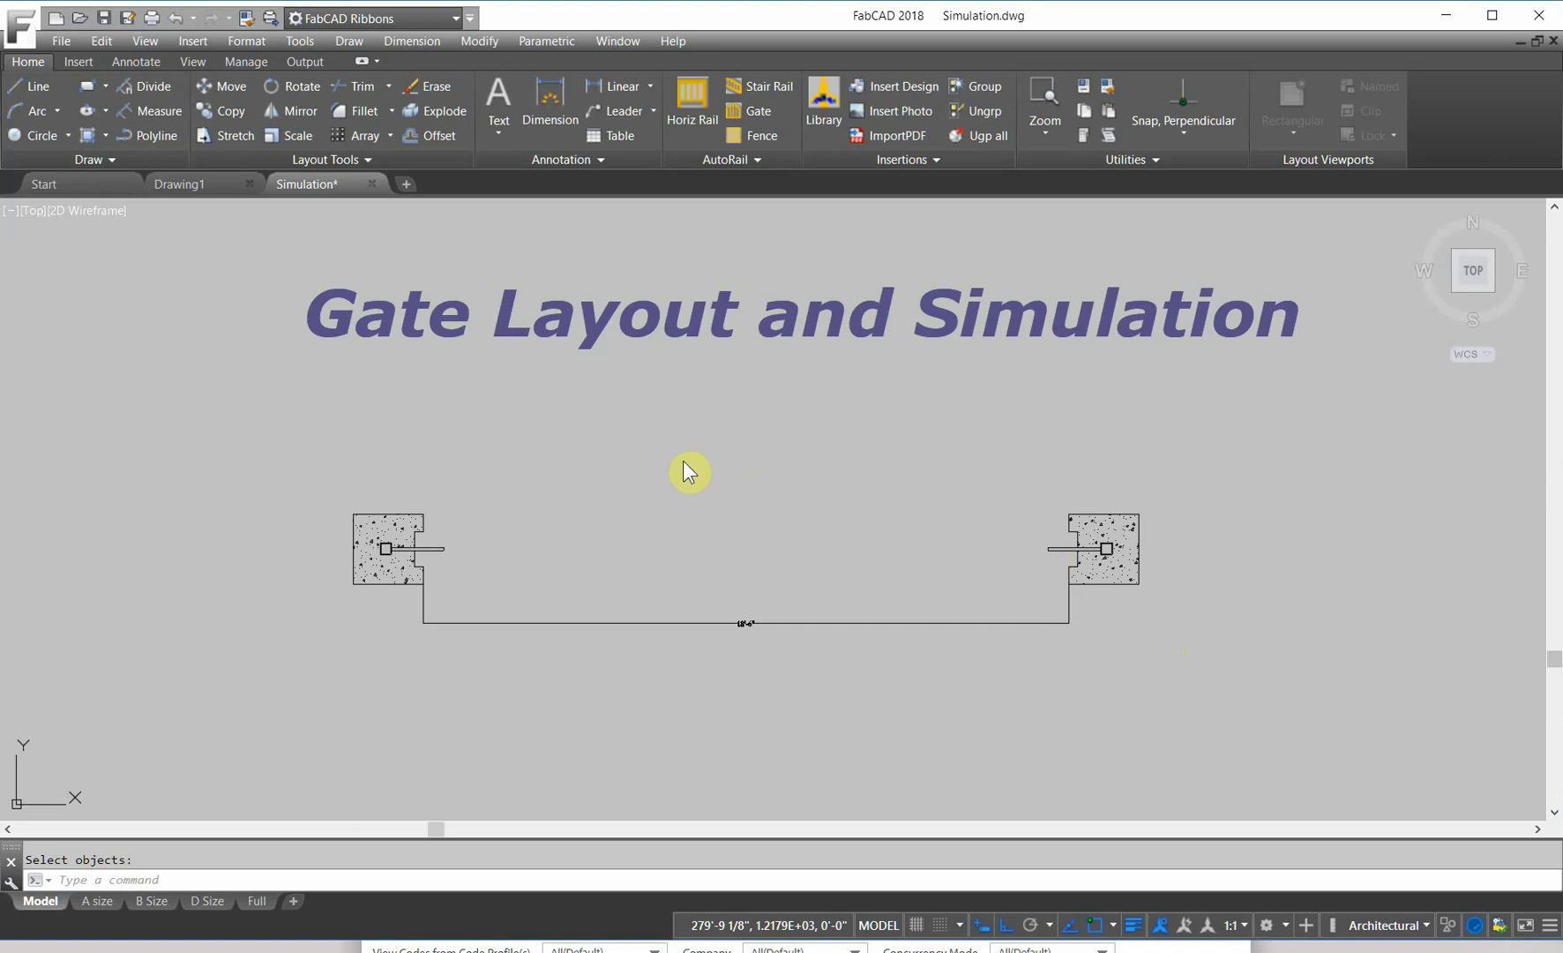
Step: Cancel the erase prompt without deleting anything and pan so both posts are visible
{"action": "key", "text": "Delete"}
{"action": "key", "text": "Return"}
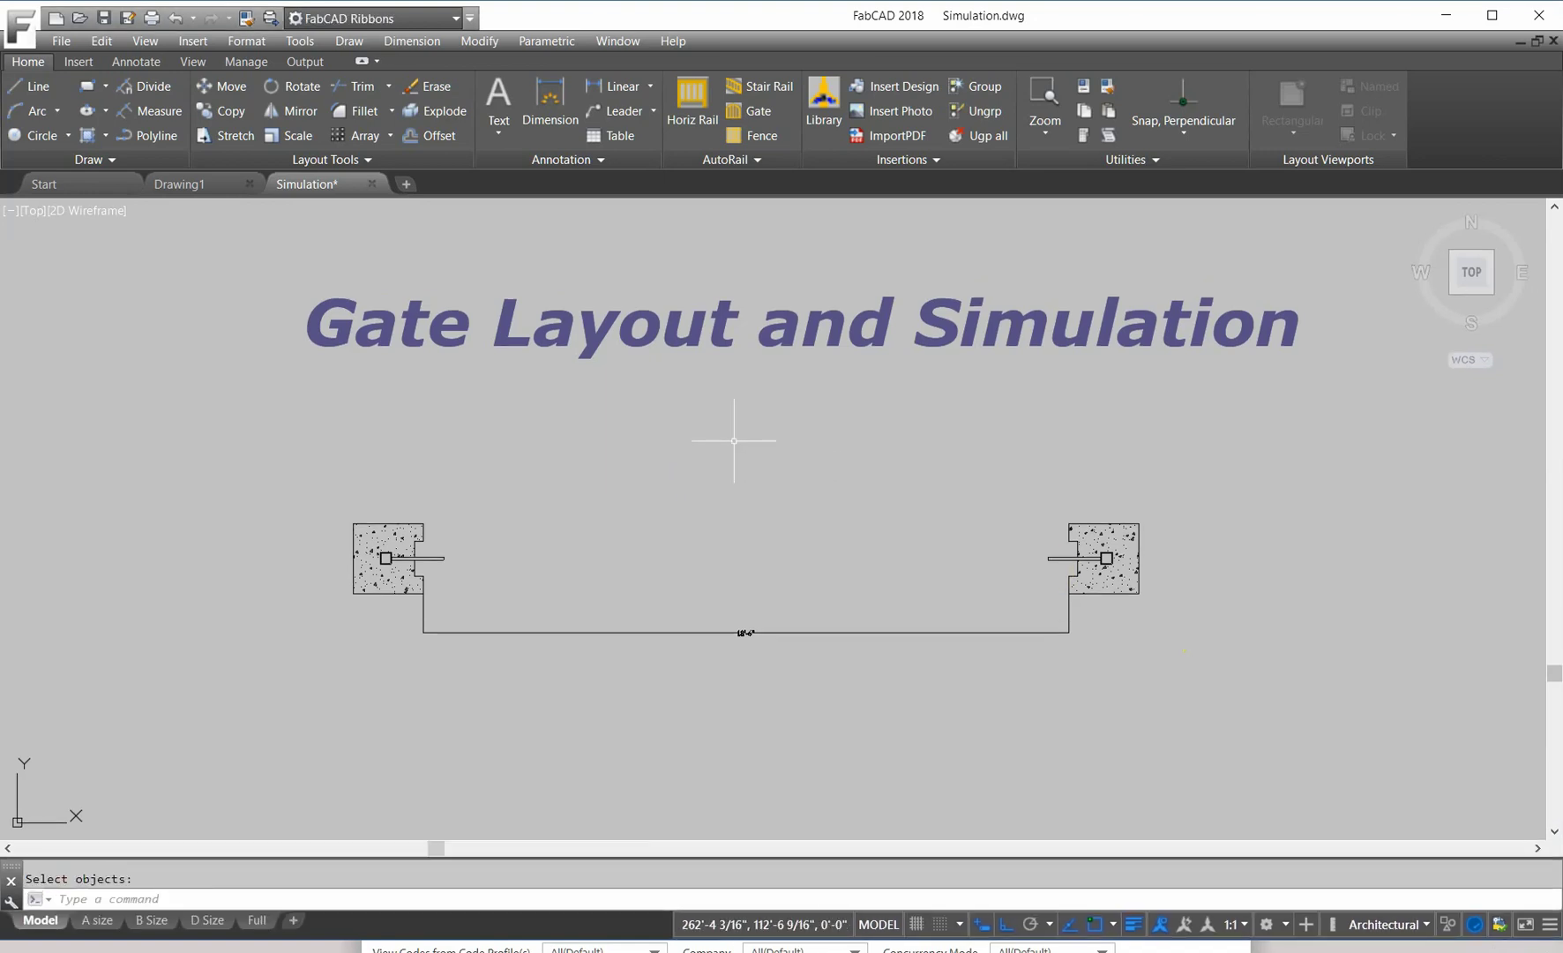
{"action": "scroll", "coordinate": [441, 609], "scroll_direction": "up", "scroll_amount": 2}
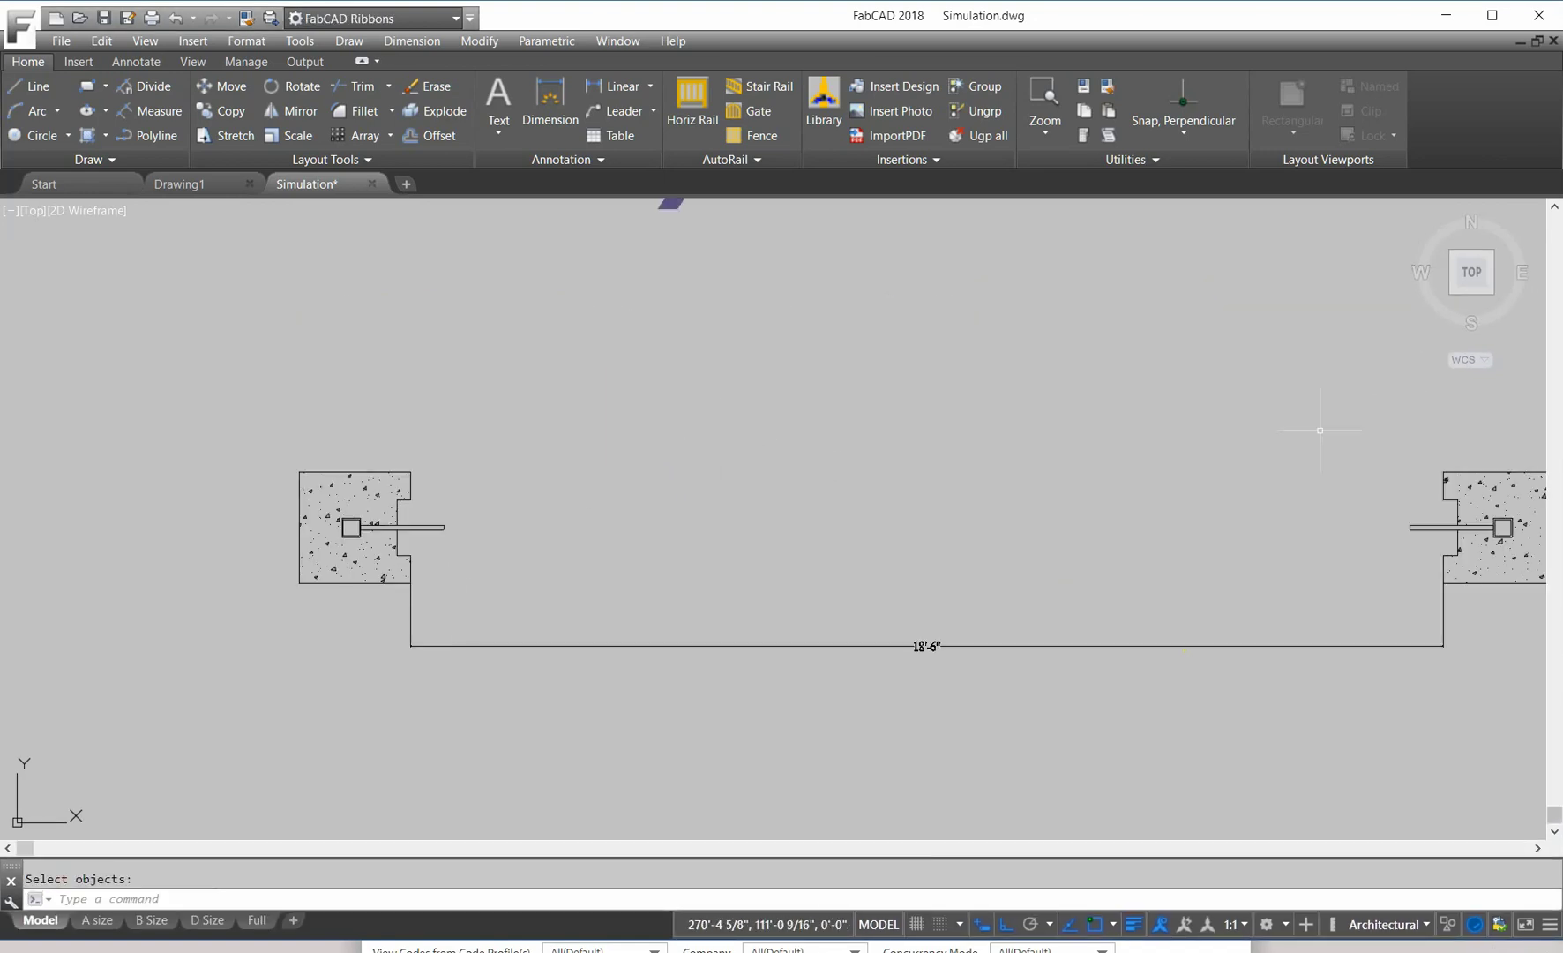
{"action": "scroll", "coordinate": [1235, 436], "scroll_direction": "down", "scroll_amount": 2}
{"action": "scroll", "coordinate": [755, 483], "scroll_direction": "up", "scroll_amount": 2}
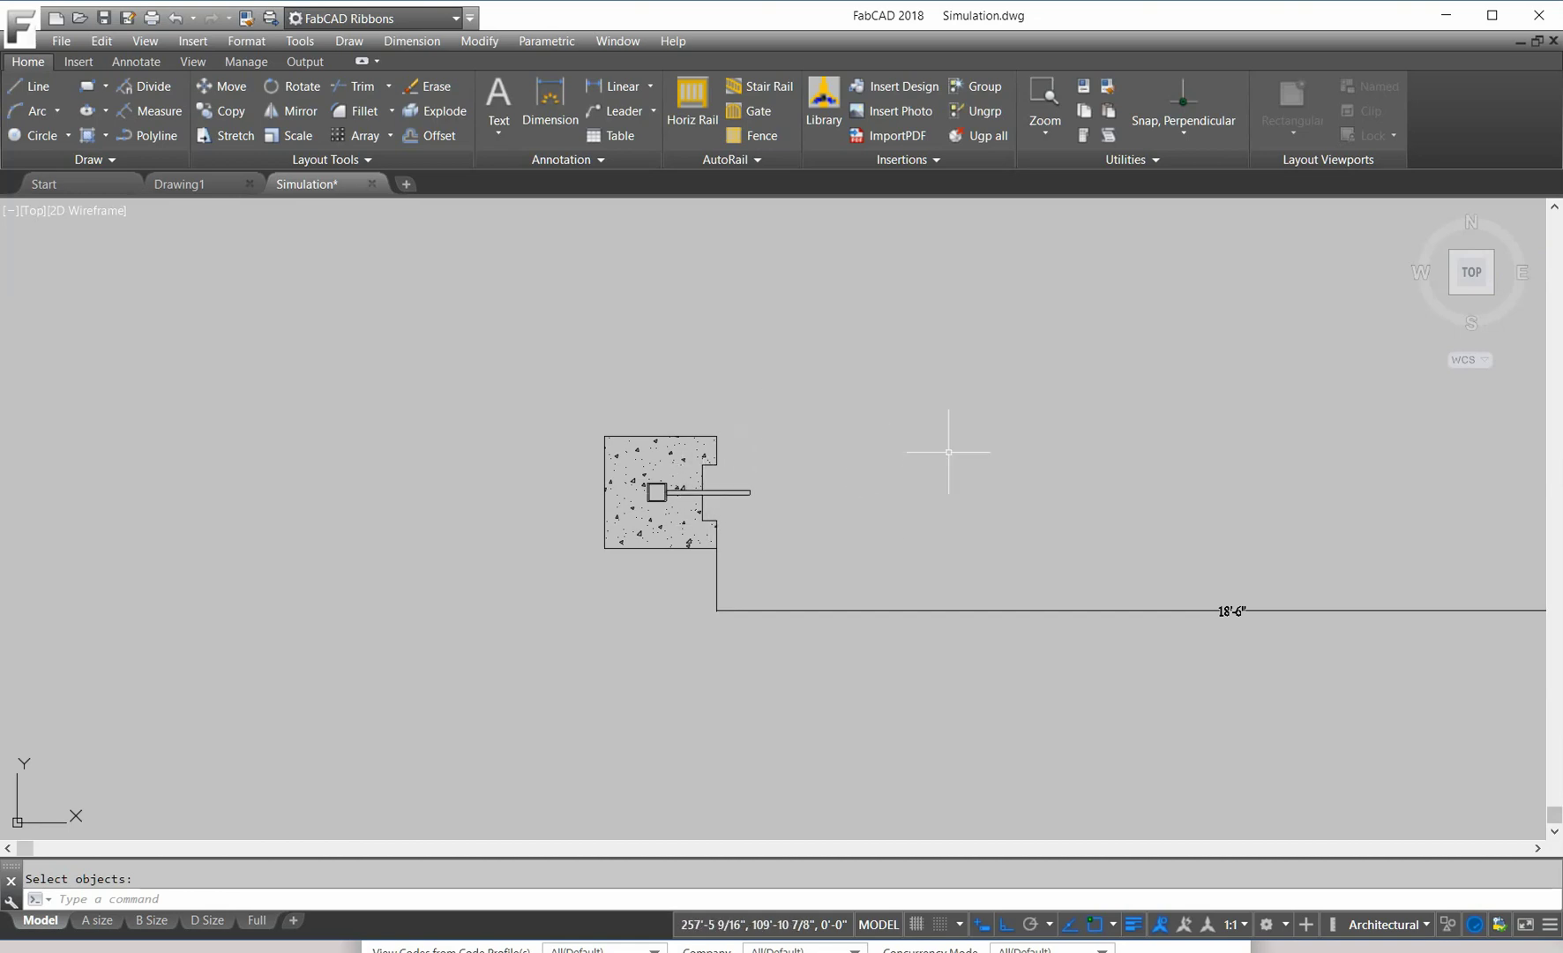
{"action": "scroll", "coordinate": [866, 445], "scroll_direction": "down", "scroll_amount": 2}
{"action": "middle_click_drag", "start_coordinate": [987, 446], "coordinate": [906, 475]}
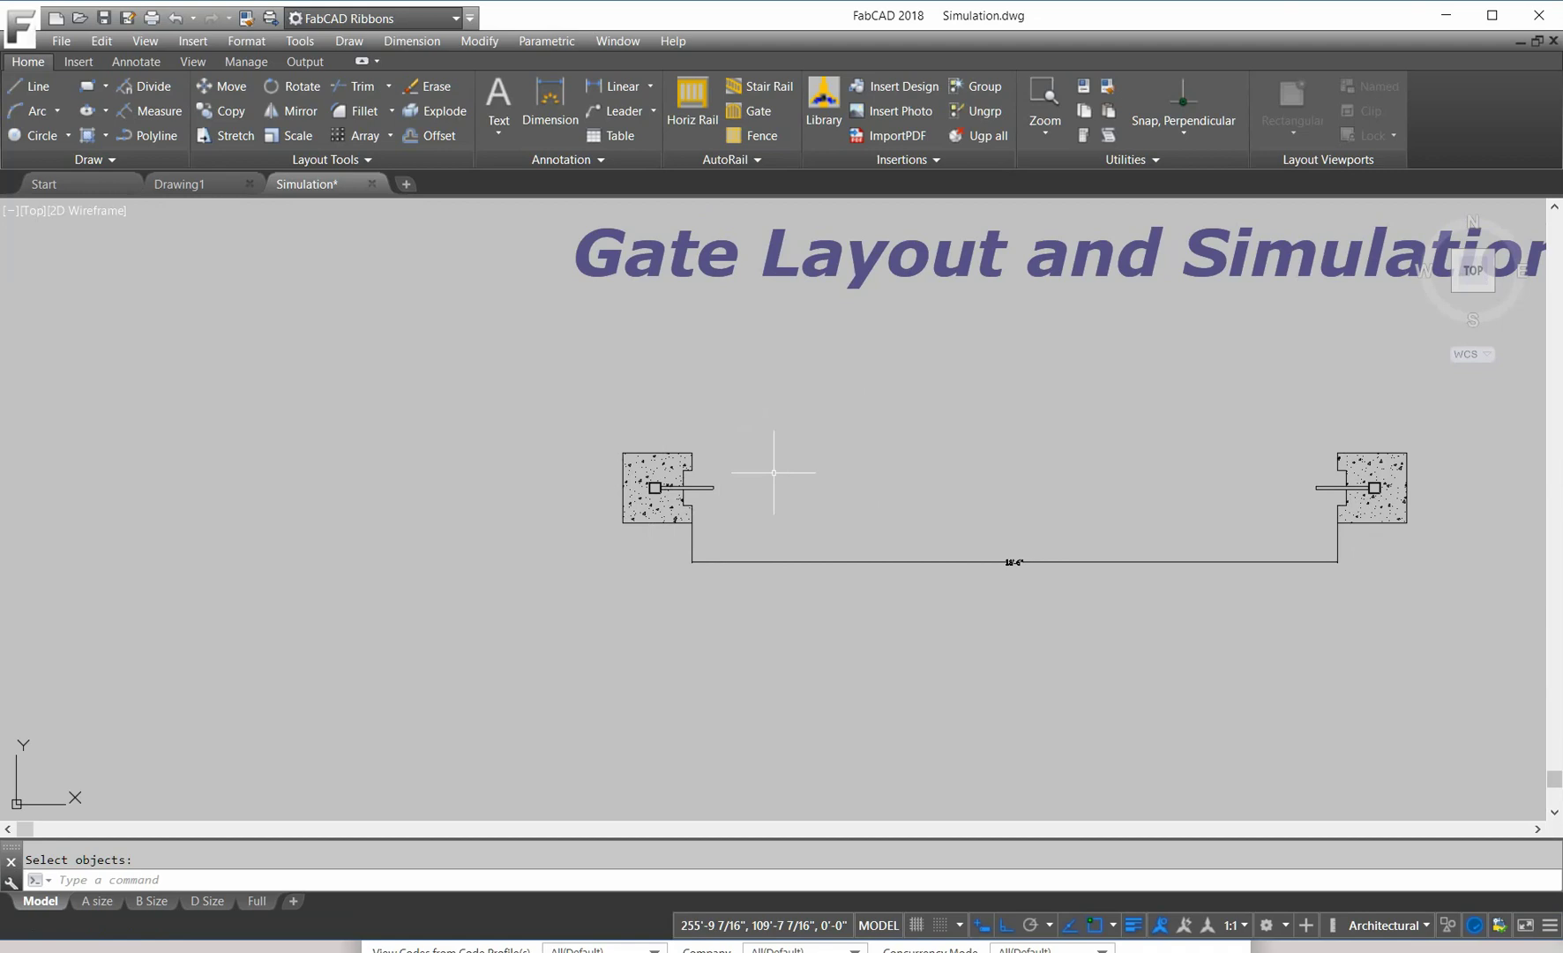
{"action": "scroll", "coordinate": [807, 456], "scroll_direction": "up", "scroll_amount": 1}
{"action": "scroll", "coordinate": [829, 467], "scroll_direction": "down", "scroll_amount": 2}
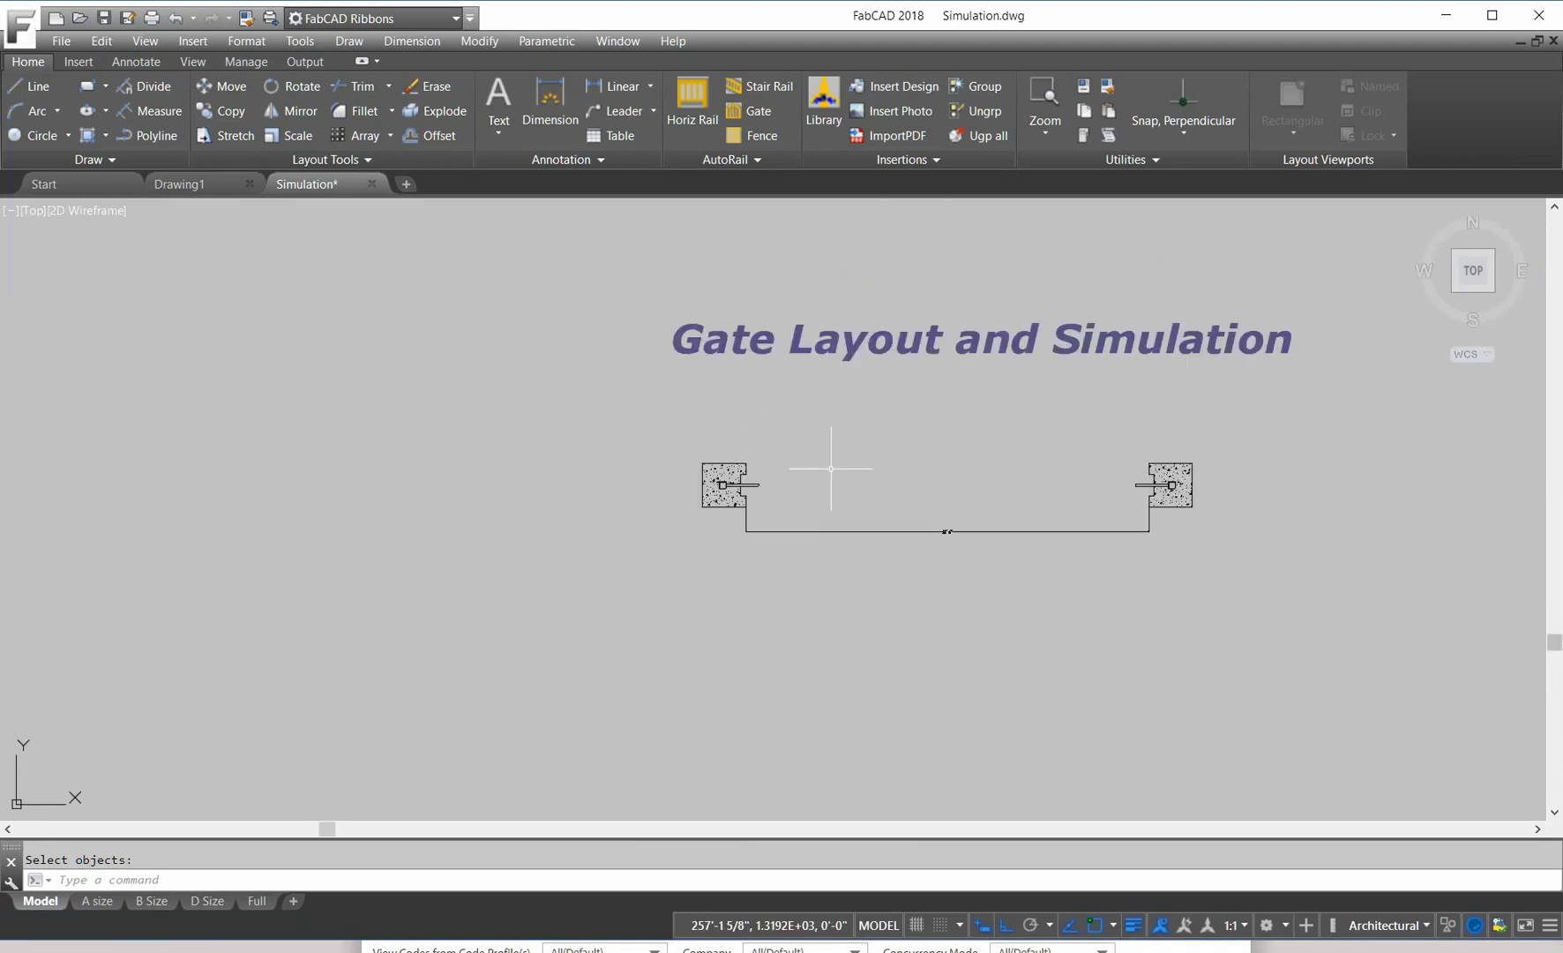
{"action": "middle_click_drag", "start_coordinate": [911, 459], "coordinate": [803, 488]}
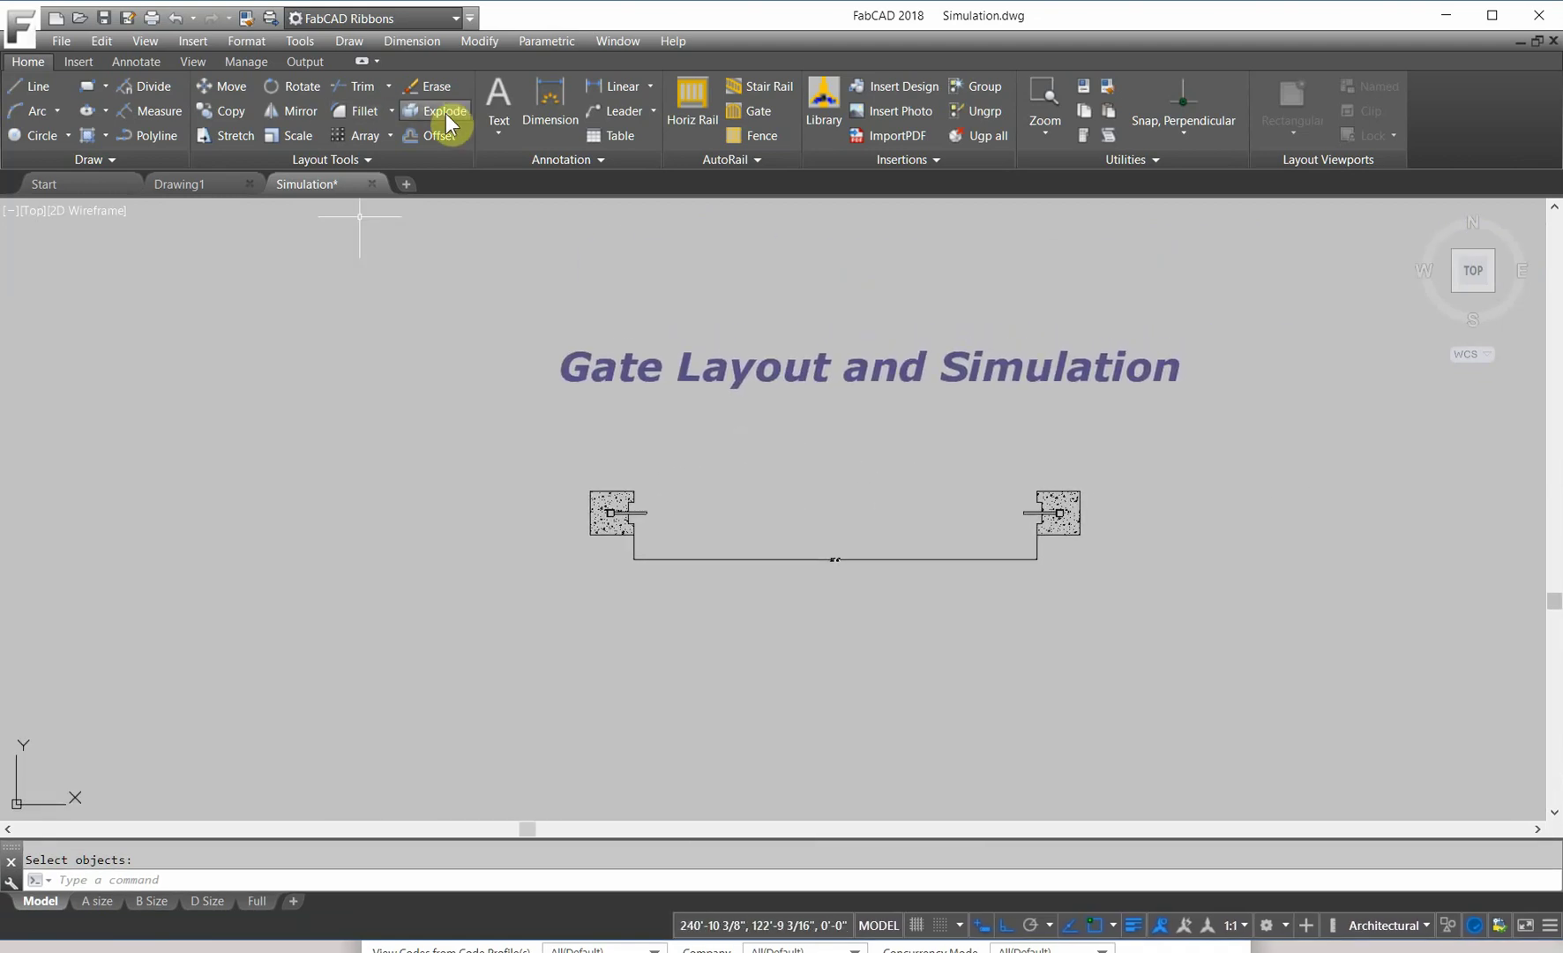
Step: Draw a line from the left post corner to the right post corner
{"action": "left_click", "coordinate": [23, 85]}
{"action": "scroll", "coordinate": [794, 538], "scroll_direction": "up", "scroll_amount": 6}
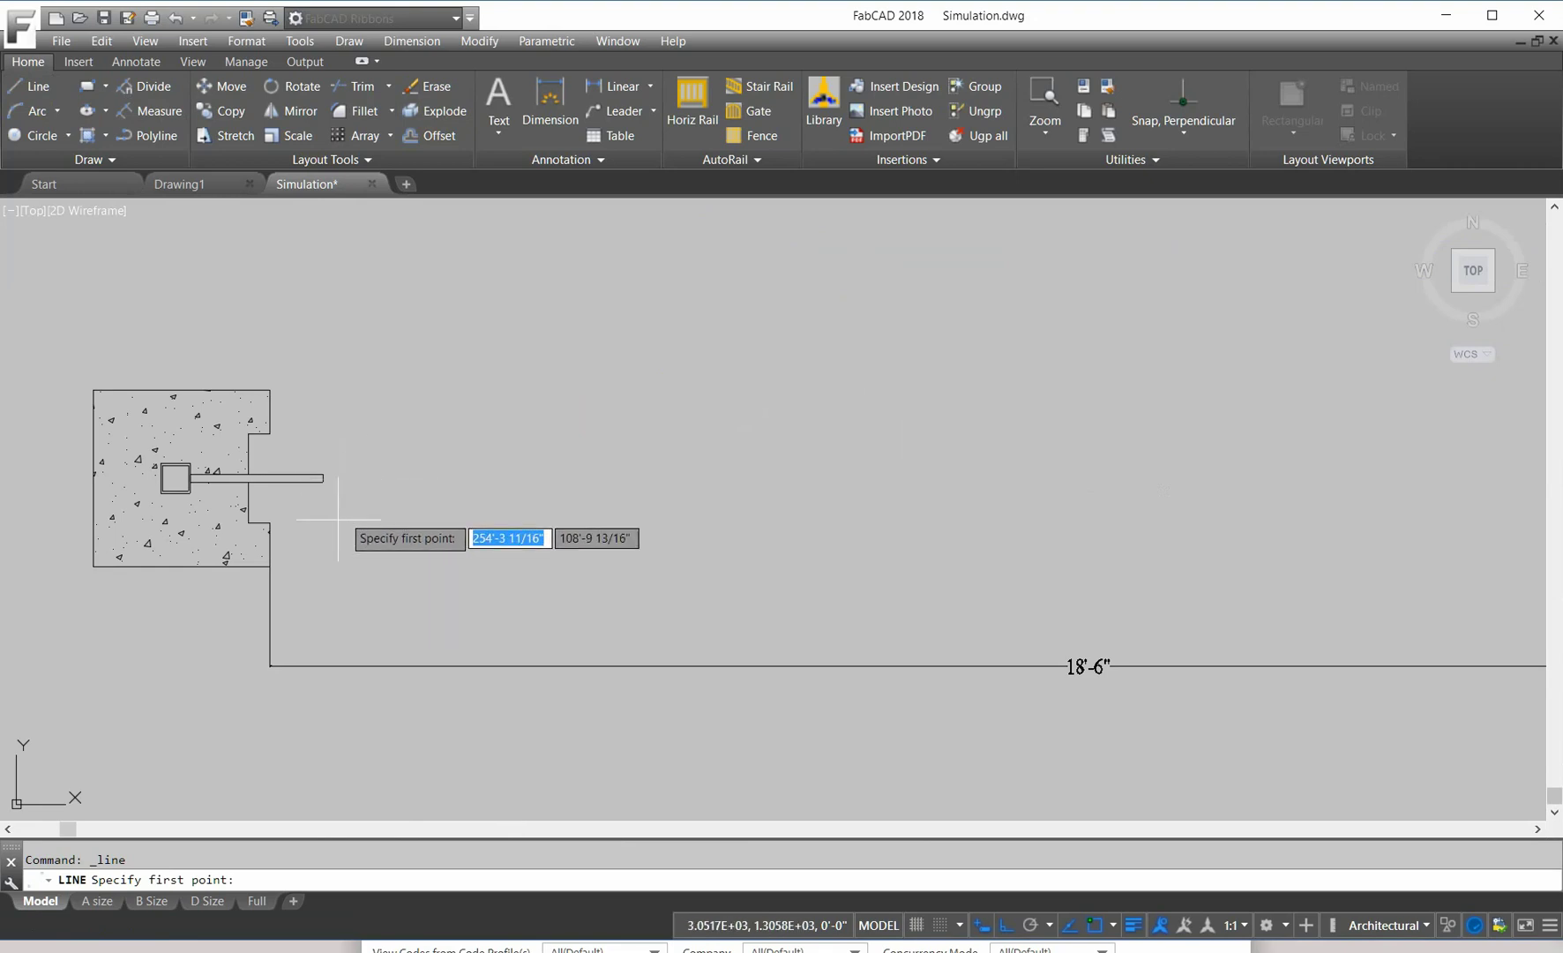
{"action": "left_click", "coordinate": [269, 528]}
{"action": "scroll", "coordinate": [1064, 481], "scroll_direction": "down", "scroll_amount": 5}
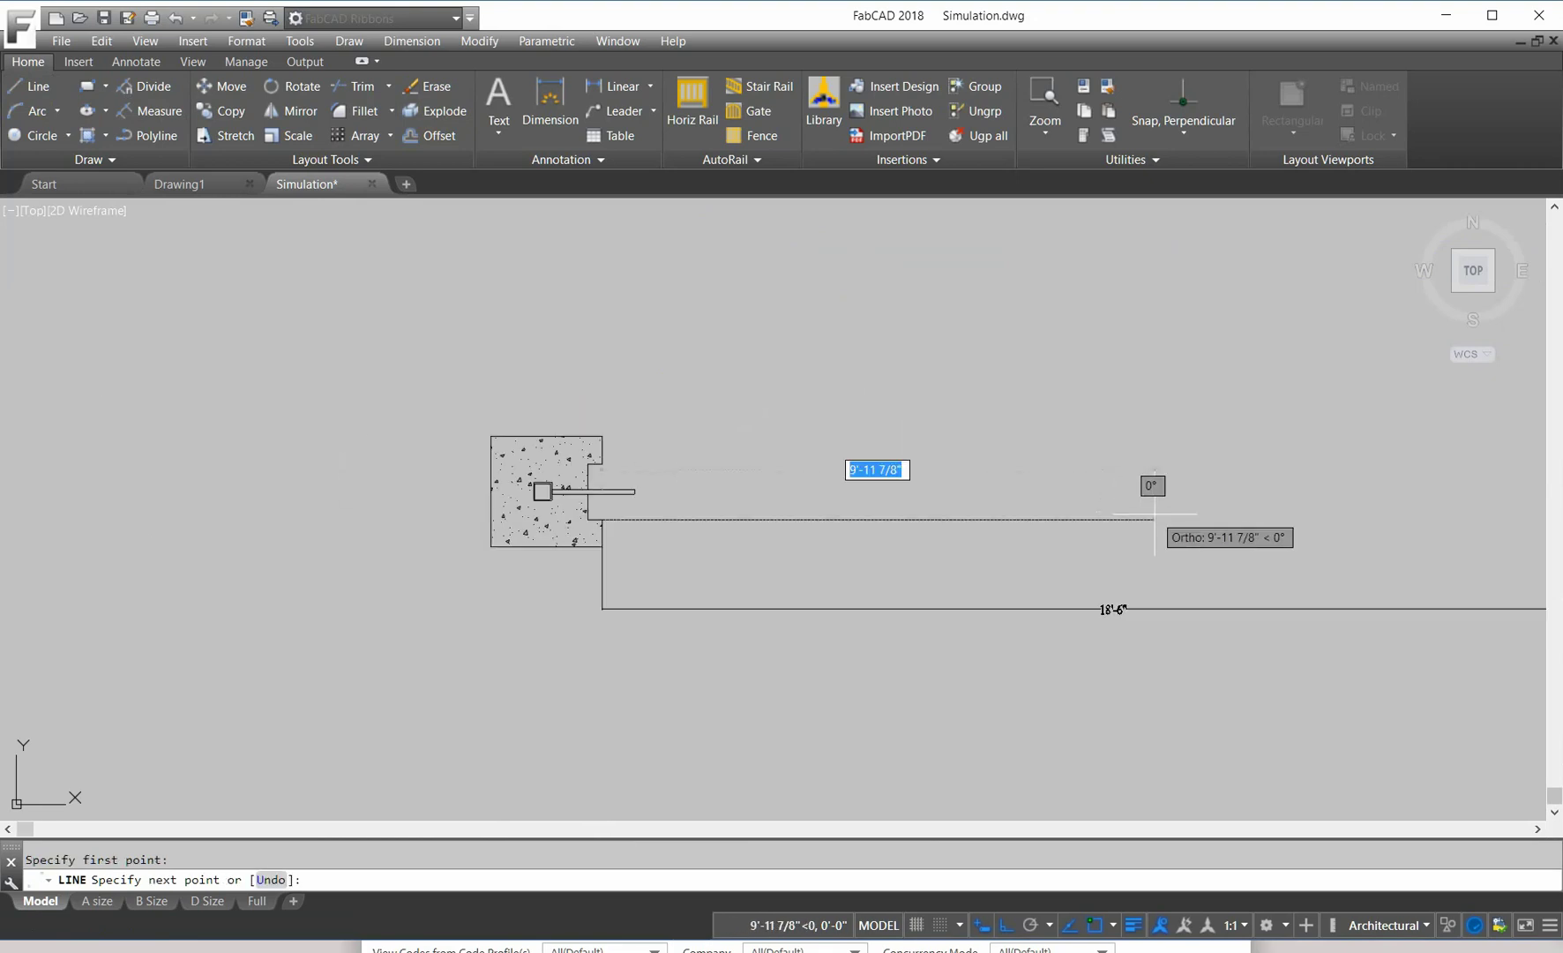
{"action": "middle_click_drag", "start_coordinate": [1151, 516], "coordinate": [896, 511]}
{"action": "scroll", "coordinate": [1081, 541], "scroll_direction": "up", "scroll_amount": 4}
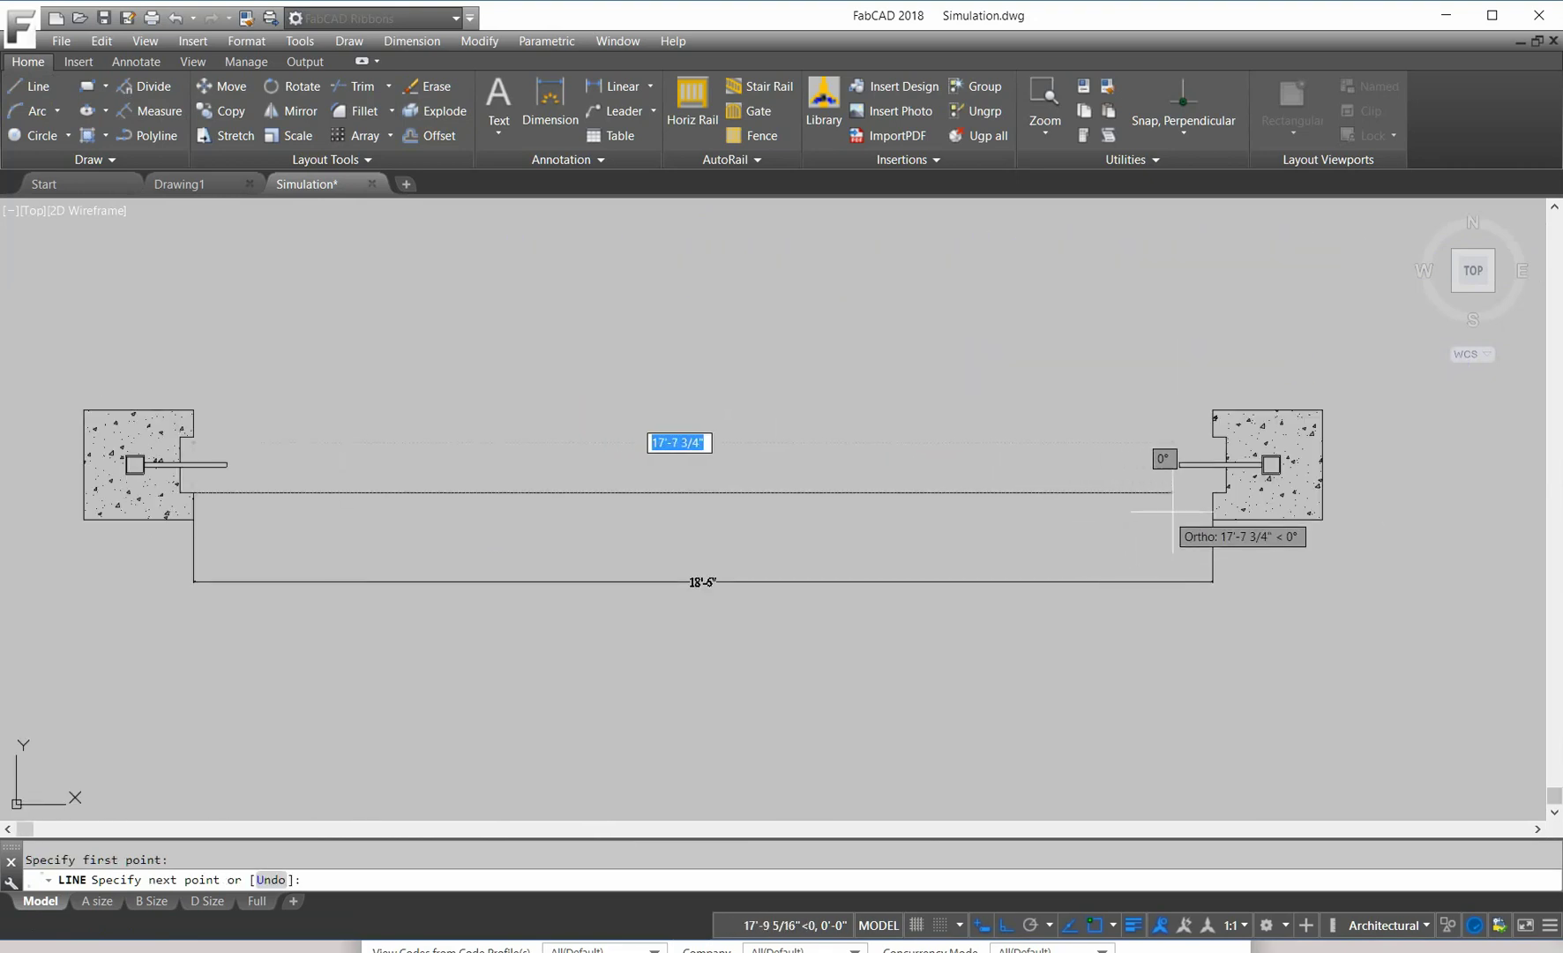
{"action": "left_click", "coordinate": [1213, 493]}
{"action": "key", "text": "Return"}
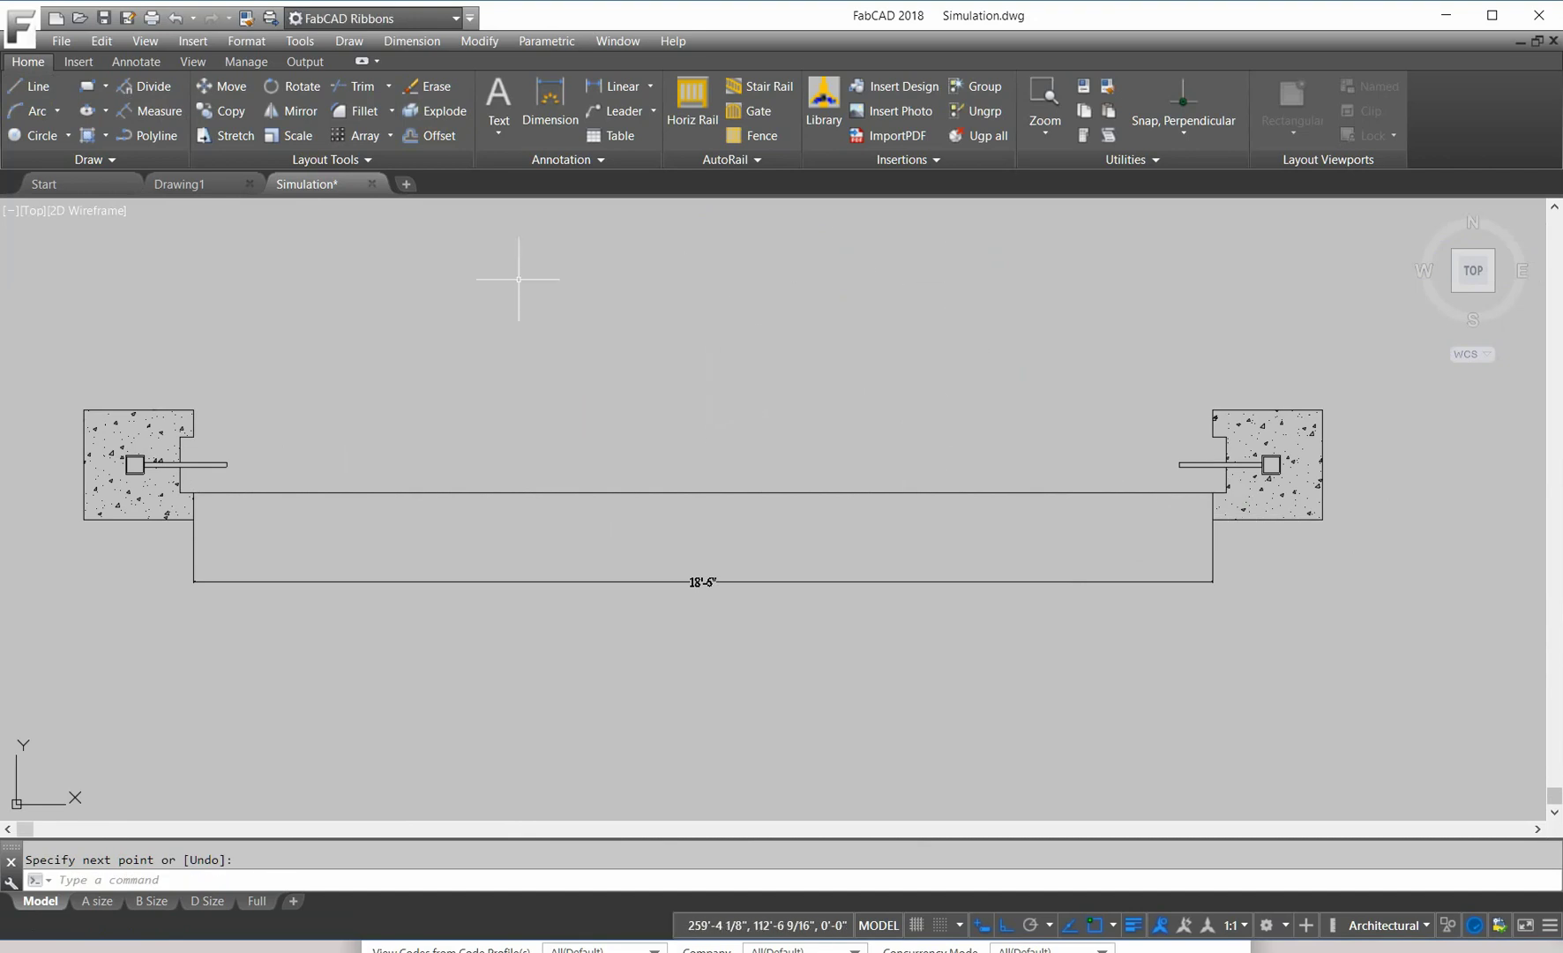
Step: Draw a vertical line about 1'-10 15/16" up from the gate line's midpoint
{"action": "left_click", "coordinate": [32, 86]}
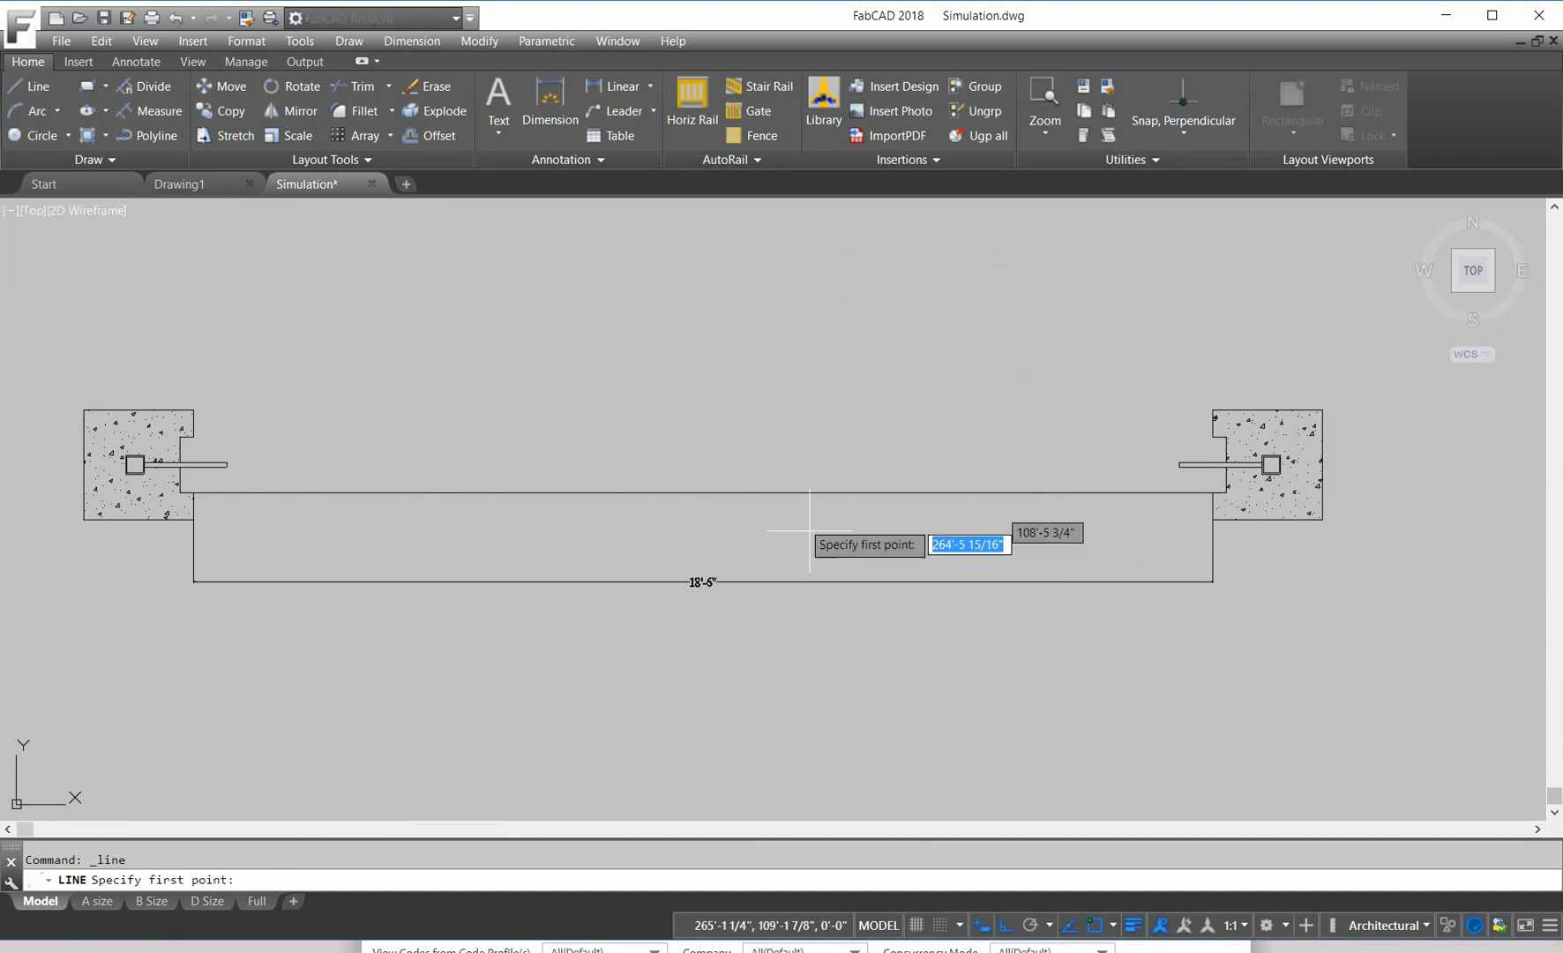
{"action": "left_click", "coordinate": [703, 492]}
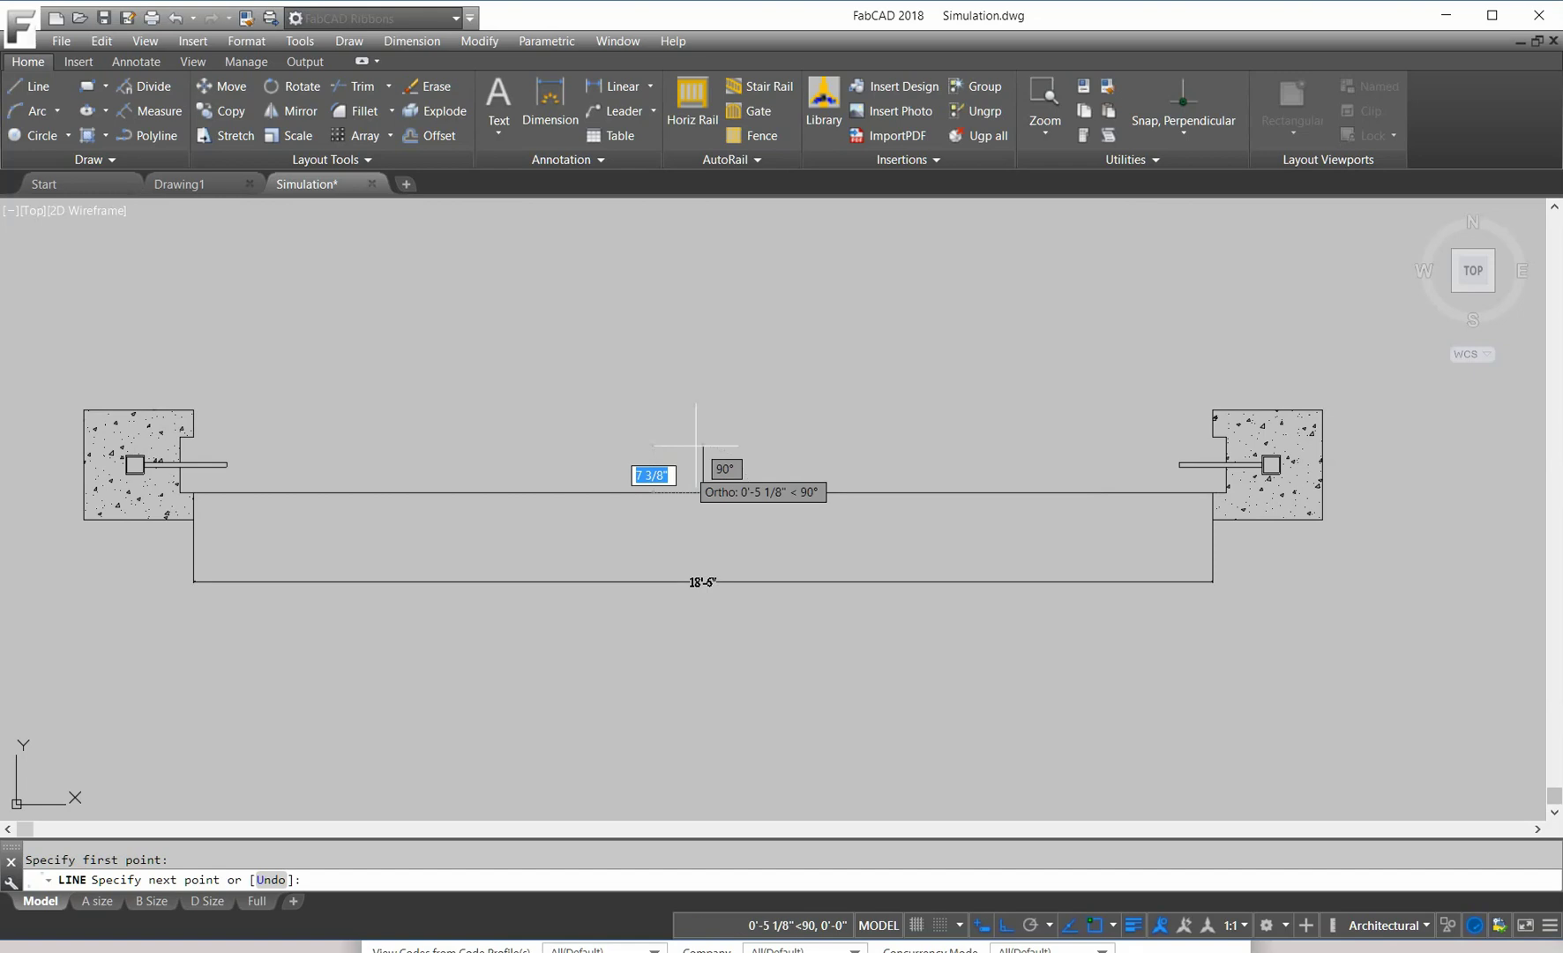
{"action": "left_click", "coordinate": [706, 360]}
{"action": "key", "text": "Return"}
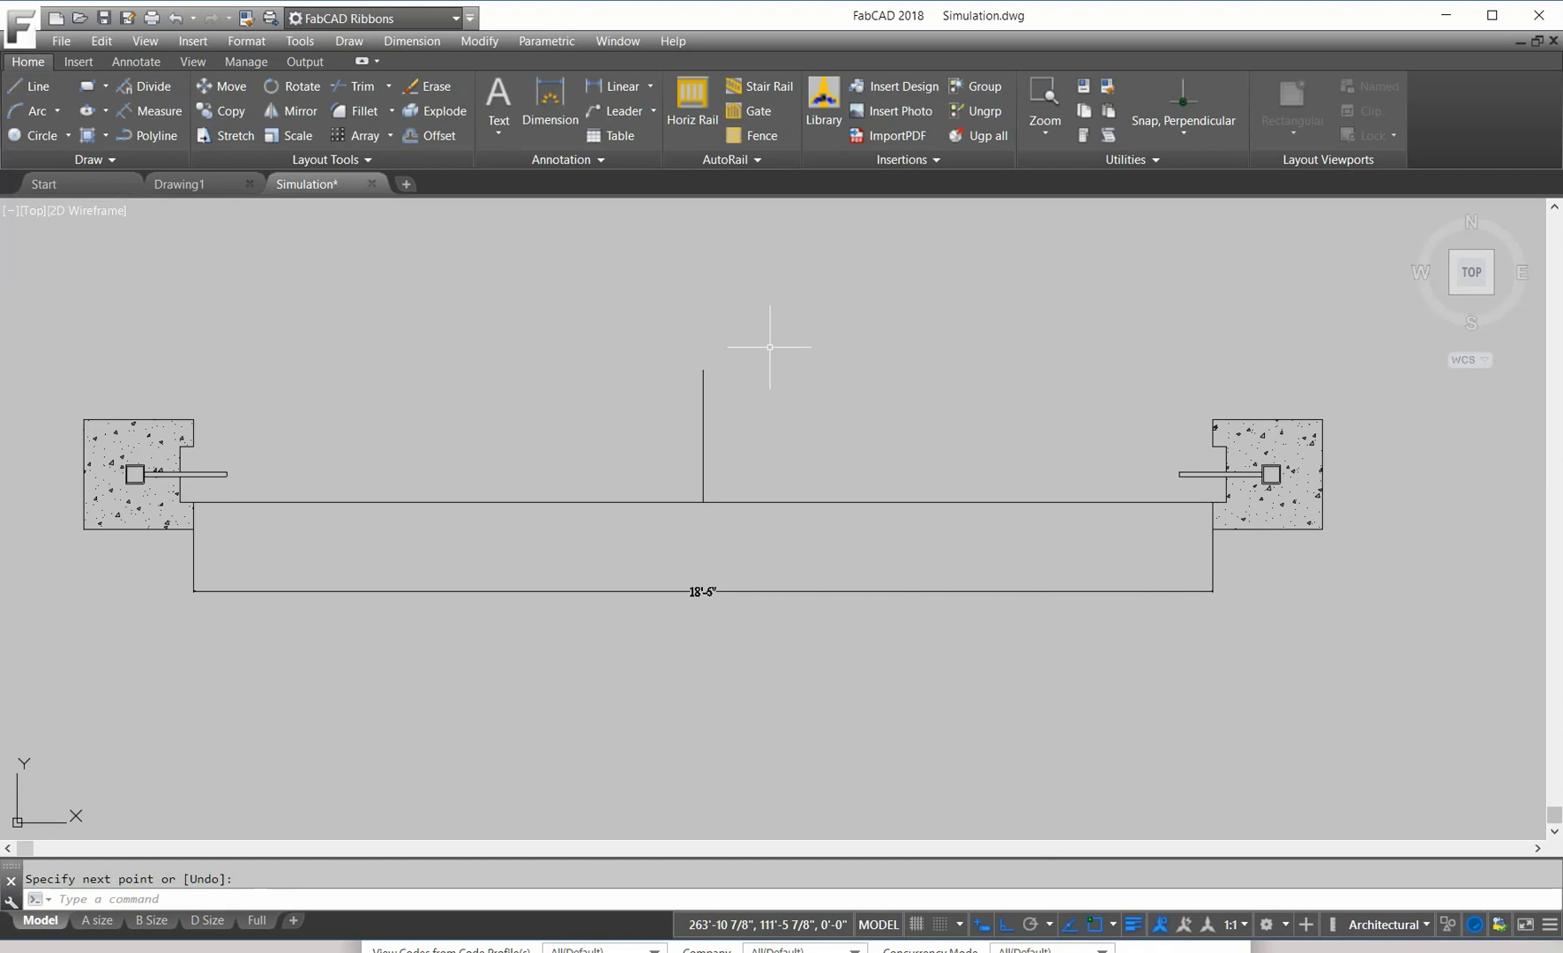
Step: Offset the vertical line 0.5 to its left
{"action": "left_click", "coordinate": [432, 135]}
{"action": "type", "text": ".5"}
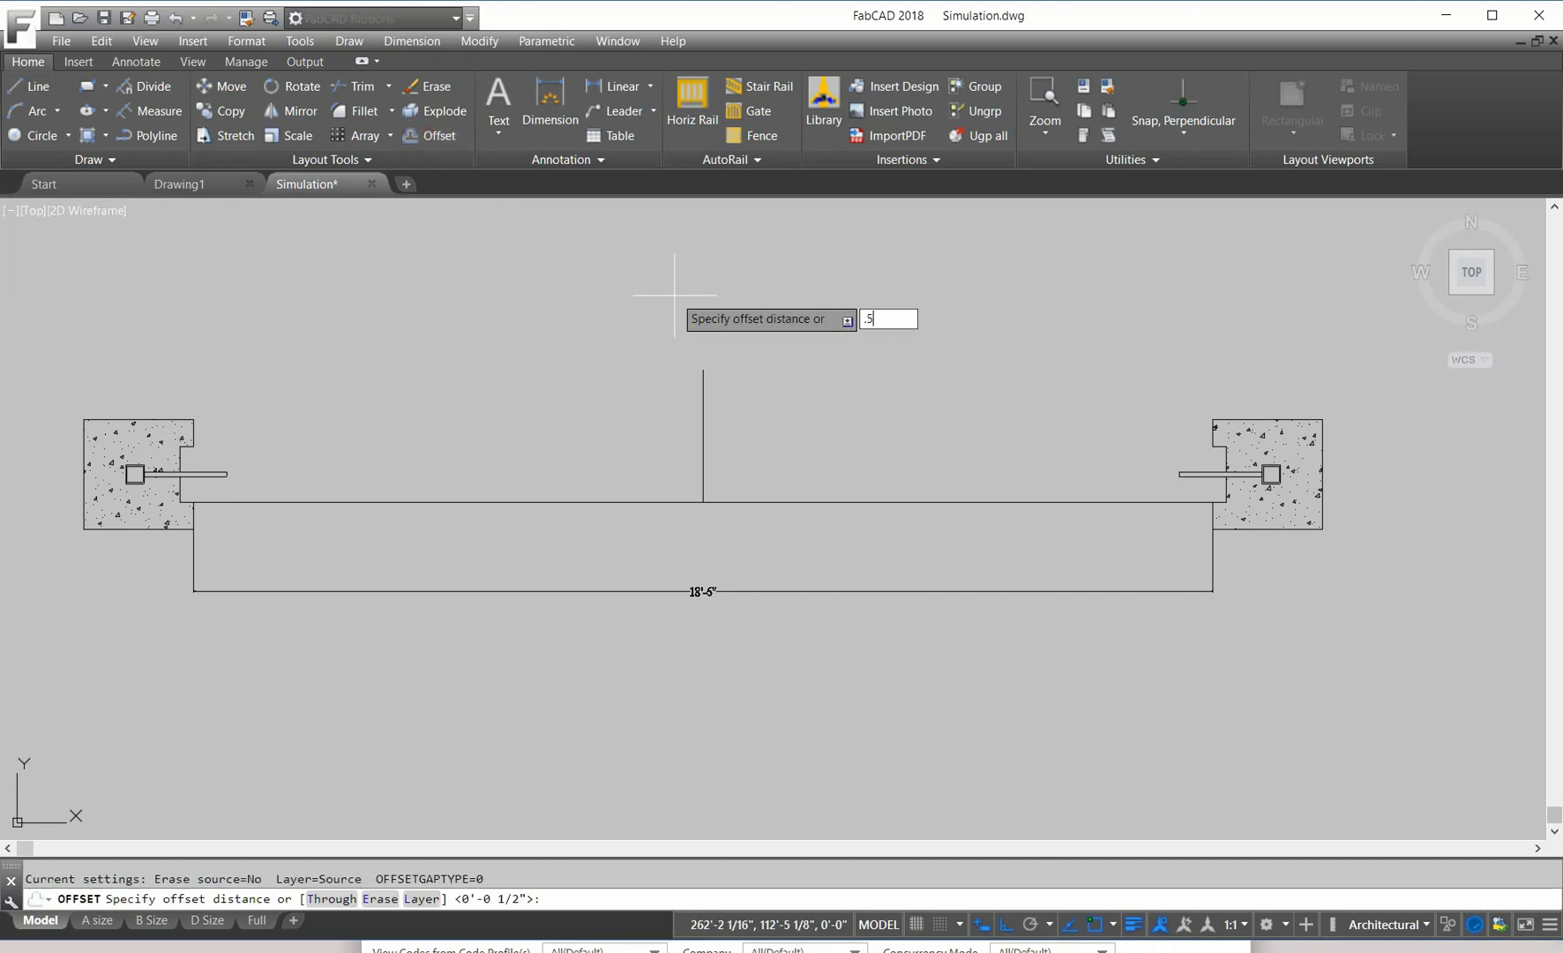
{"action": "key", "text": "Return"}
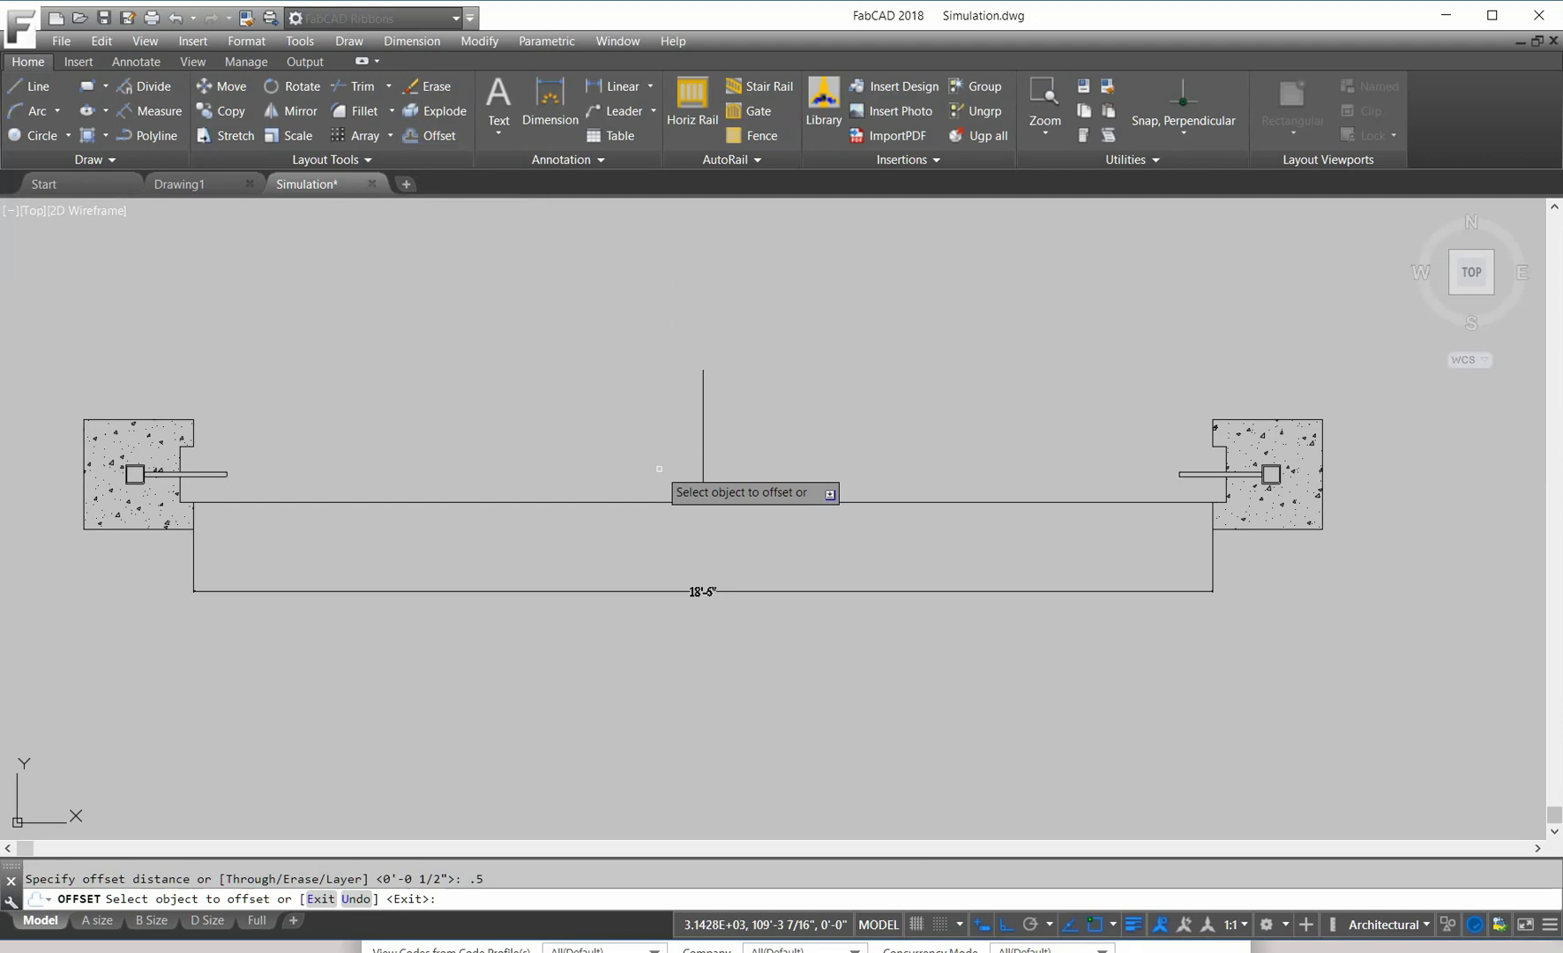
{"action": "left_click", "coordinate": [702, 468]}
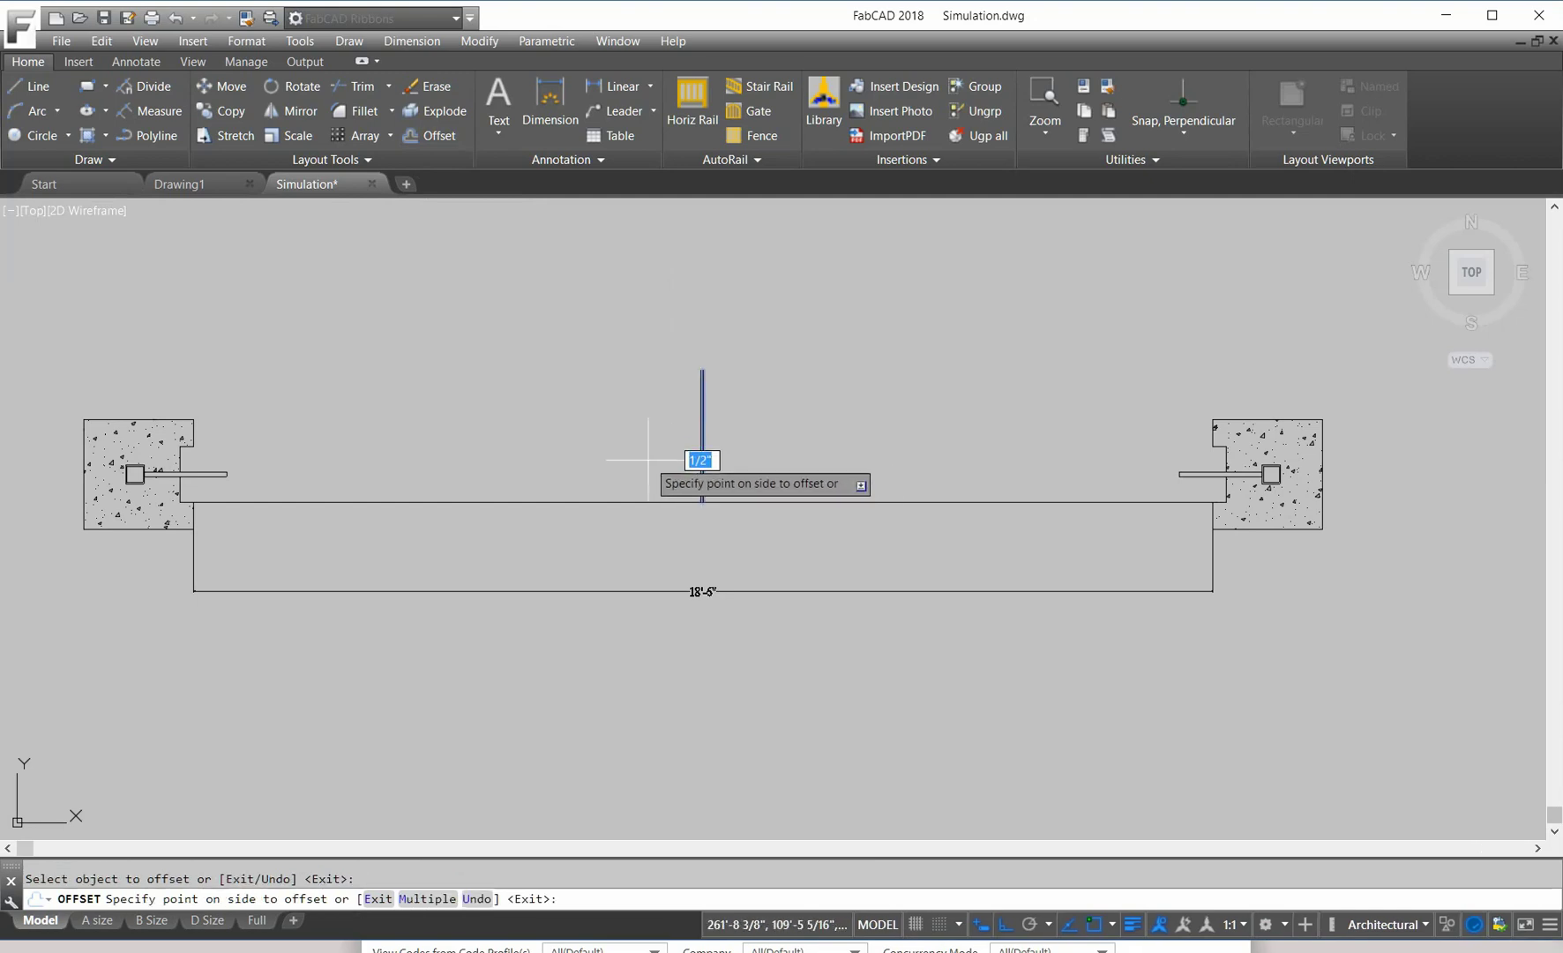
{"action": "left_click", "coordinate": [639, 448]}
{"action": "key", "text": "Return"}
{"action": "scroll", "coordinate": [697, 435], "scroll_direction": "up", "scroll_amount": 4}
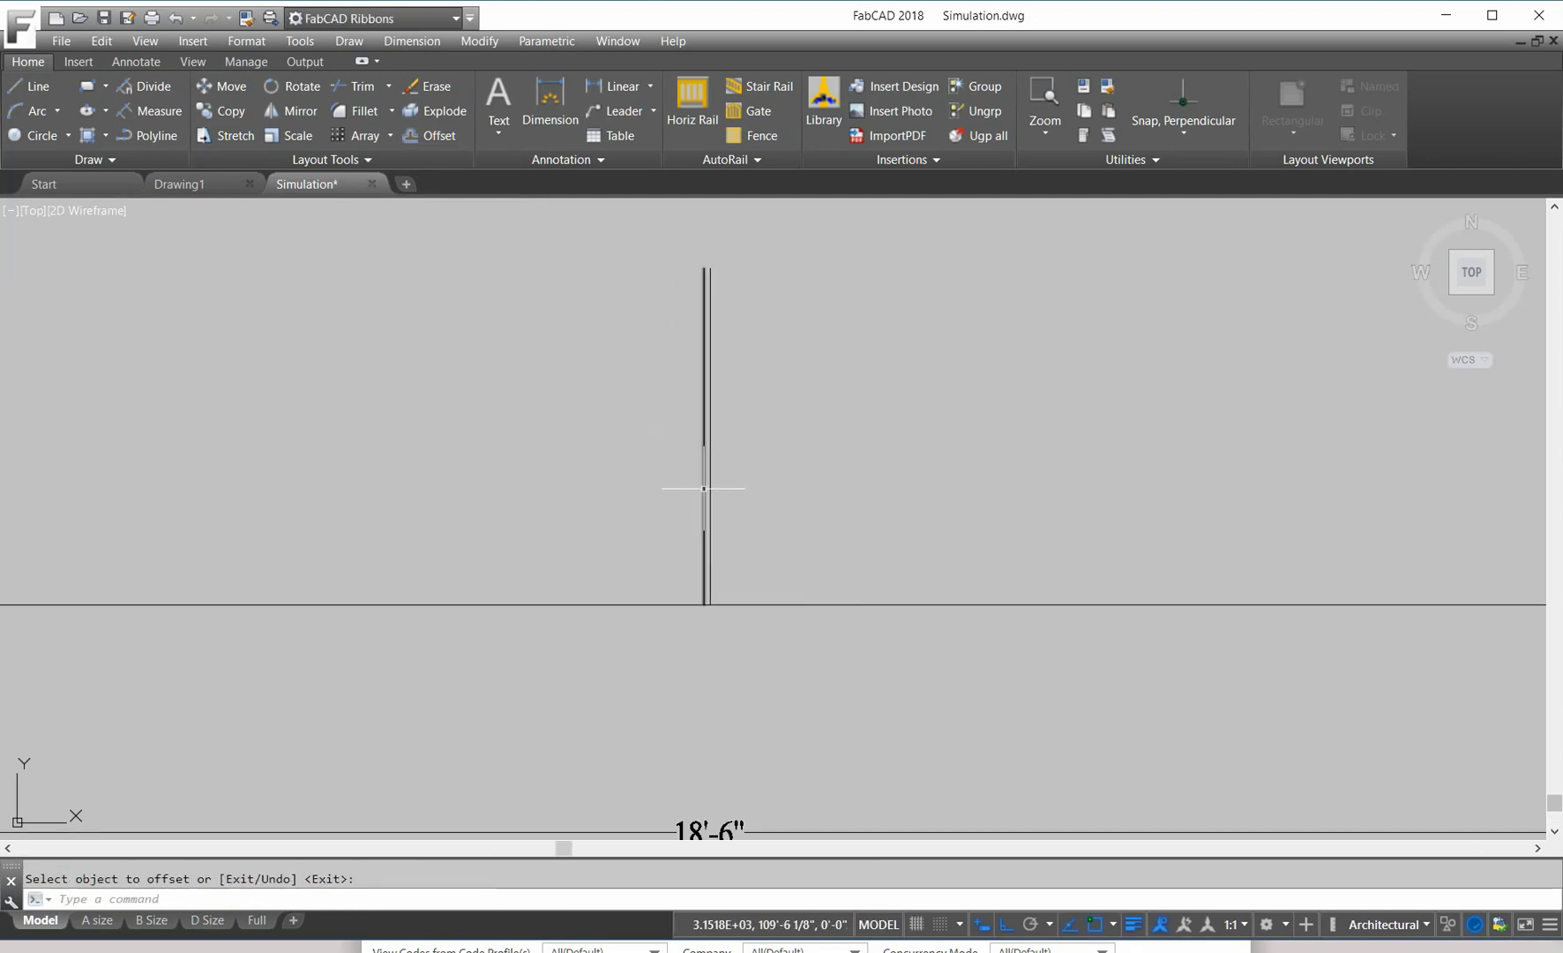
{"action": "key", "text": "Escape"}
Step: Set the offset line's color to Red in Properties and close the palette
{"action": "left_click", "coordinate": [704, 484]}
{"action": "left_click", "coordinate": [1083, 83]}
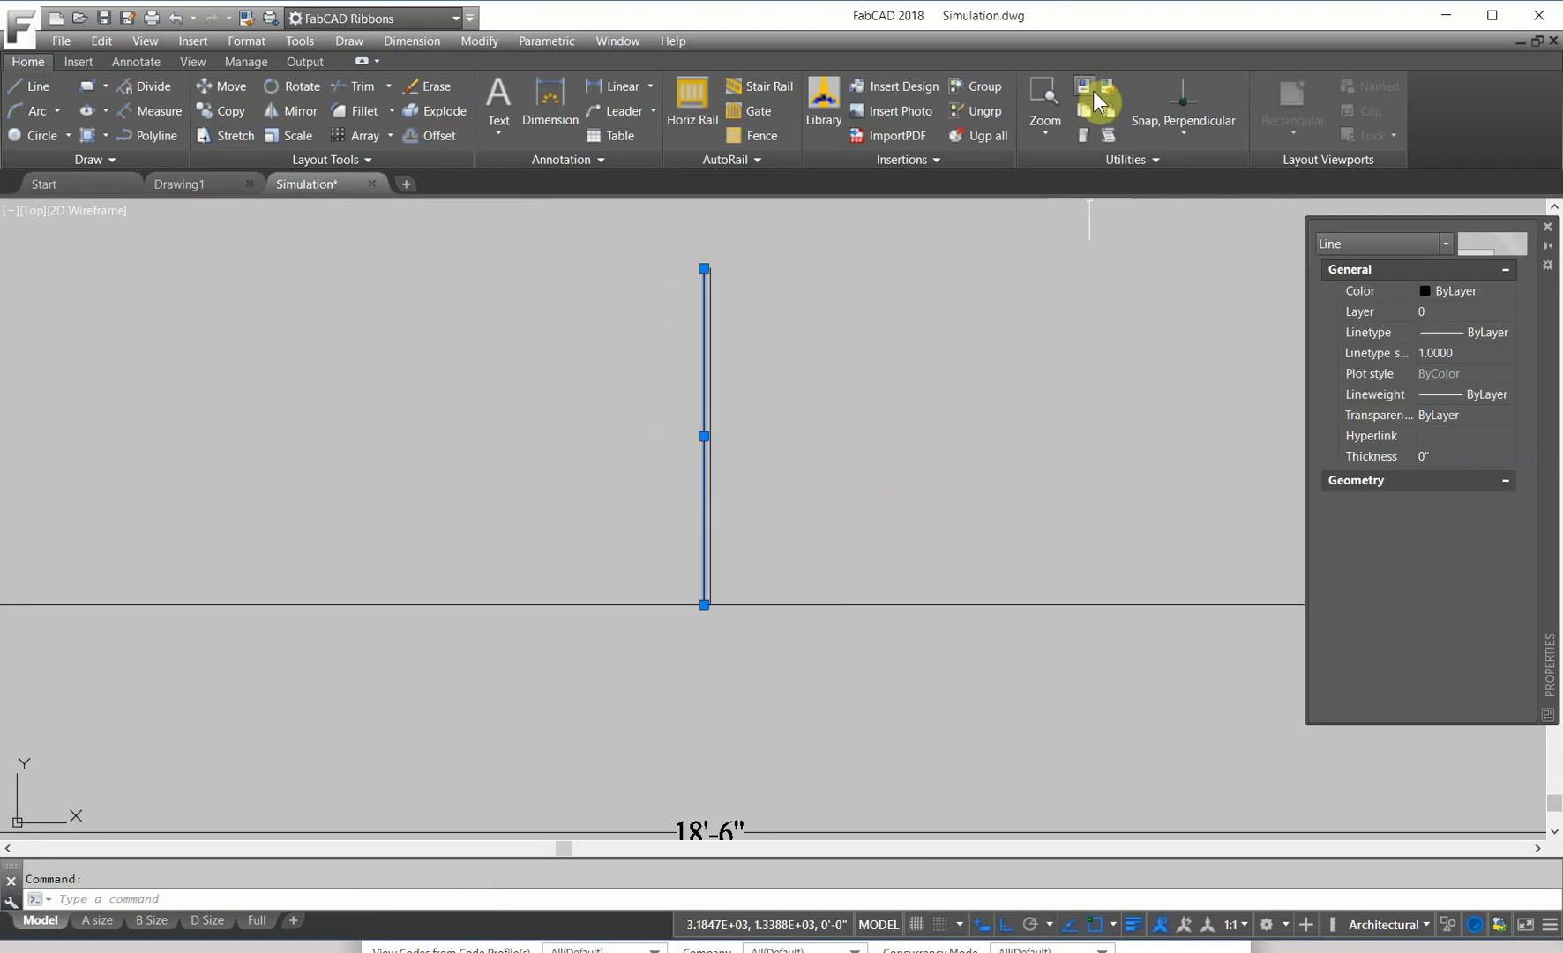
{"action": "left_click", "coordinate": [1508, 290]}
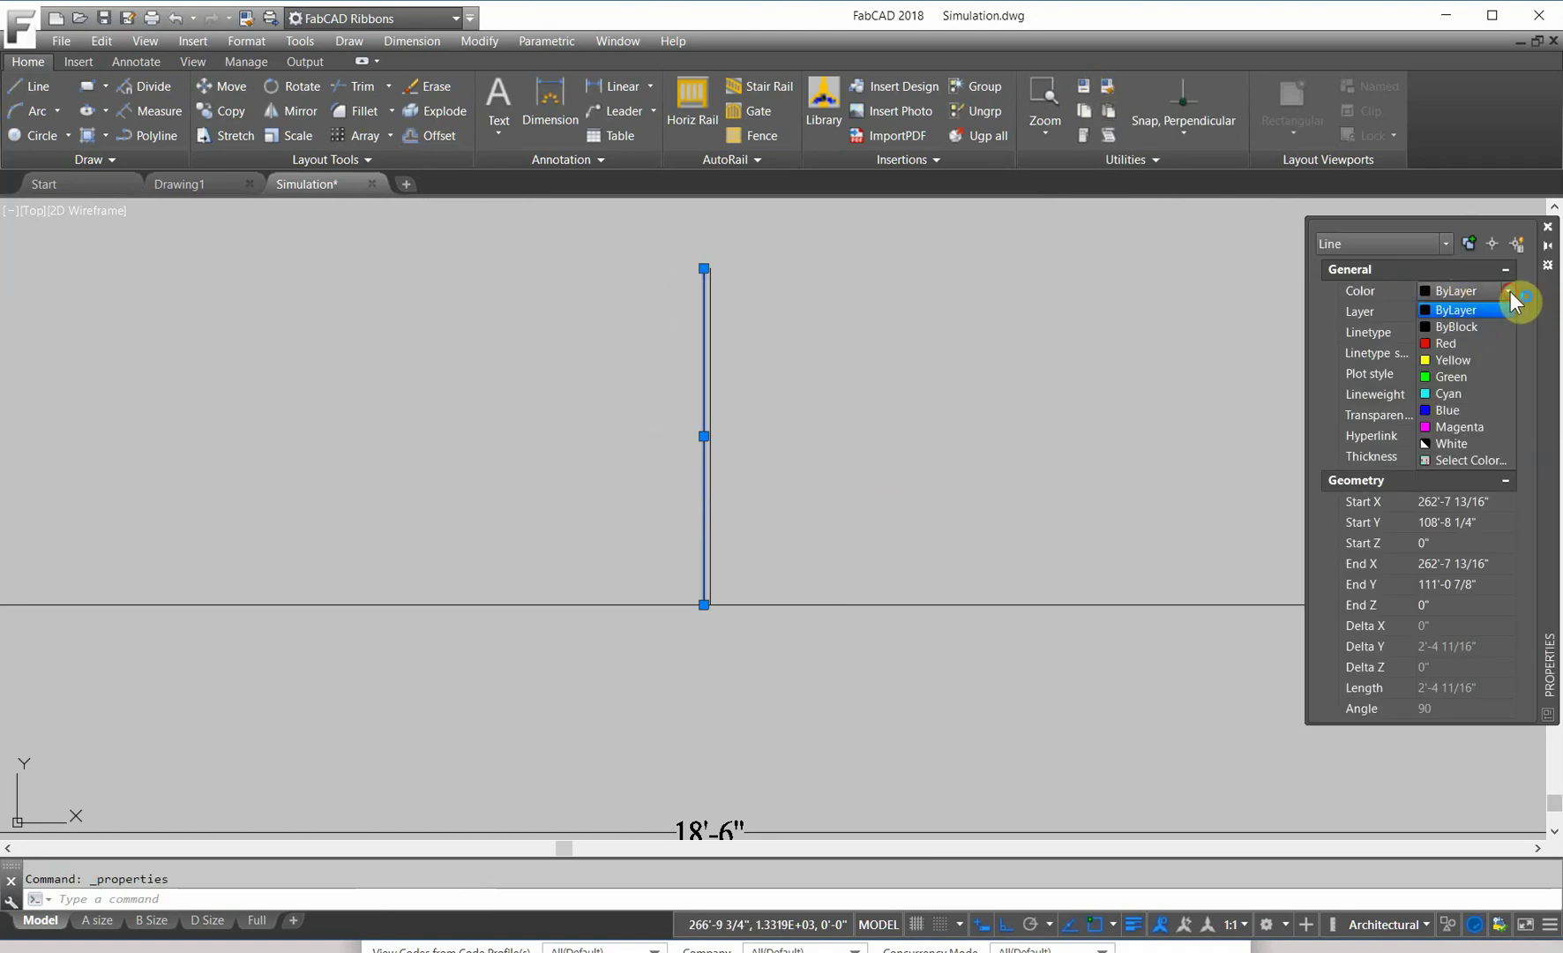
{"action": "left_click", "coordinate": [1429, 343]}
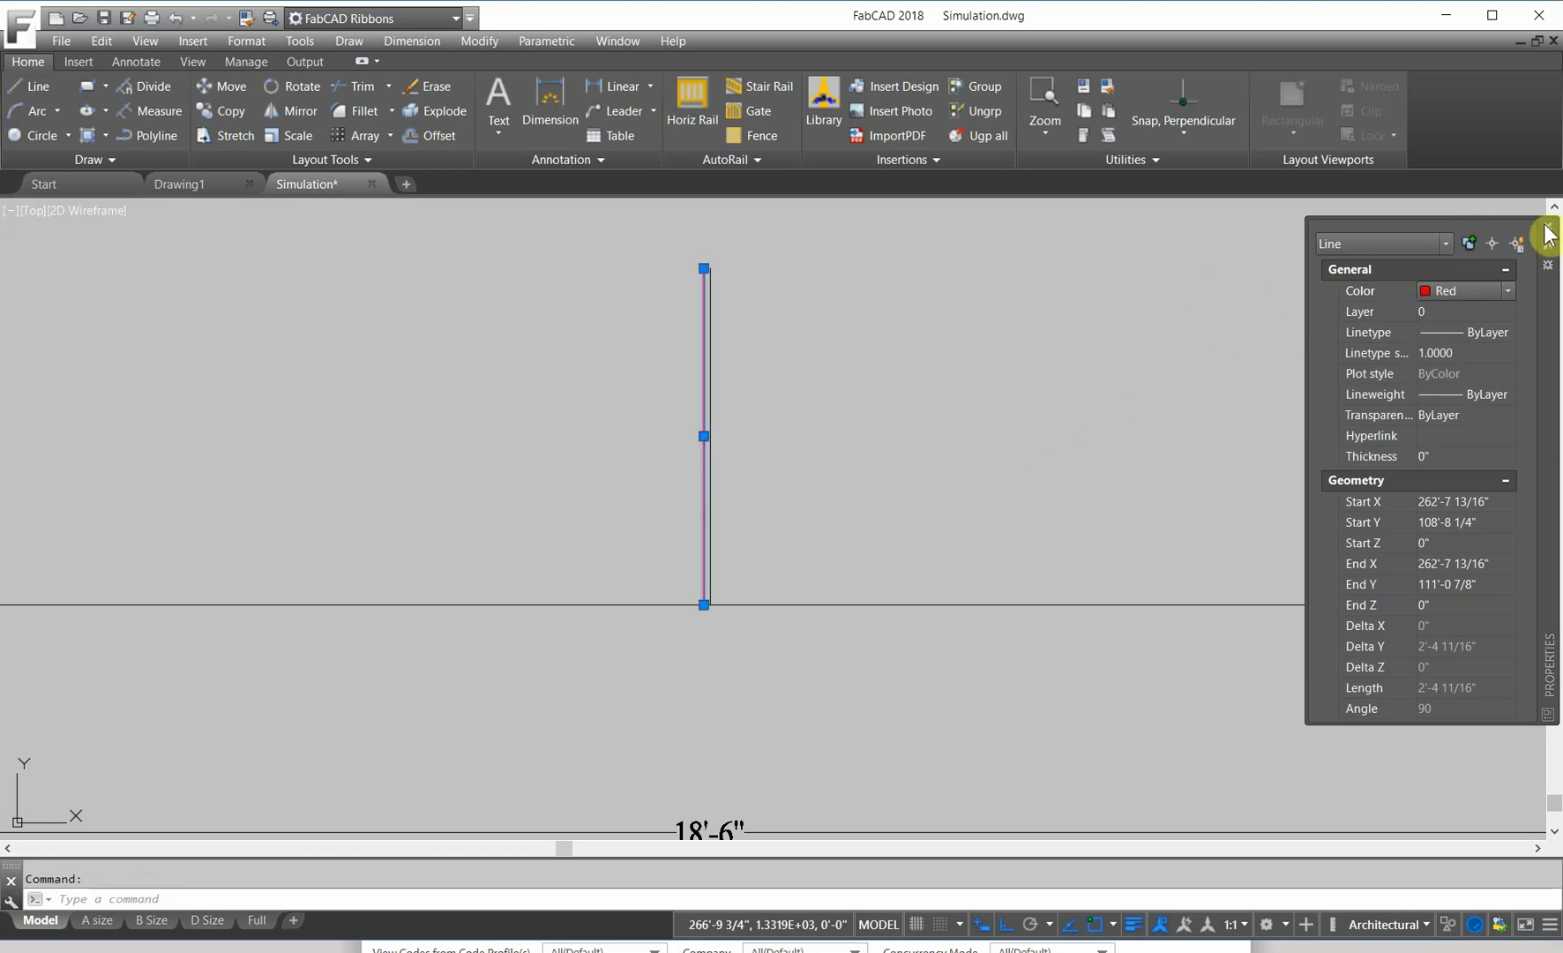
{"action": "key", "text": "Escape"}
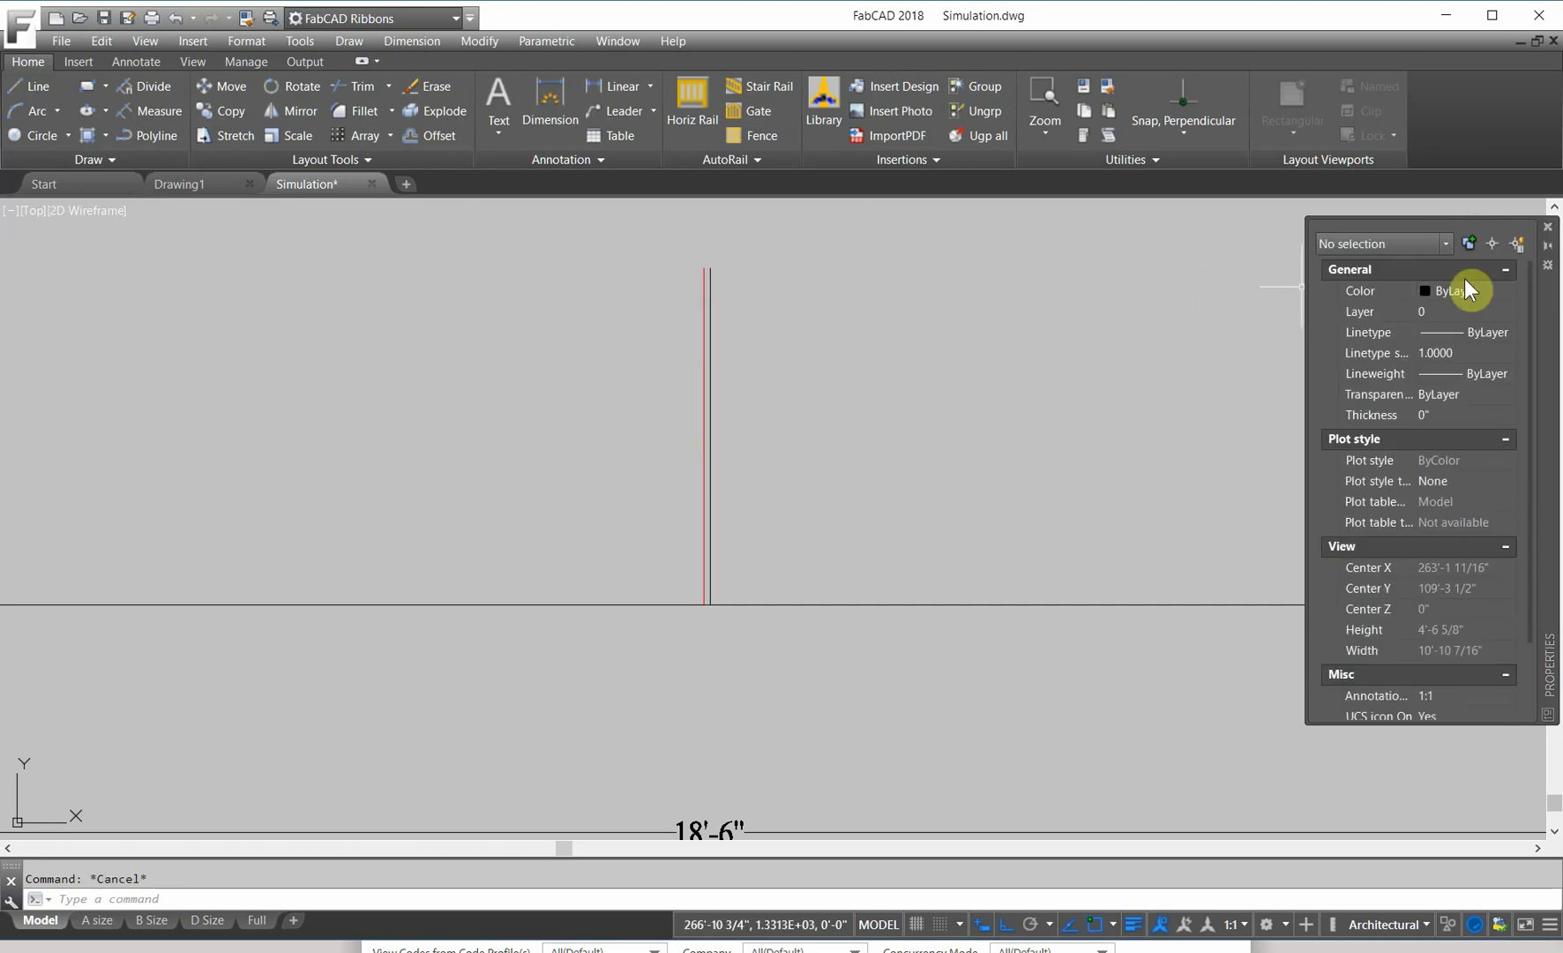
{"action": "left_click", "coordinate": [1548, 228]}
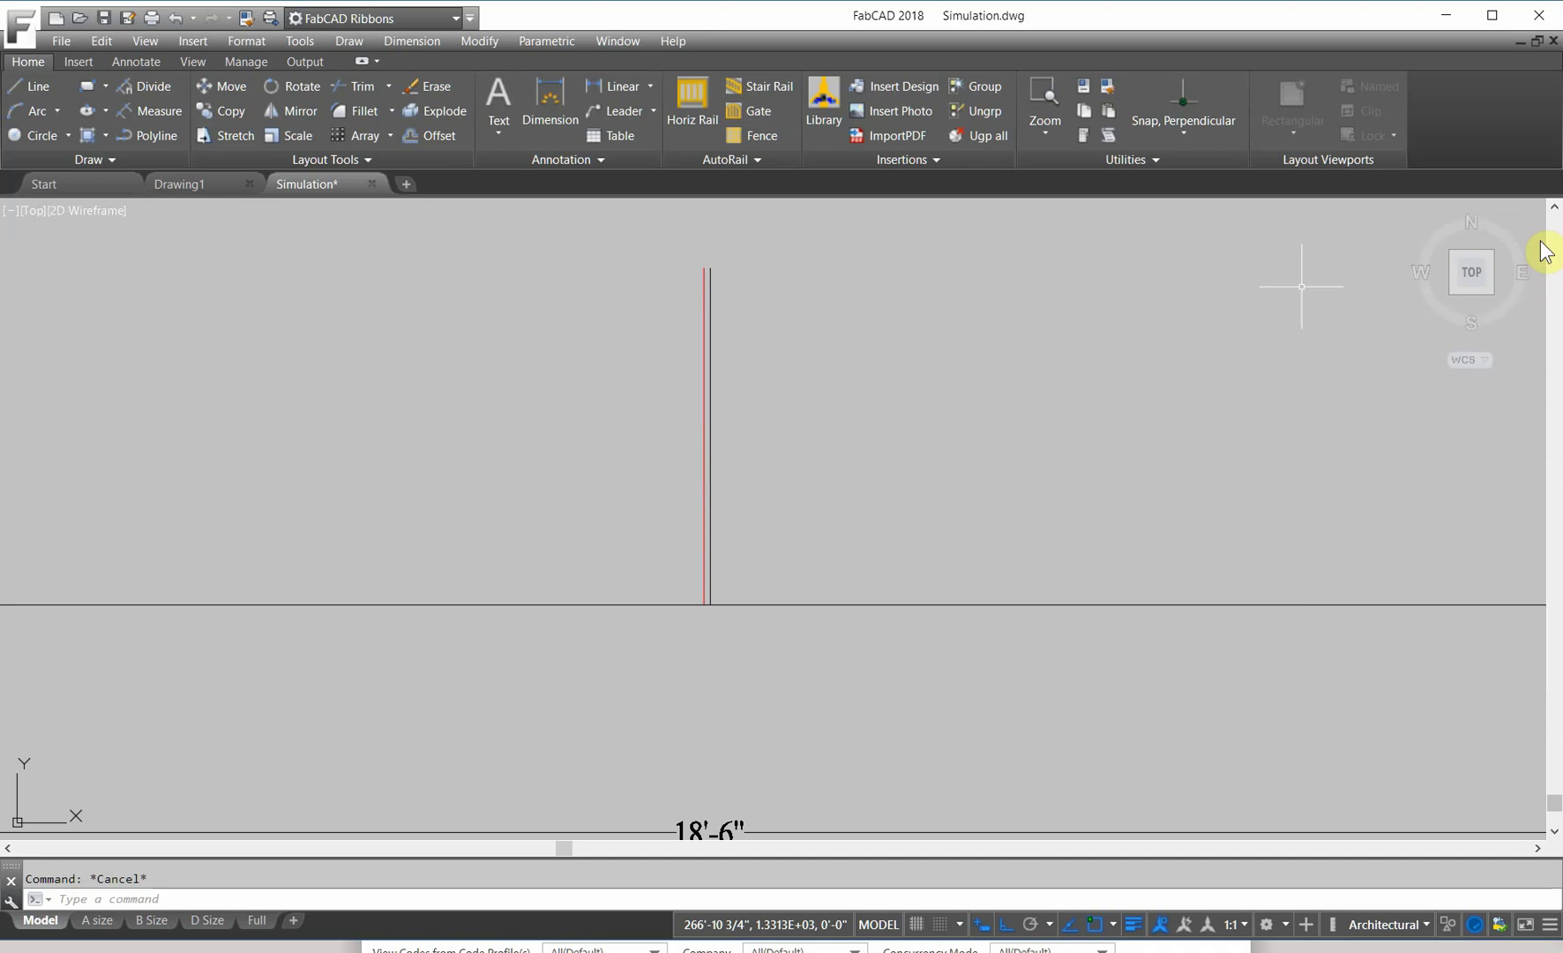
{"action": "scroll", "coordinate": [747, 241], "scroll_direction": "up", "scroll_amount": 2}
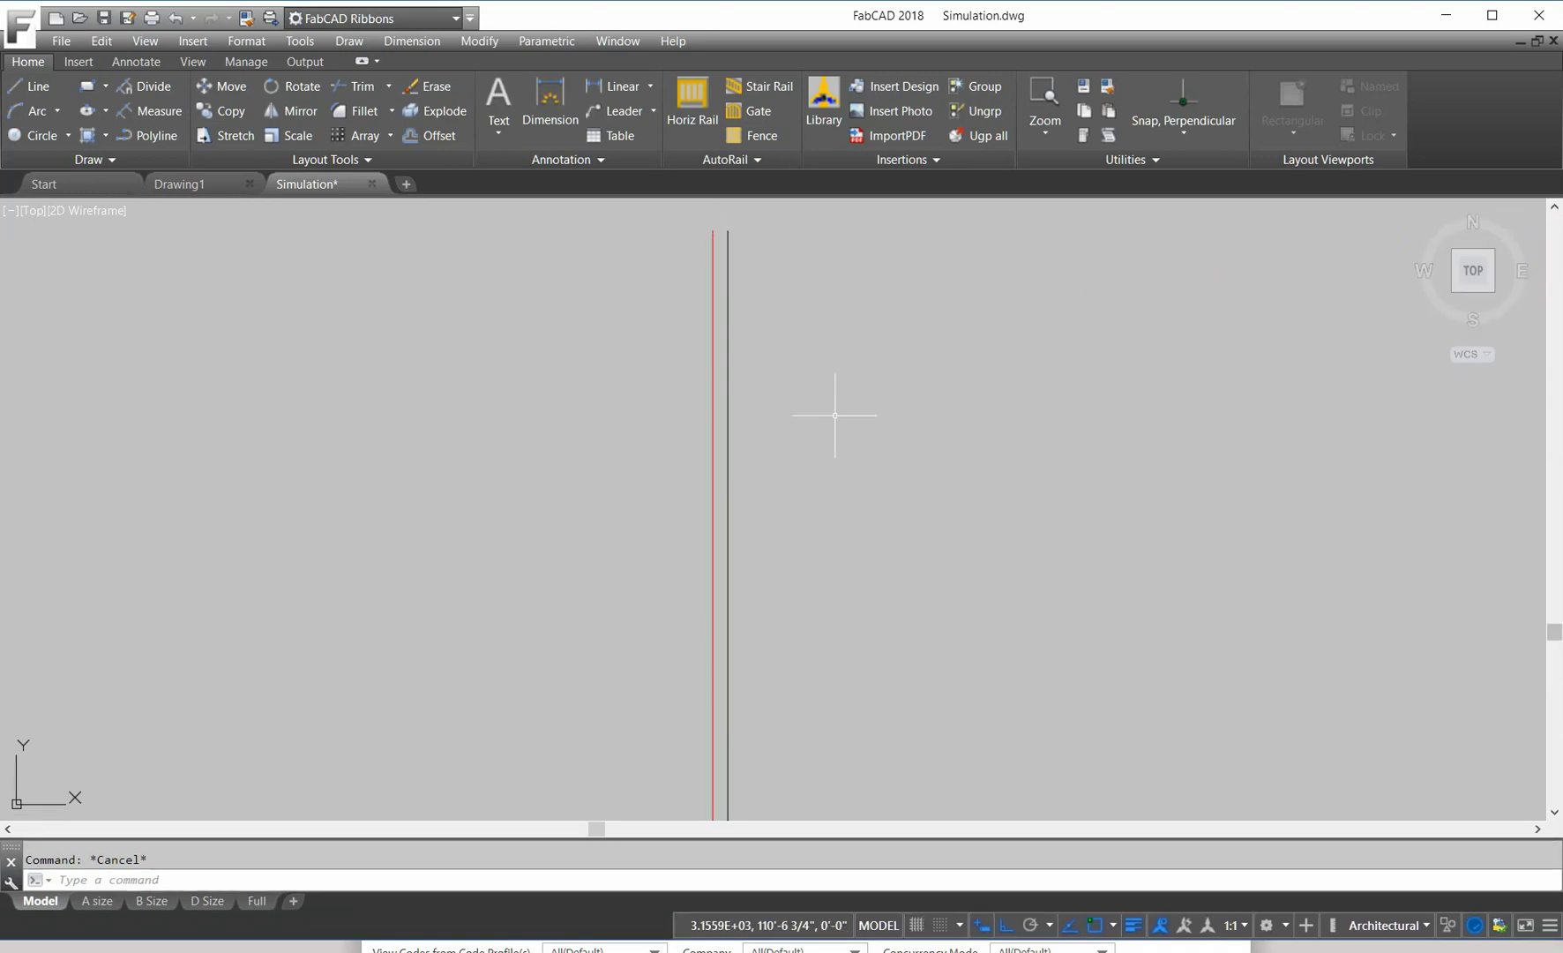
{"action": "scroll", "coordinate": [842, 411], "scroll_direction": "down", "scroll_amount": 5}
{"action": "scroll", "coordinate": [848, 447], "scroll_direction": "down", "scroll_amount": 2}
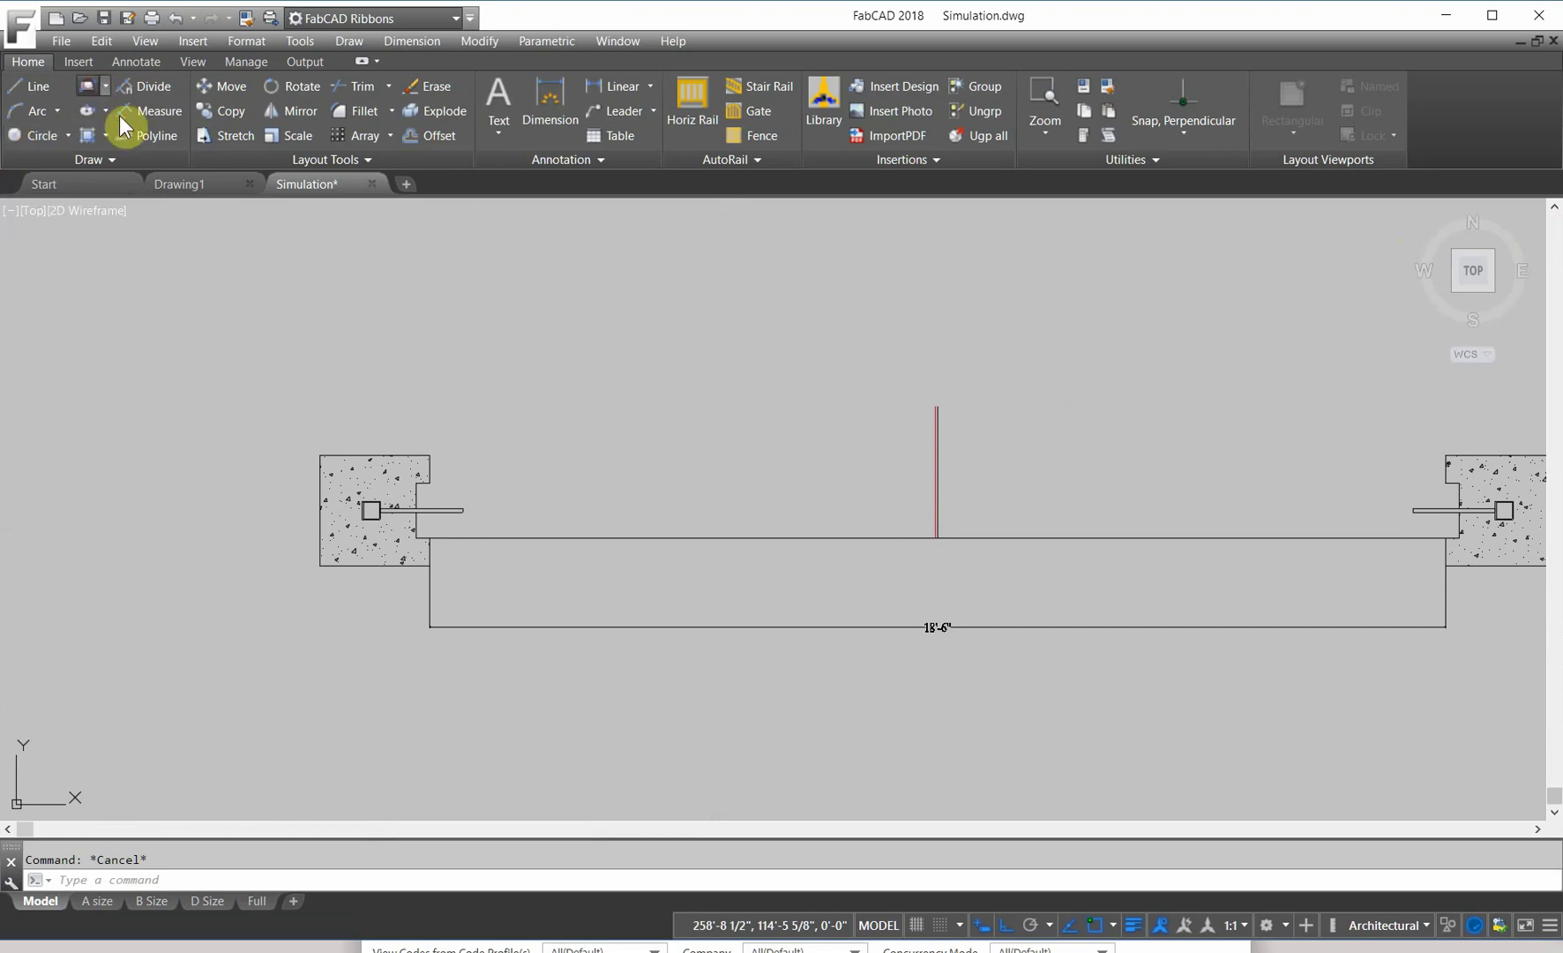
{"action": "left_click", "coordinate": [507, 509]}
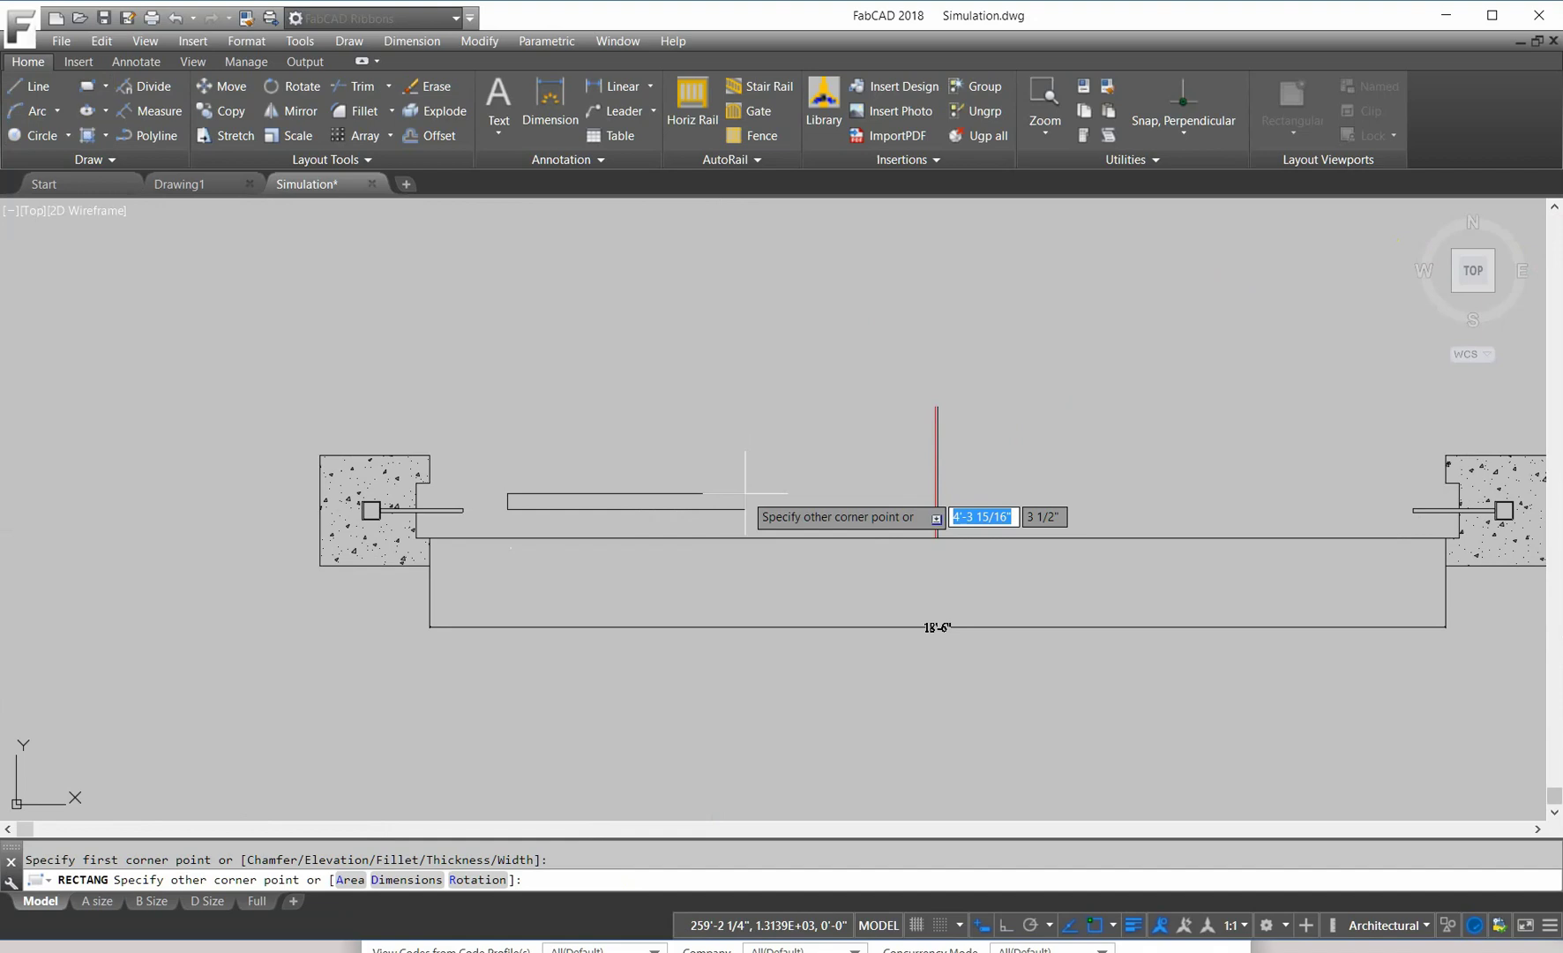
{"action": "type", "text": "@"}
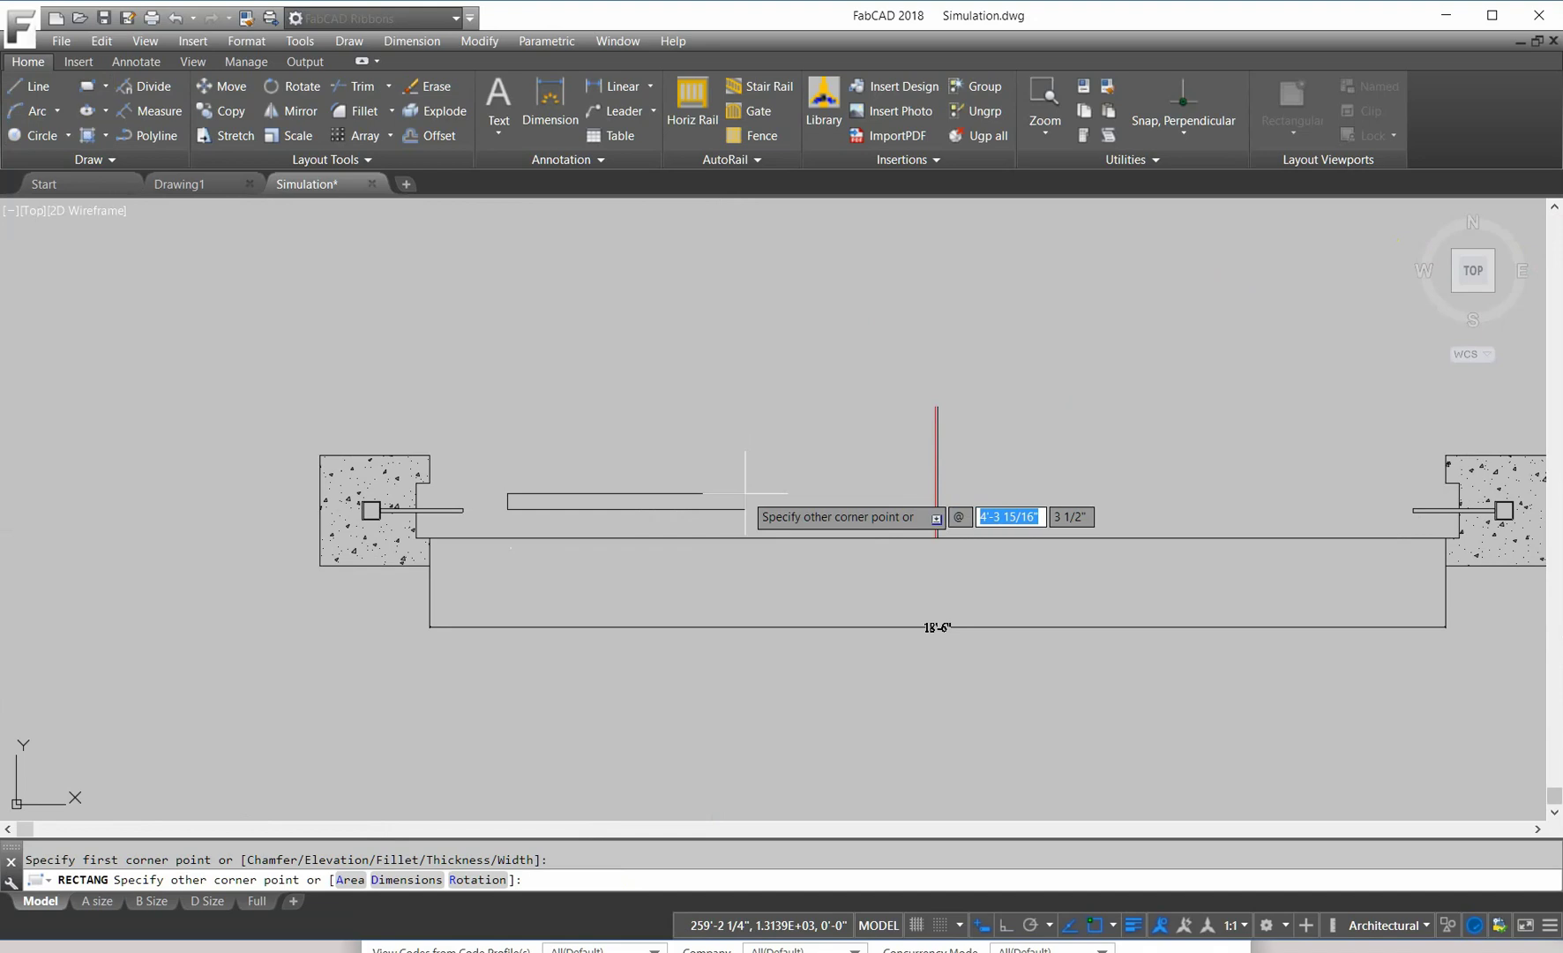
{"action": "type", "text": "10"}
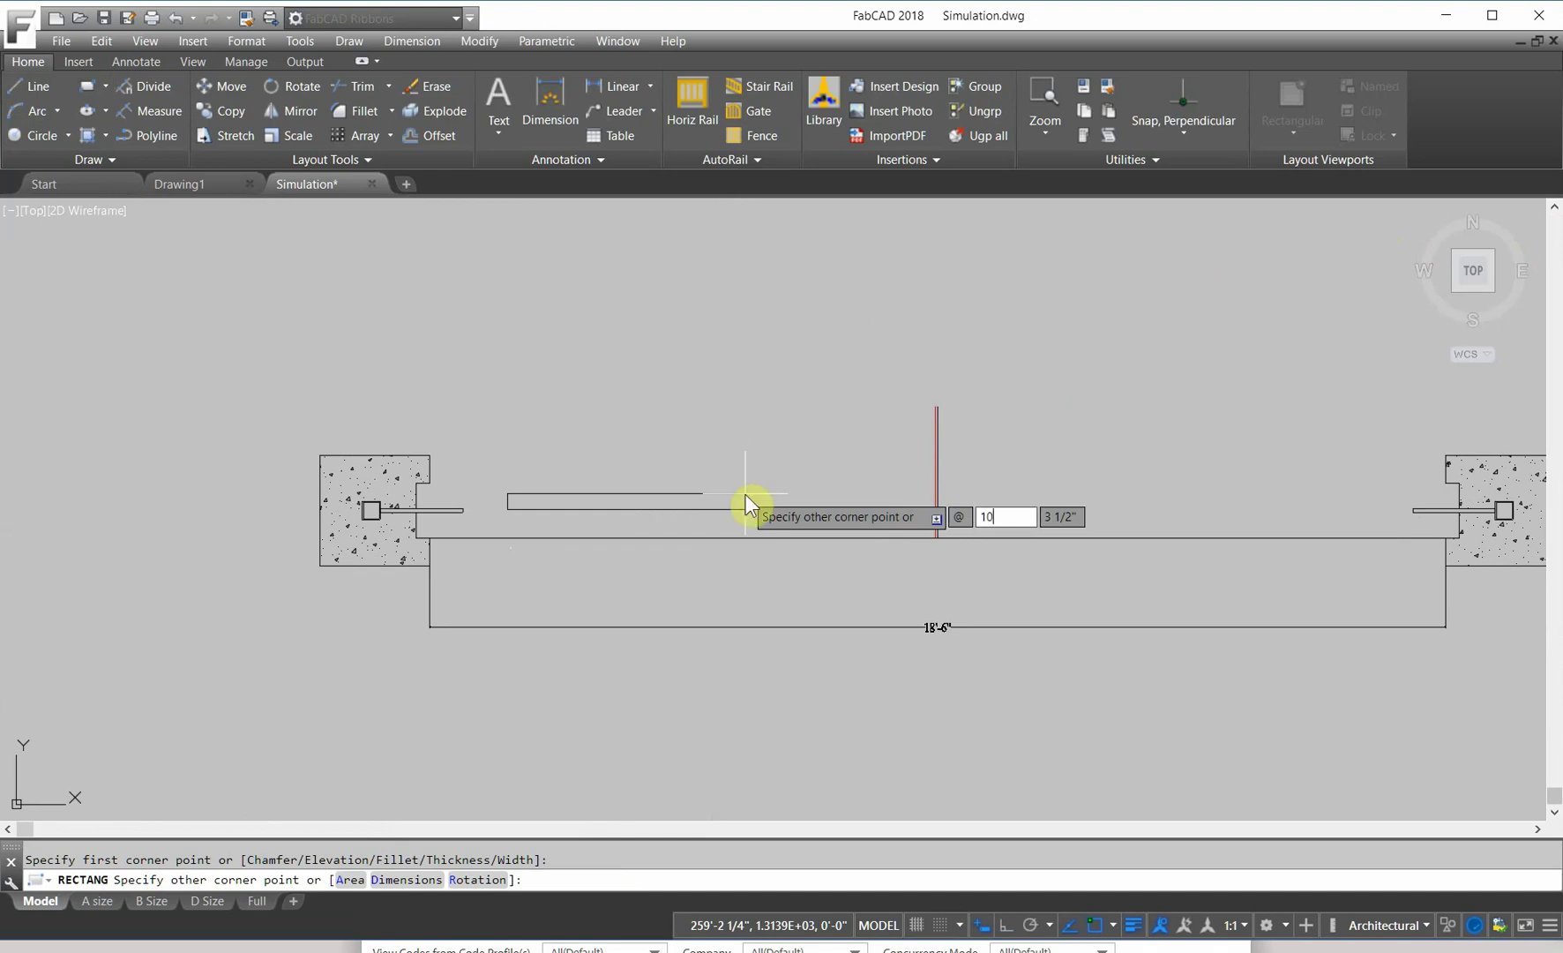
{"action": "type", "text": "',2"}
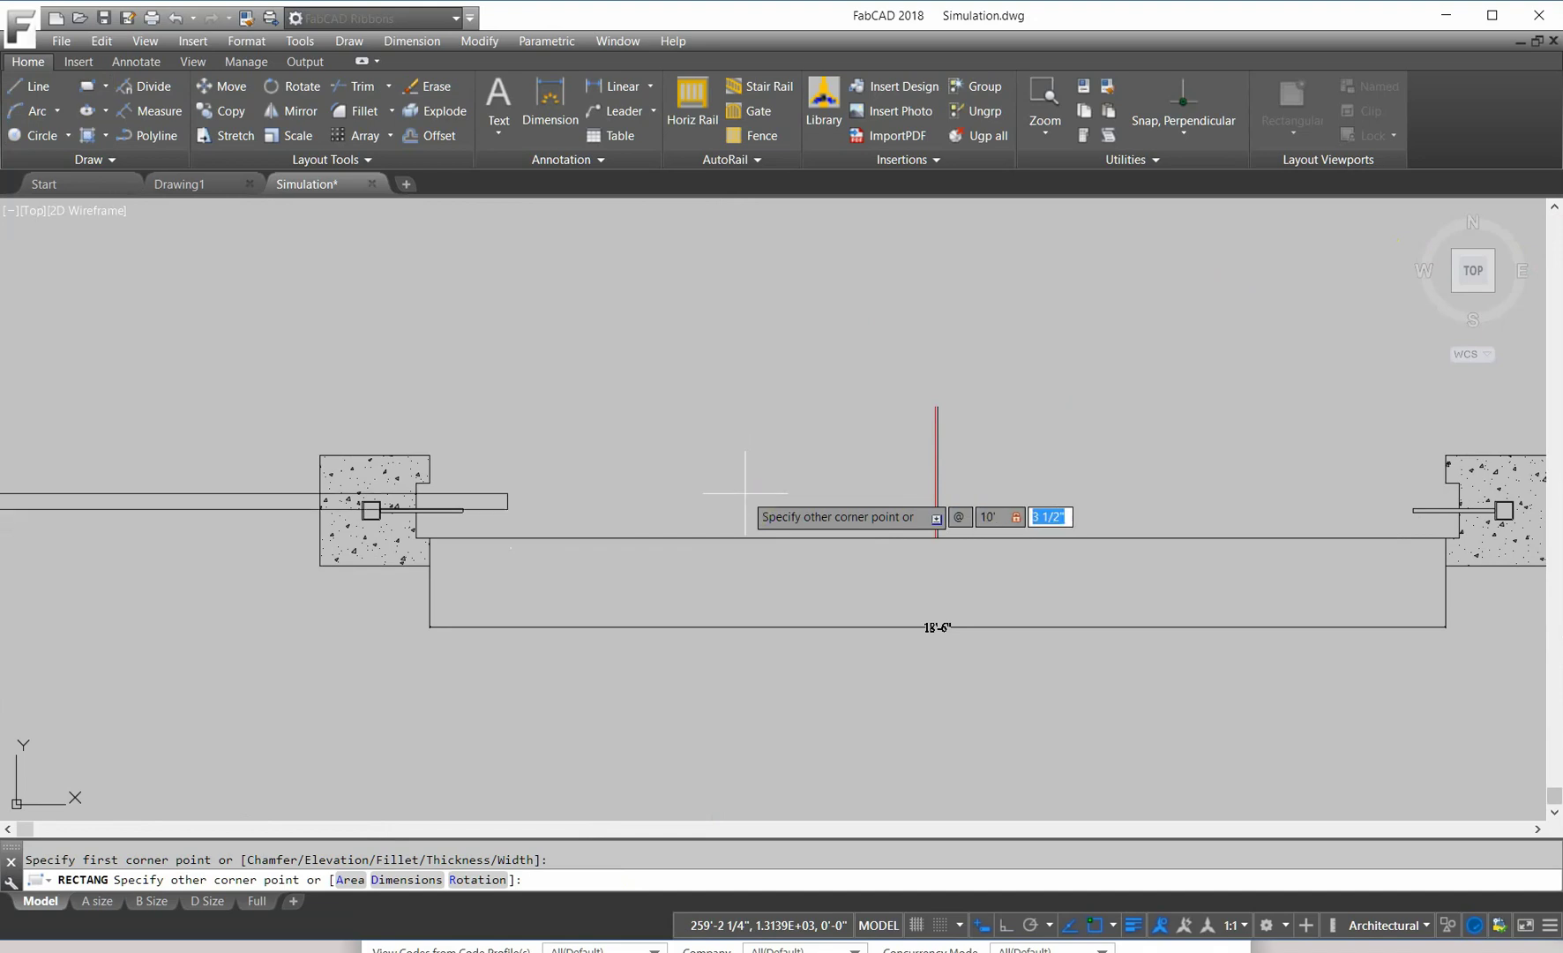
{"action": "key", "text": "Return"}
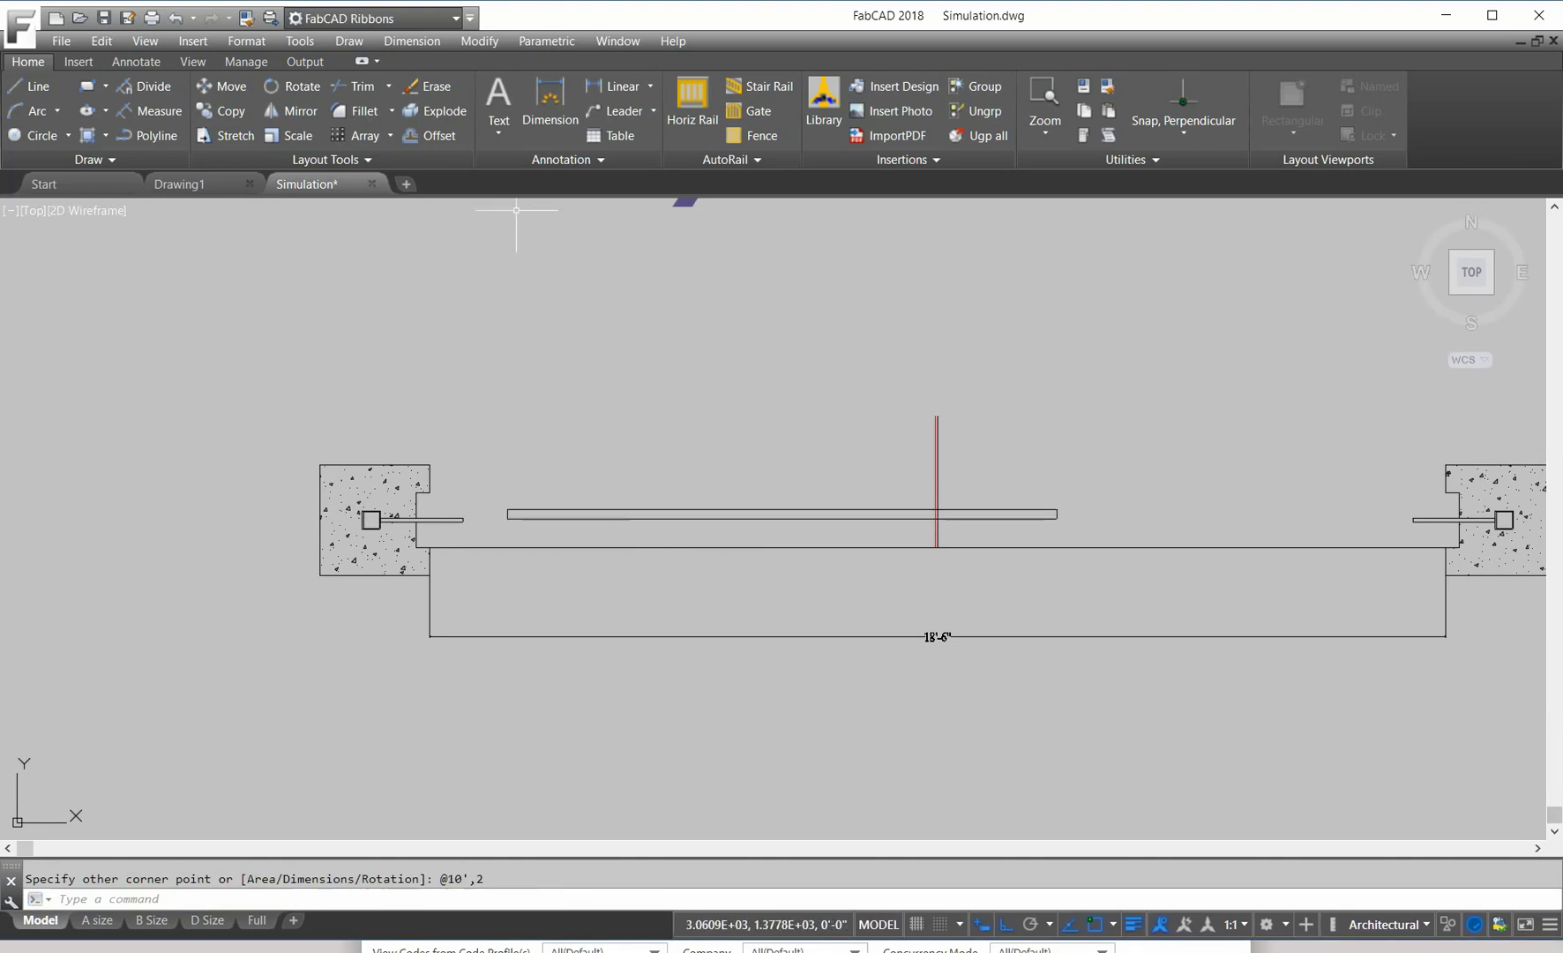
Step: Move the leaf rectangle left from its corner onto the left column's arm
{"action": "left_click", "coordinate": [209, 92]}
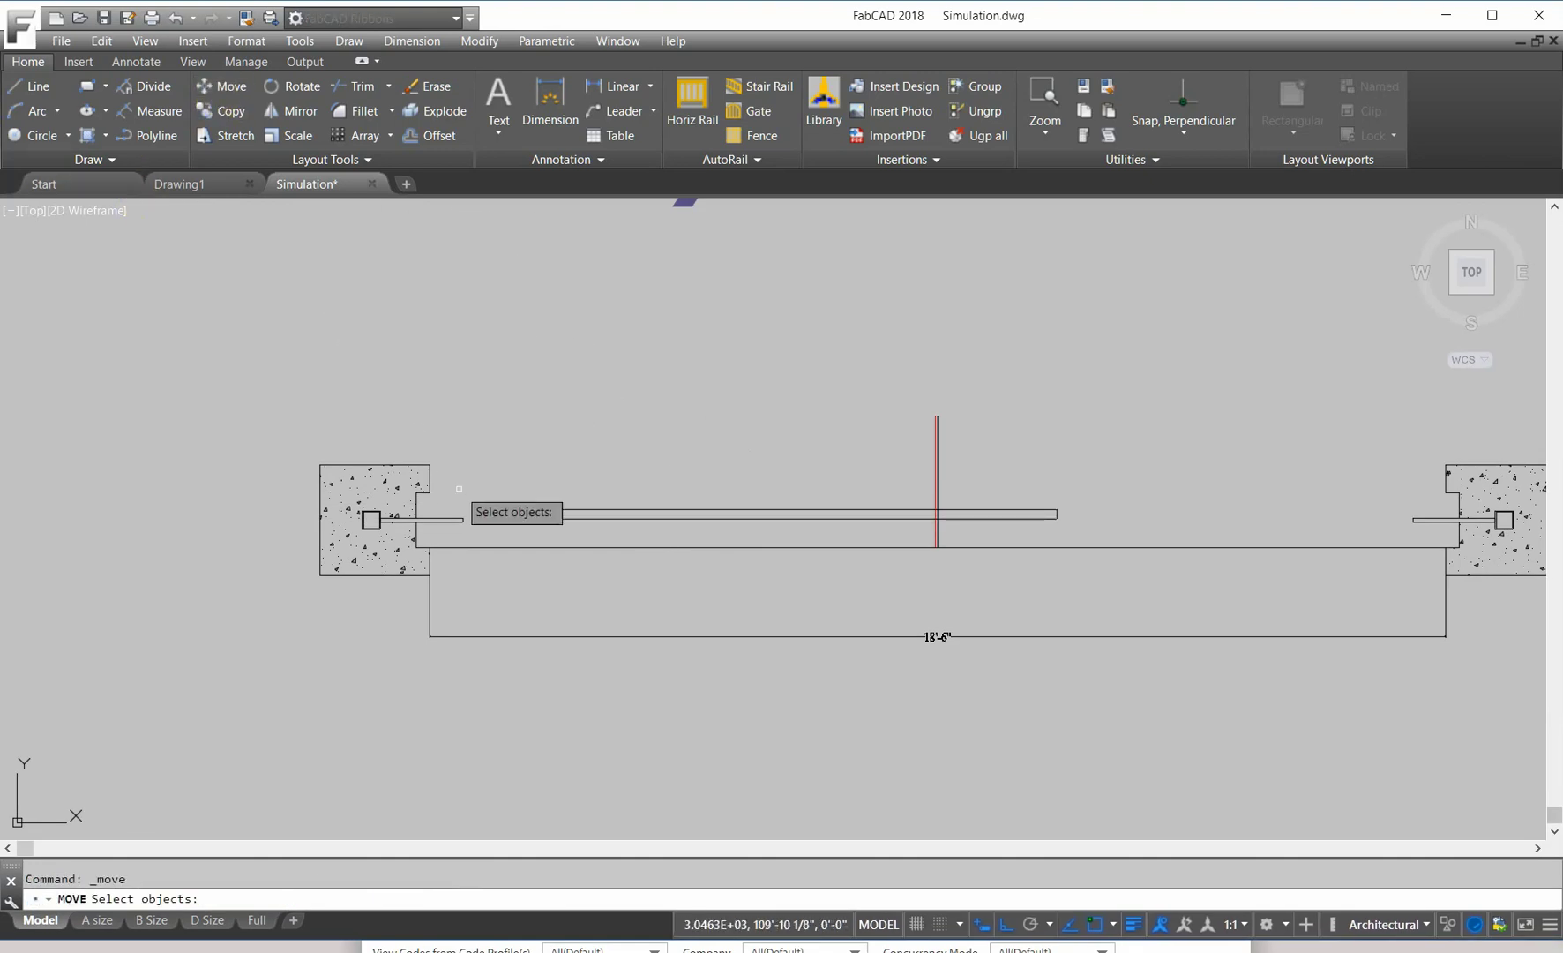
{"action": "left_click", "coordinate": [520, 538]}
{"action": "left_click", "coordinate": [498, 474]}
{"action": "key", "text": "Return"}
{"action": "scroll", "coordinate": [485, 494], "scroll_direction": "up", "scroll_amount": 8}
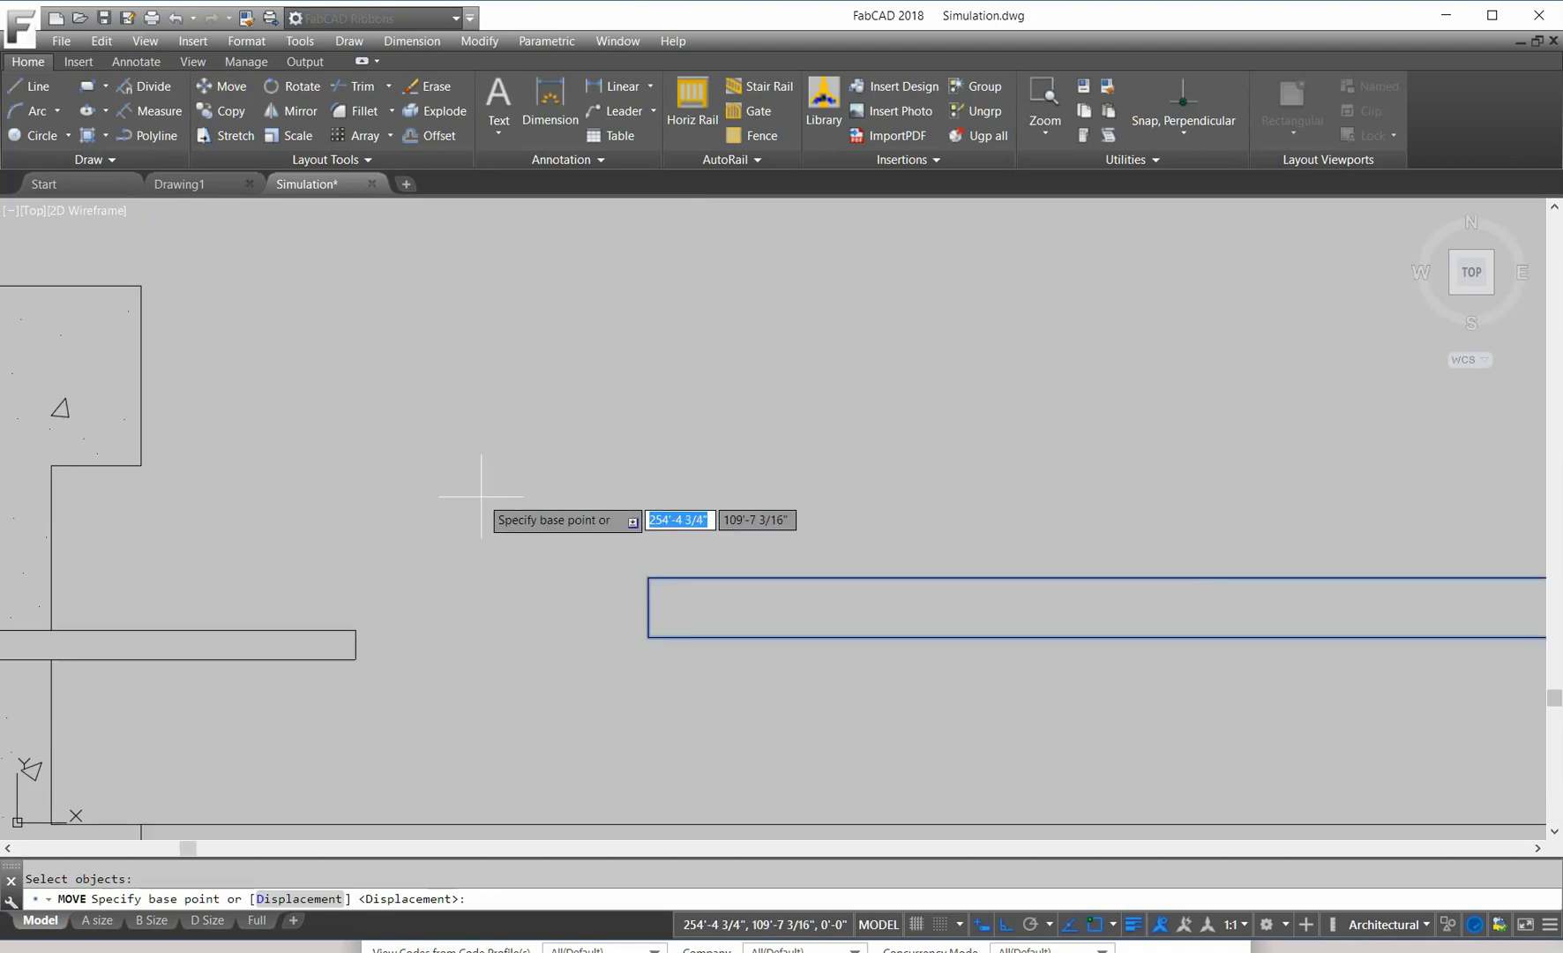
{"action": "left_click", "coordinate": [649, 608]}
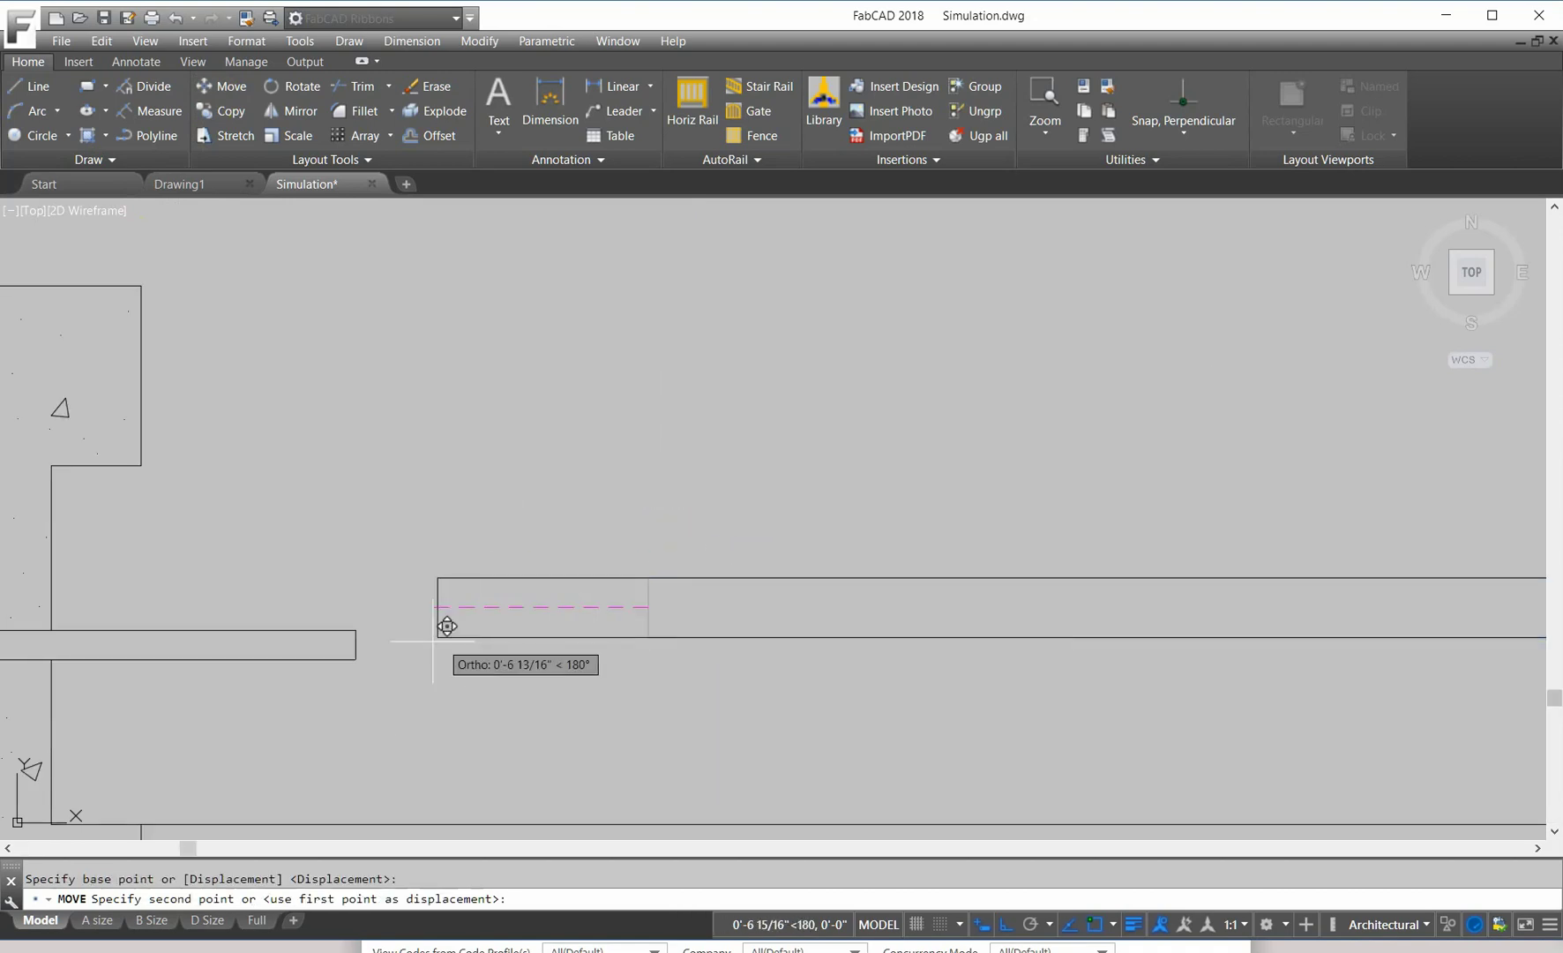
{"action": "left_click", "coordinate": [362, 633]}
{"action": "scroll", "coordinate": [784, 552], "scroll_direction": "down", "scroll_amount": 8}
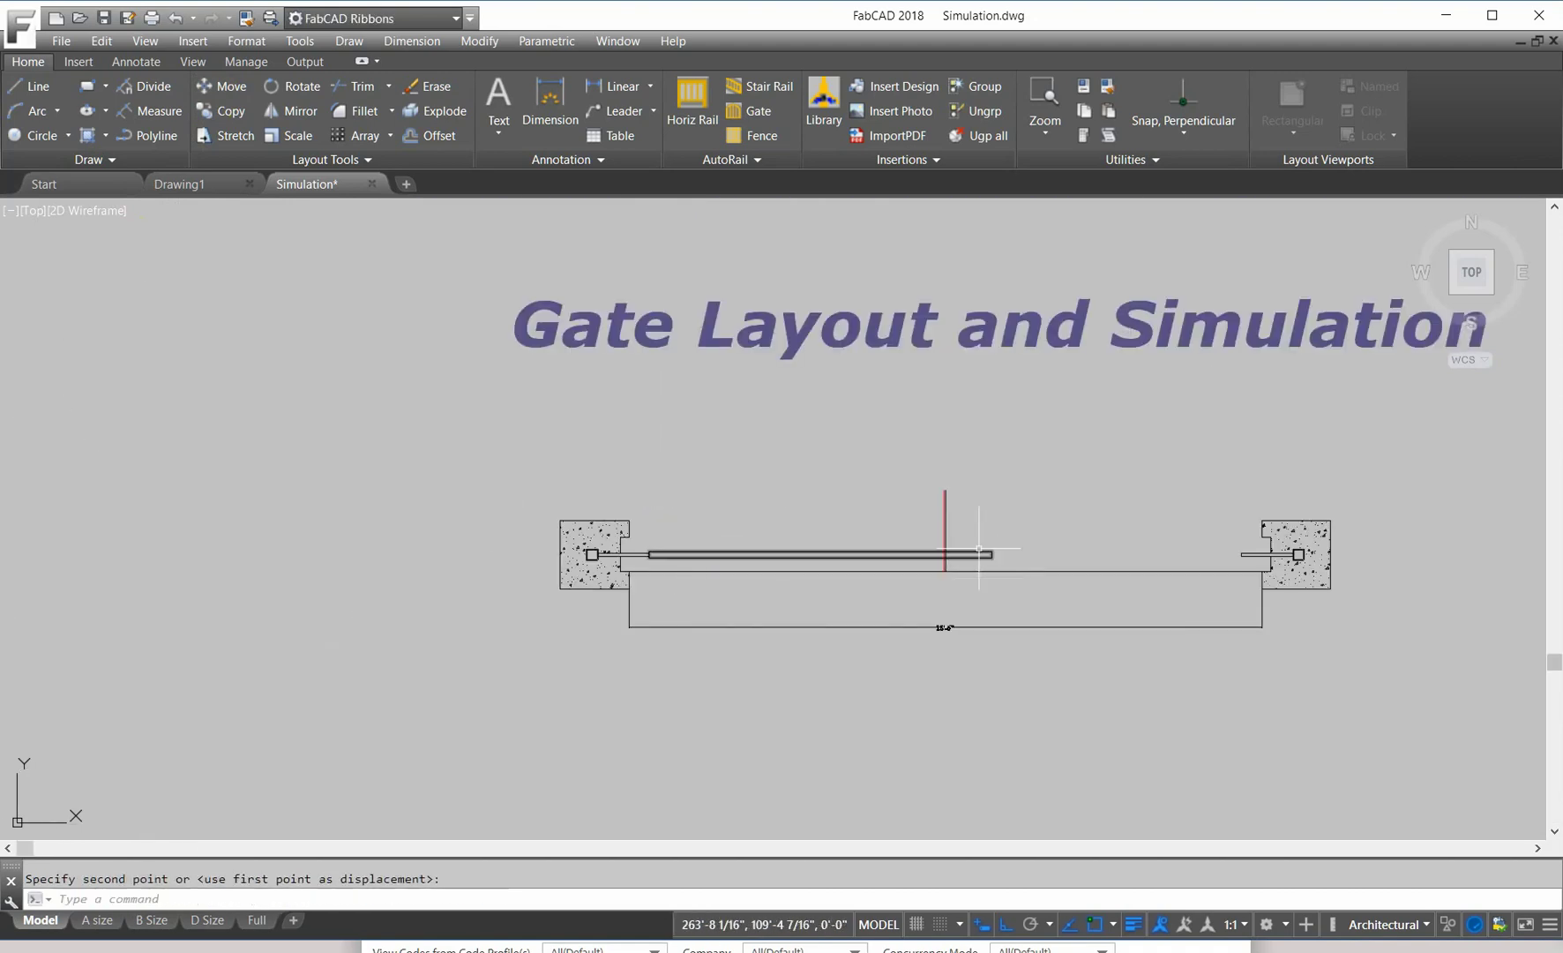
{"action": "scroll", "coordinate": [953, 542], "scroll_direction": "up", "scroll_amount": 8}
Step: Stretch the leaf's right end with a crossing window to the red centerline
{"action": "left_click", "coordinate": [224, 131]}
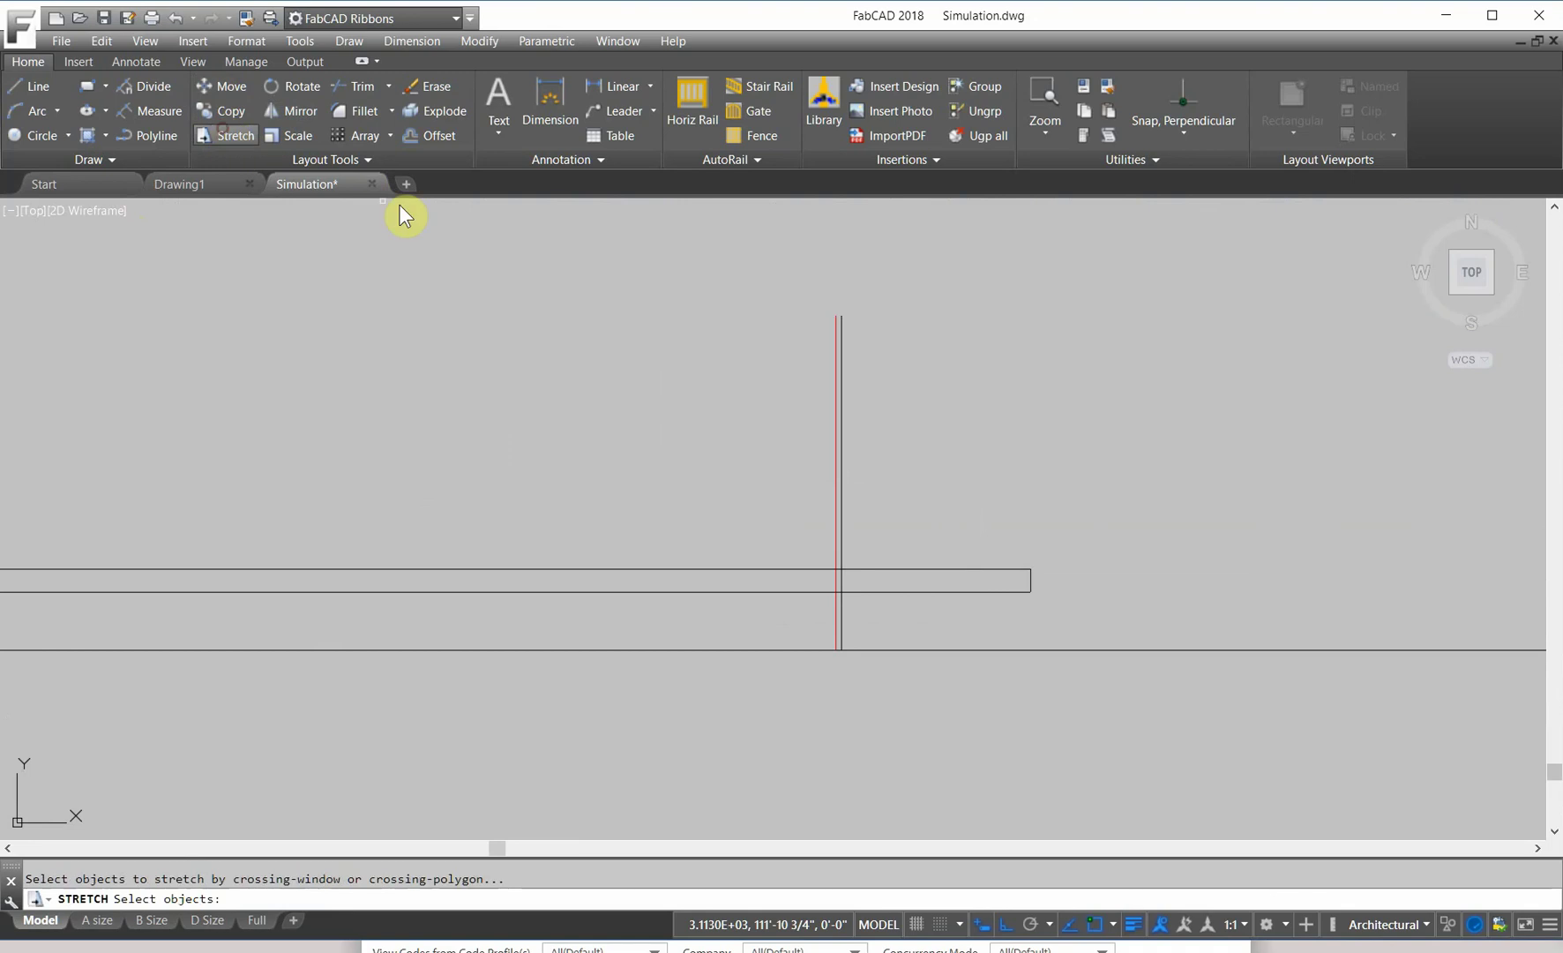
{"action": "left_click", "coordinate": [1042, 616]}
{"action": "left_click", "coordinate": [1018, 514]}
{"action": "key", "text": "Return"}
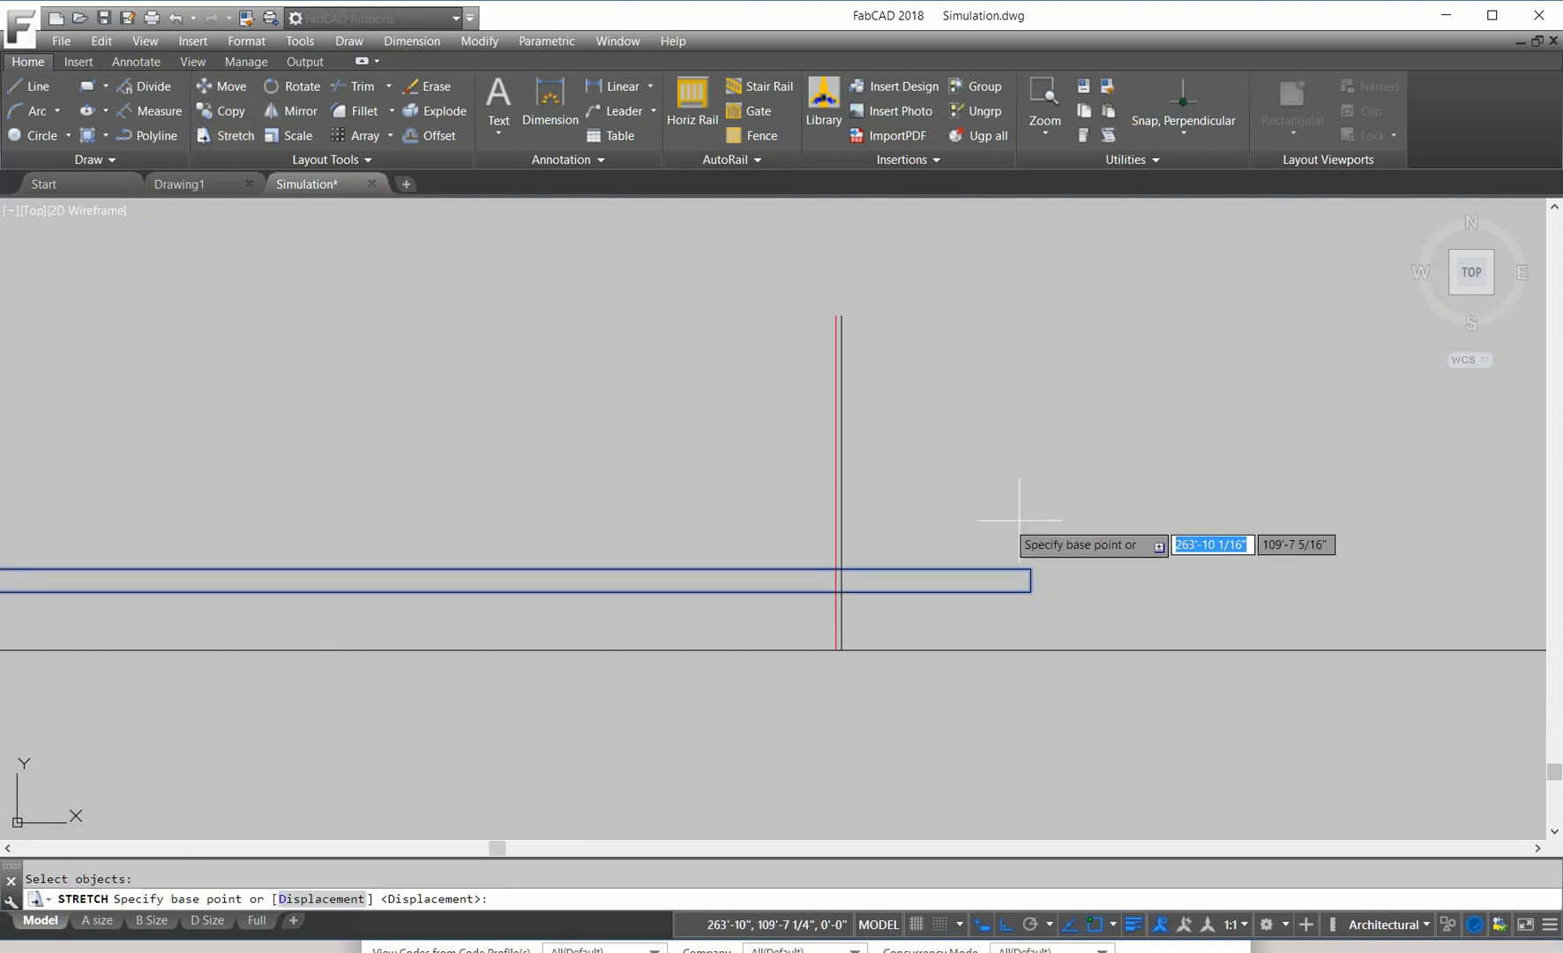
{"action": "left_click", "coordinate": [1030, 569]}
{"action": "scroll", "coordinate": [1030, 569], "scroll_direction": "up", "scroll_amount": 3}
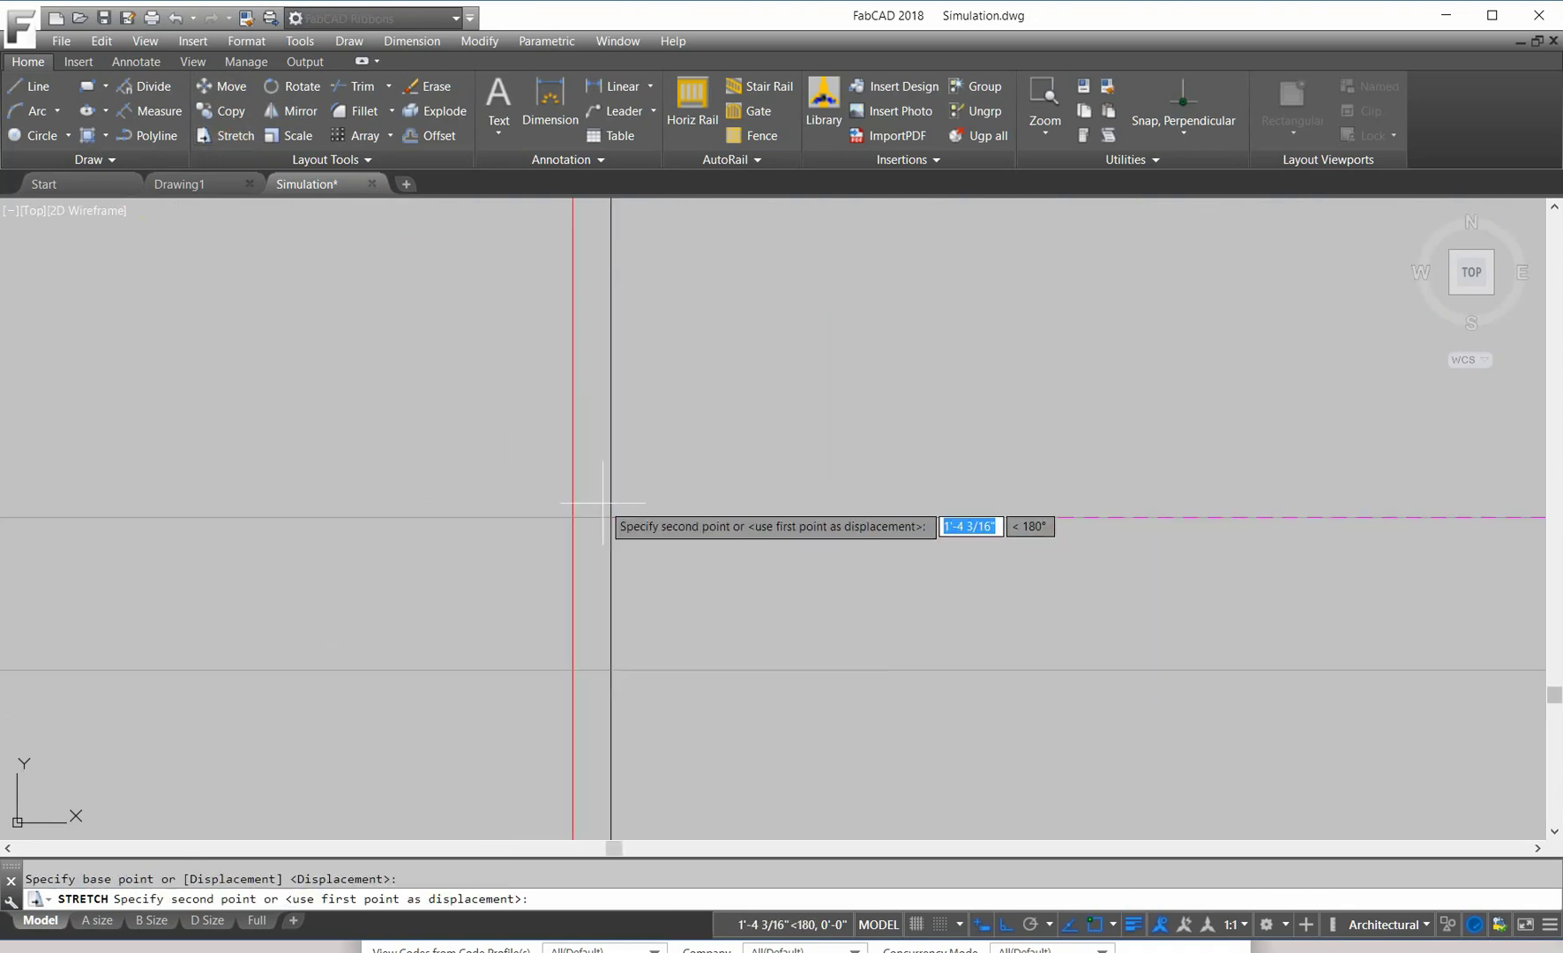
{"action": "left_click", "coordinate": [572, 516]}
{"action": "scroll", "coordinate": [761, 523], "scroll_direction": "down", "scroll_amount": 5}
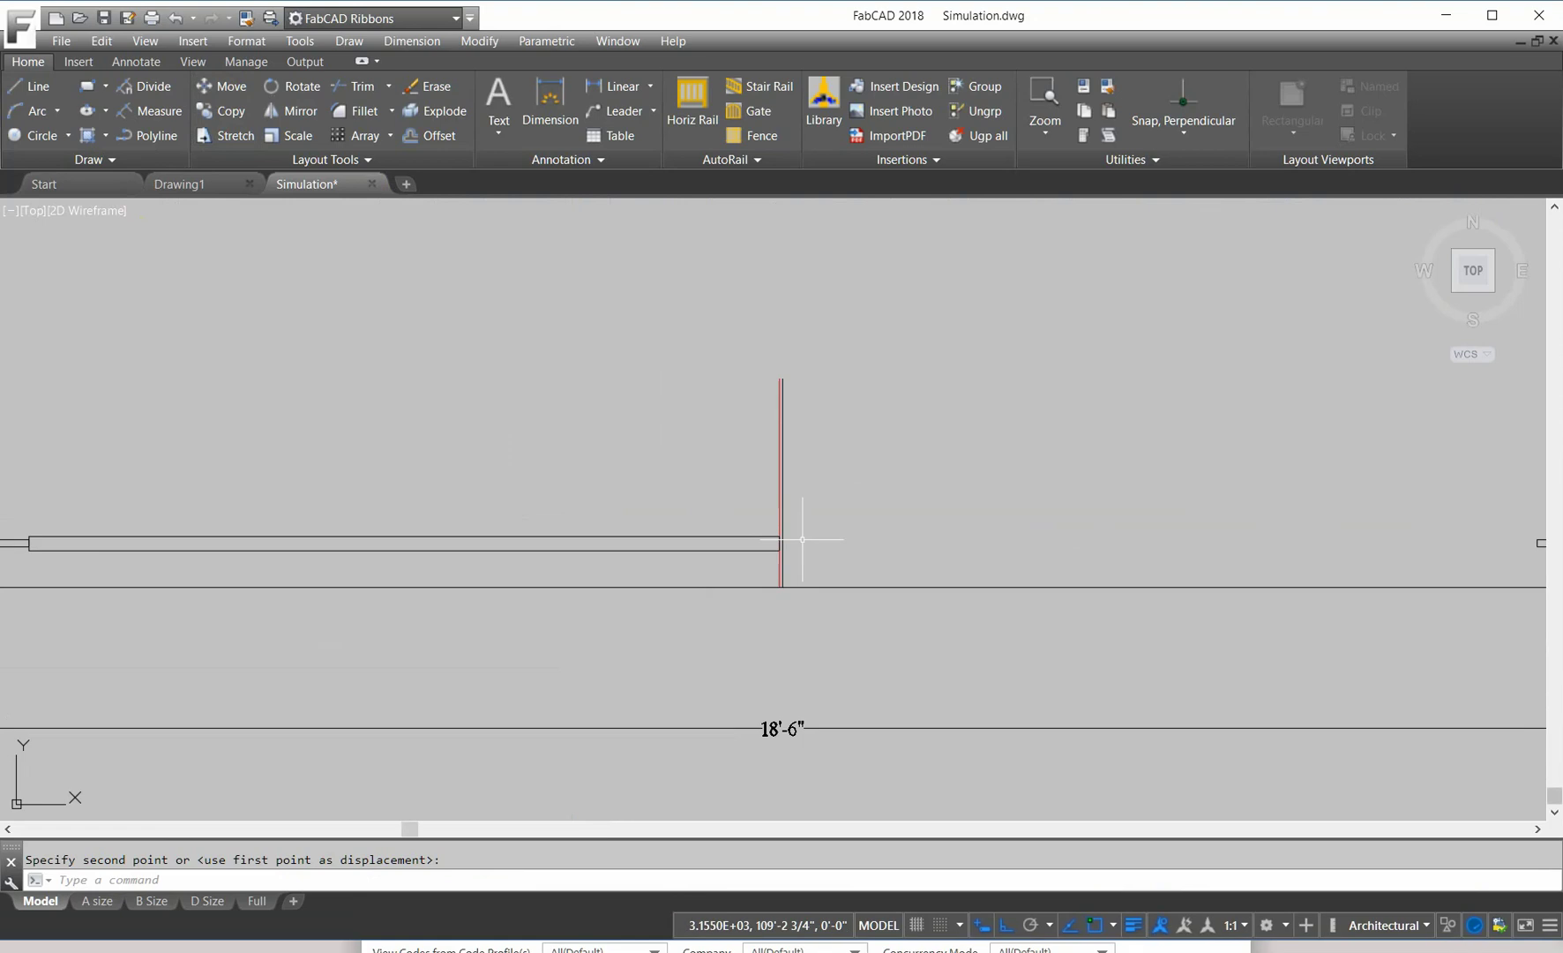
{"action": "middle_click_drag", "start_coordinate": [592, 497], "coordinate": [799, 492]}
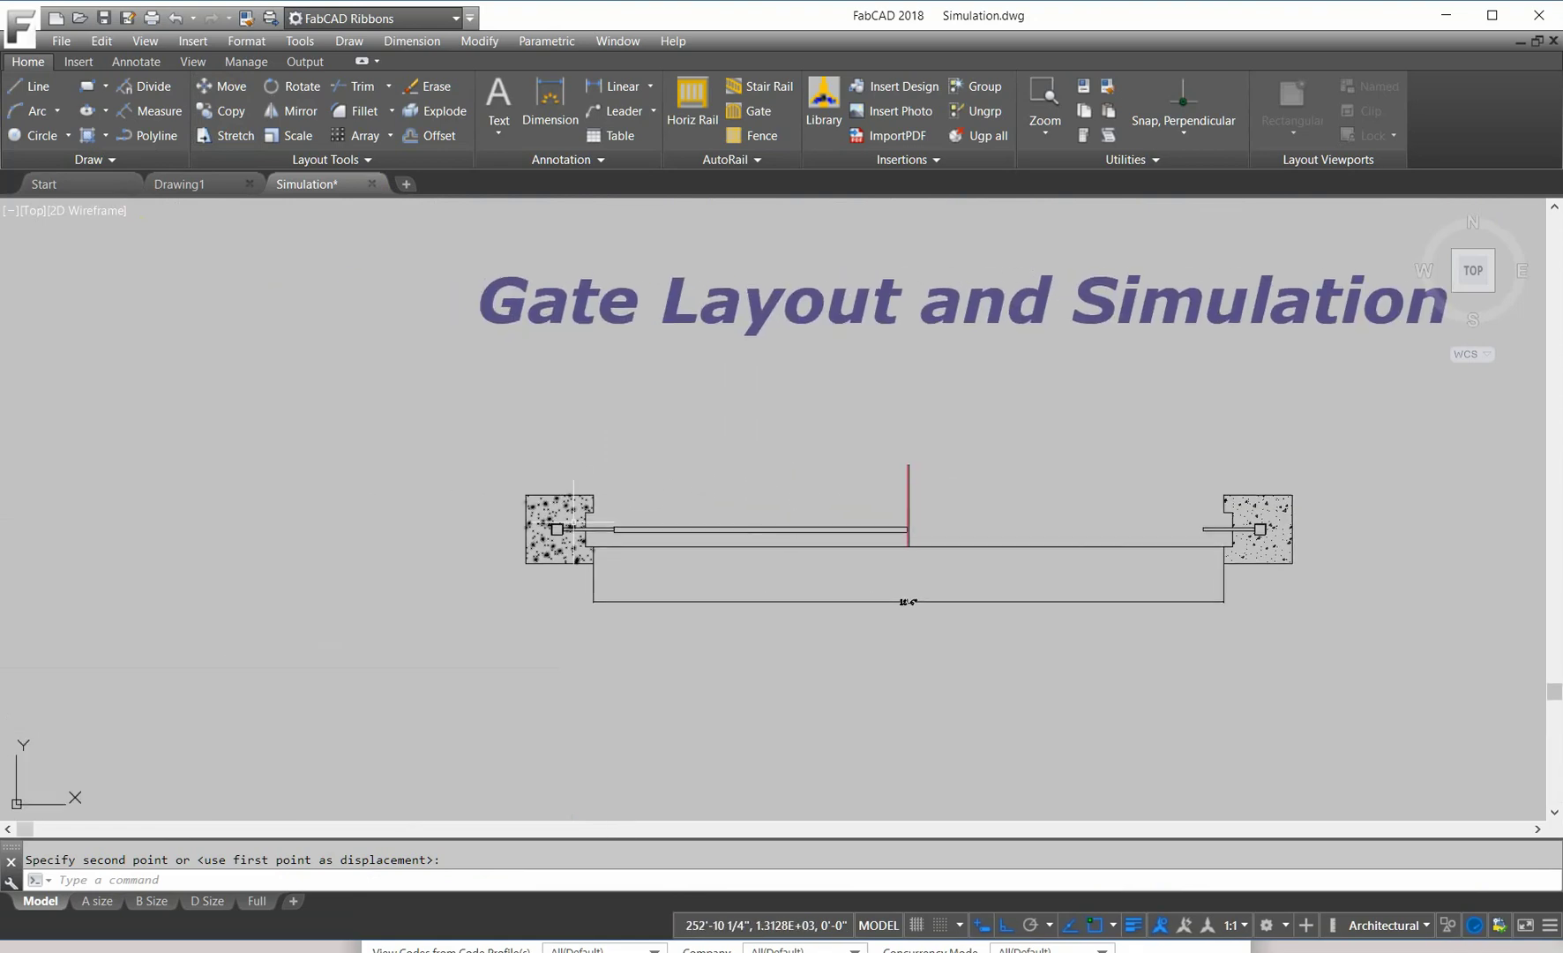
{"action": "scroll", "coordinate": [732, 480], "scroll_direction": "up", "scroll_amount": 3}
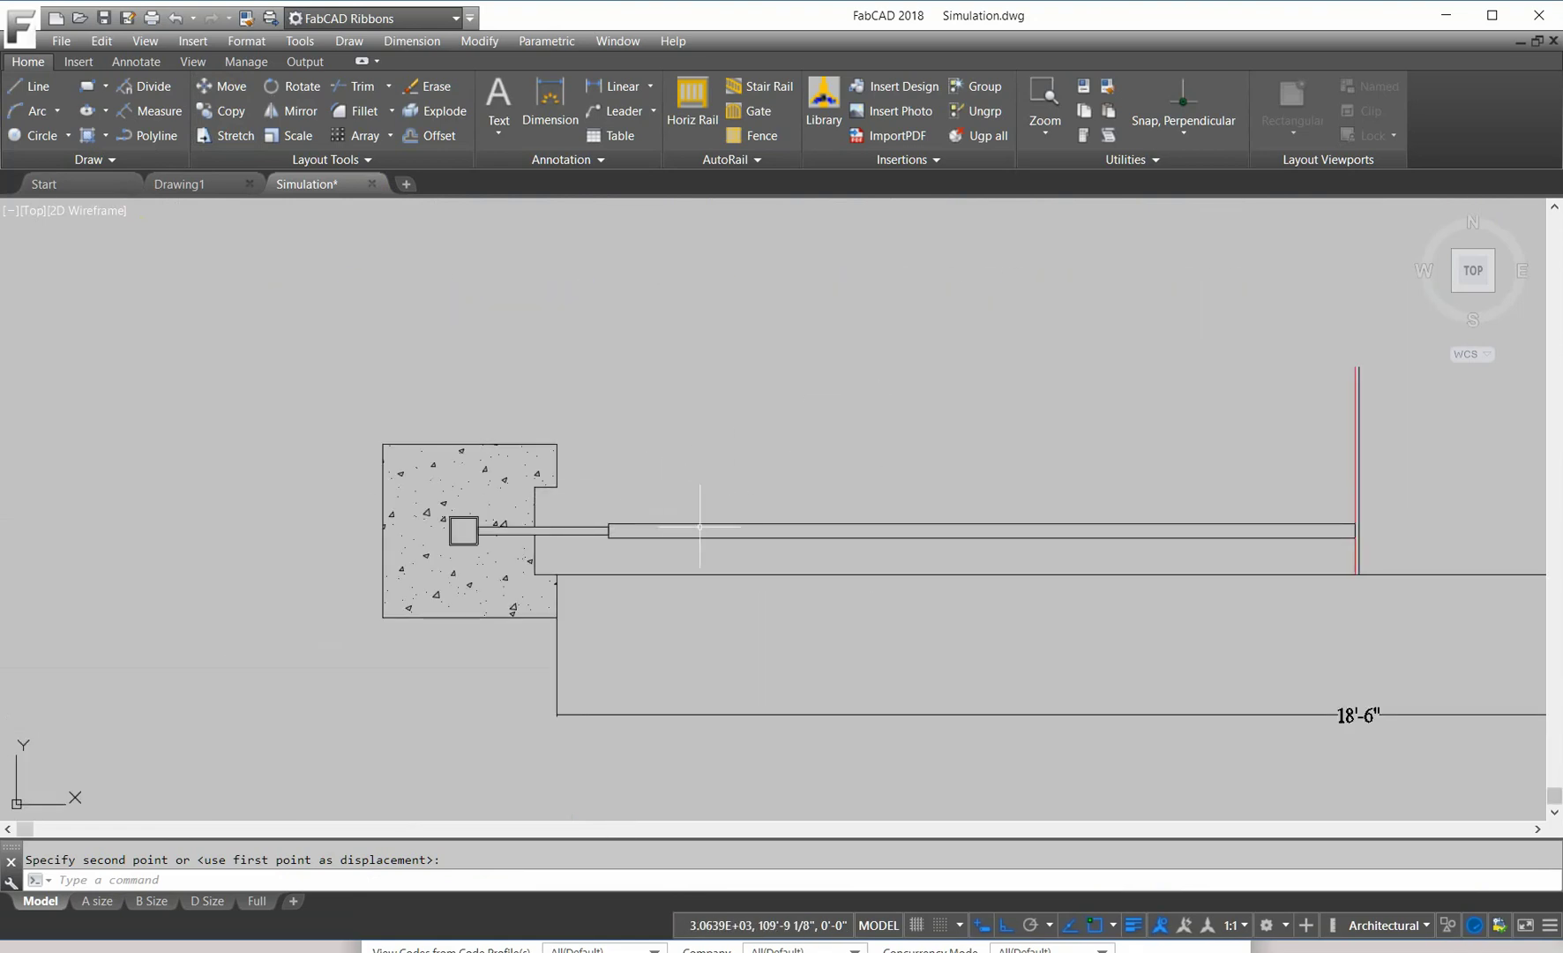
{"action": "scroll", "coordinate": [684, 457], "scroll_direction": "down", "scroll_amount": 2}
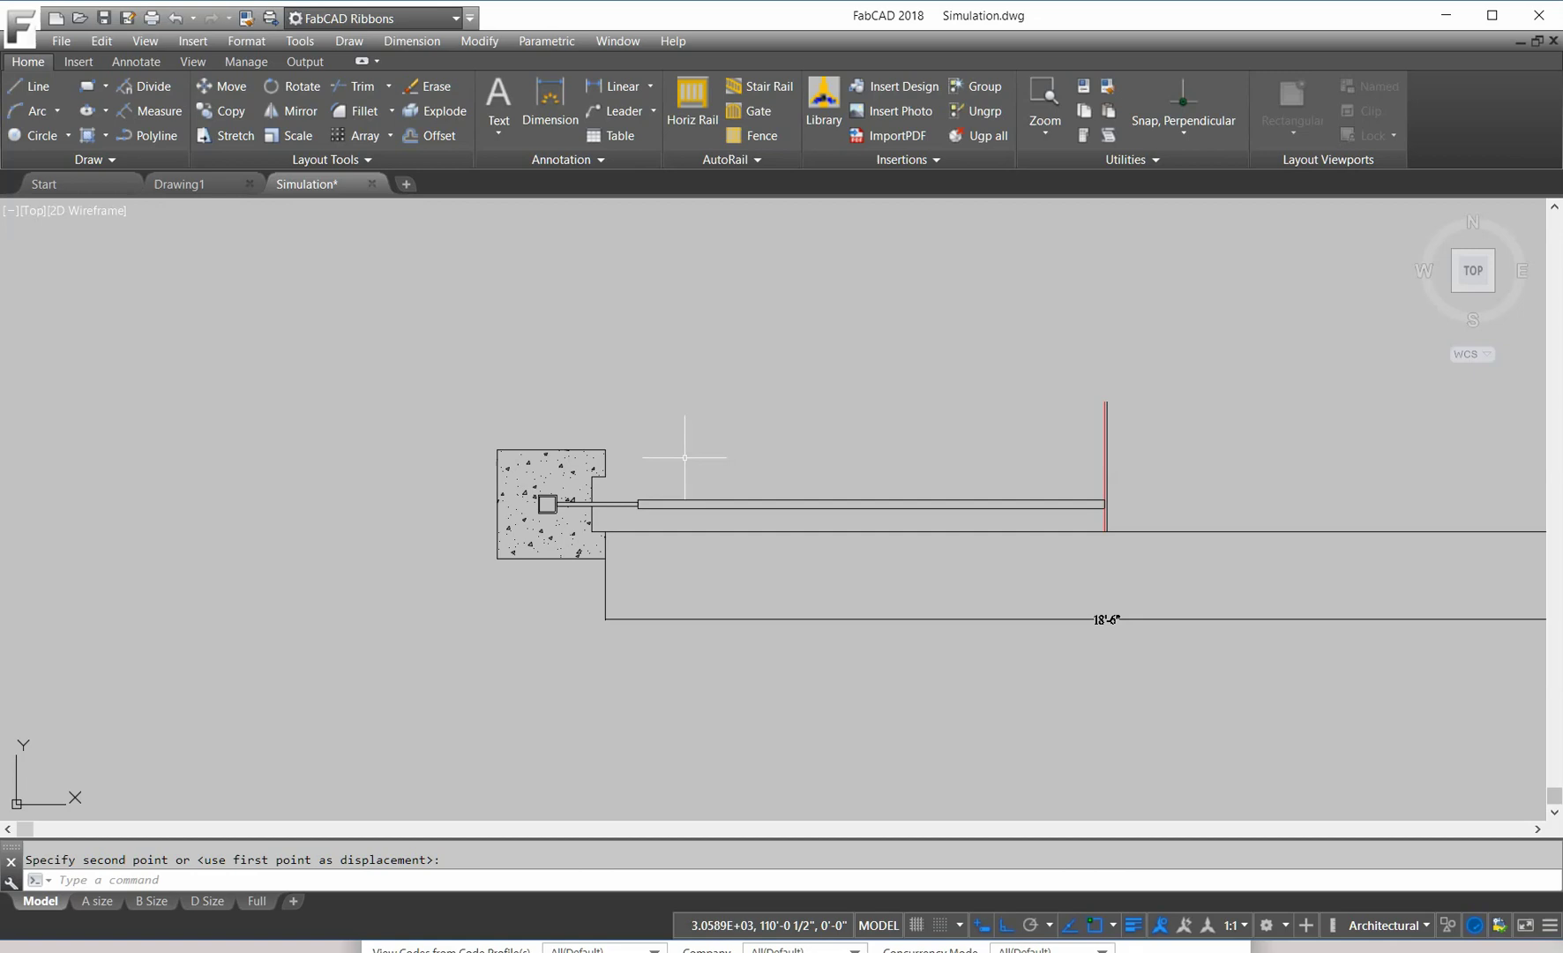
{"action": "scroll", "coordinate": [693, 448], "scroll_direction": "down", "scroll_amount": 2}
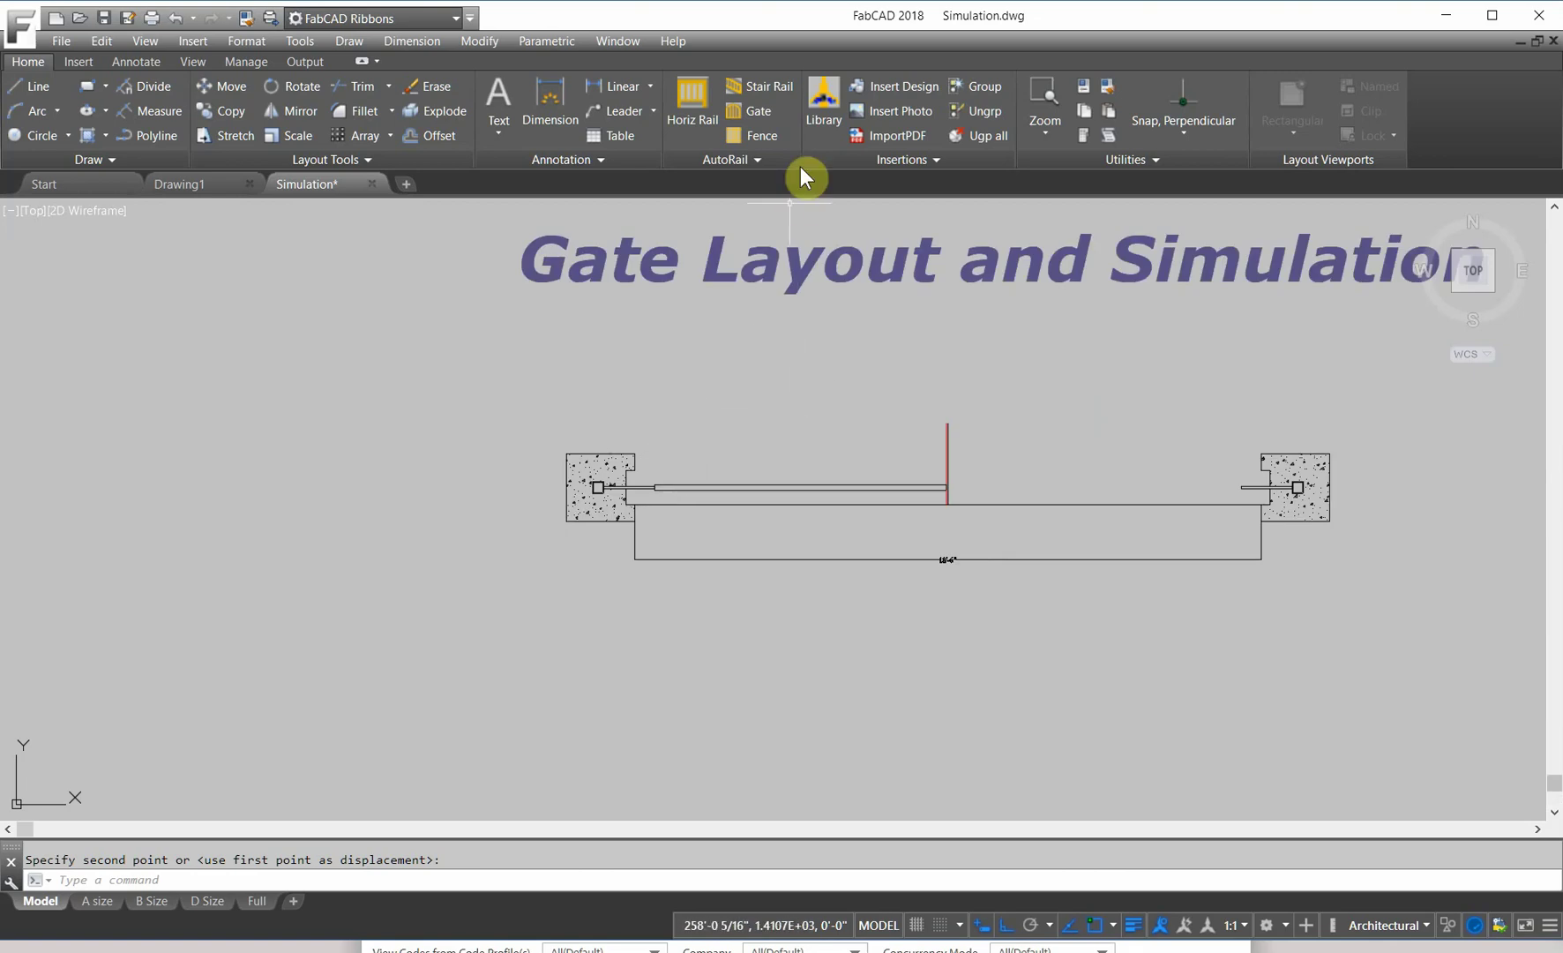
Step: Browse the Library to Lawler Foundry > Misc.Shapes
{"action": "left_click", "coordinate": [822, 98]}
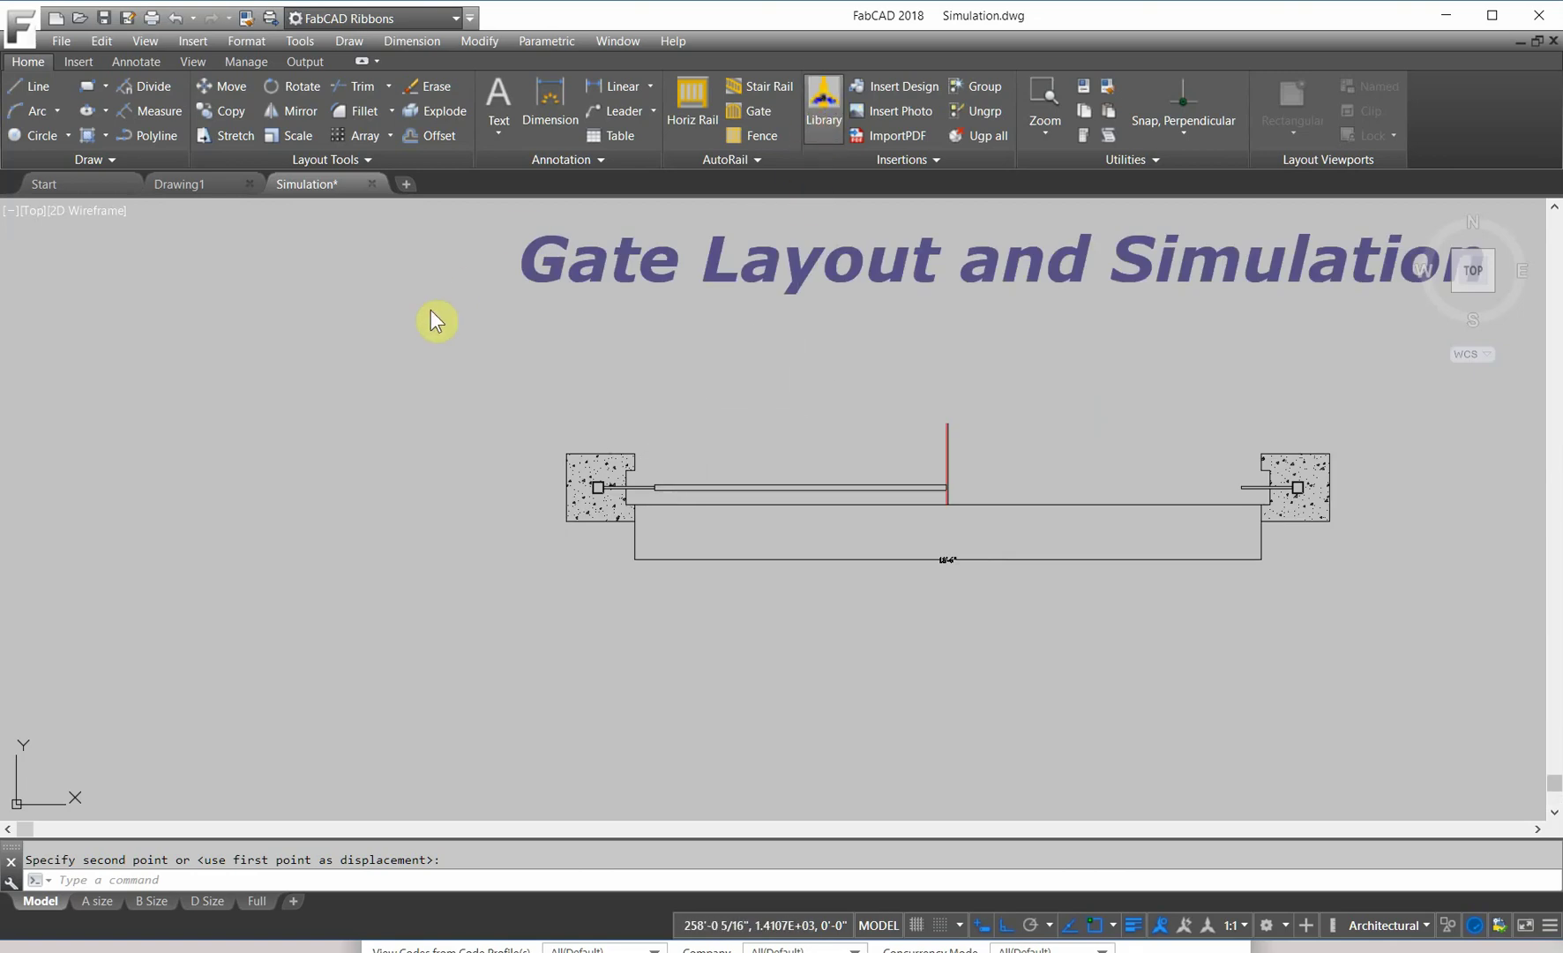
{"action": "double_click", "coordinate": [116, 284]}
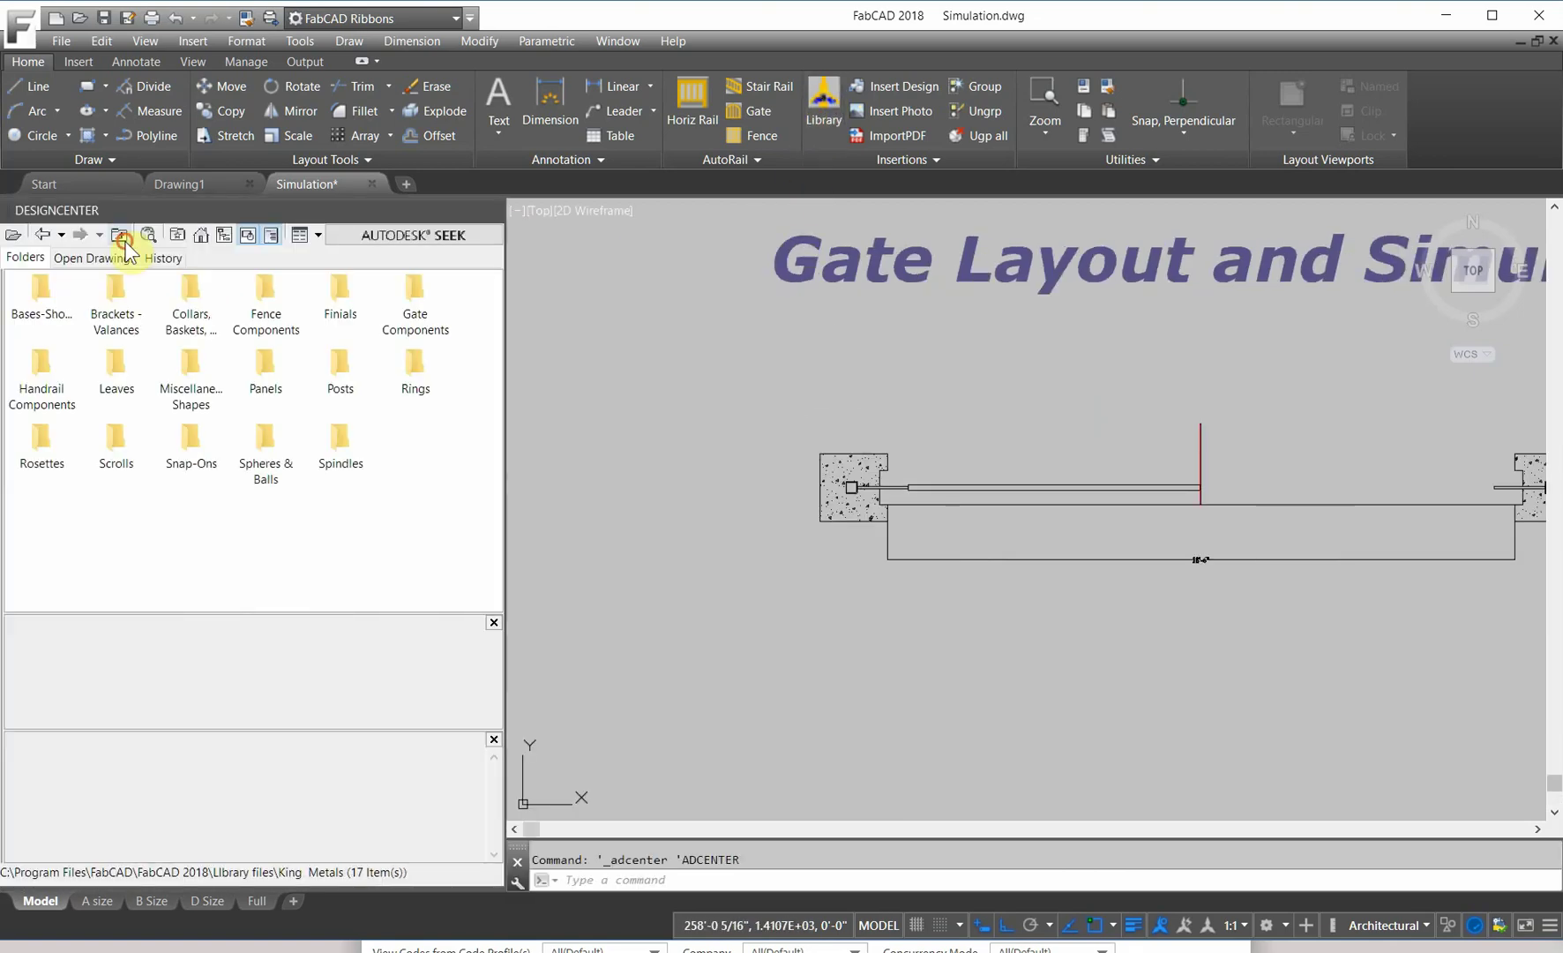
{"action": "left_click", "coordinate": [121, 236]}
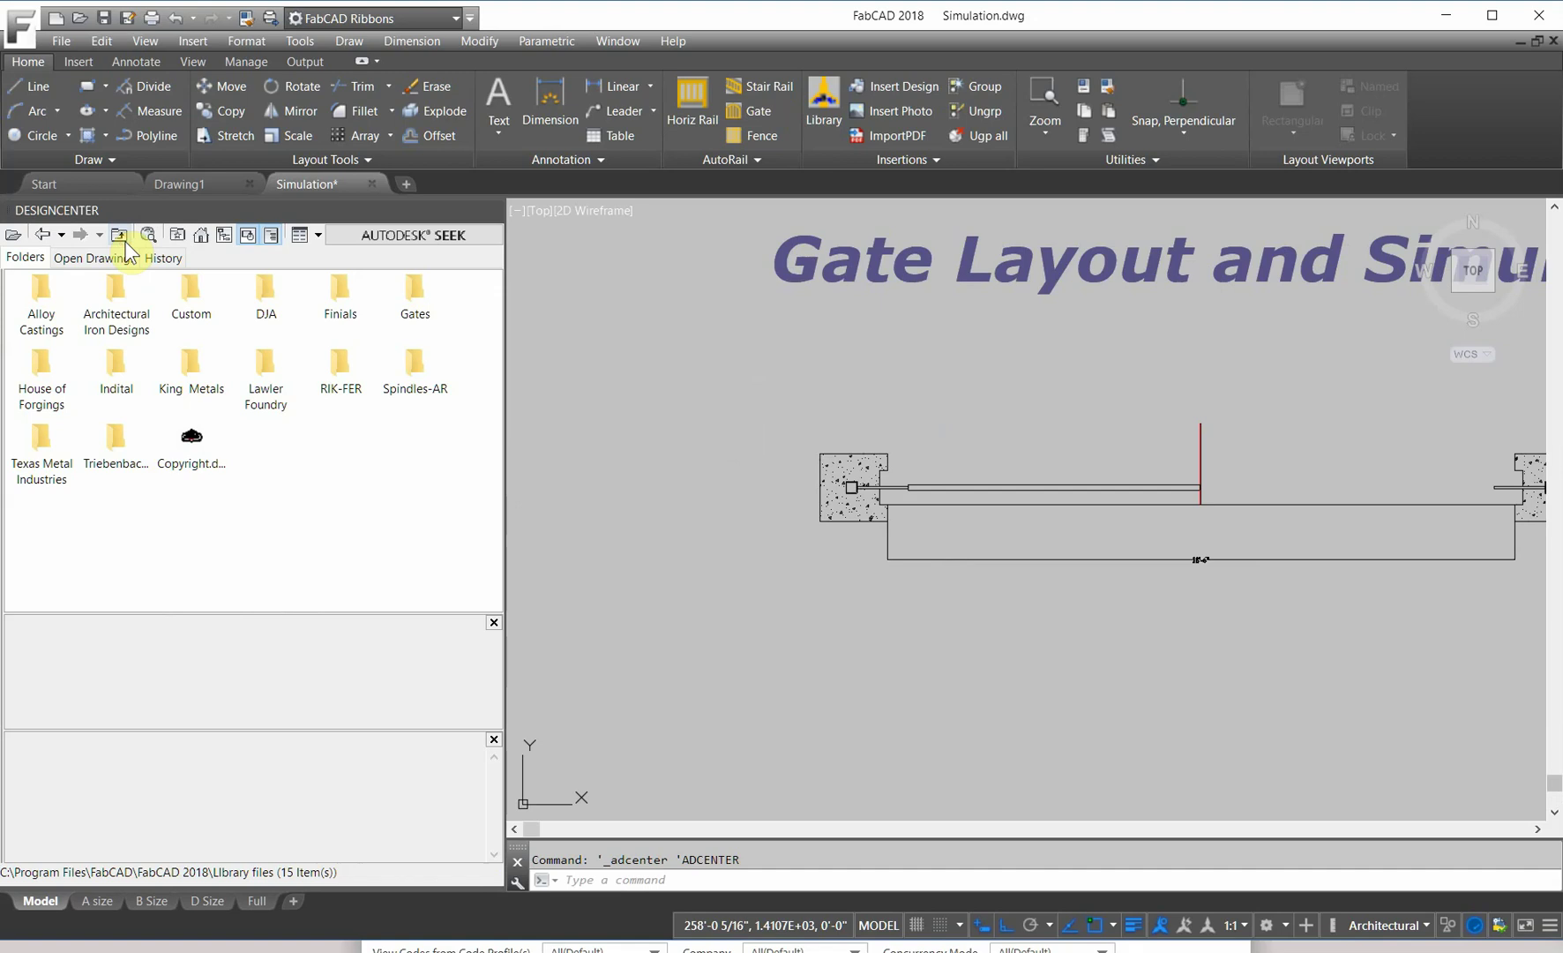
{"action": "double_click", "coordinate": [275, 388]}
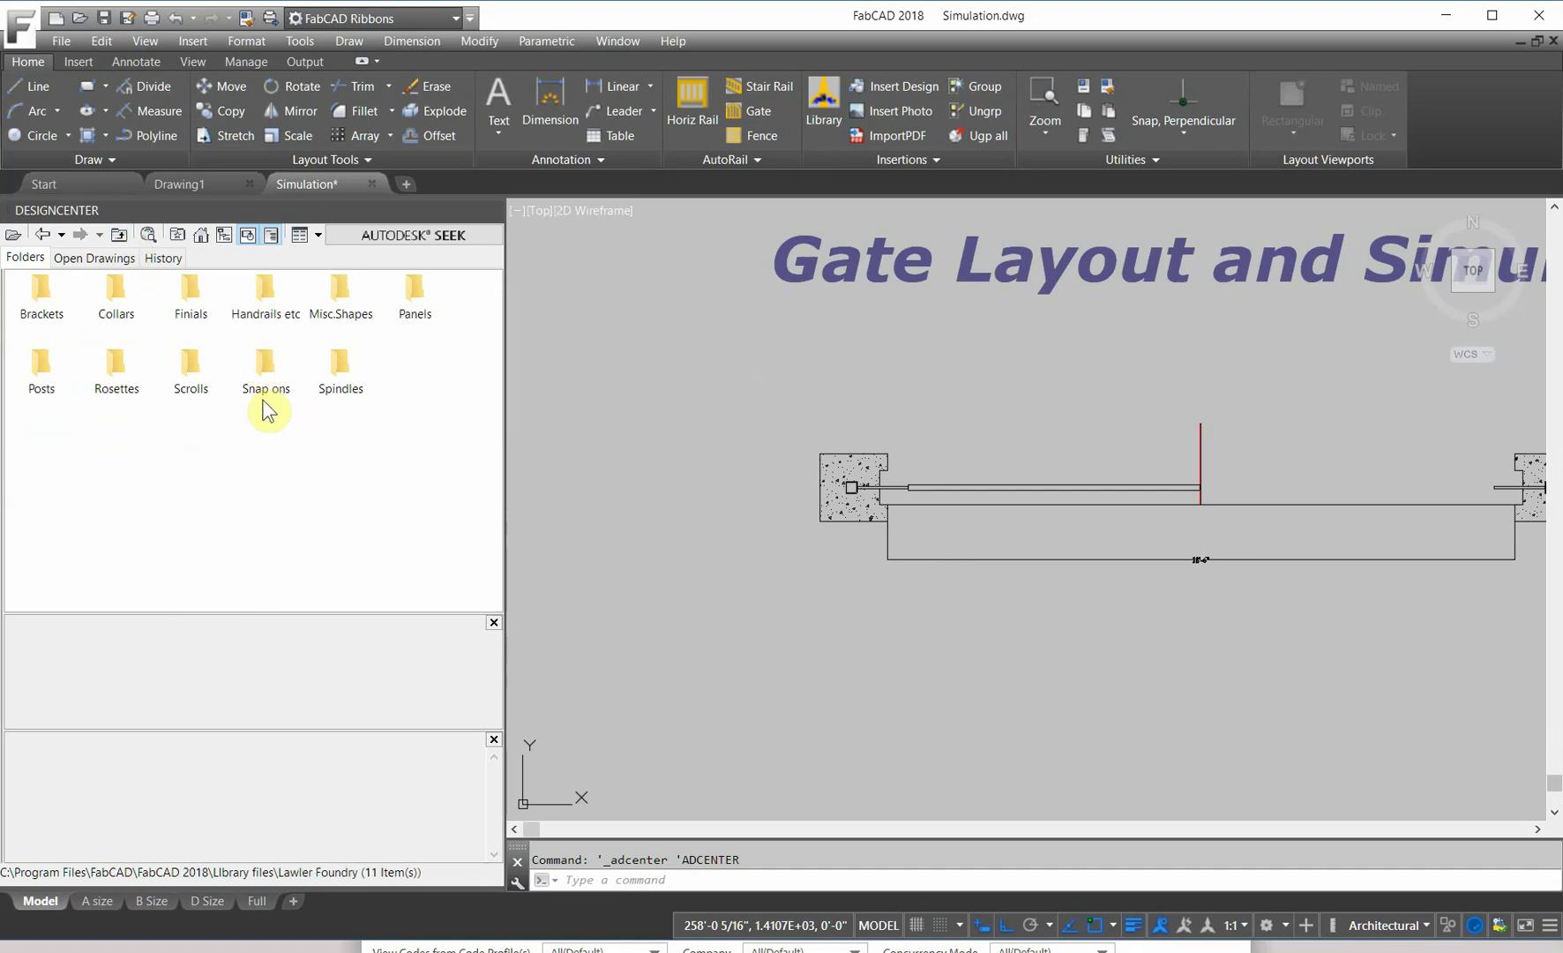
{"action": "double_click", "coordinate": [342, 309]}
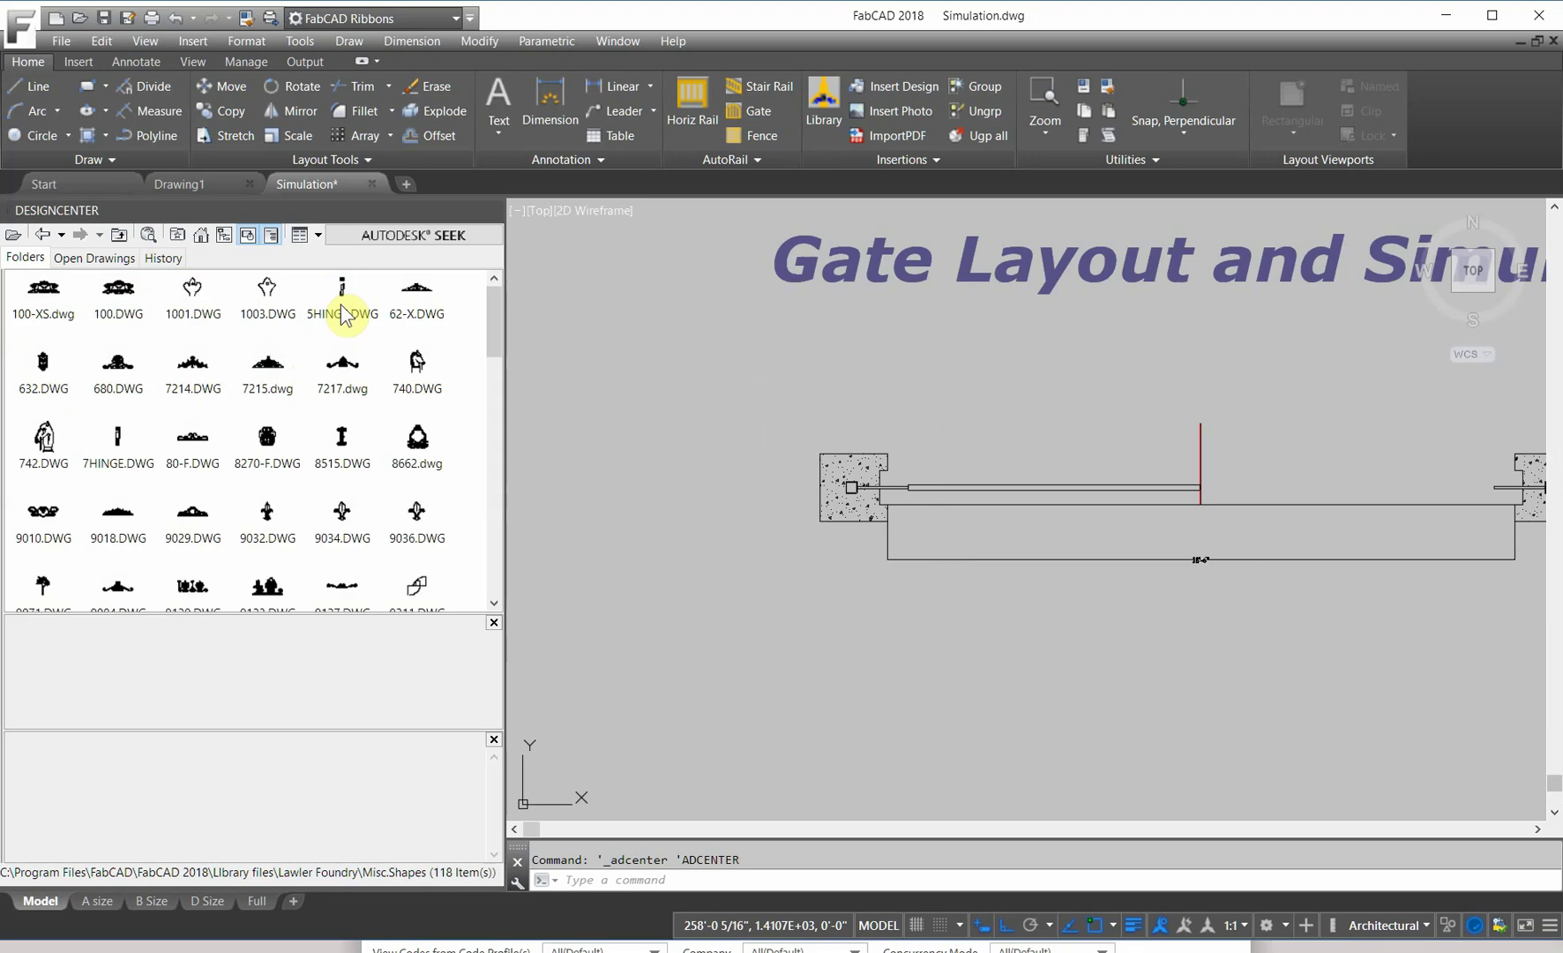
Step: Insert 7HINGE.DWG as a block and confirm with OK
{"action": "left_click", "coordinate": [120, 445]}
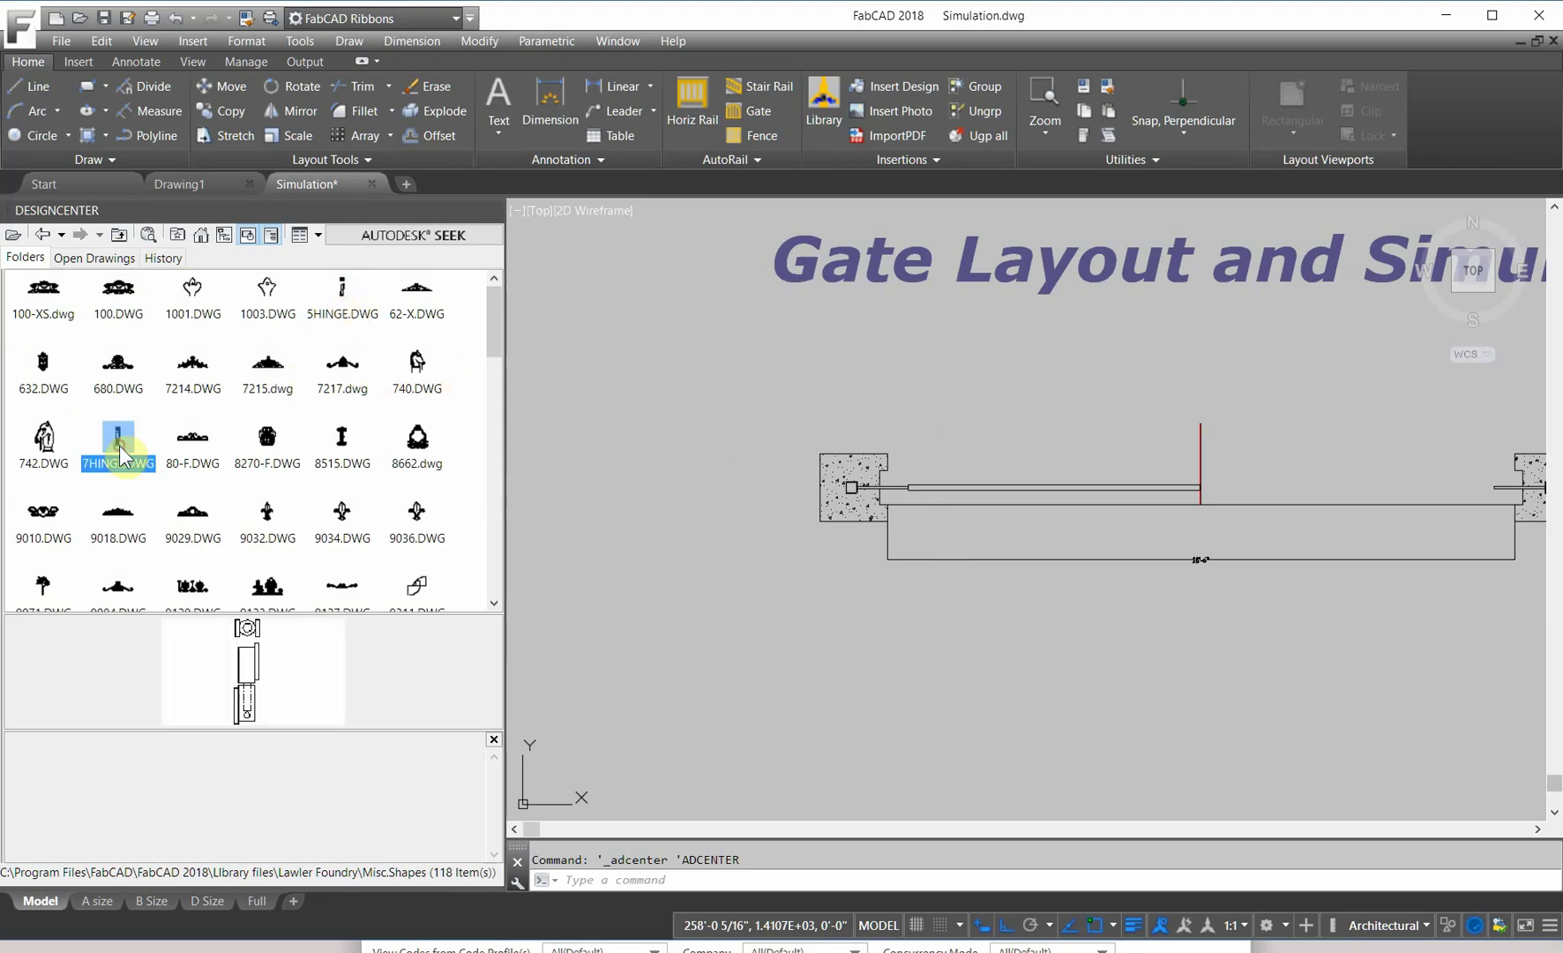
{"action": "right_click", "coordinate": [120, 446]}
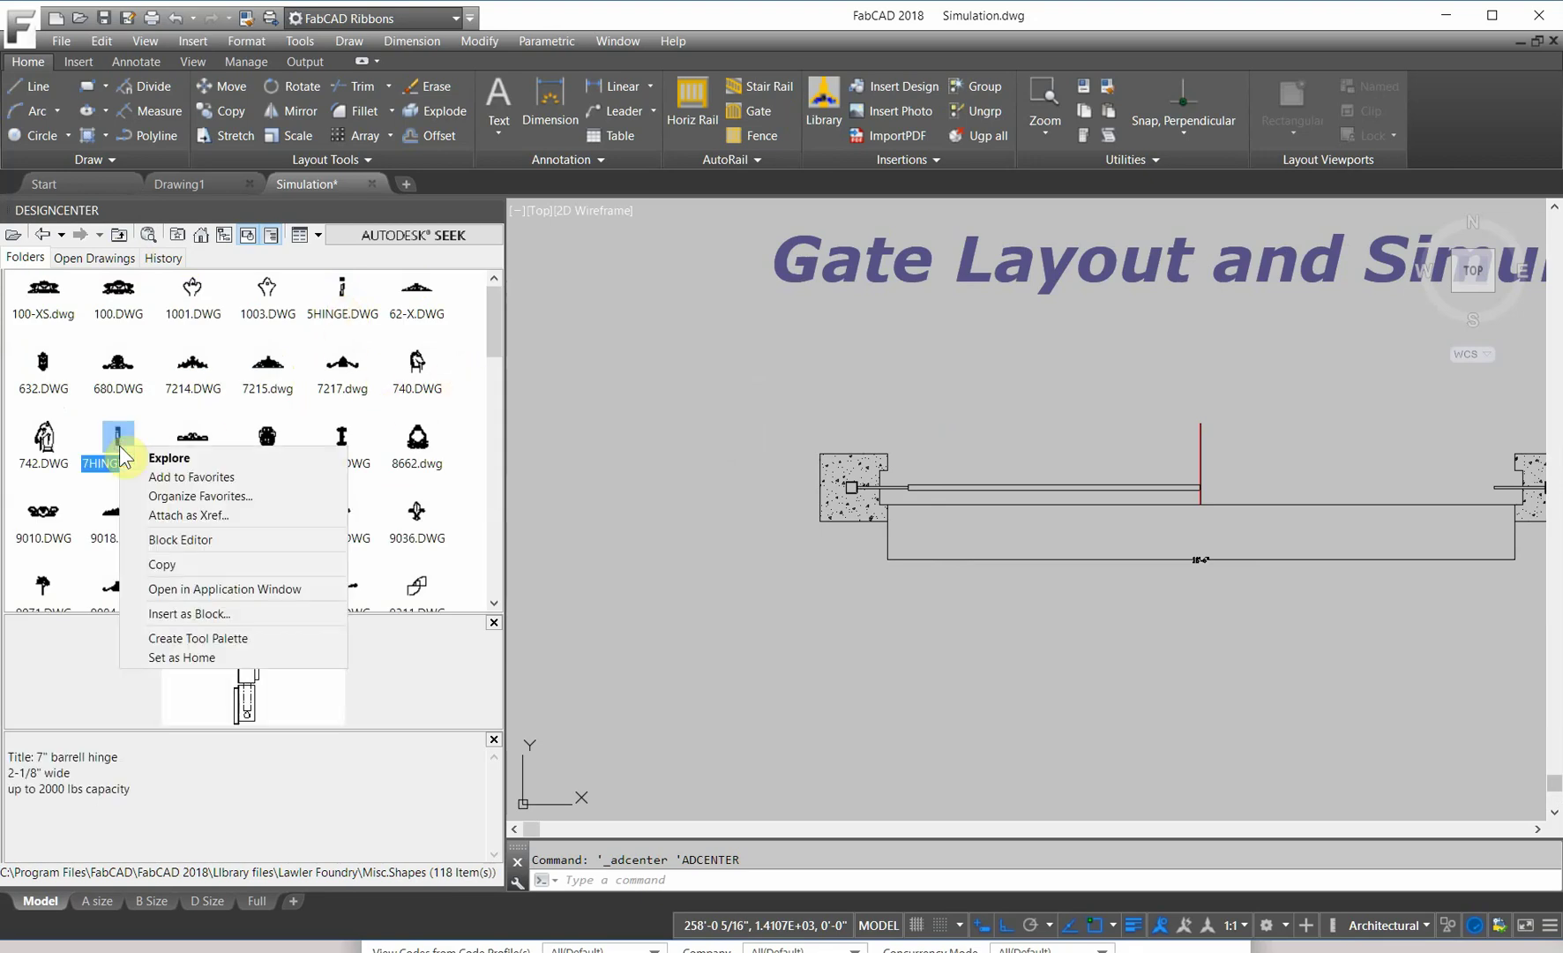
{"action": "left_click", "coordinate": [211, 614]}
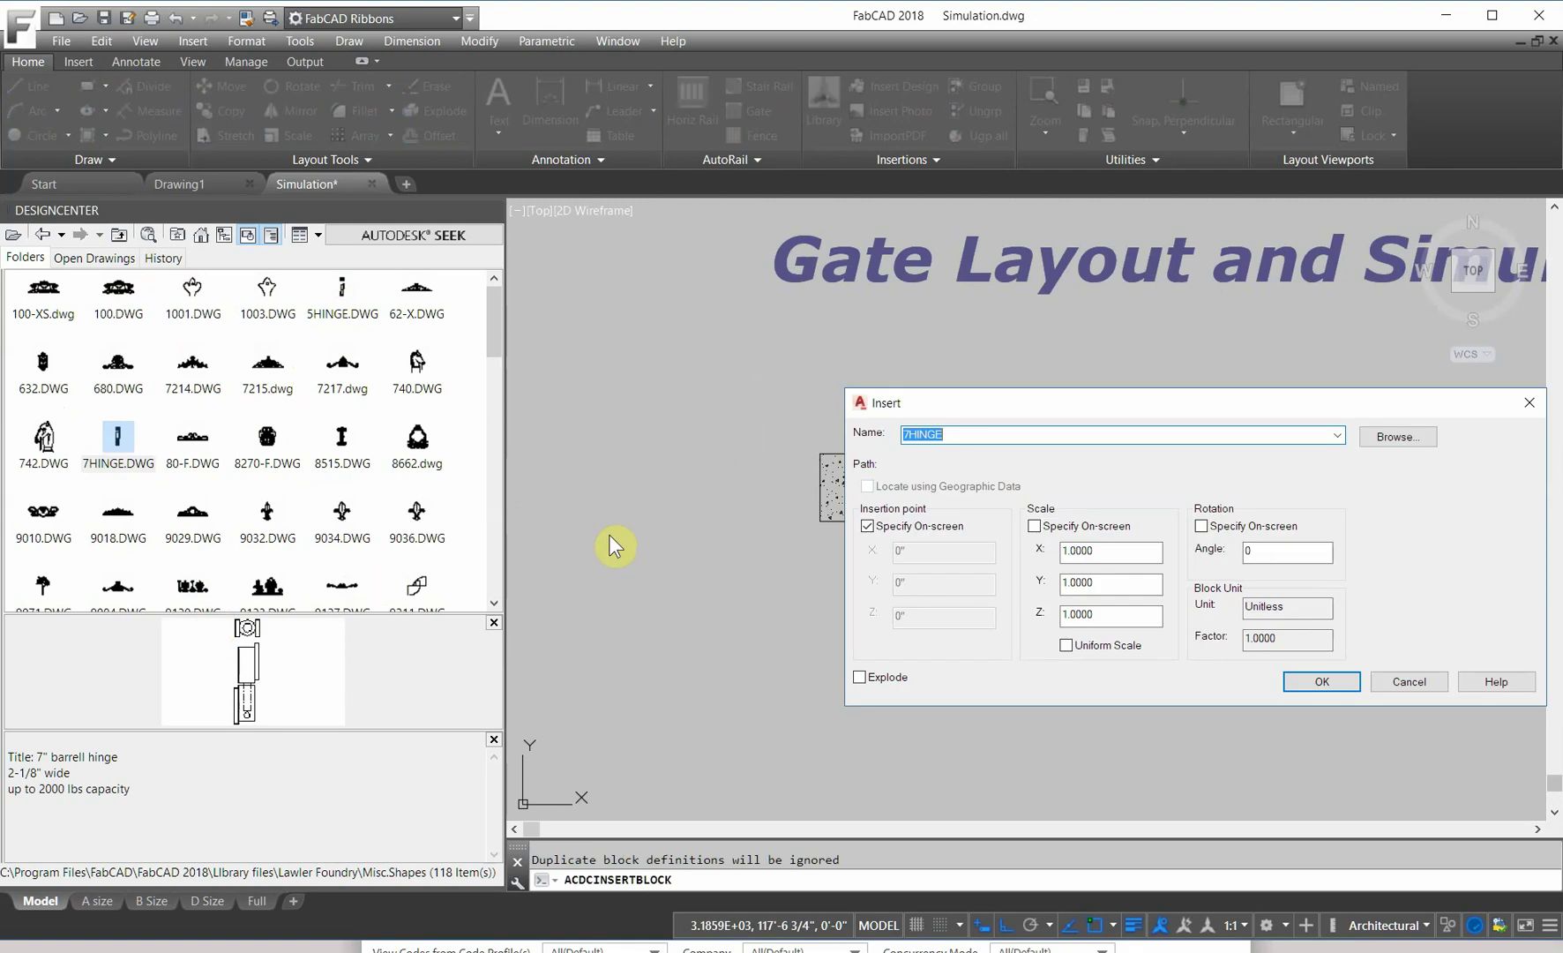
{"action": "left_click", "coordinate": [1323, 683]}
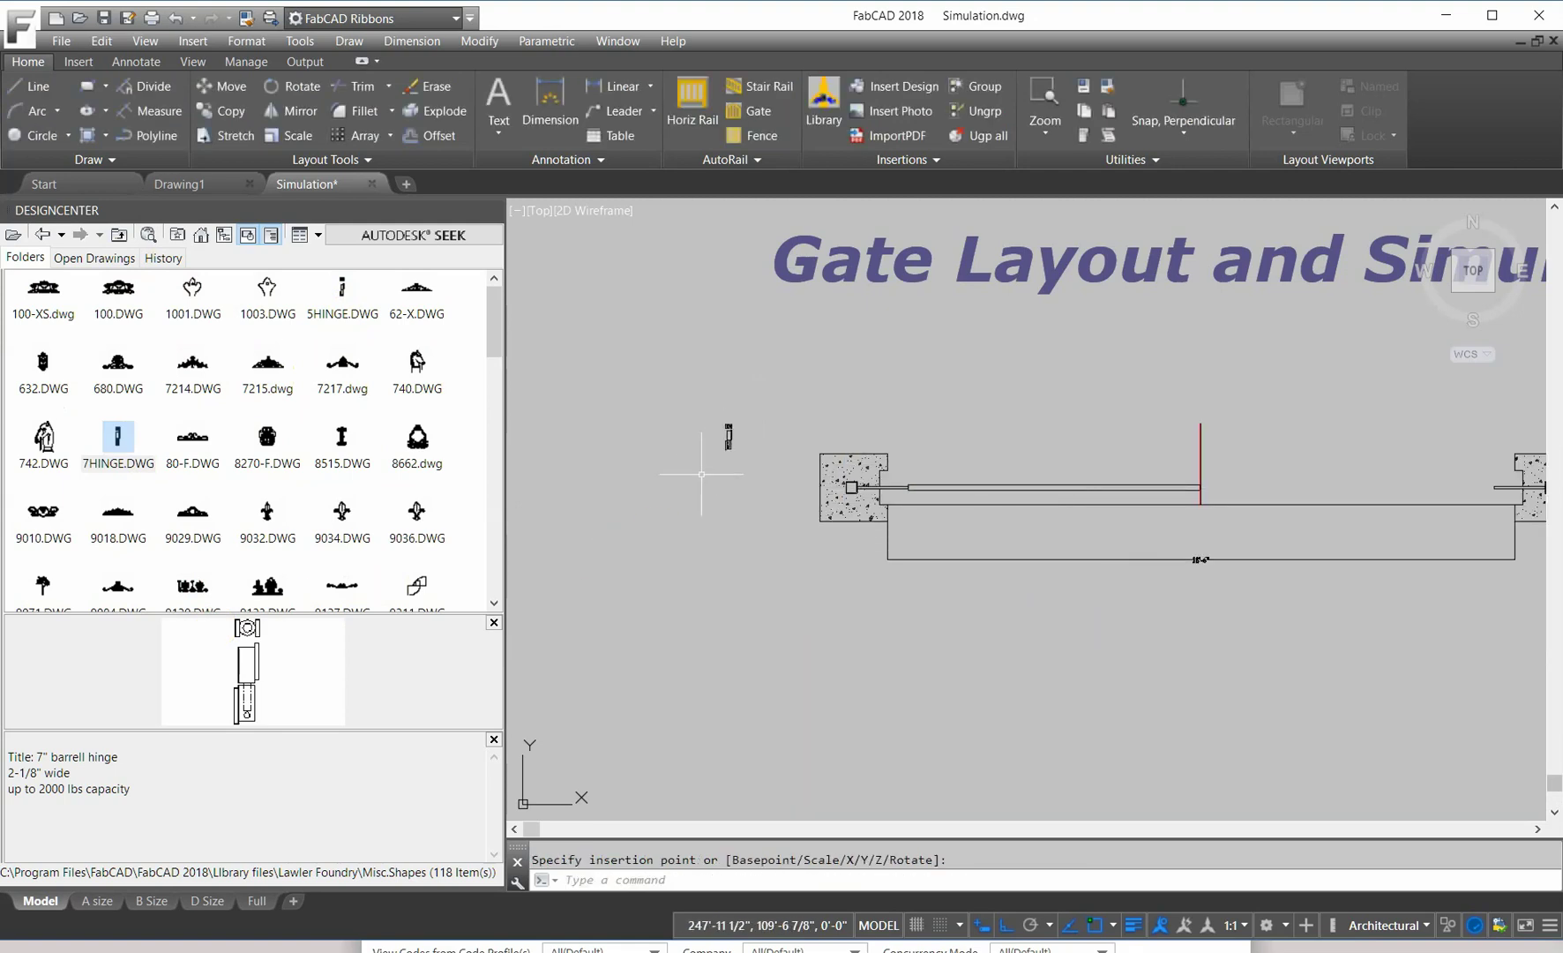
Step: Explode the inserted hinge block into separate pieces
{"action": "left_click", "coordinate": [492, 210]}
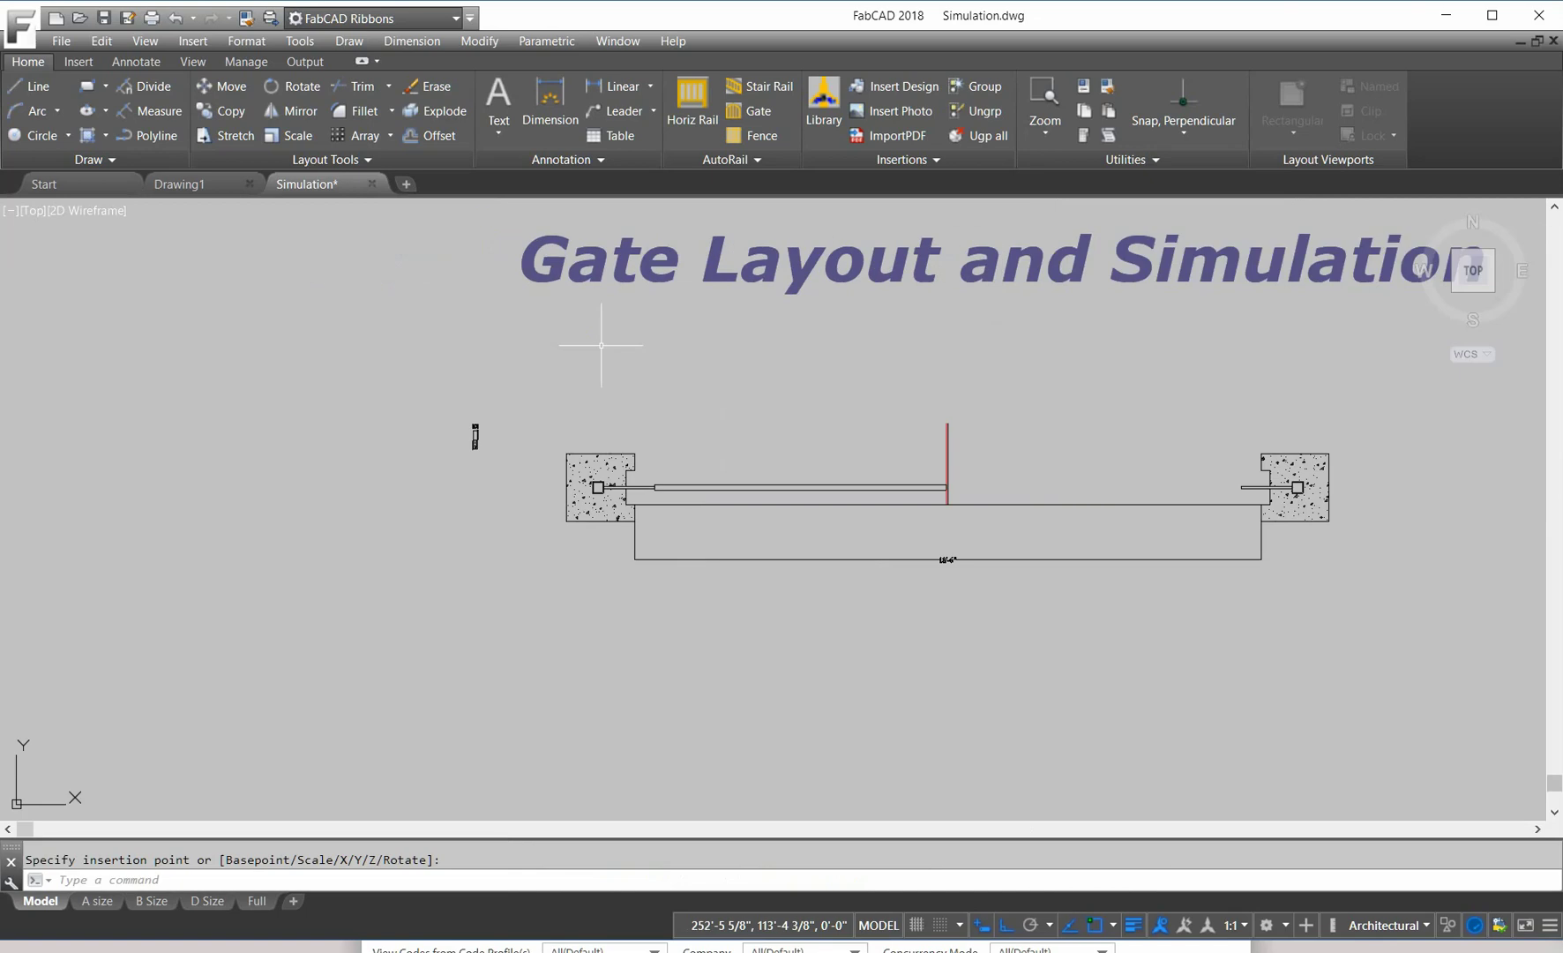
{"action": "scroll", "coordinate": [481, 446], "scroll_direction": "up", "scroll_amount": 4}
{"action": "scroll", "coordinate": [480, 446], "scroll_direction": "up", "scroll_amount": 4}
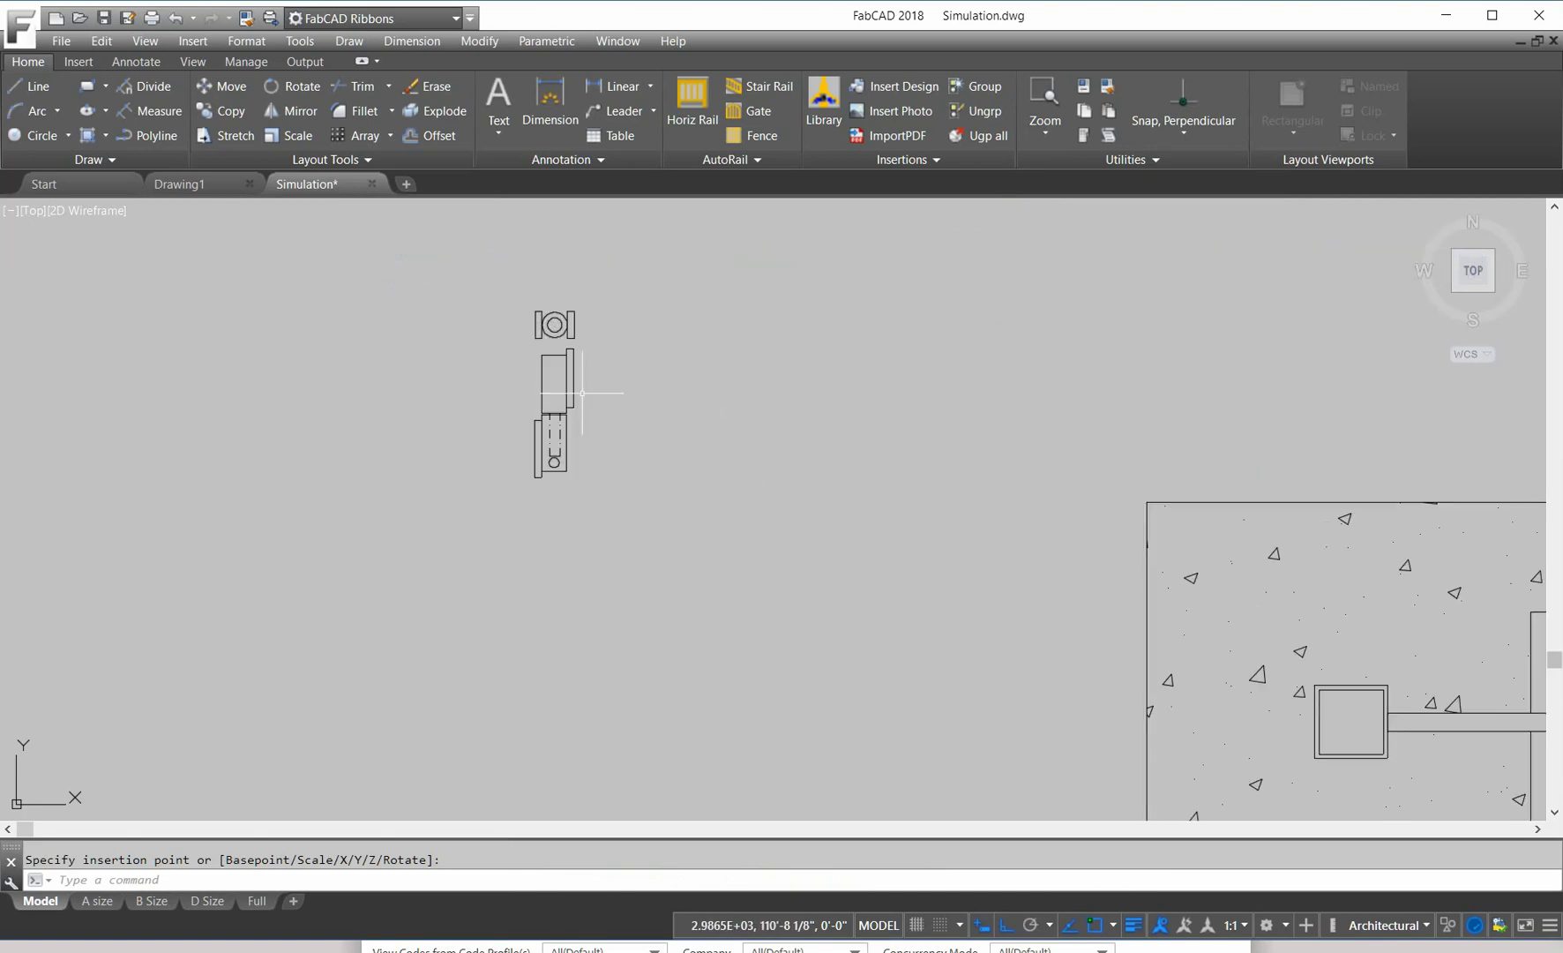
{"action": "scroll", "coordinate": [607, 365], "scroll_direction": "up", "scroll_amount": 2}
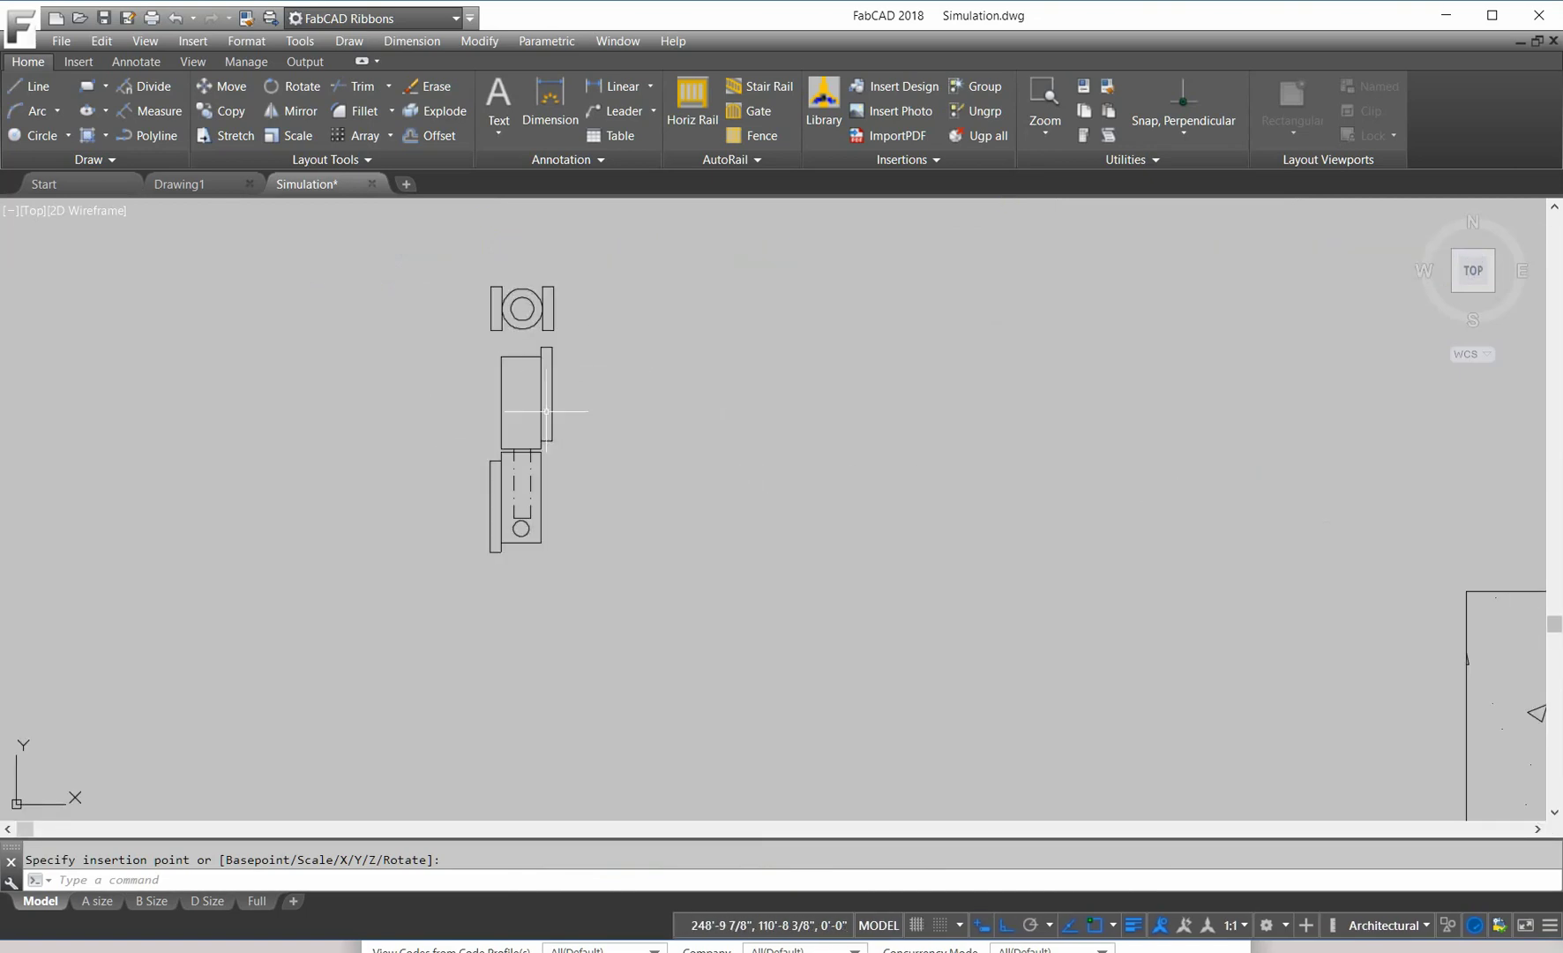
{"action": "scroll", "coordinate": [553, 324], "scroll_direction": "down", "scroll_amount": 4}
{"action": "scroll", "coordinate": [585, 353], "scroll_direction": "up", "scroll_amount": 1}
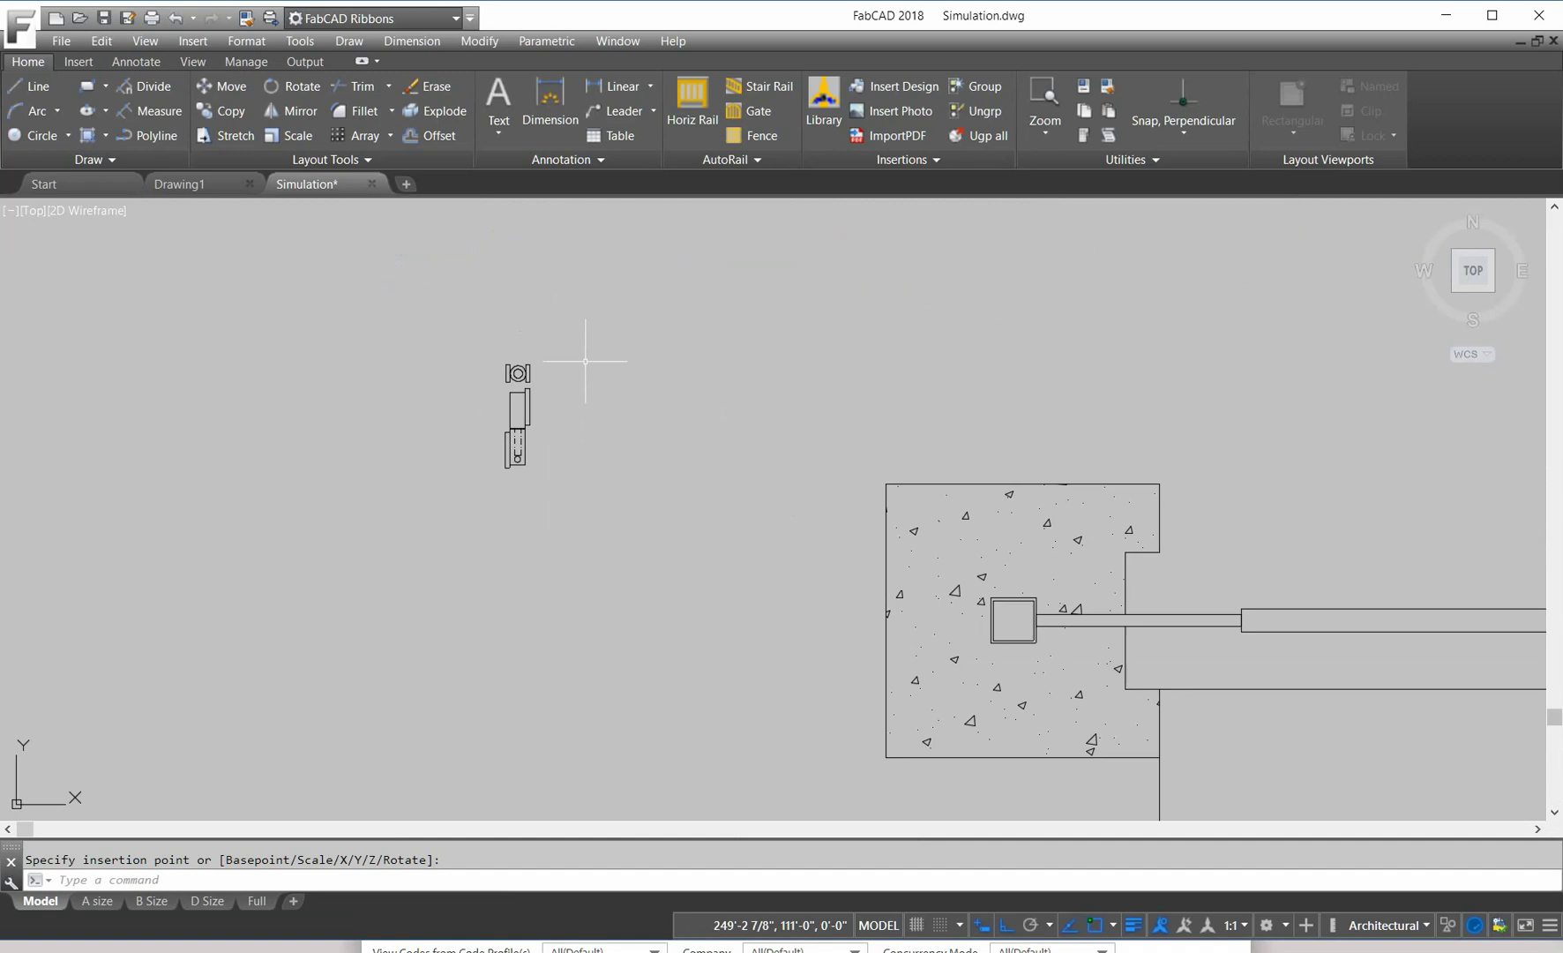
{"action": "left_click", "coordinate": [431, 106]}
{"action": "left_click", "coordinate": [631, 487]}
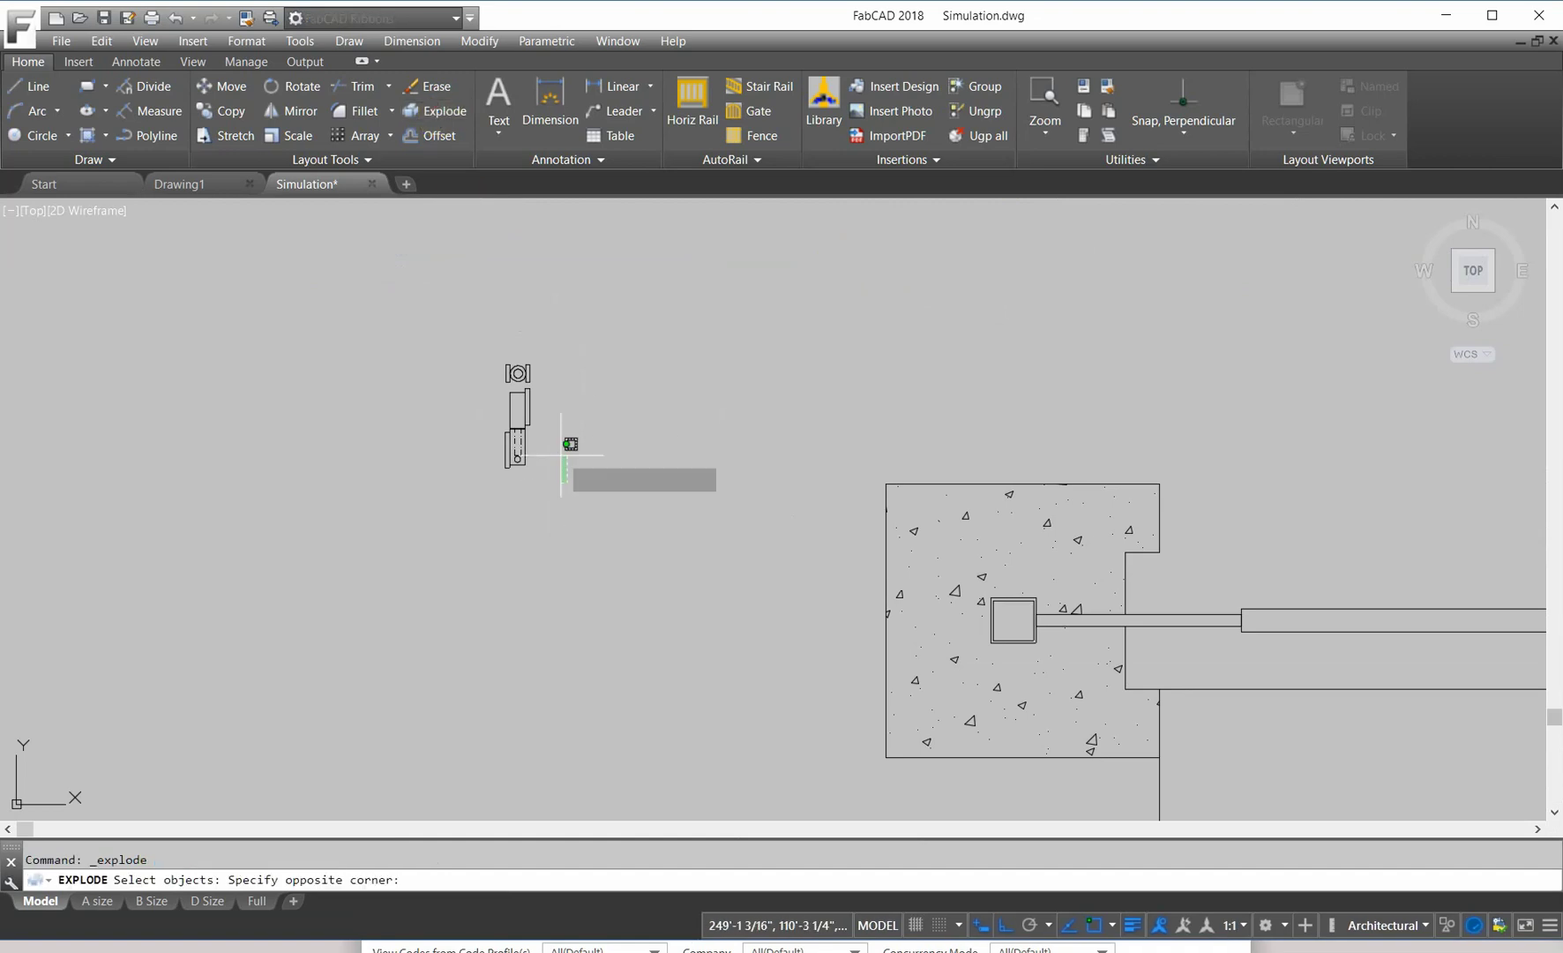
{"action": "left_click", "coordinate": [437, 321]}
{"action": "key", "text": "Return"}
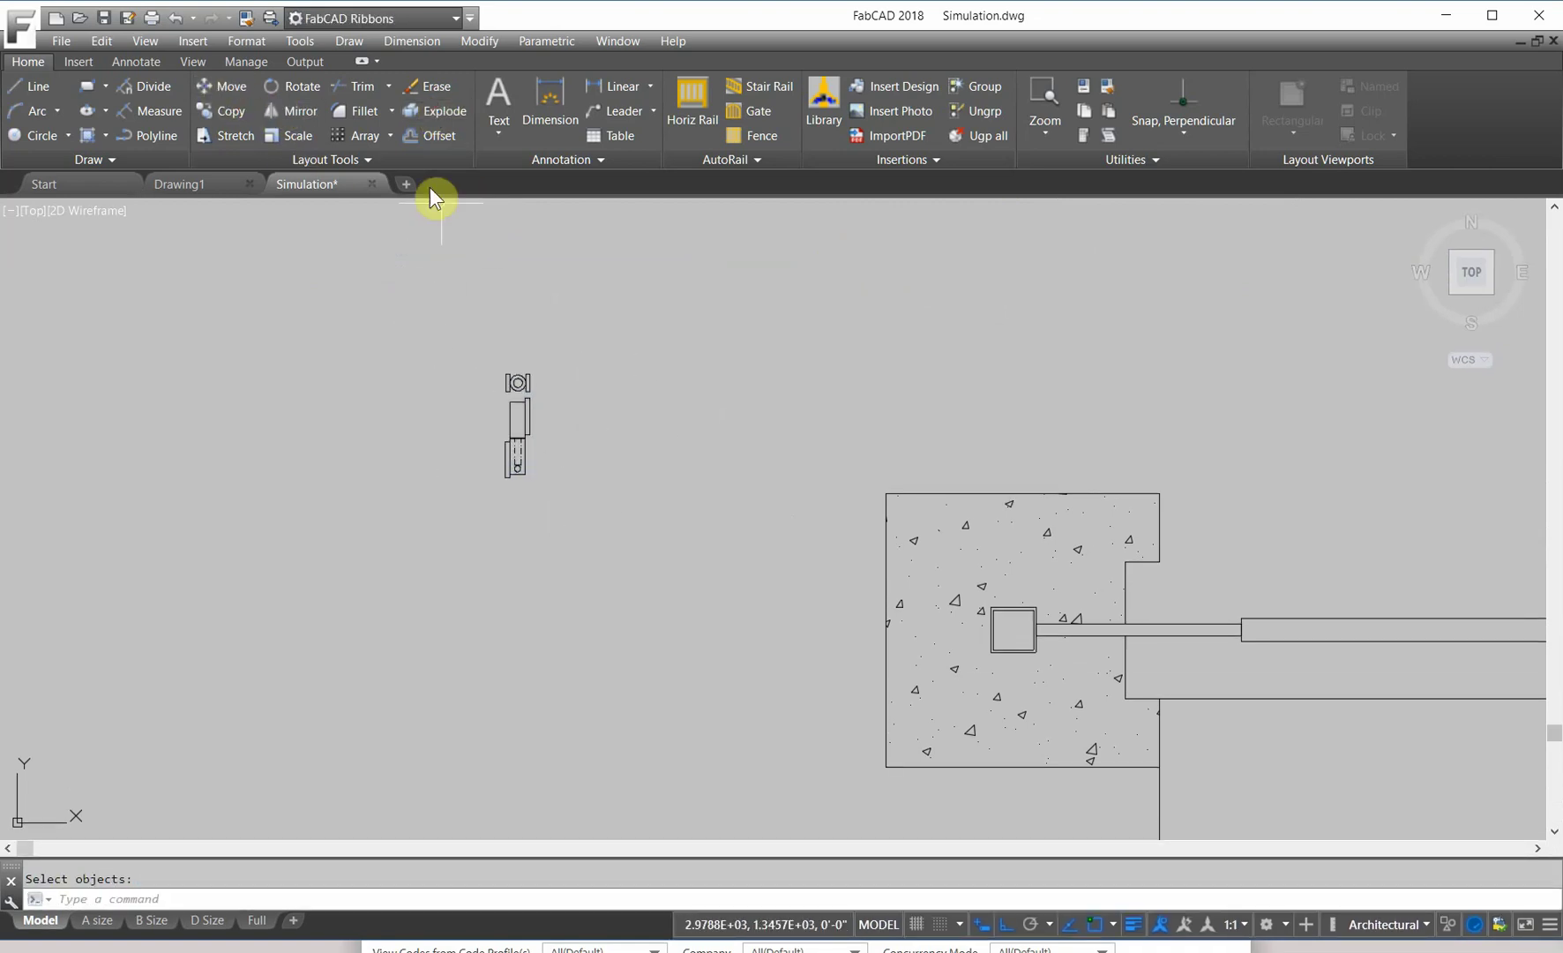
Step: Move the hinge to the end of the column's pipe where the gate leaf begins
{"action": "left_click", "coordinate": [225, 88]}
{"action": "left_click", "coordinate": [494, 357]}
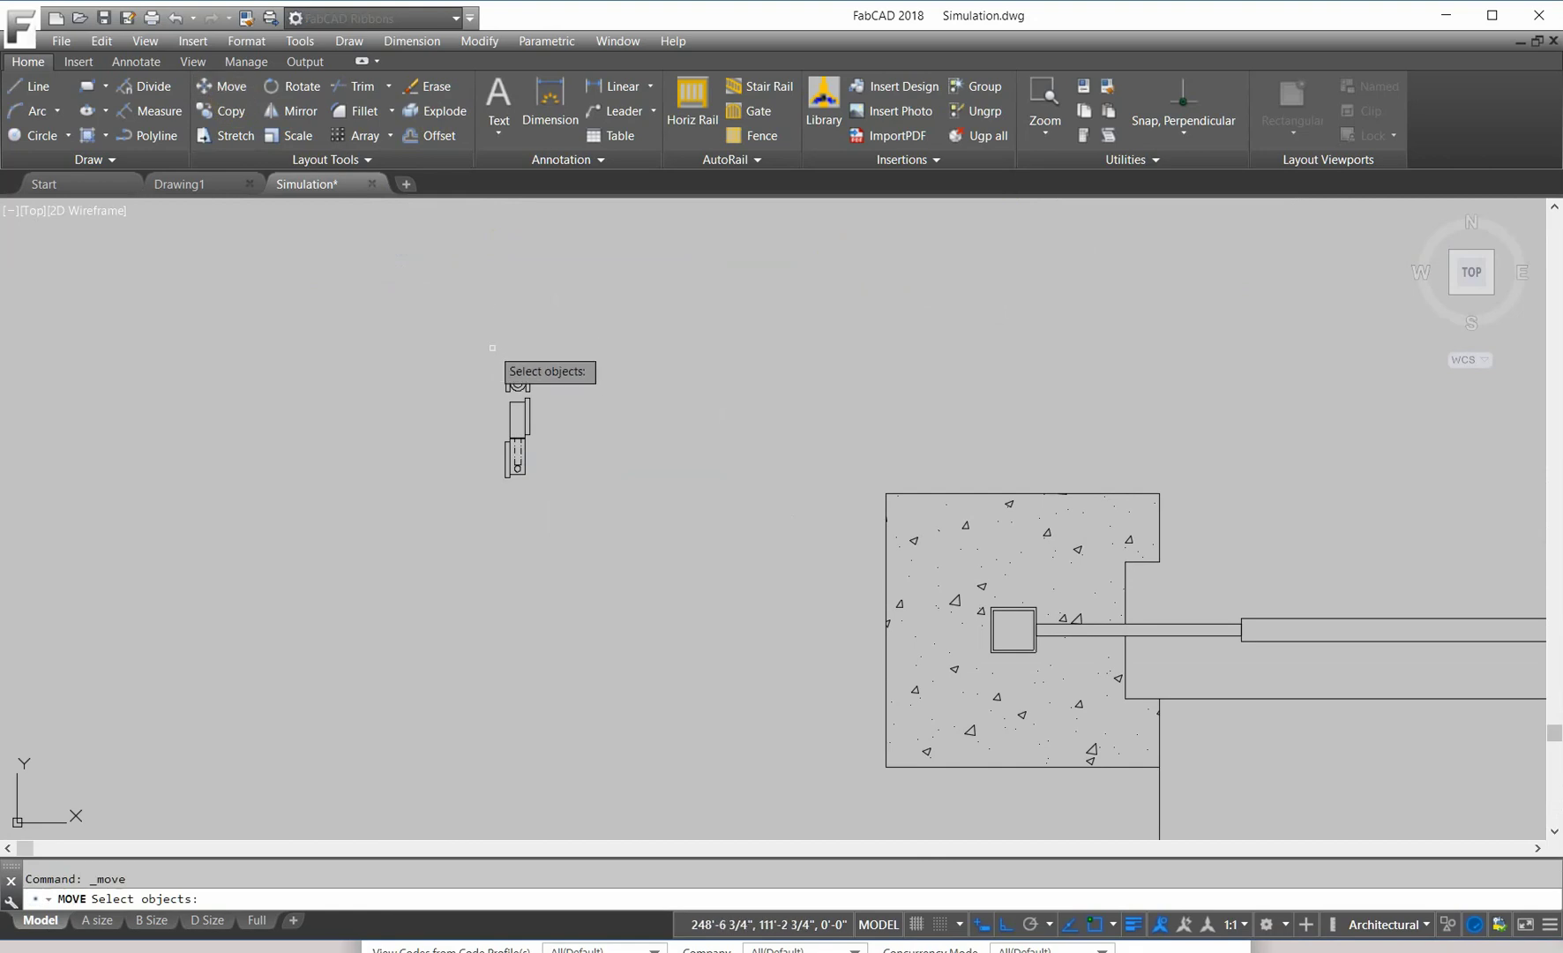
{"action": "left_click", "coordinate": [549, 404]}
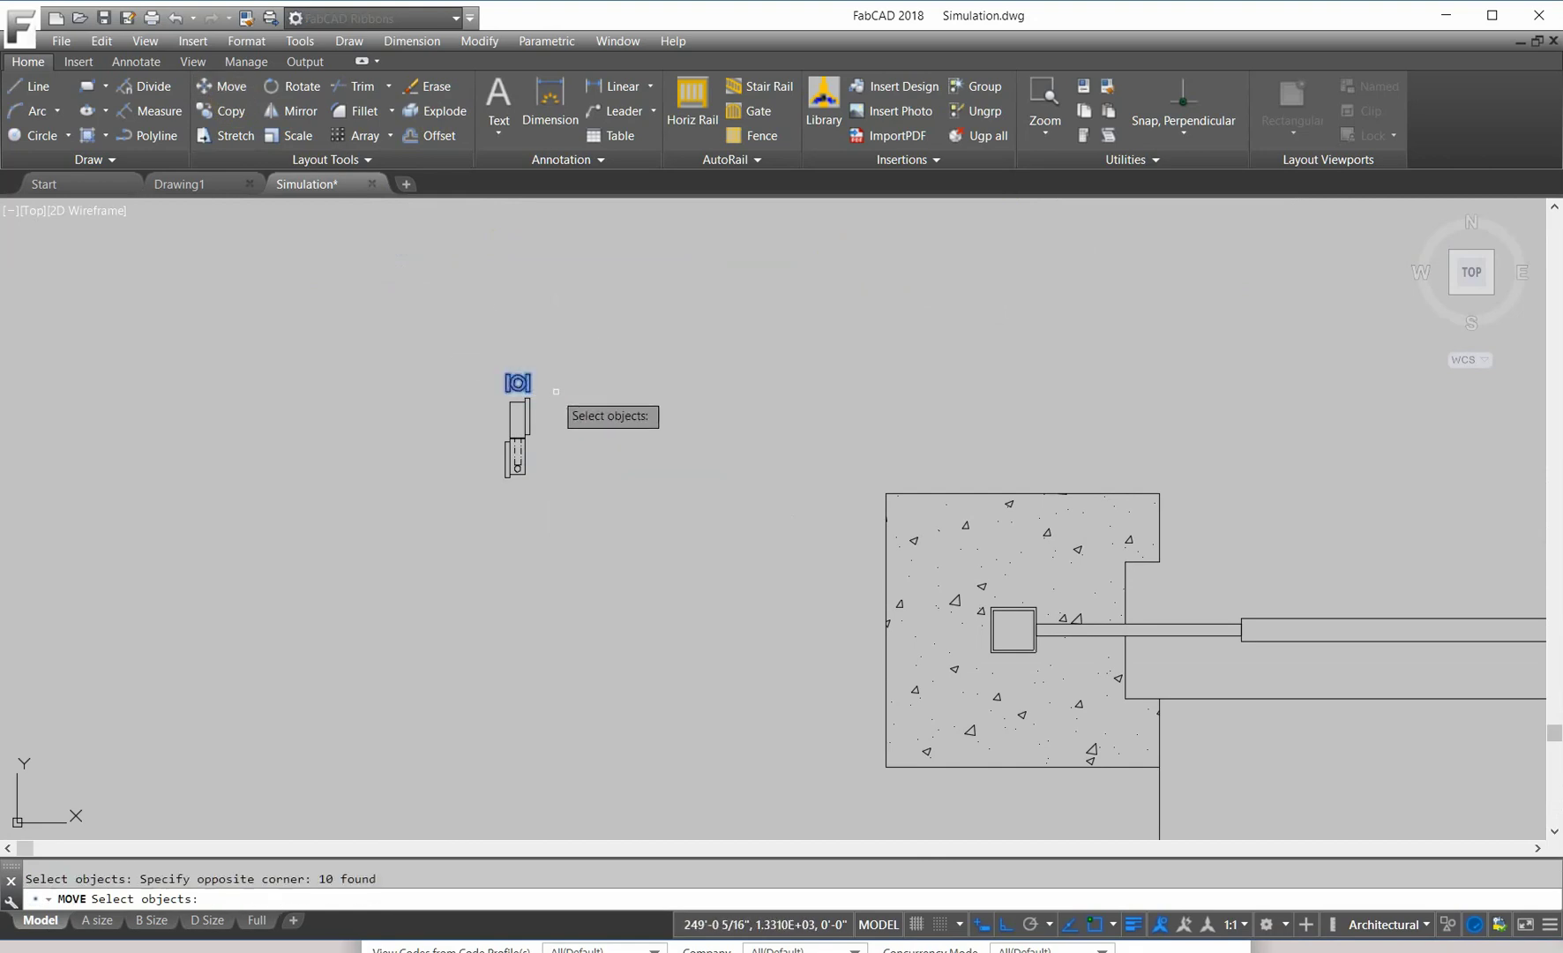
{"action": "key", "text": "Return"}
{"action": "left_click", "coordinate": [520, 384]}
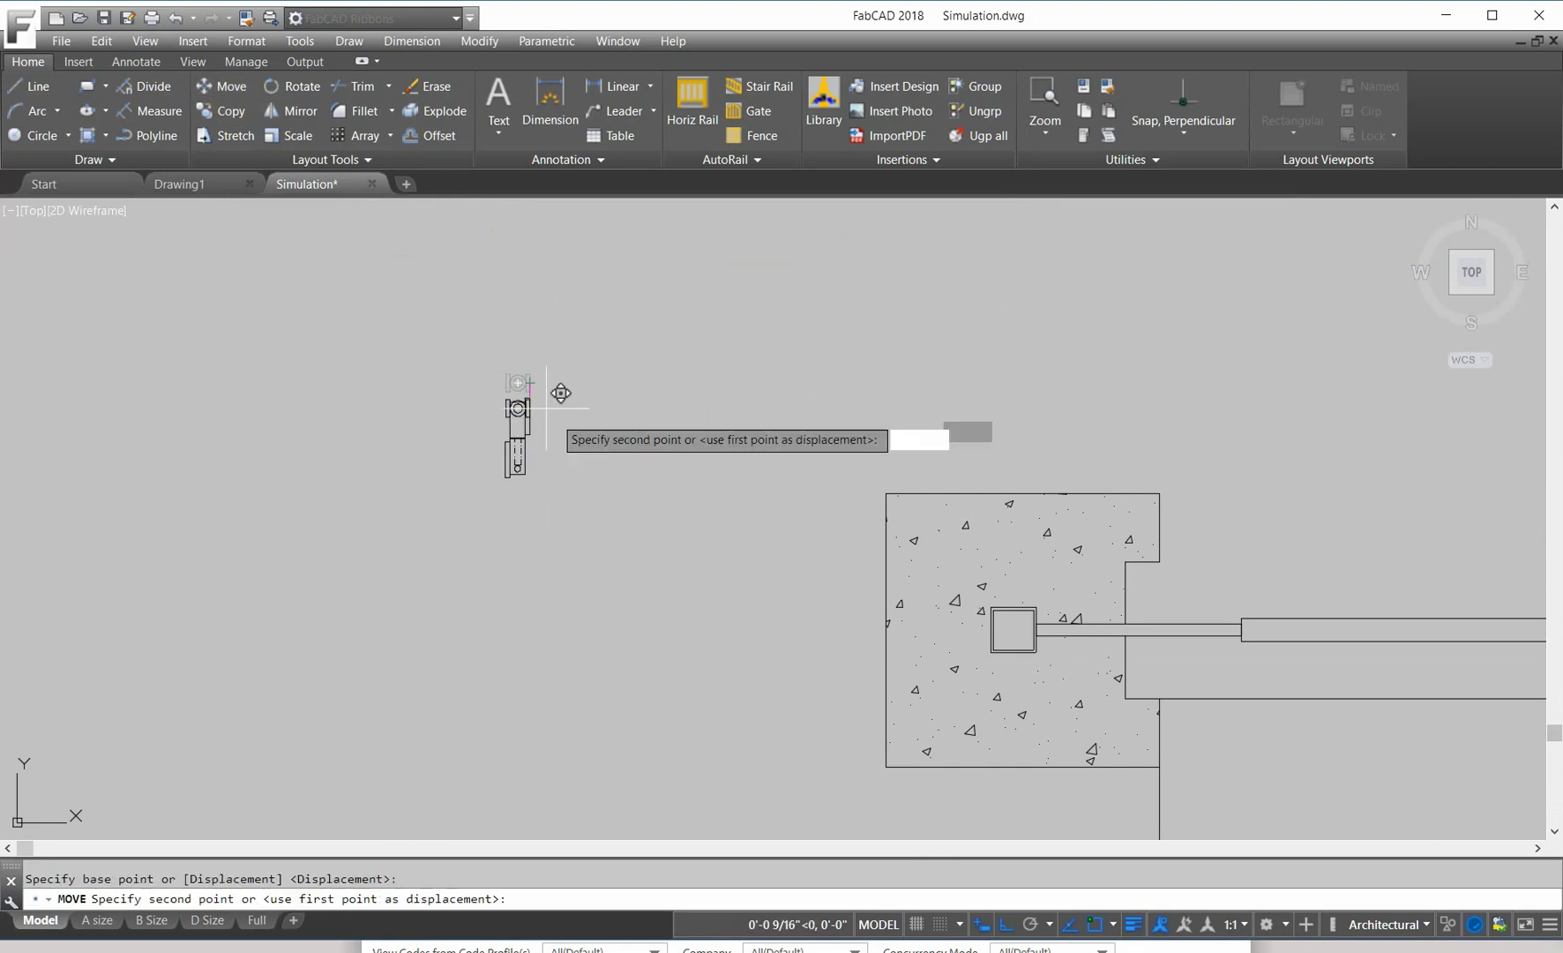
{"action": "scroll", "coordinate": [995, 628], "scroll_direction": "down", "scroll_amount": 5}
{"action": "scroll", "coordinate": [1137, 569], "scroll_direction": "up", "scroll_amount": 4}
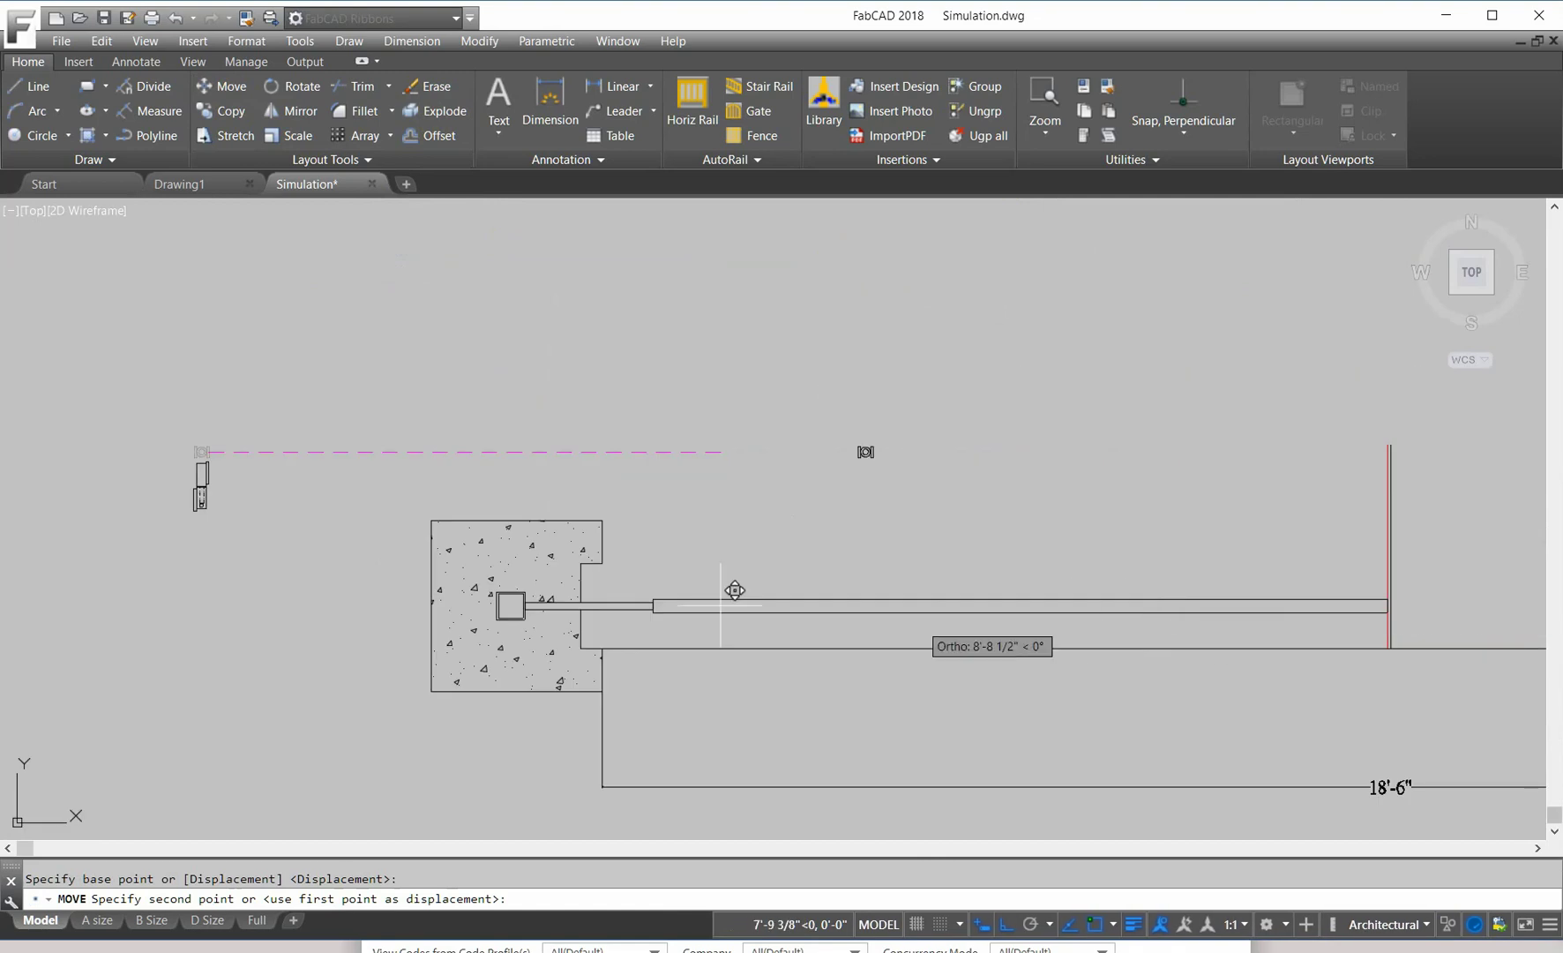
{"action": "scroll", "coordinate": [644, 580], "scroll_direction": "up", "scroll_amount": 5}
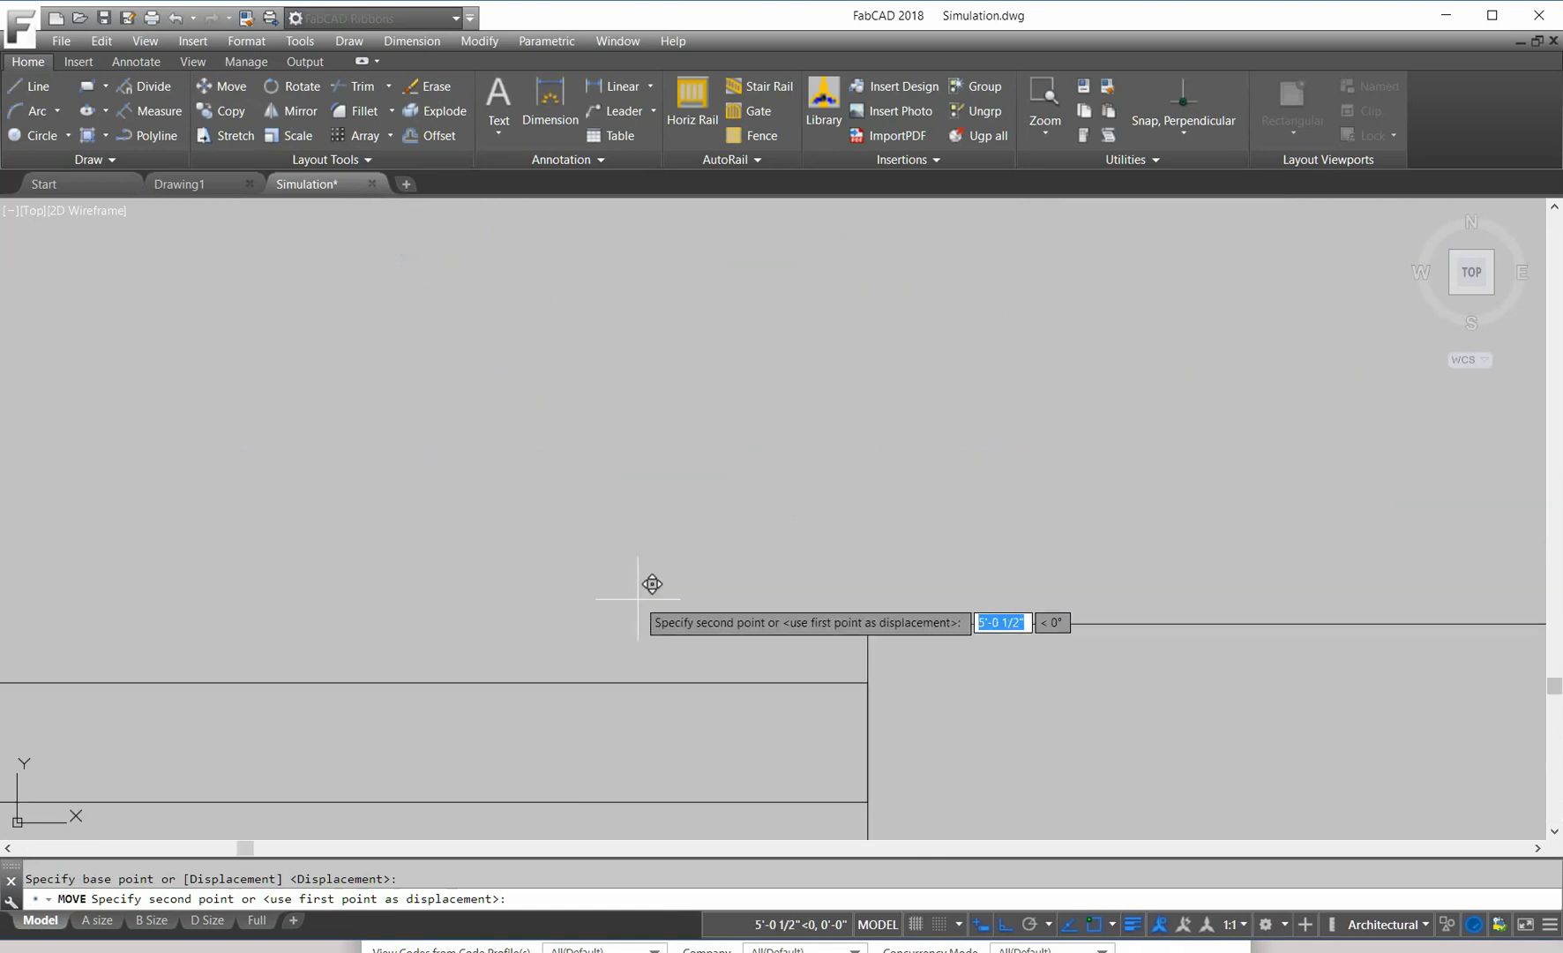
{"action": "left_click", "coordinate": [861, 733]}
{"action": "scroll", "coordinate": [829, 408], "scroll_direction": "down", "scroll_amount": 7}
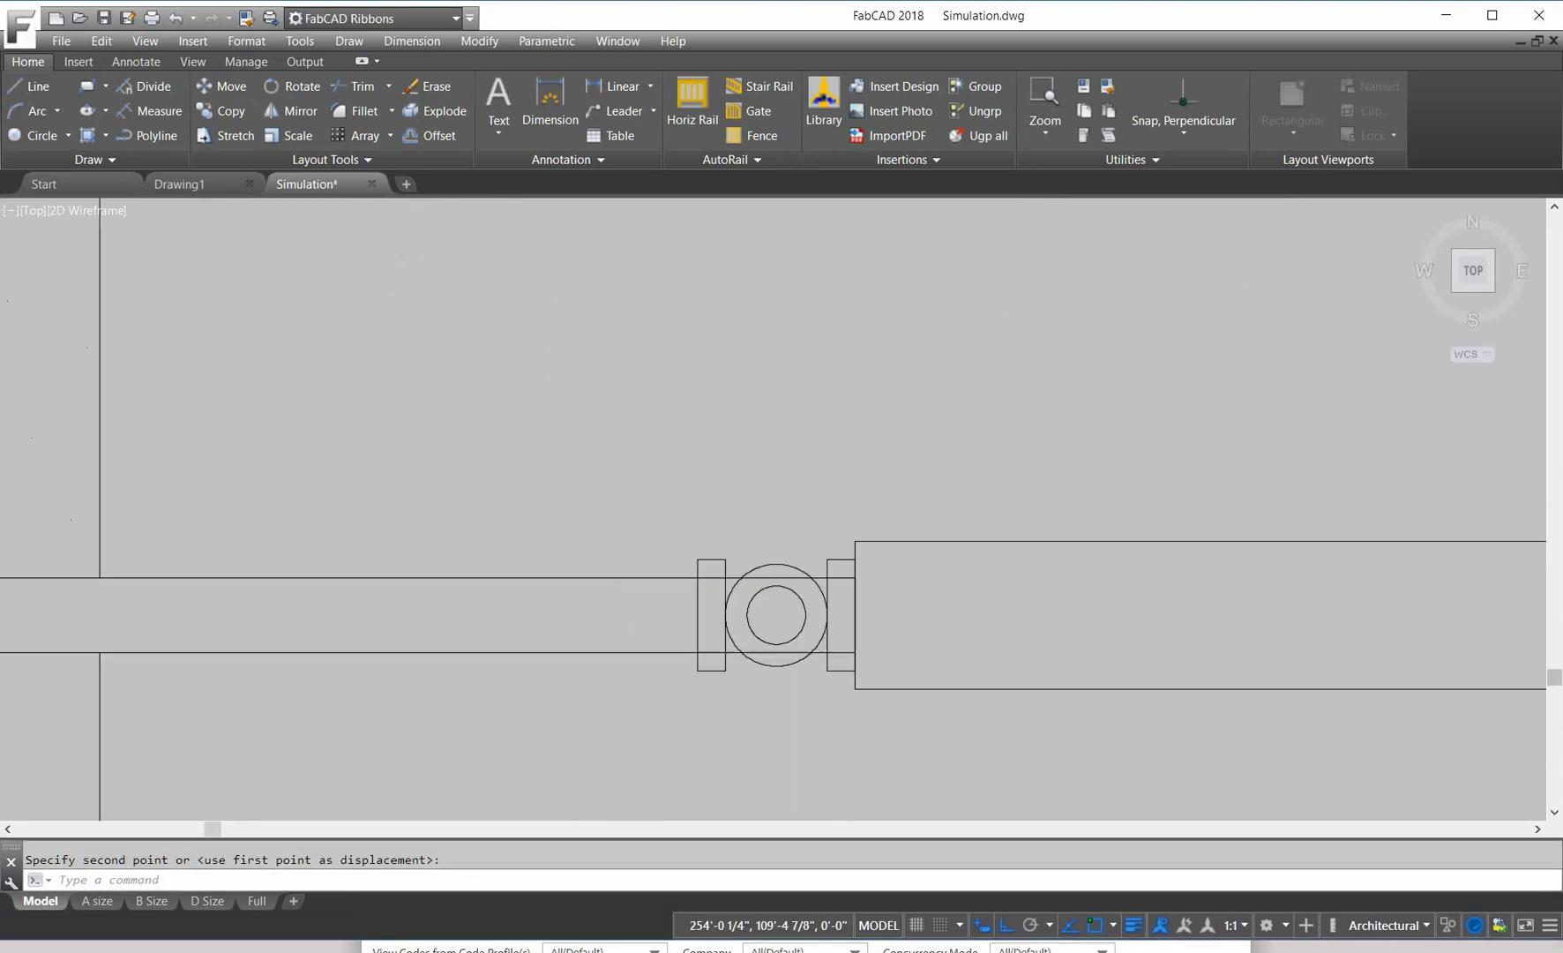
{"action": "scroll", "coordinate": [892, 513], "scroll_direction": "down", "scroll_amount": 5}
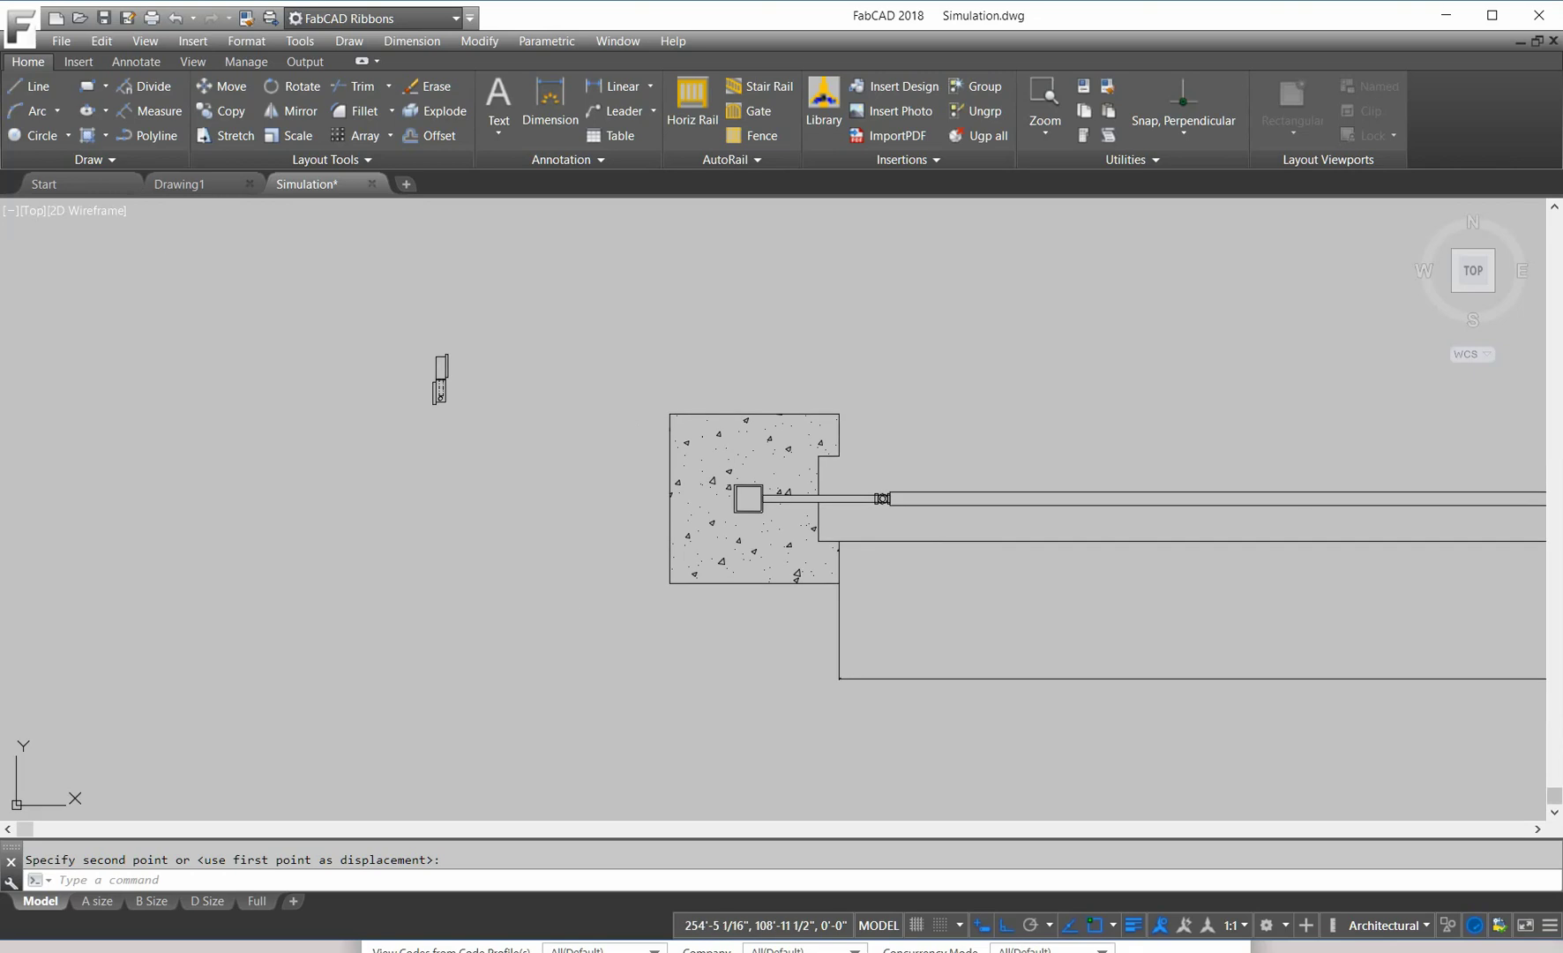
{"action": "middle_click_drag", "start_coordinate": [924, 523], "coordinate": [726, 523]}
{"action": "scroll", "coordinate": [726, 523], "scroll_direction": "up", "scroll_amount": 3}
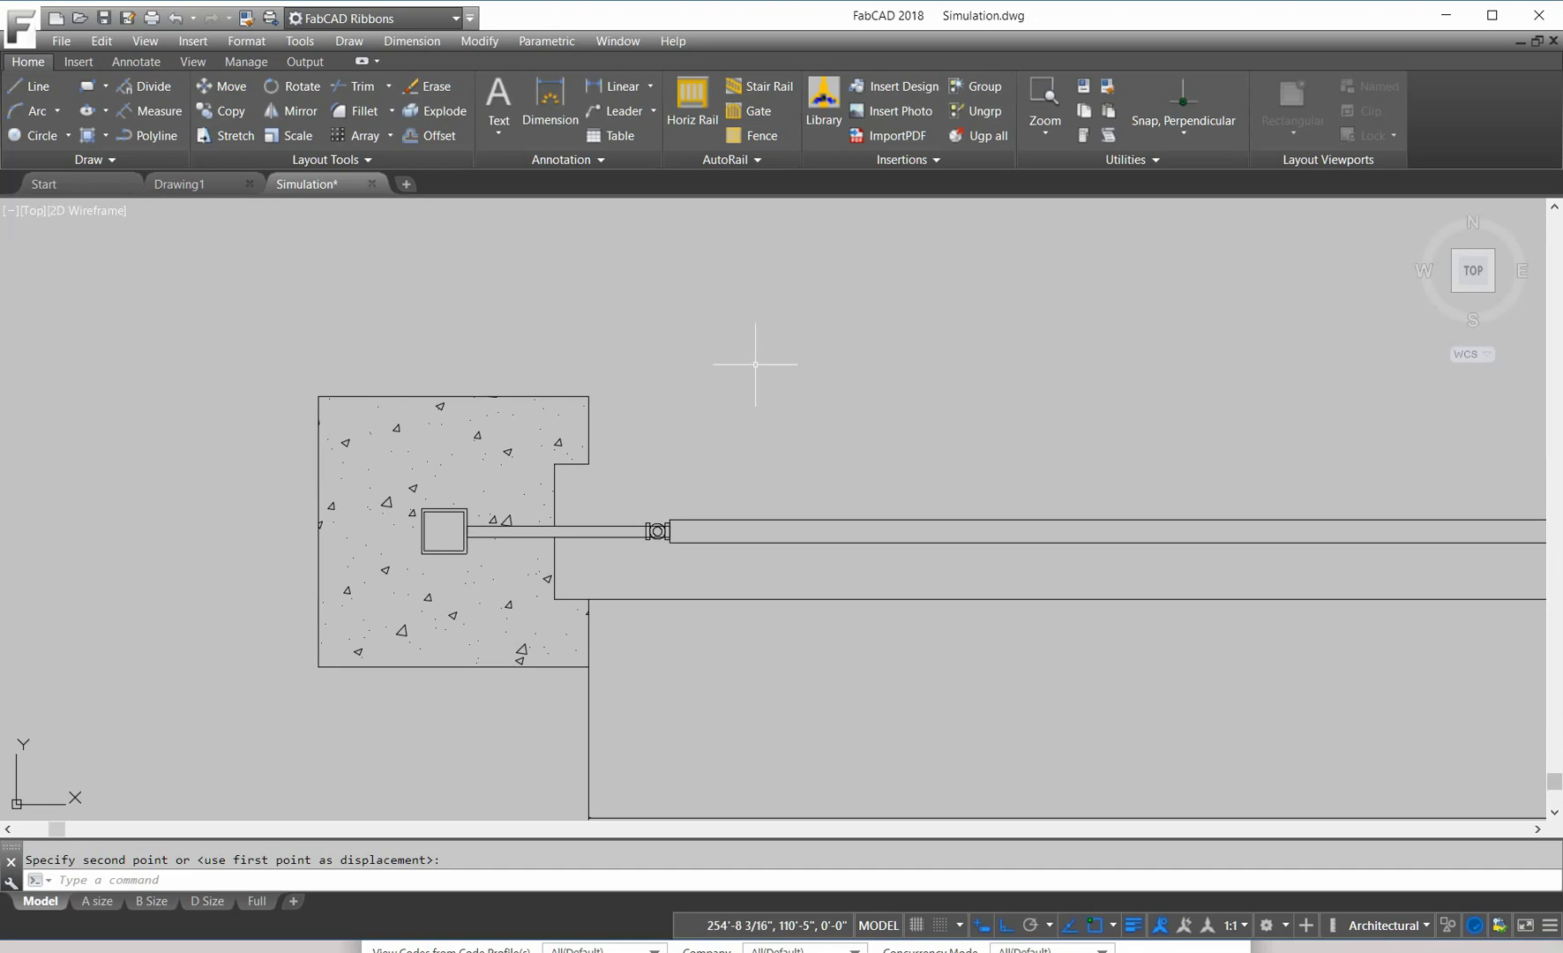
{"action": "scroll", "coordinate": [720, 389], "scroll_direction": "up", "scroll_amount": 2}
{"action": "middle_click_drag", "start_coordinate": [718, 390], "coordinate": [643, 356]}
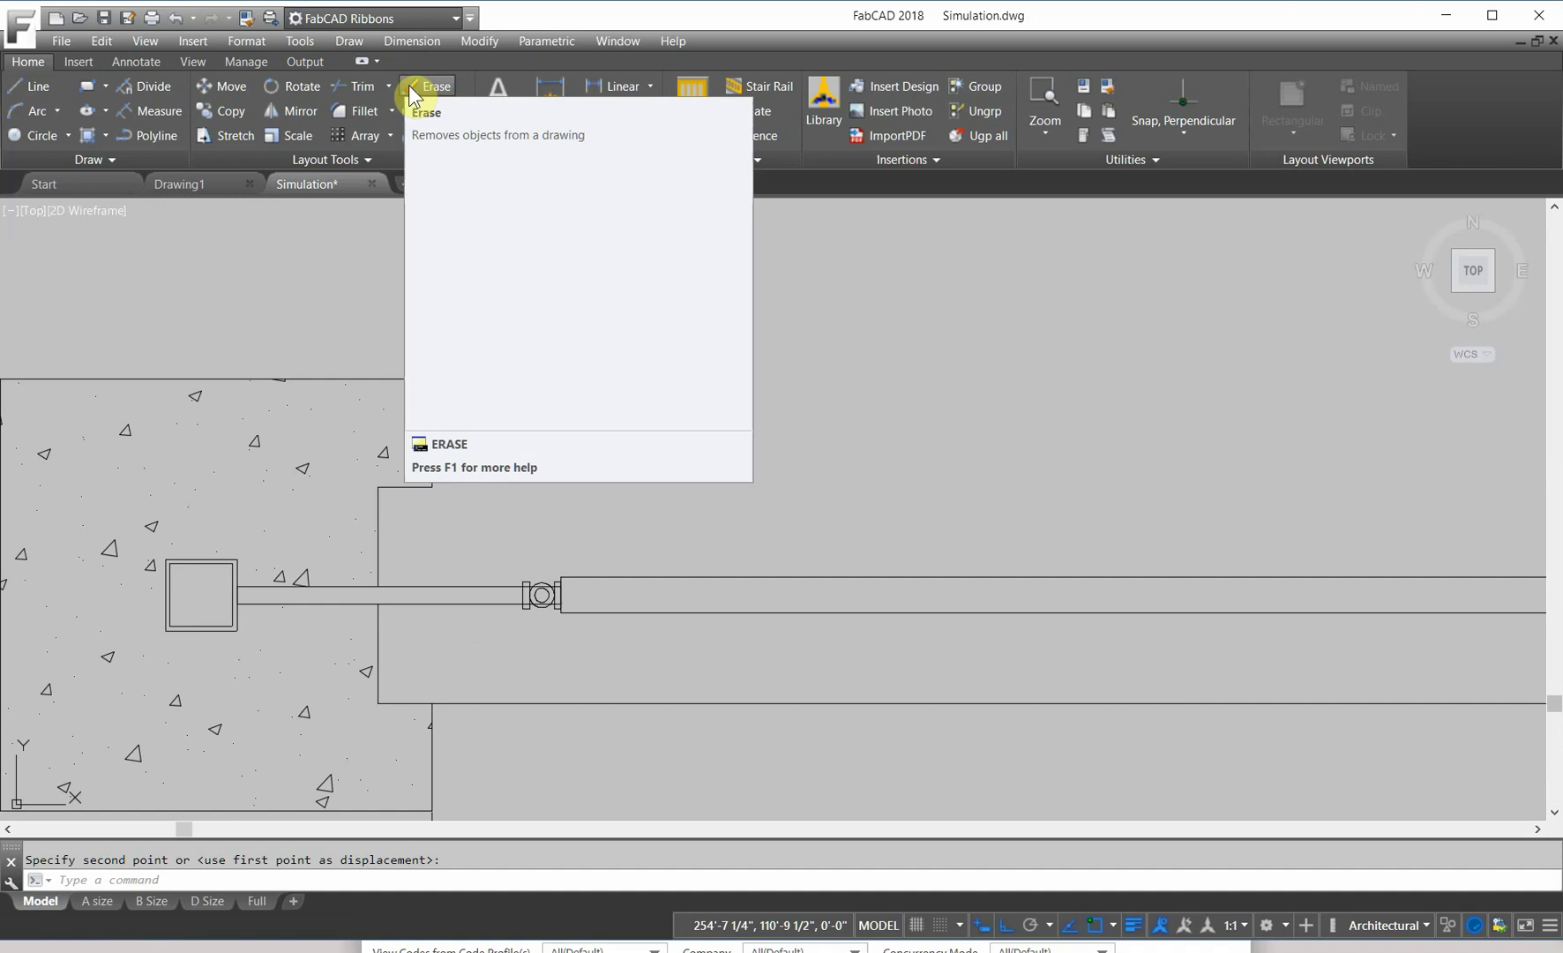
Step: Rotate the leaf about the hinge centre to 92° with Ortho off, reference angle 0
{"action": "left_click", "coordinate": [289, 86]}
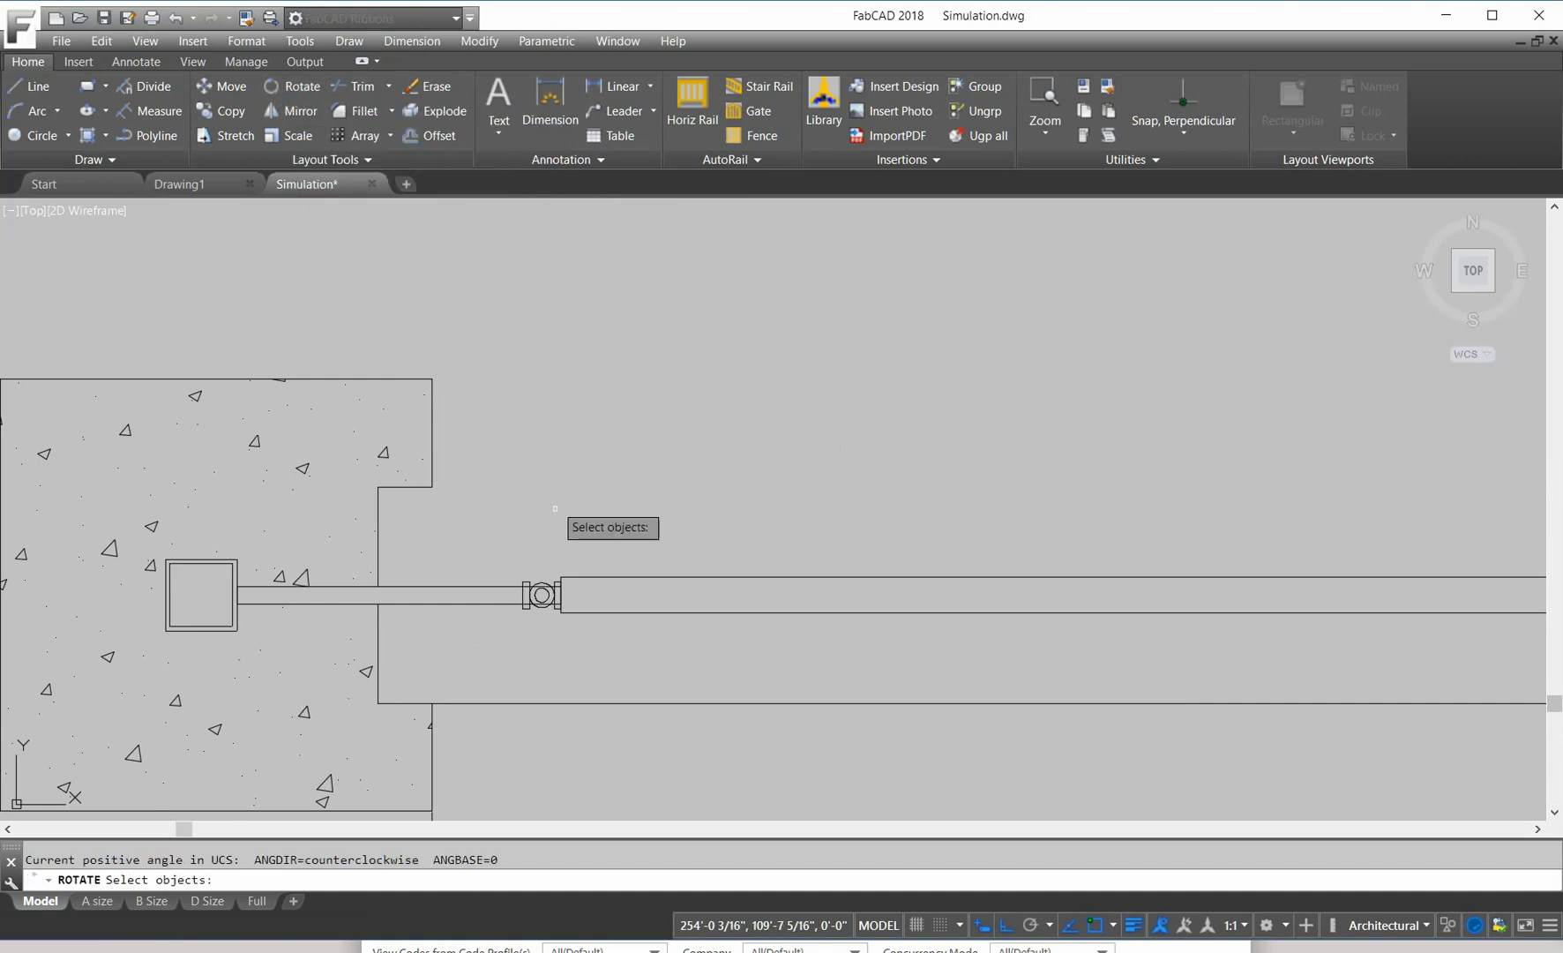
{"action": "left_click", "coordinate": [549, 563]}
{"action": "left_click", "coordinate": [585, 631]}
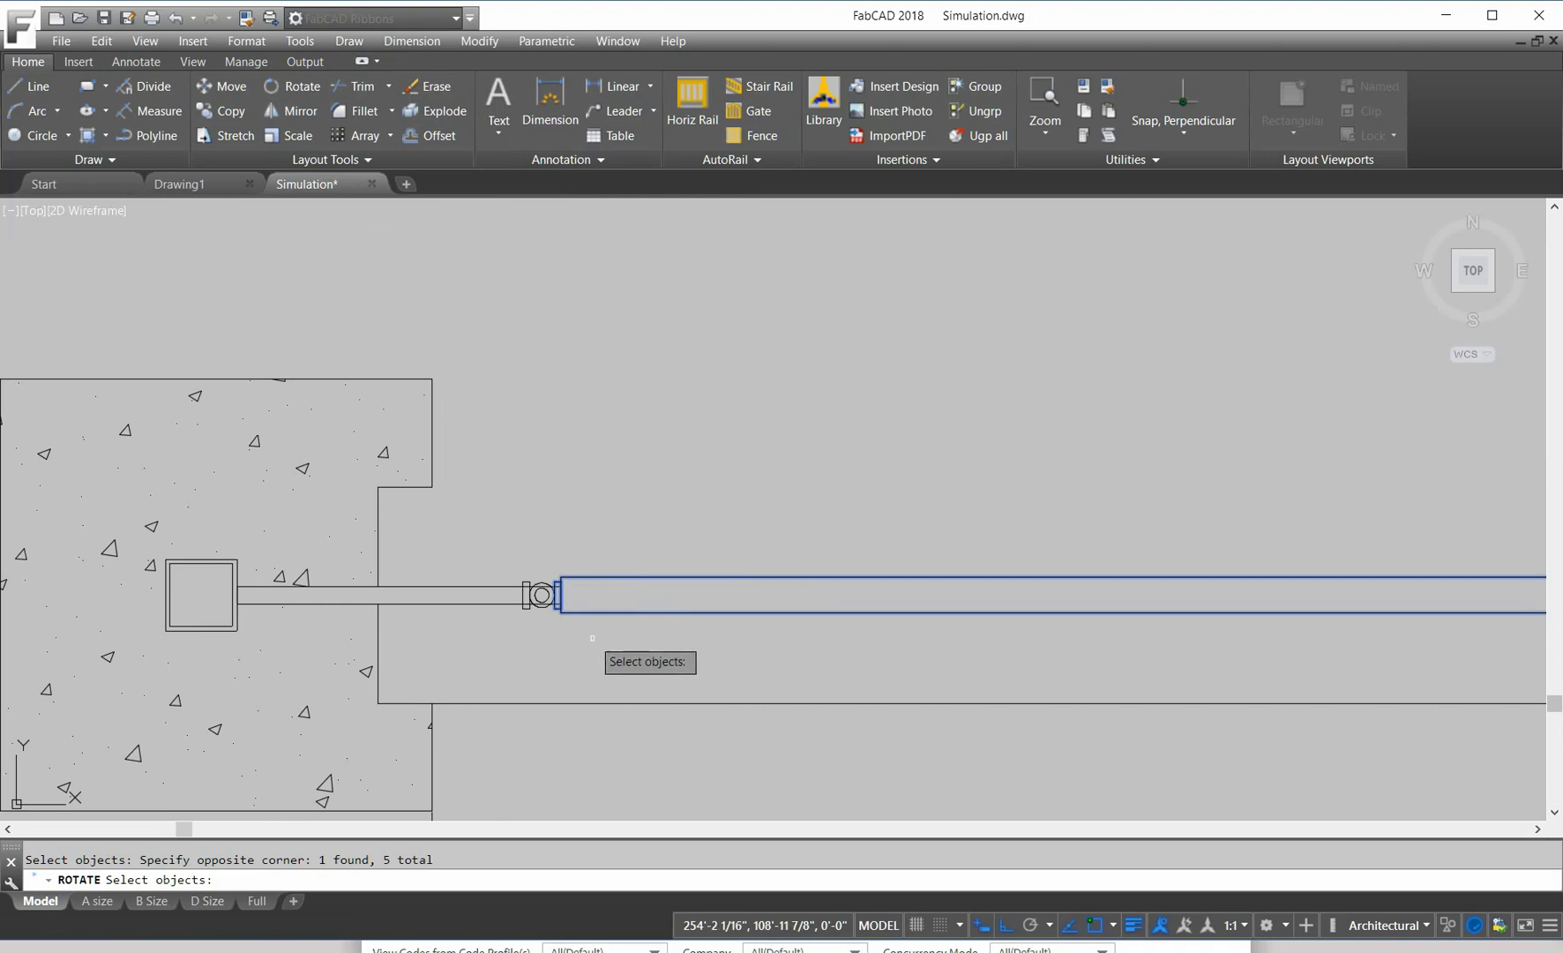
{"action": "key", "text": "Return"}
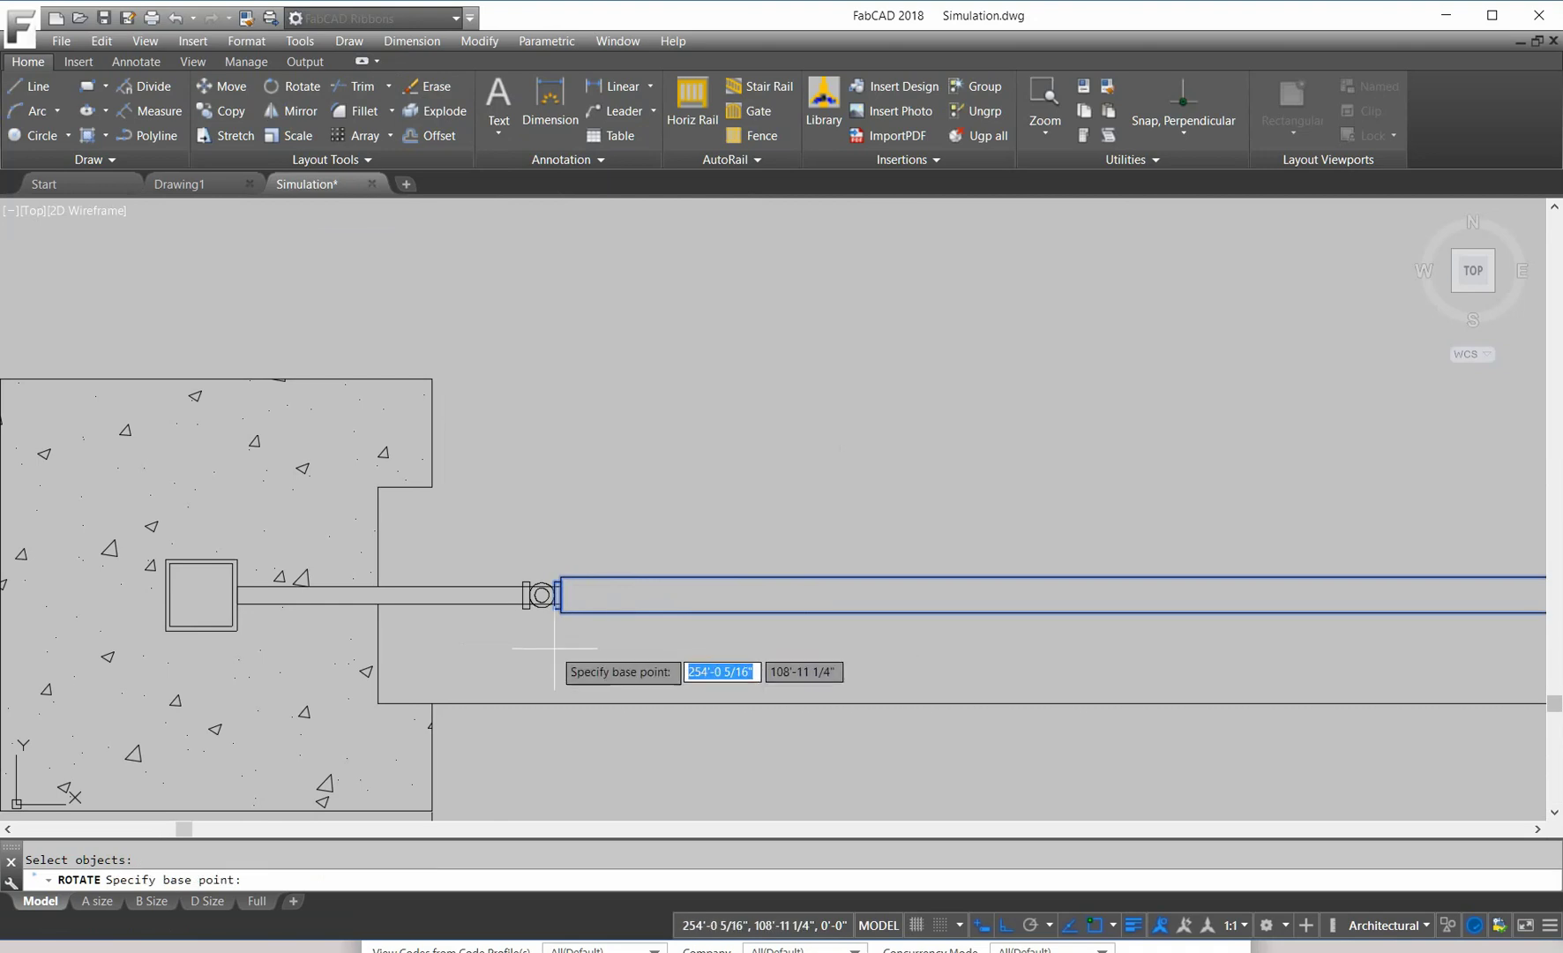
{"action": "left_click", "coordinate": [541, 595]}
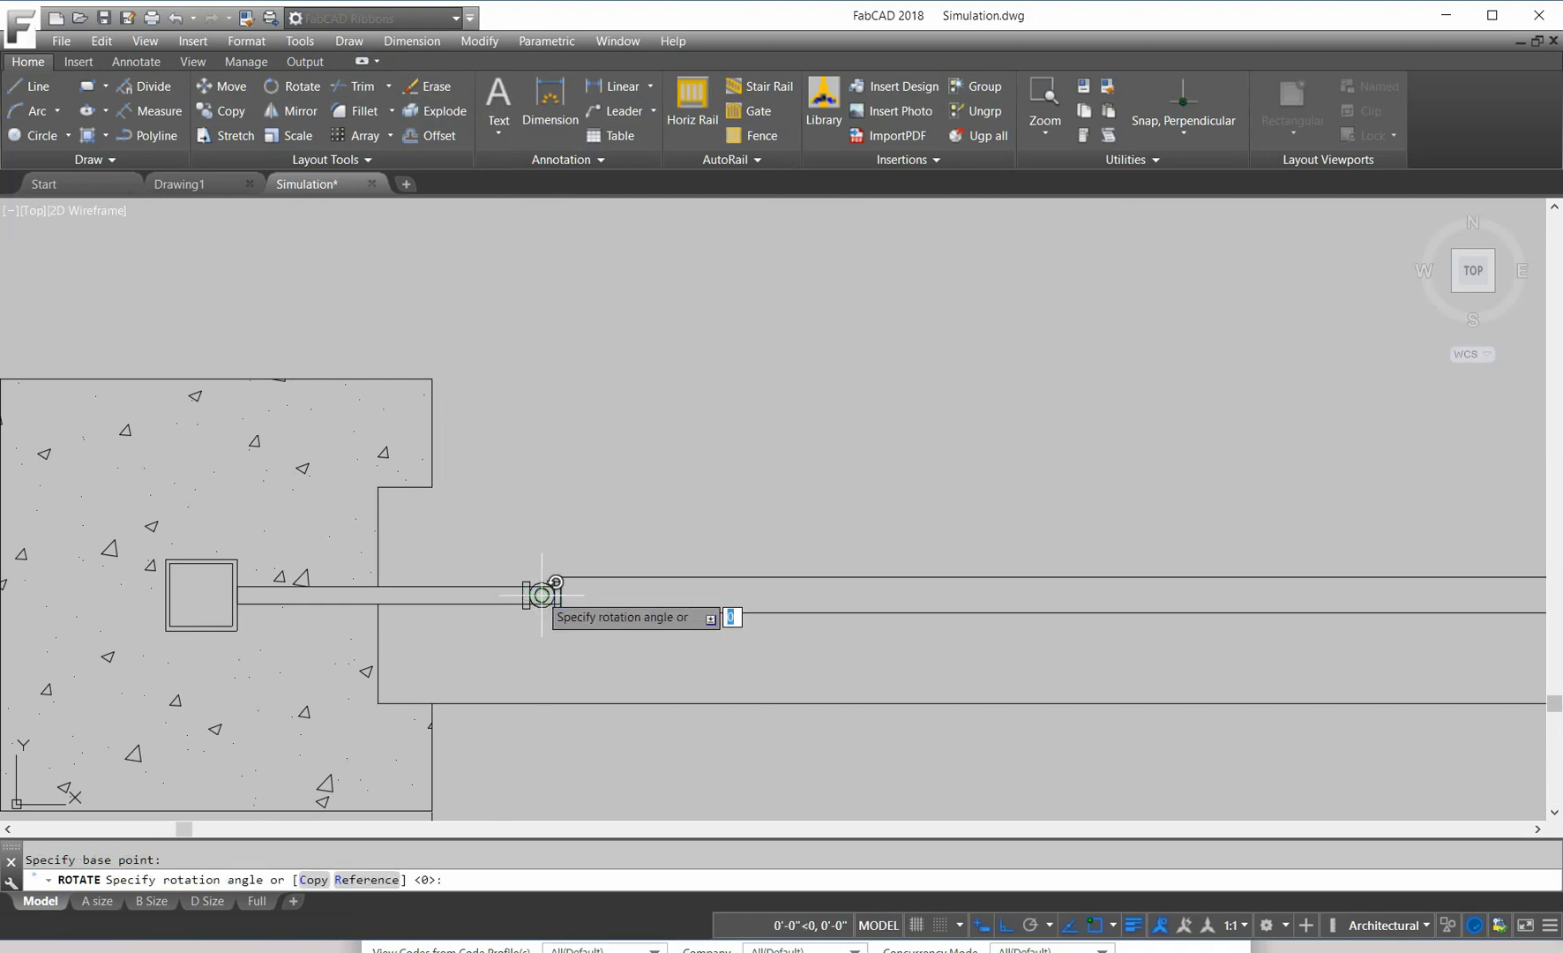
{"action": "left_click", "coordinate": [1005, 924]}
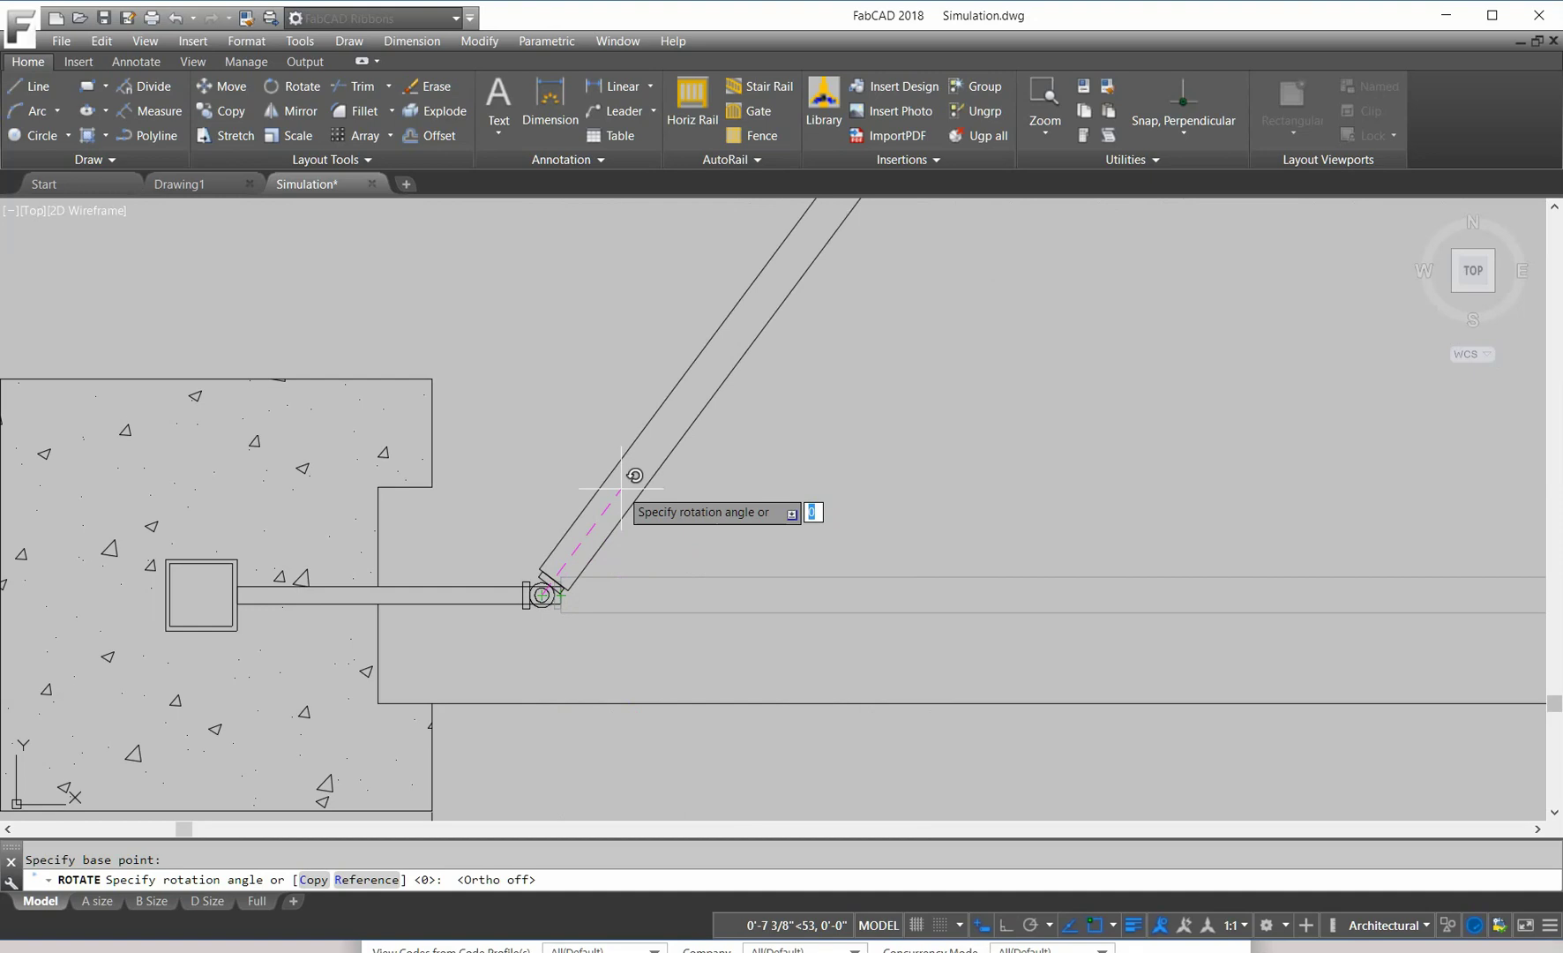
{"action": "left_click", "coordinate": [369, 880]}
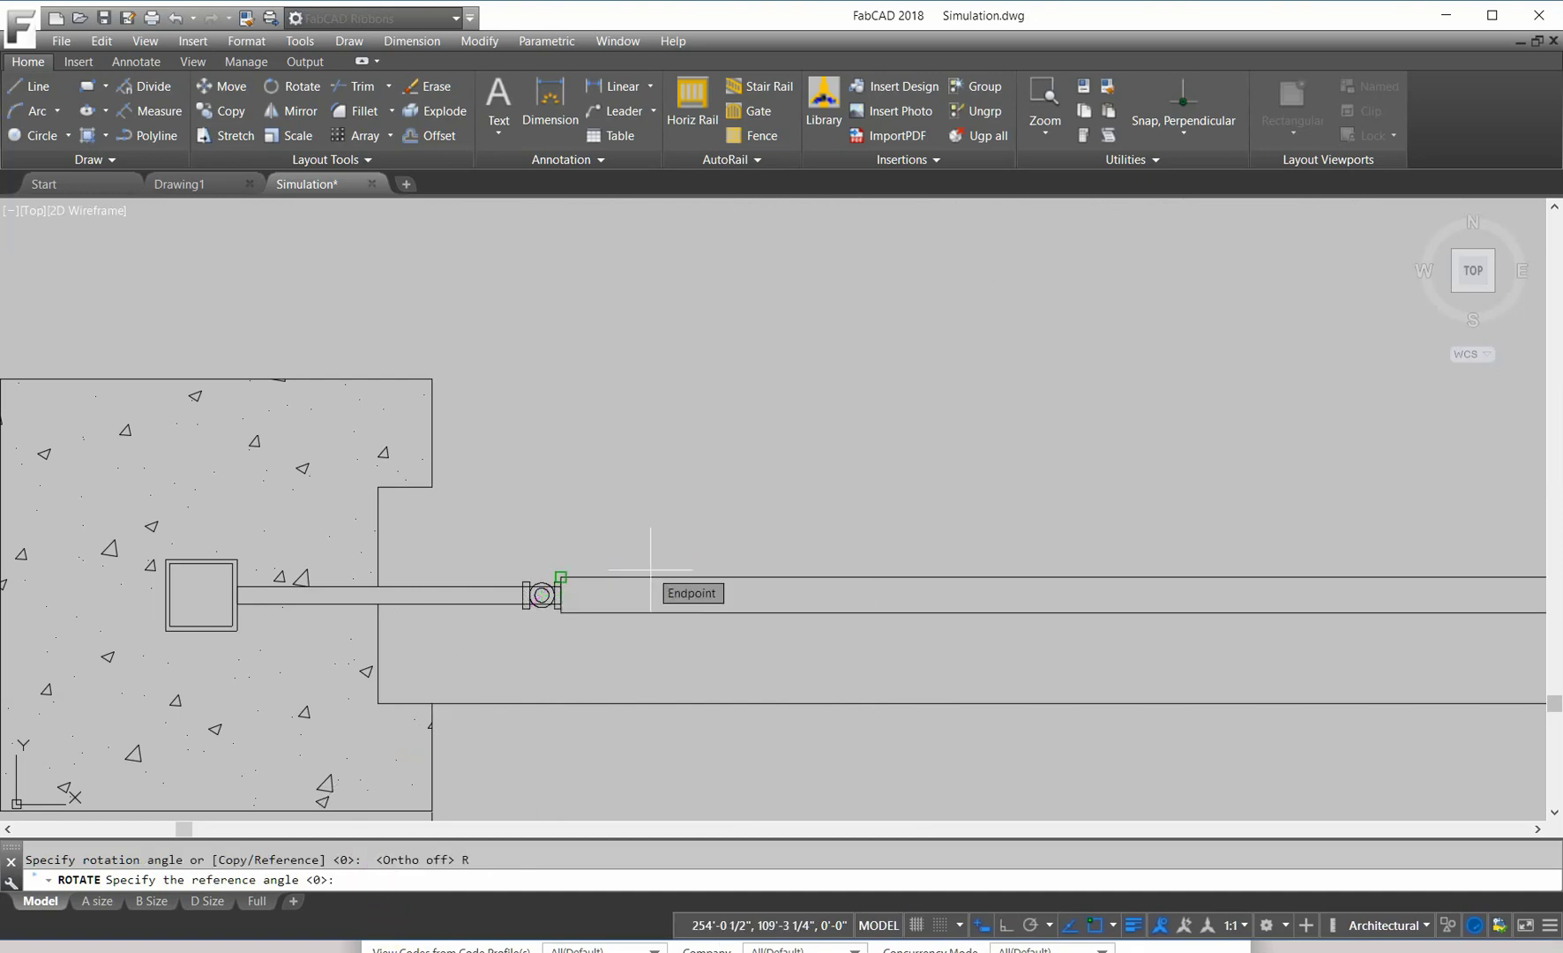
{"action": "key", "text": "Return"}
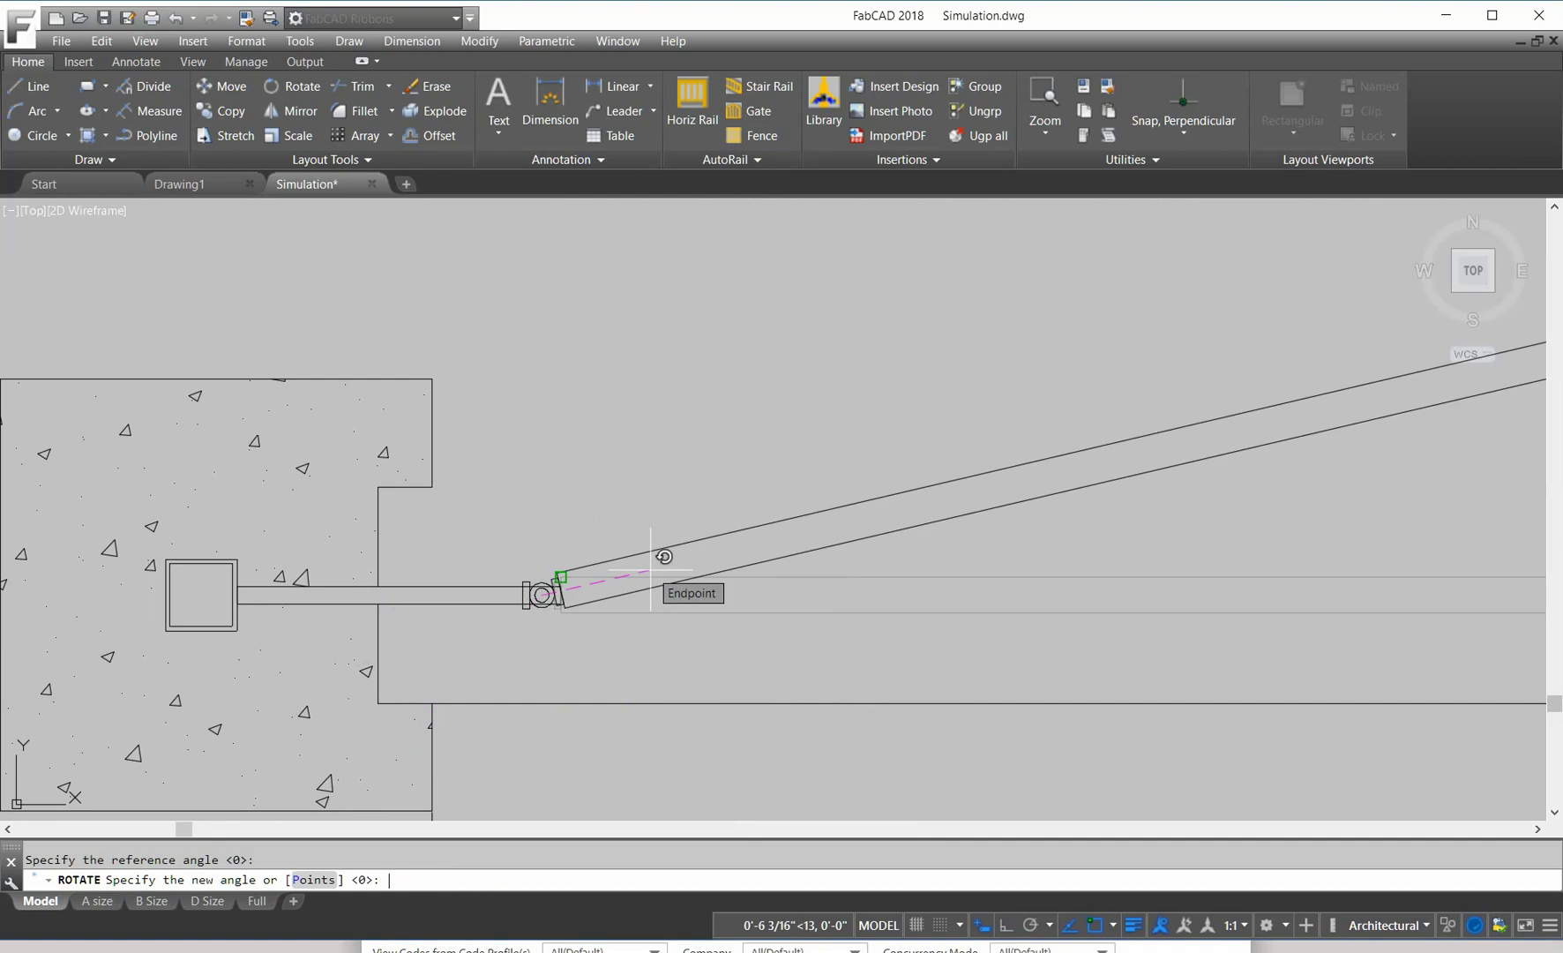
{"action": "type", "text": "92"}
{"action": "key", "text": "Return"}
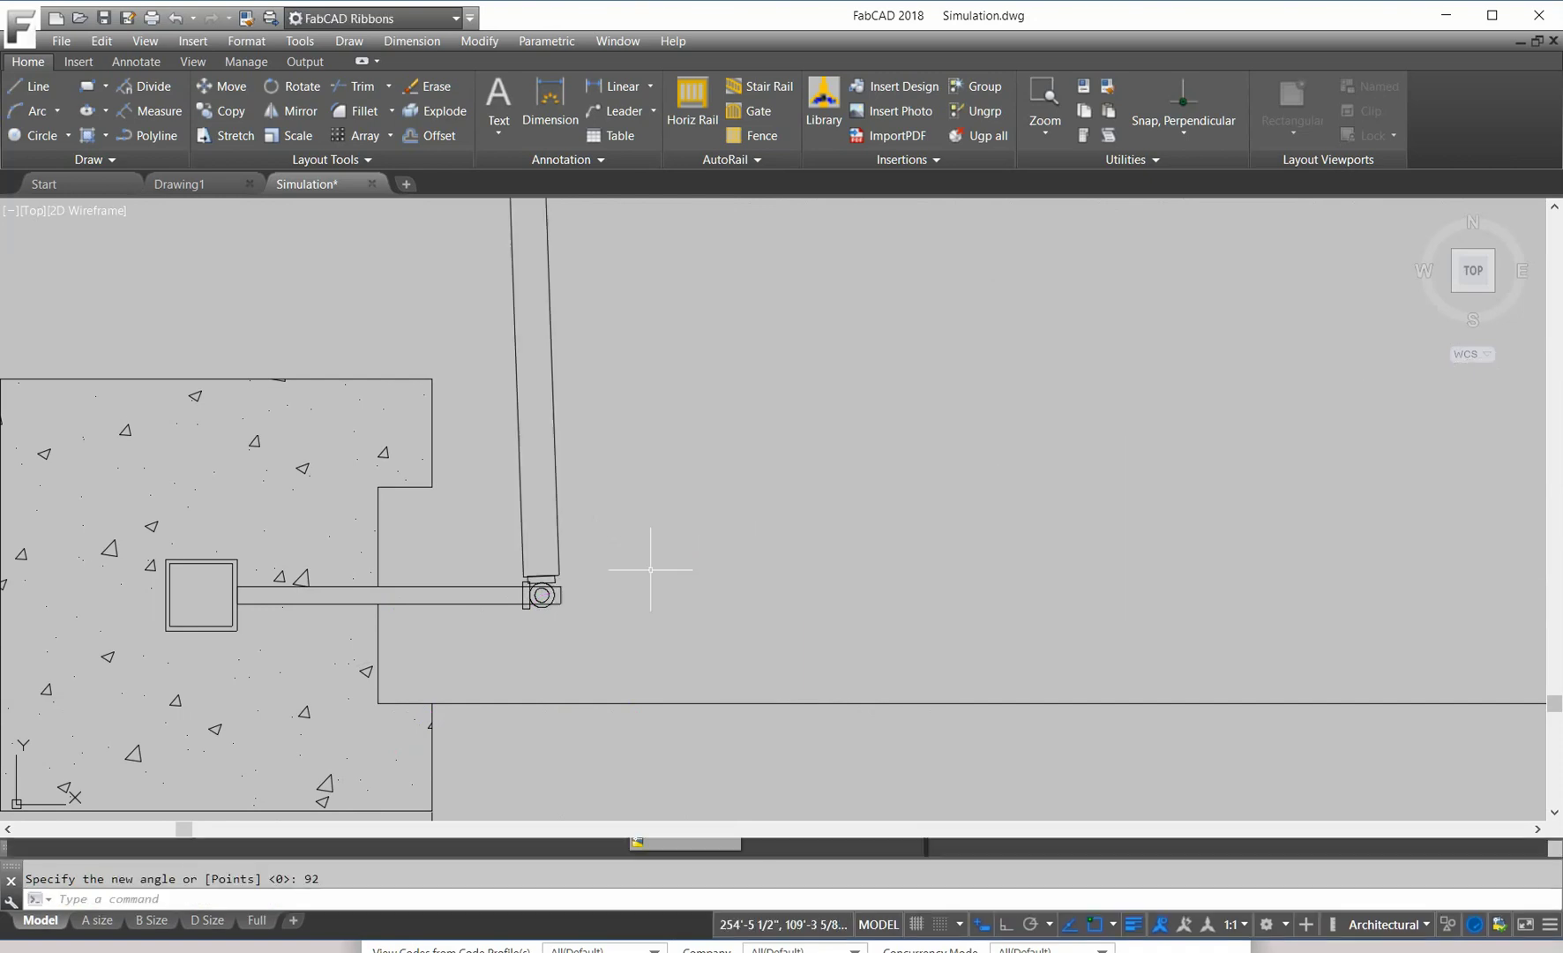
{"action": "scroll", "coordinate": [650, 470], "scroll_direction": "down", "scroll_amount": 2}
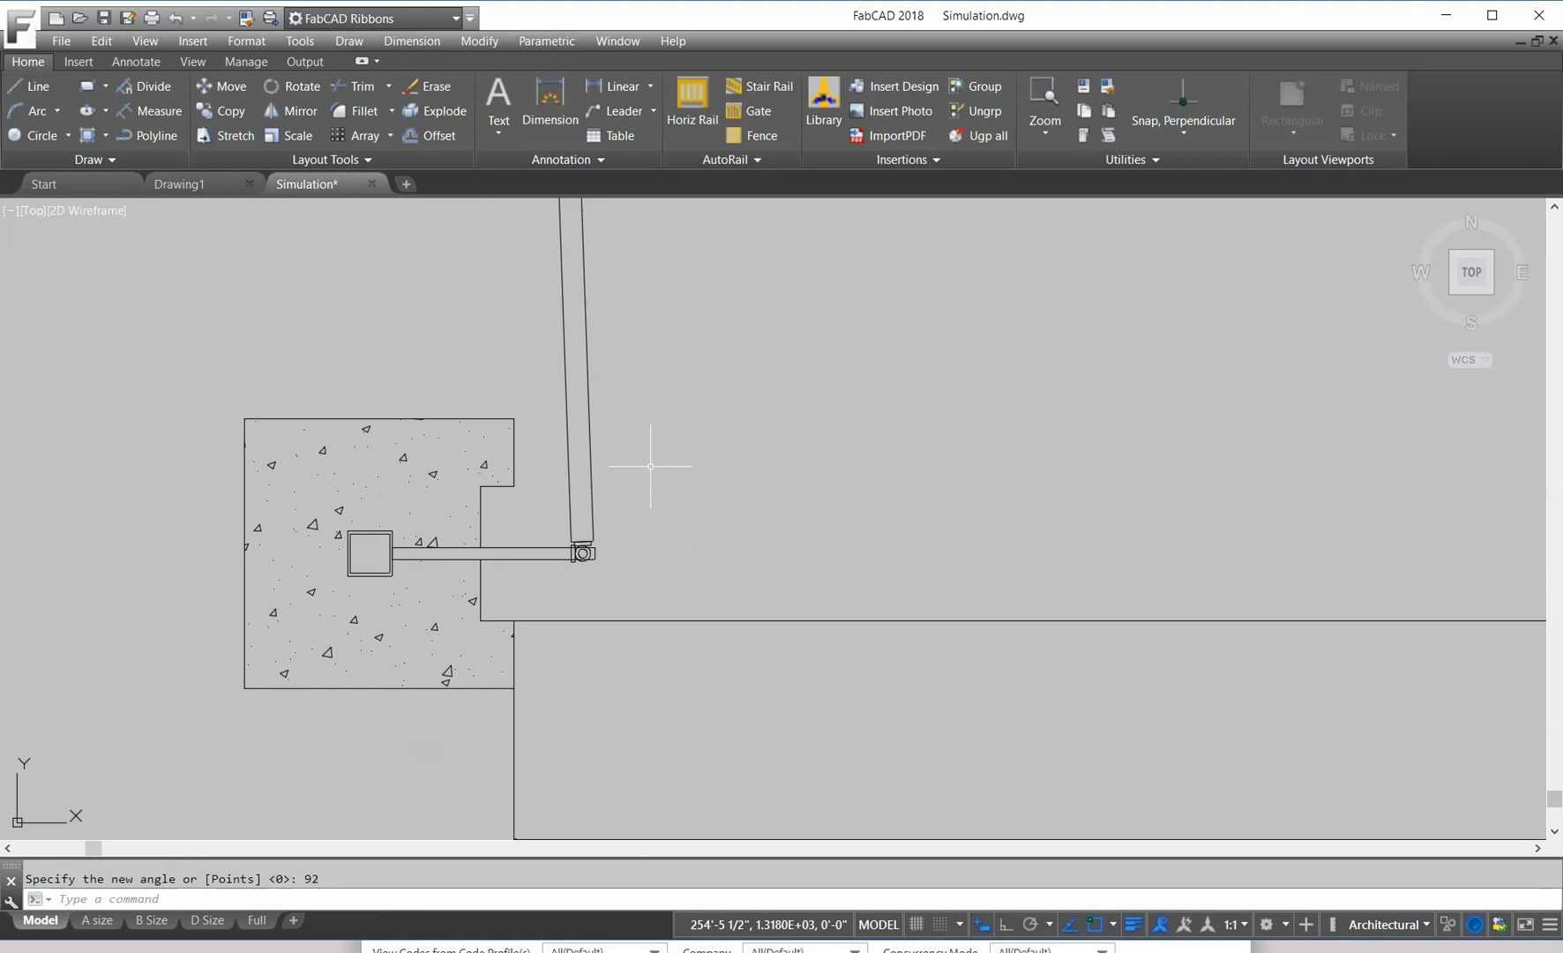
{"action": "scroll", "coordinate": [697, 476], "scroll_direction": "down", "scroll_amount": 4}
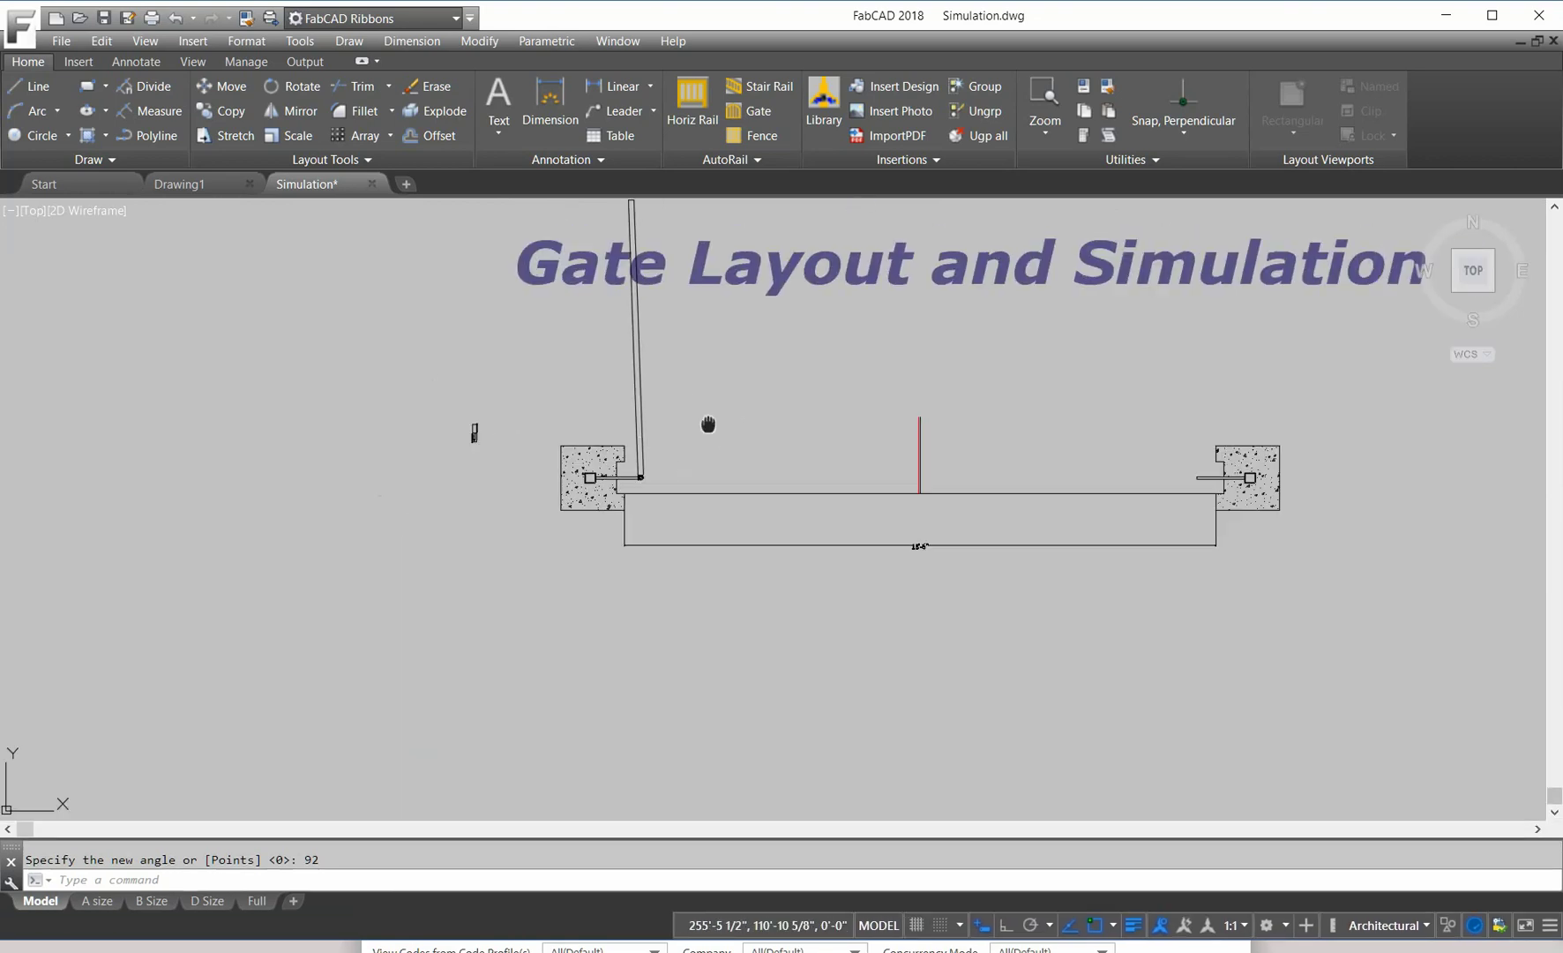
Step: Select the rotated gate leaf (Previous) plus the hinge for a Move
{"action": "scroll", "coordinate": [666, 446], "scroll_direction": "up", "scroll_amount": 2}
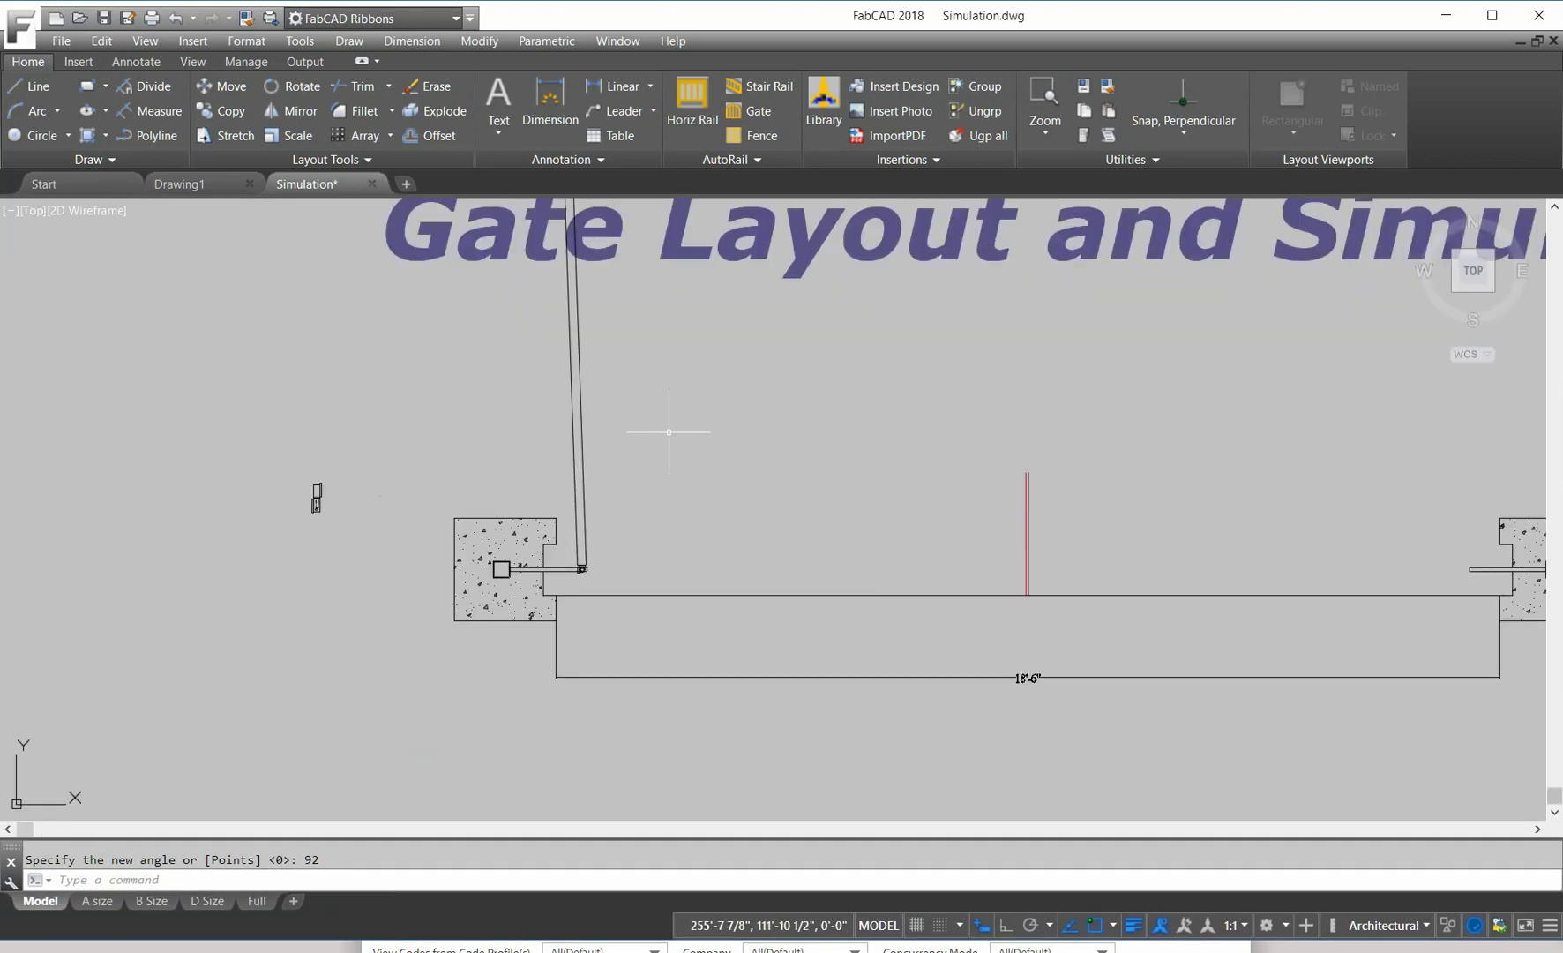
{"action": "scroll", "coordinate": [622, 490], "scroll_direction": "up", "scroll_amount": 4}
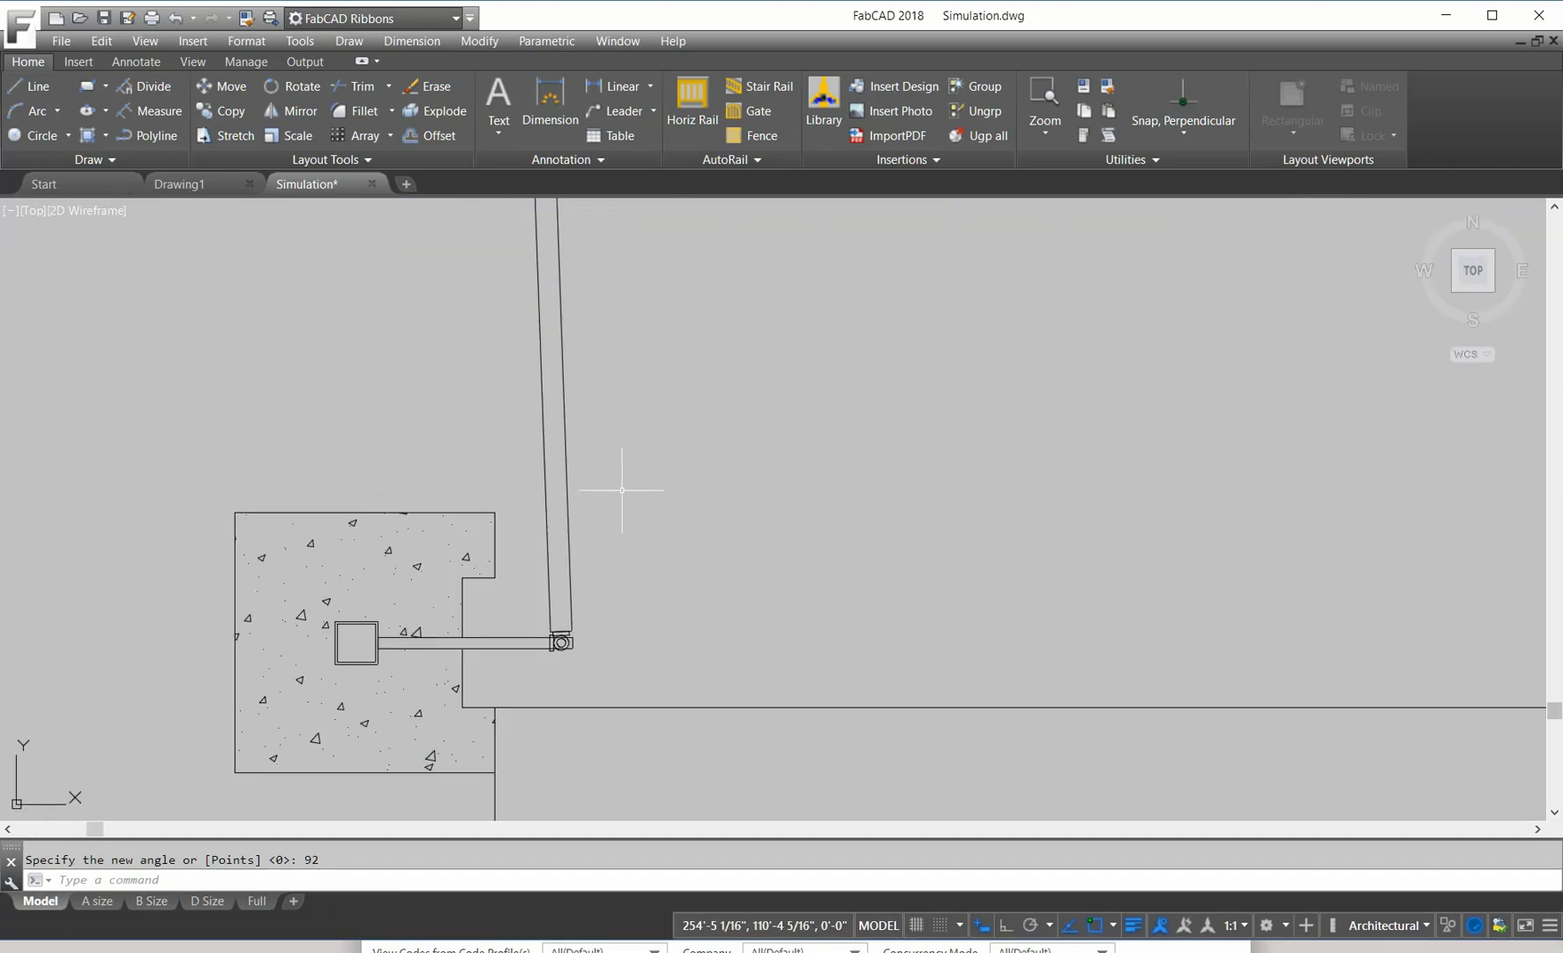
{"action": "scroll", "coordinate": [622, 489], "scroll_direction": "up", "scroll_amount": 4}
{"action": "scroll", "coordinate": [643, 476], "scroll_direction": "down", "scroll_amount": 3}
{"action": "middle_click_drag", "start_coordinate": [642, 482], "coordinate": [689, 325]}
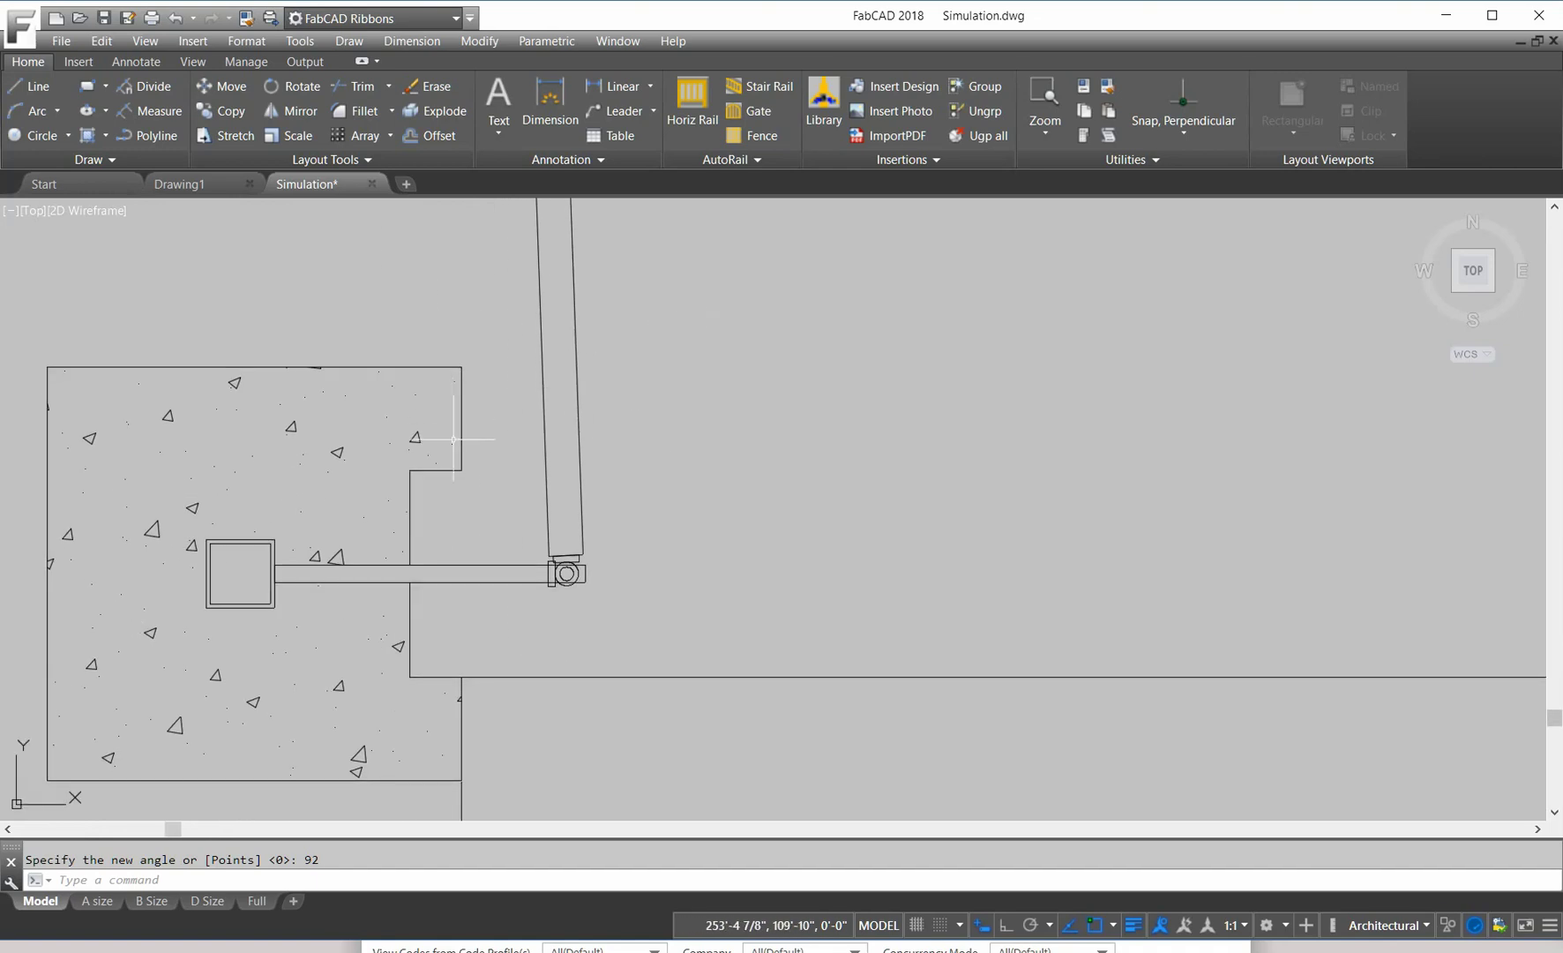
{"action": "scroll", "coordinate": [664, 406], "scroll_direction": "down", "scroll_amount": 2}
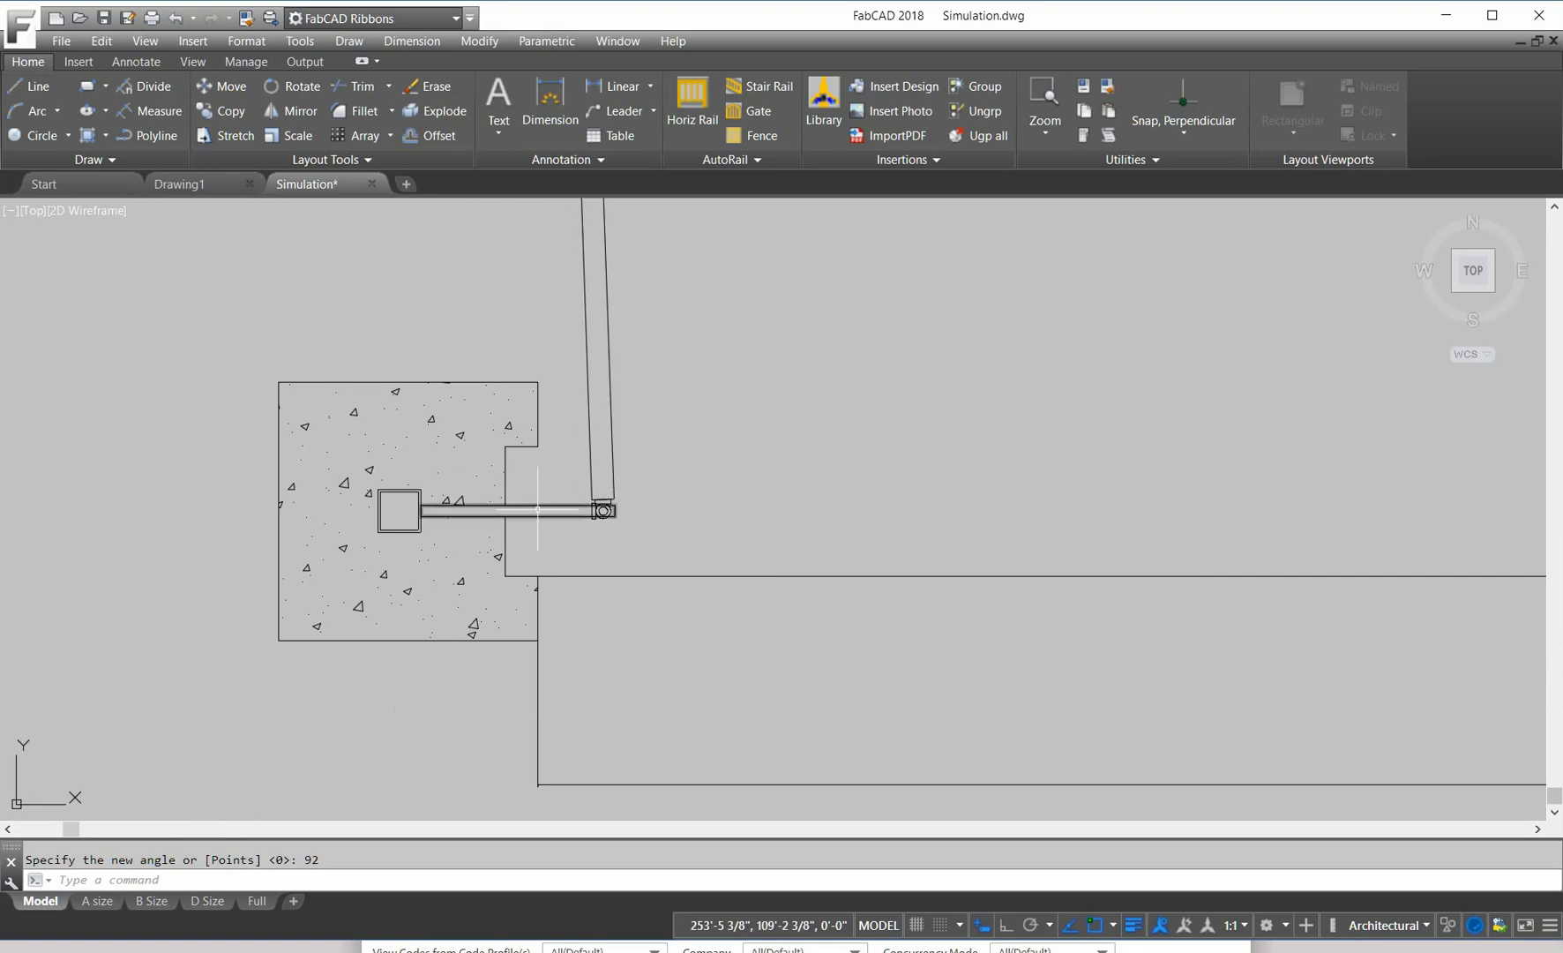
{"action": "left_click", "coordinate": [213, 90]}
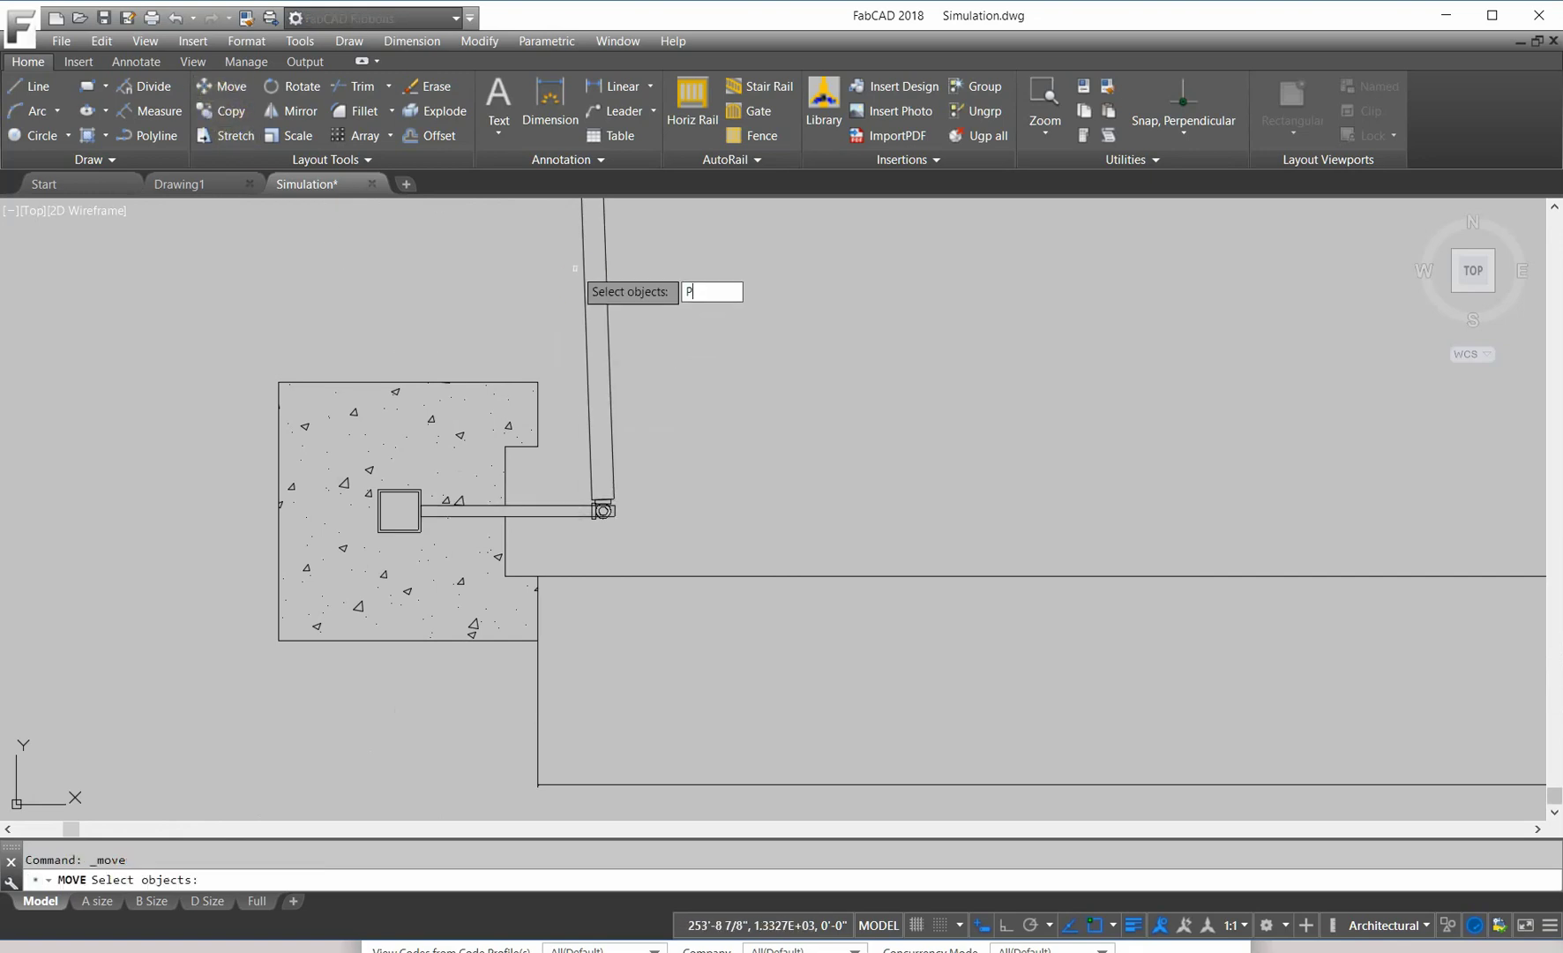
{"action": "type", "text": "P"}
{"action": "key", "text": "Return"}
{"action": "scroll", "coordinate": [590, 547], "scroll_direction": "up", "scroll_amount": 4}
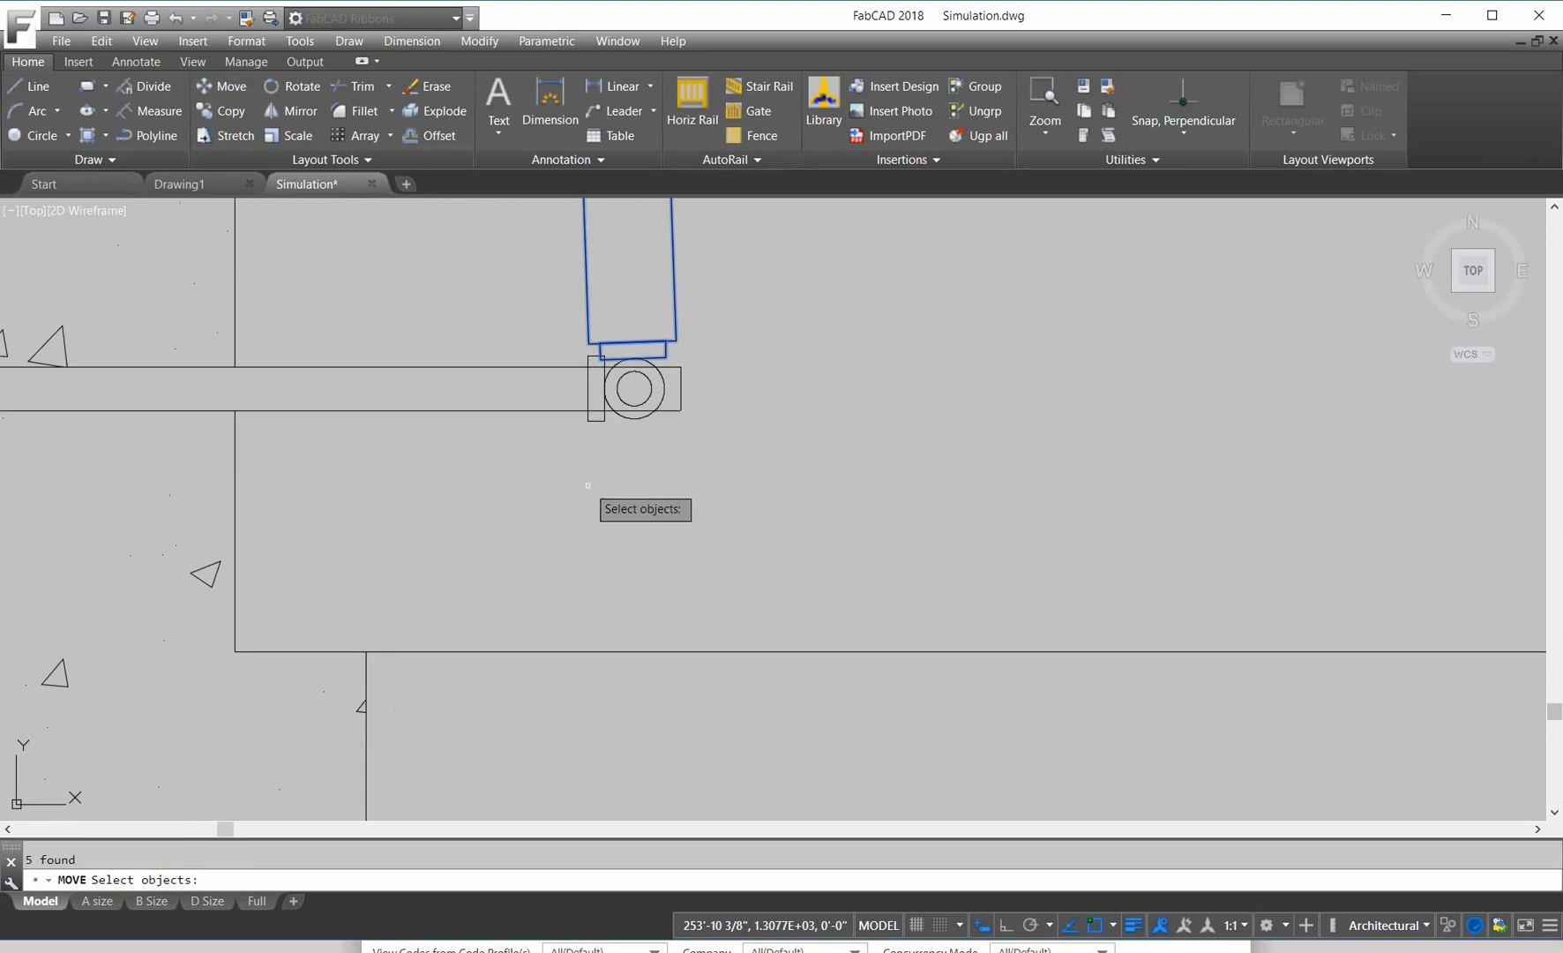
{"action": "left_click", "coordinate": [514, 296]}
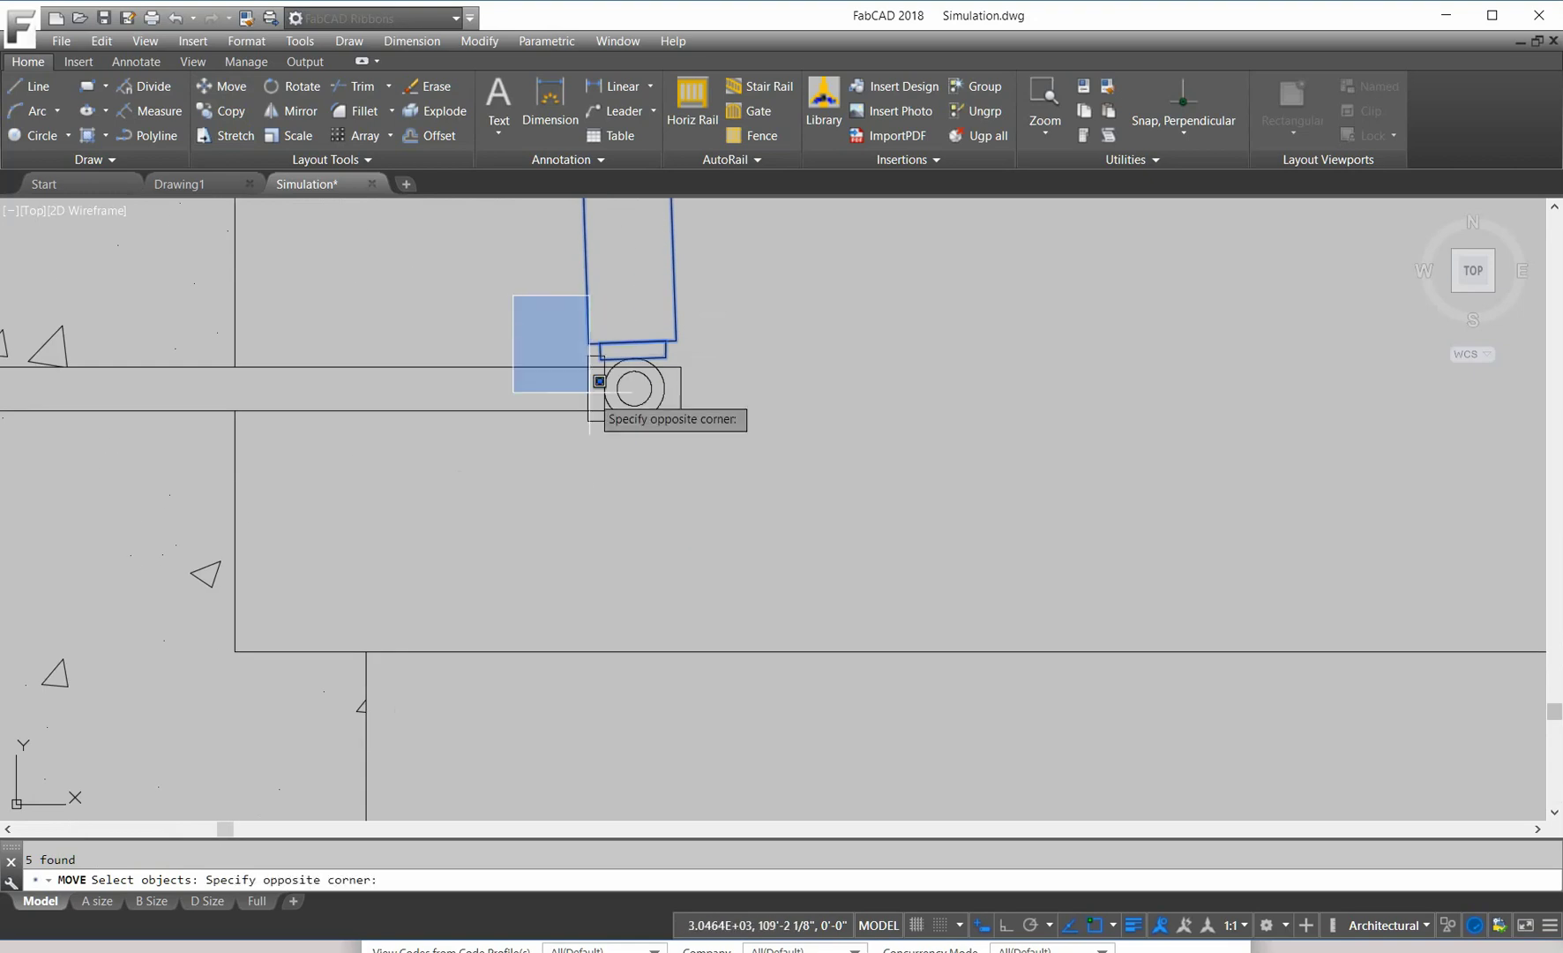
{"action": "left_click", "coordinate": [676, 459]}
{"action": "key", "text": "Return"}
Step: Slide them straight sideways with Ortho on, about 3 3/16", so the leaf sits against the hinge
{"action": "scroll", "coordinate": [670, 490], "scroll_direction": "down", "scroll_amount": 2}
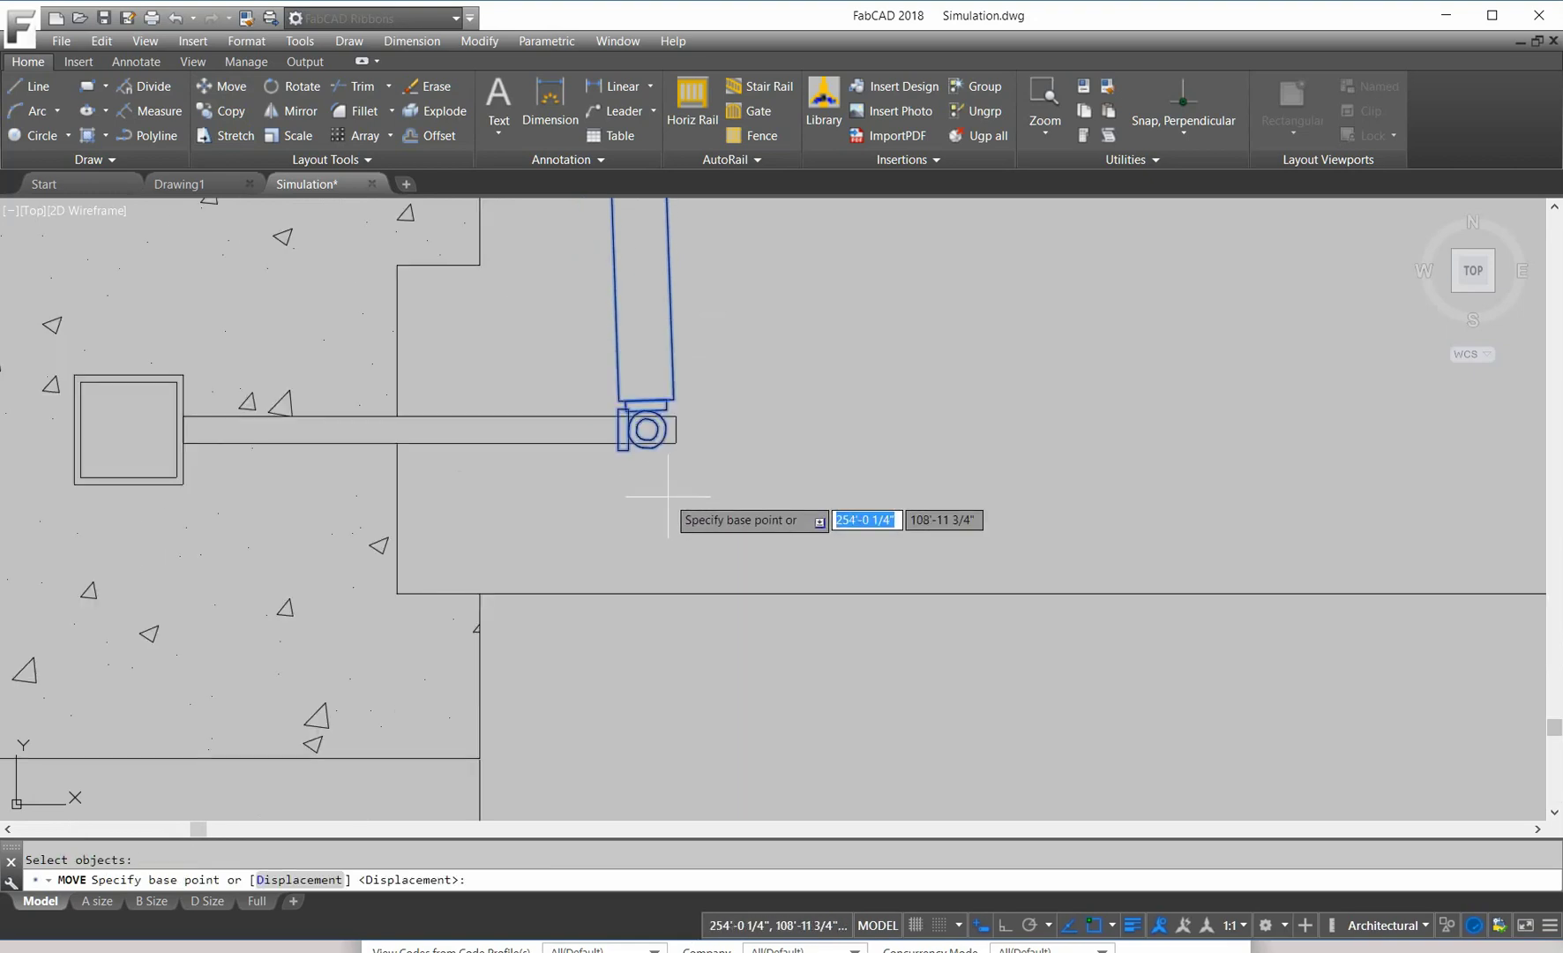
{"action": "scroll", "coordinate": [667, 496], "scroll_direction": "down", "scroll_amount": 2}
{"action": "left_click", "coordinate": [882, 436]}
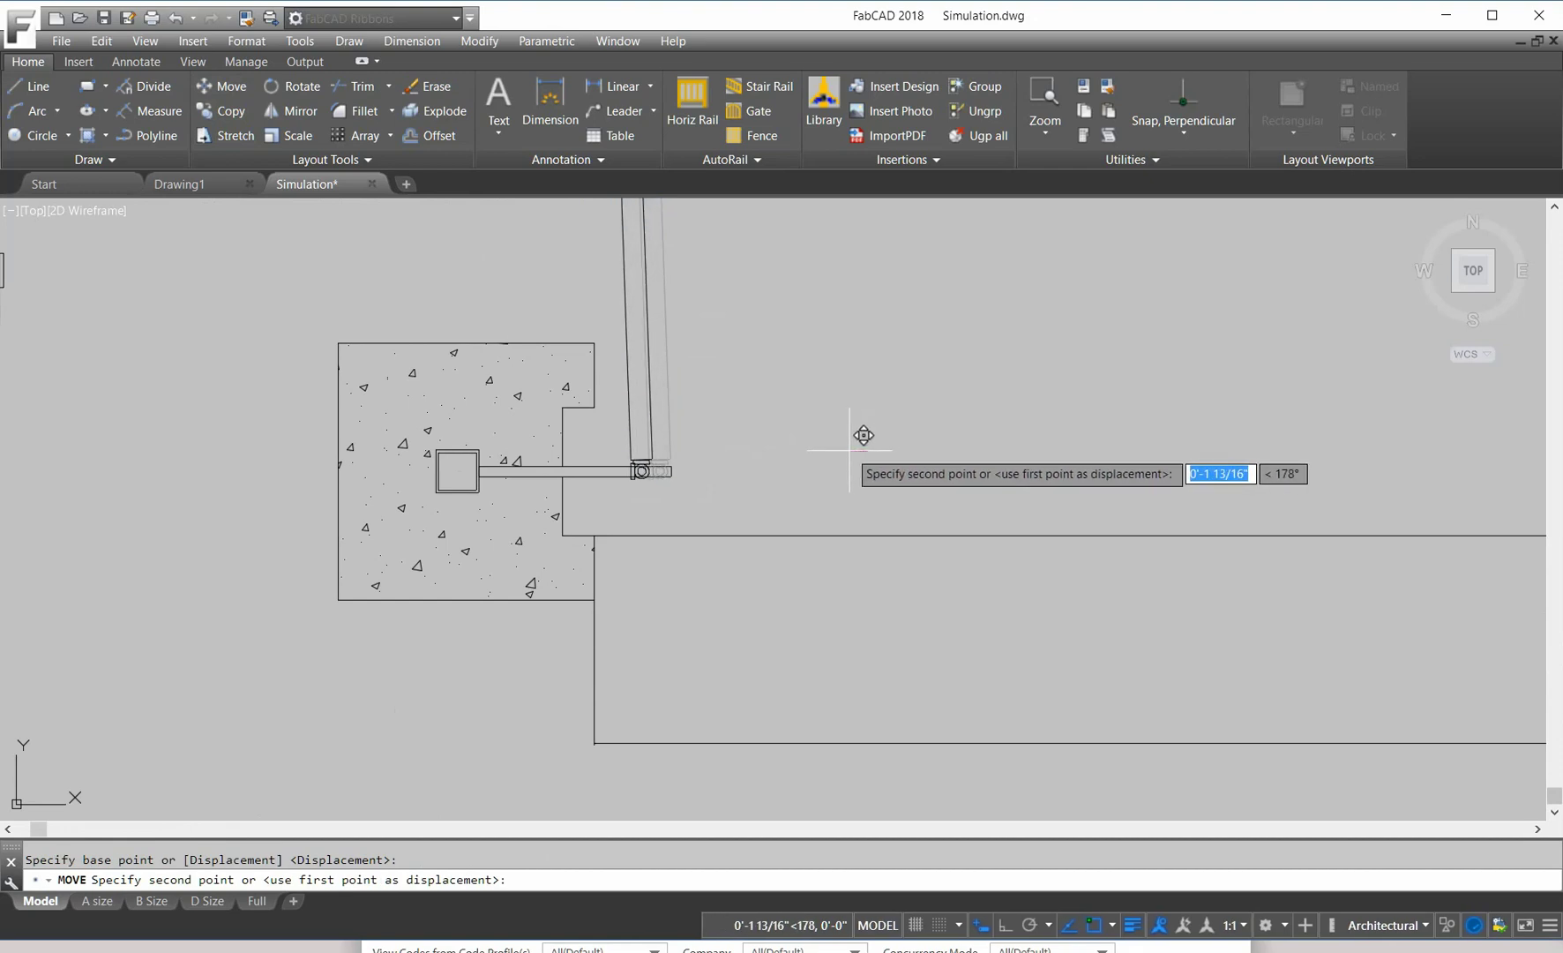
{"action": "left_click", "coordinate": [999, 924]}
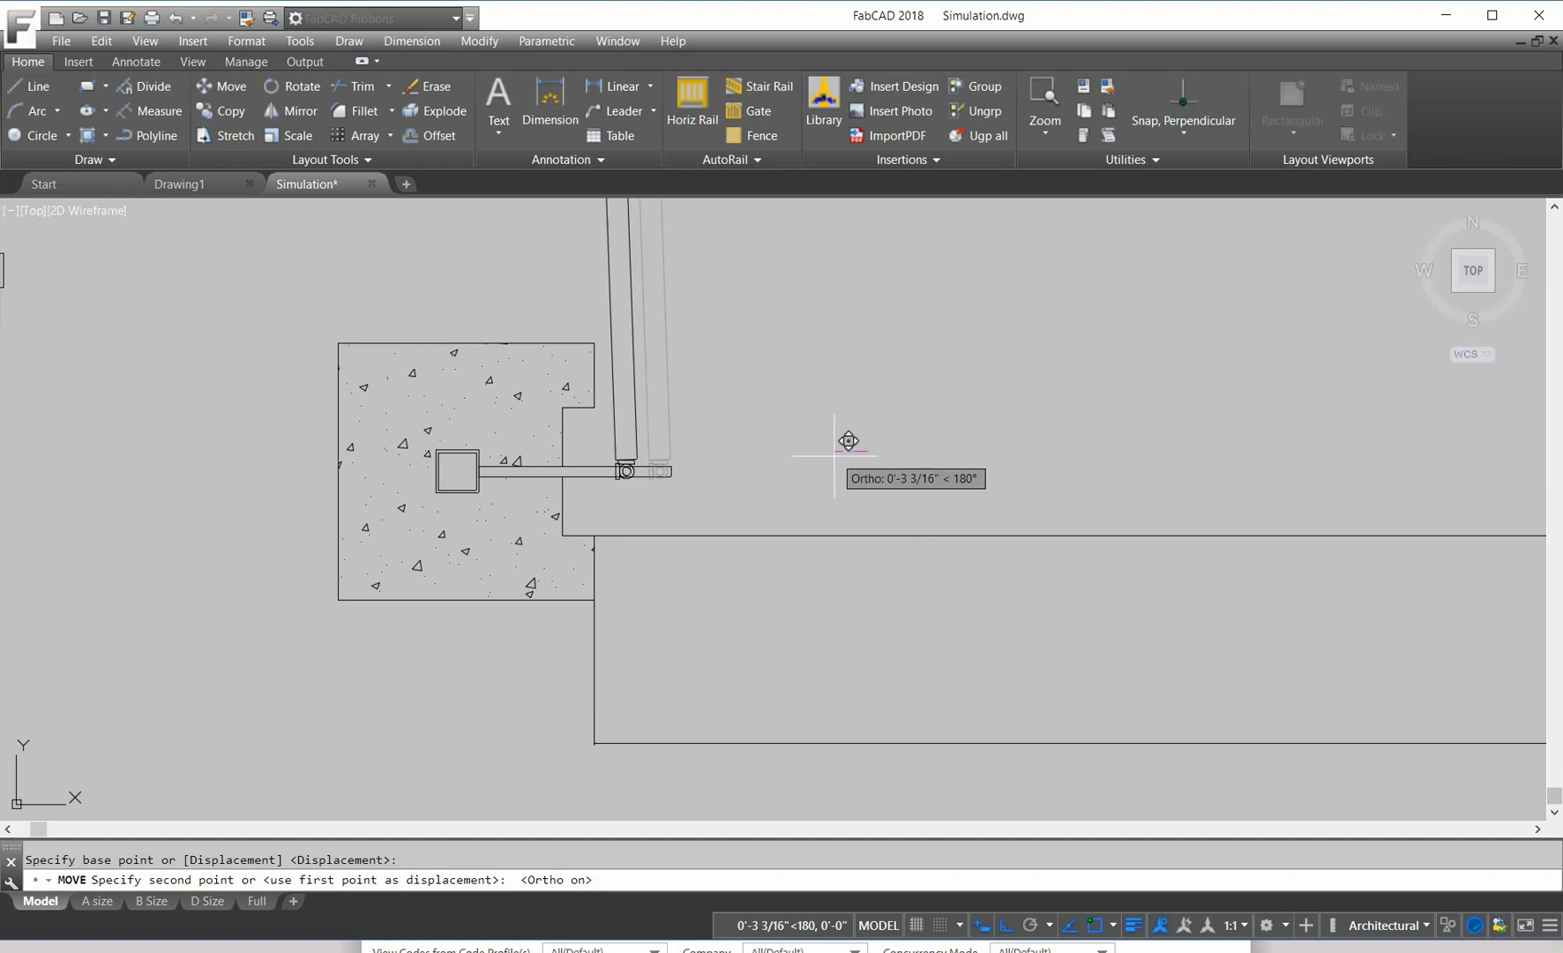
{"action": "left_click", "coordinate": [834, 455]}
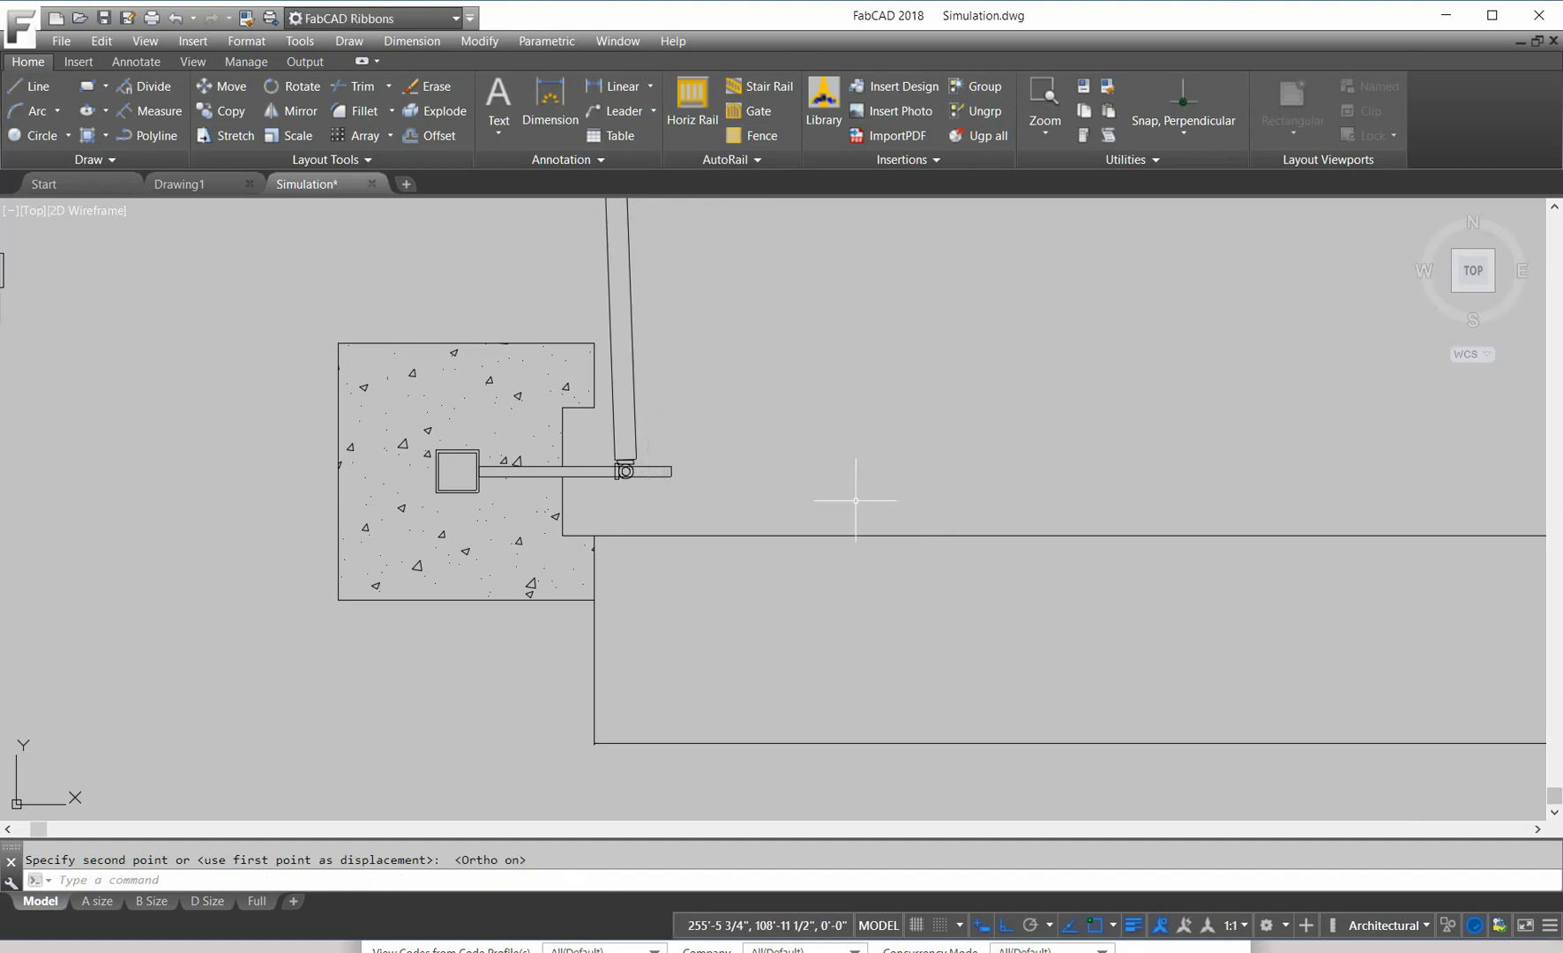
Step: Trim the column arm's stub back to the hinge plate edge
{"action": "scroll", "coordinate": [603, 514], "scroll_direction": "up", "scroll_amount": 5}
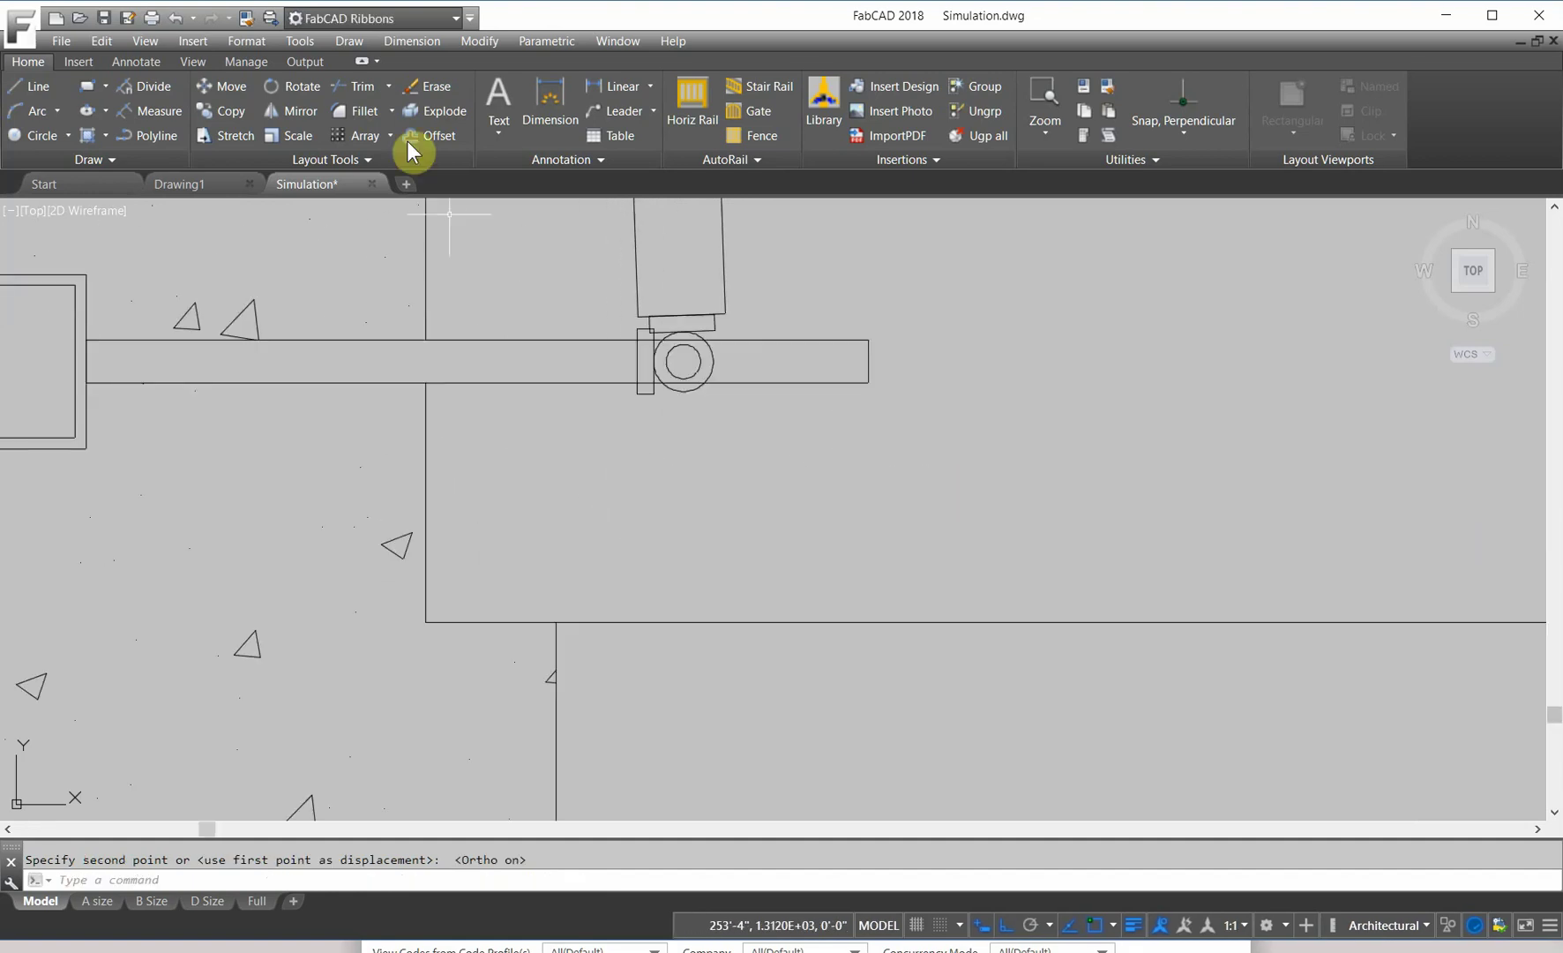
{"action": "left_click", "coordinate": [358, 85]}
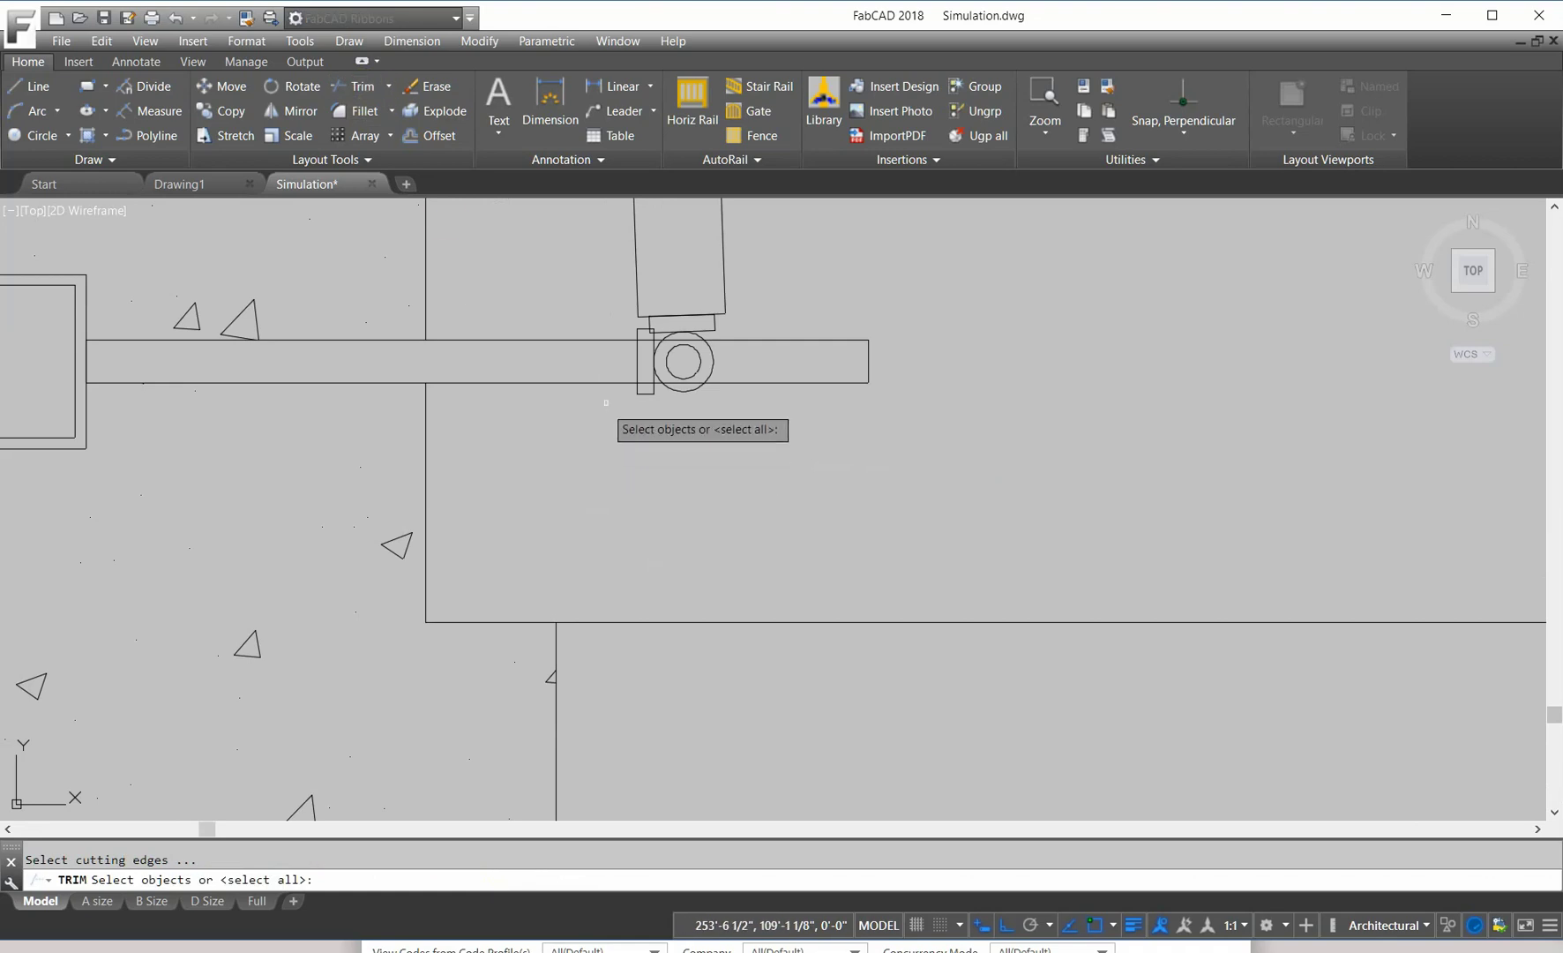
{"action": "left_click", "coordinate": [636, 361]}
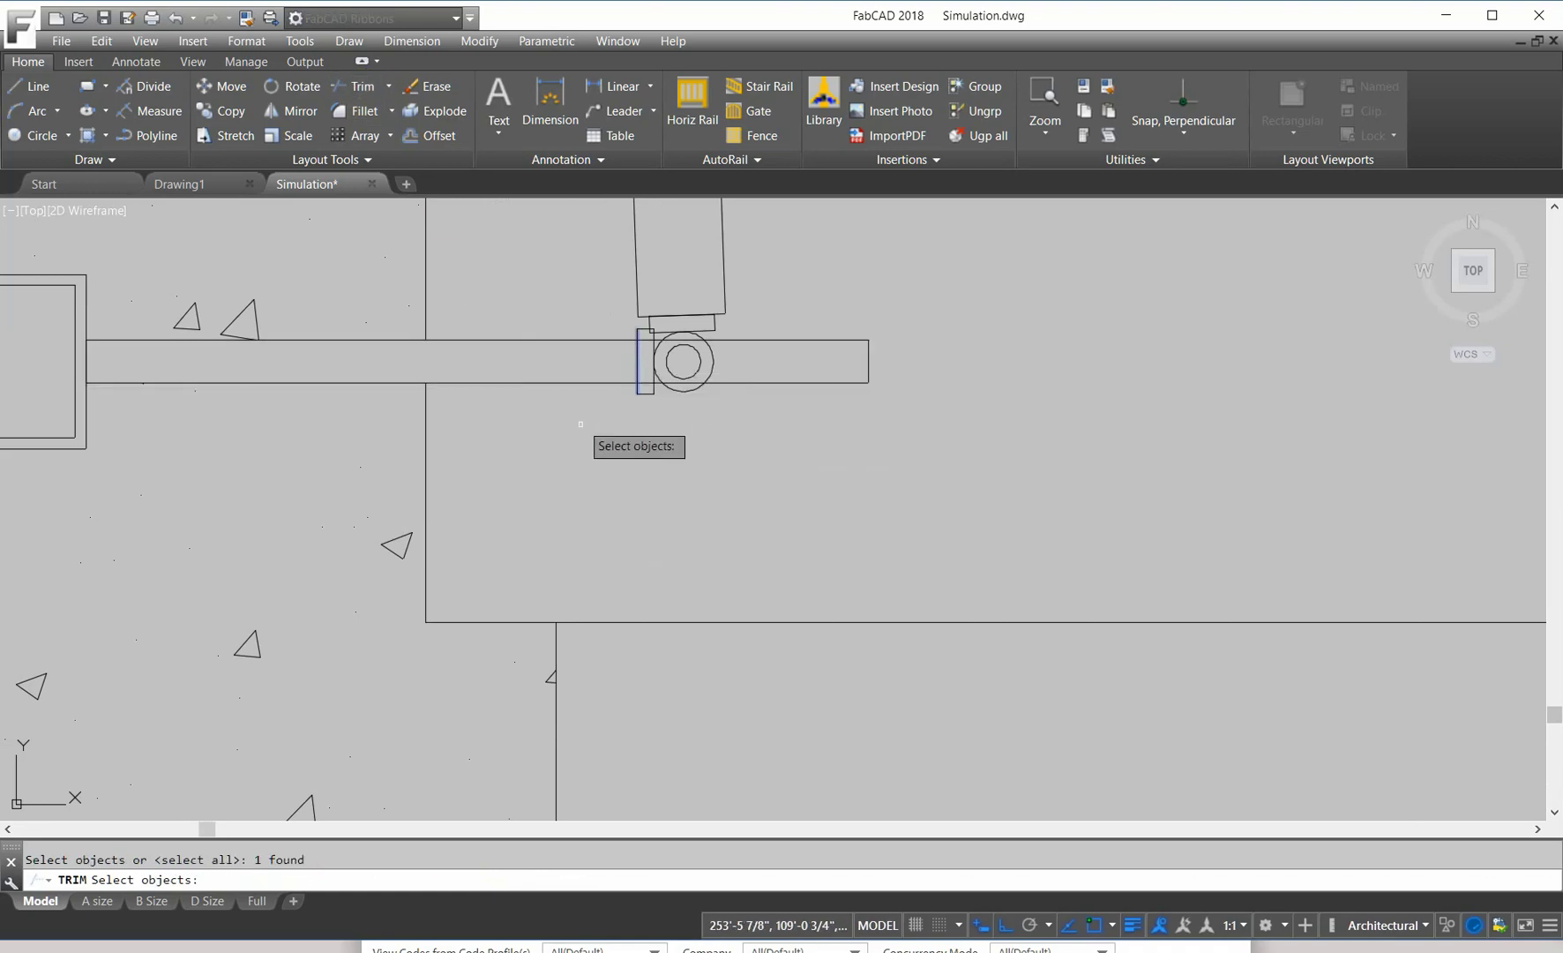
{"action": "key", "text": "Return"}
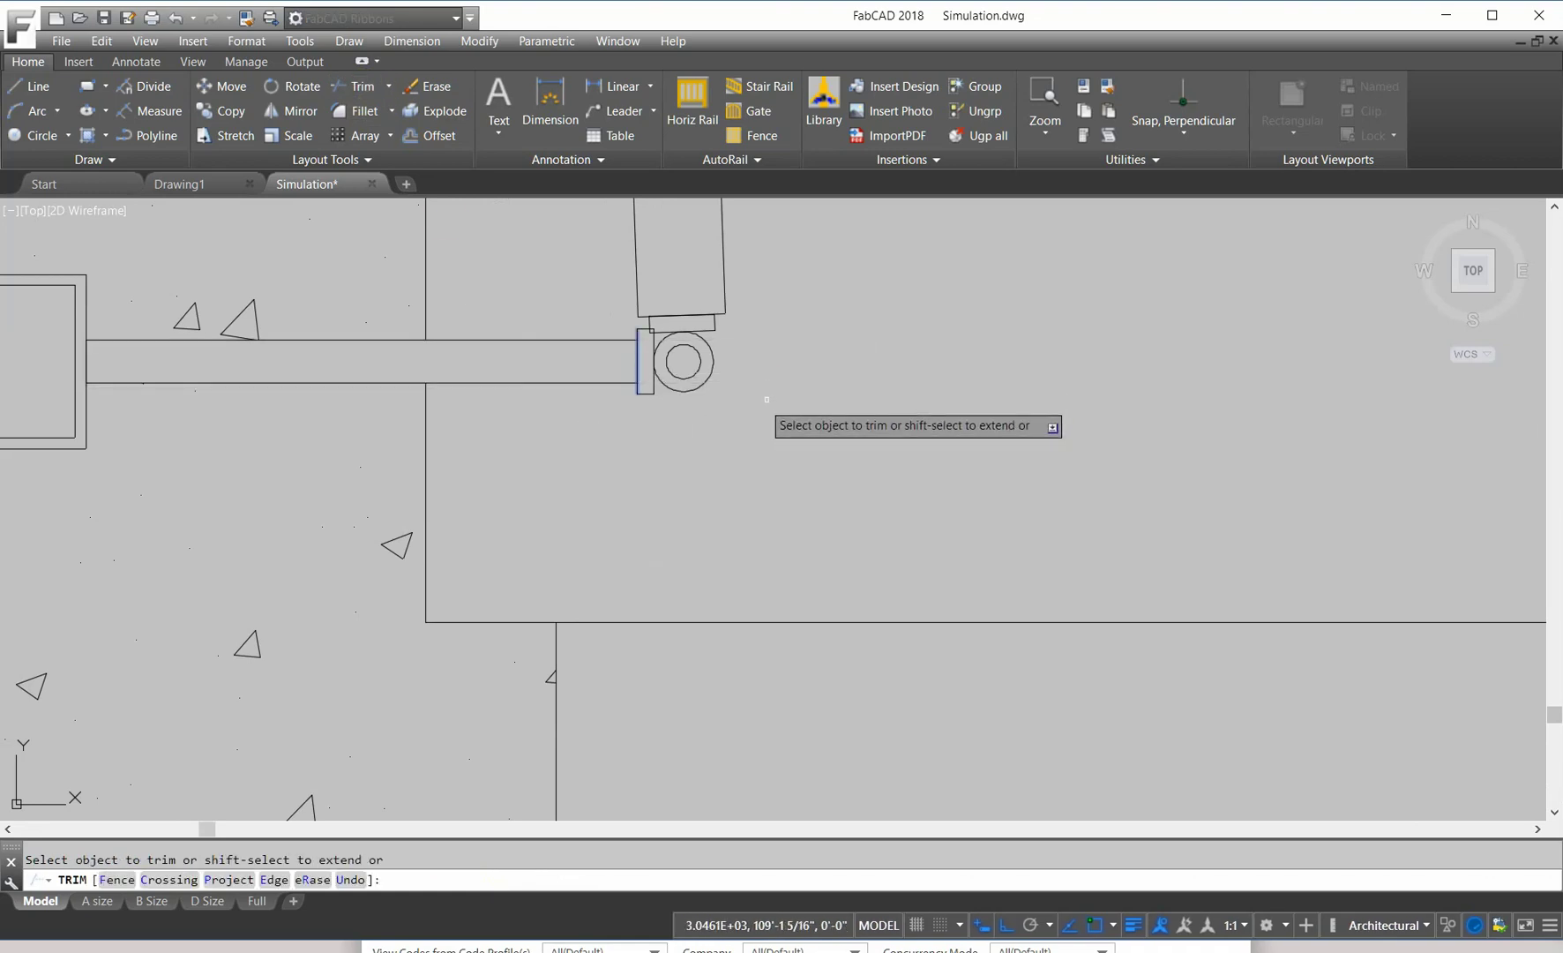
{"action": "key", "text": "Return"}
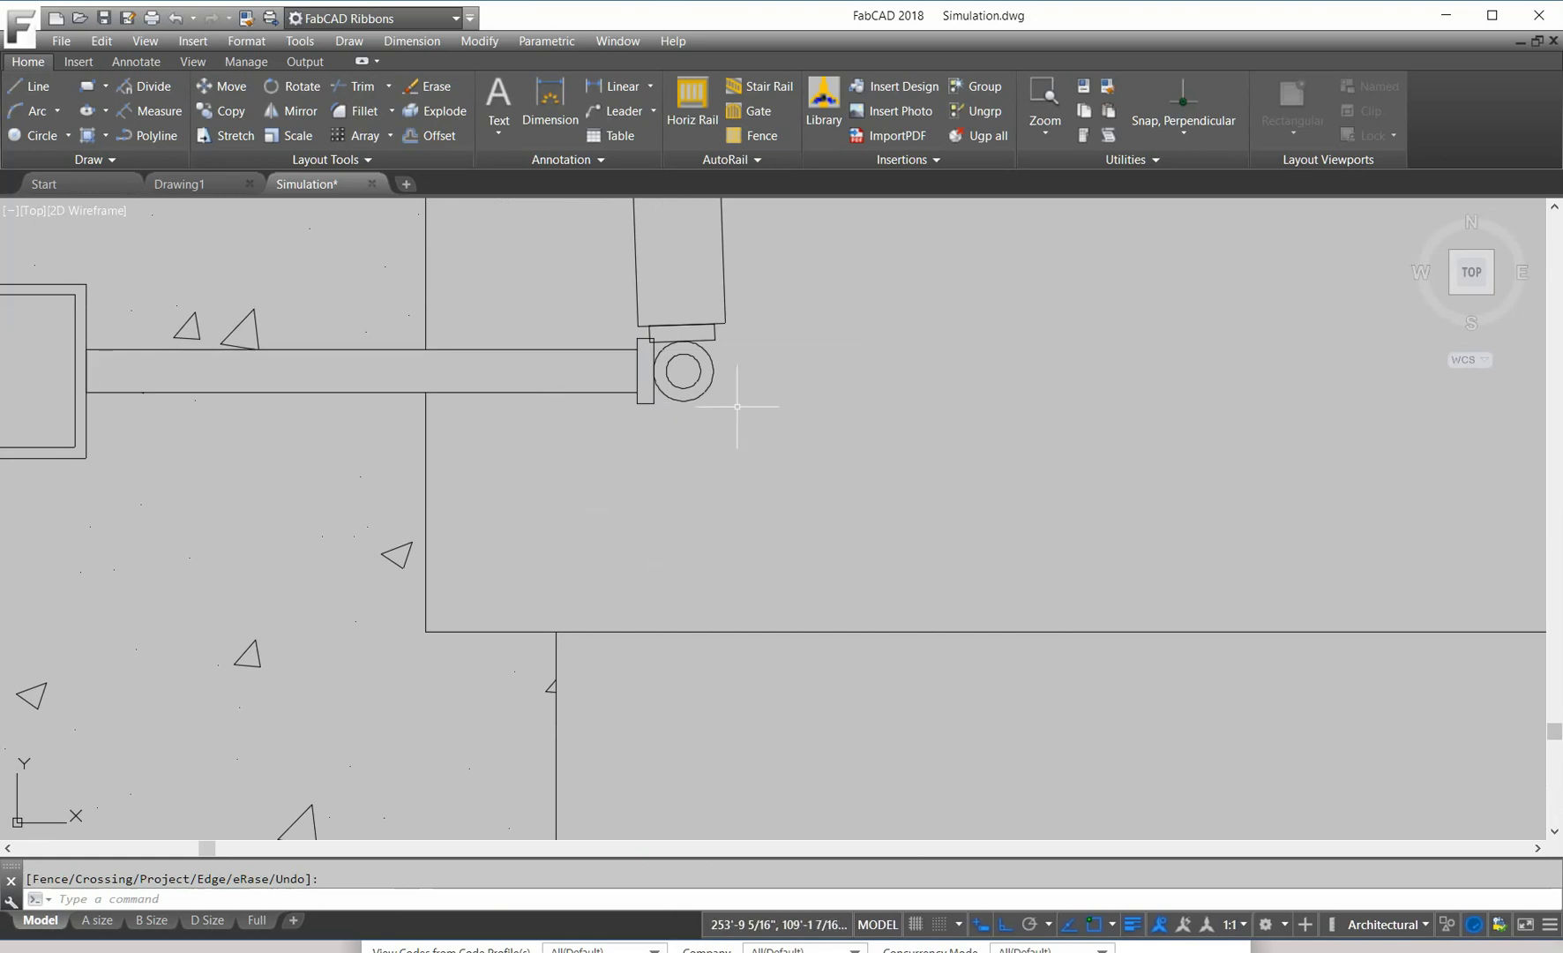
Step: Start Rotate and select the gate leaf bottom, bracket and remaining leaf piece
{"action": "scroll", "coordinate": [736, 406], "scroll_direction": "down", "scroll_amount": 5}
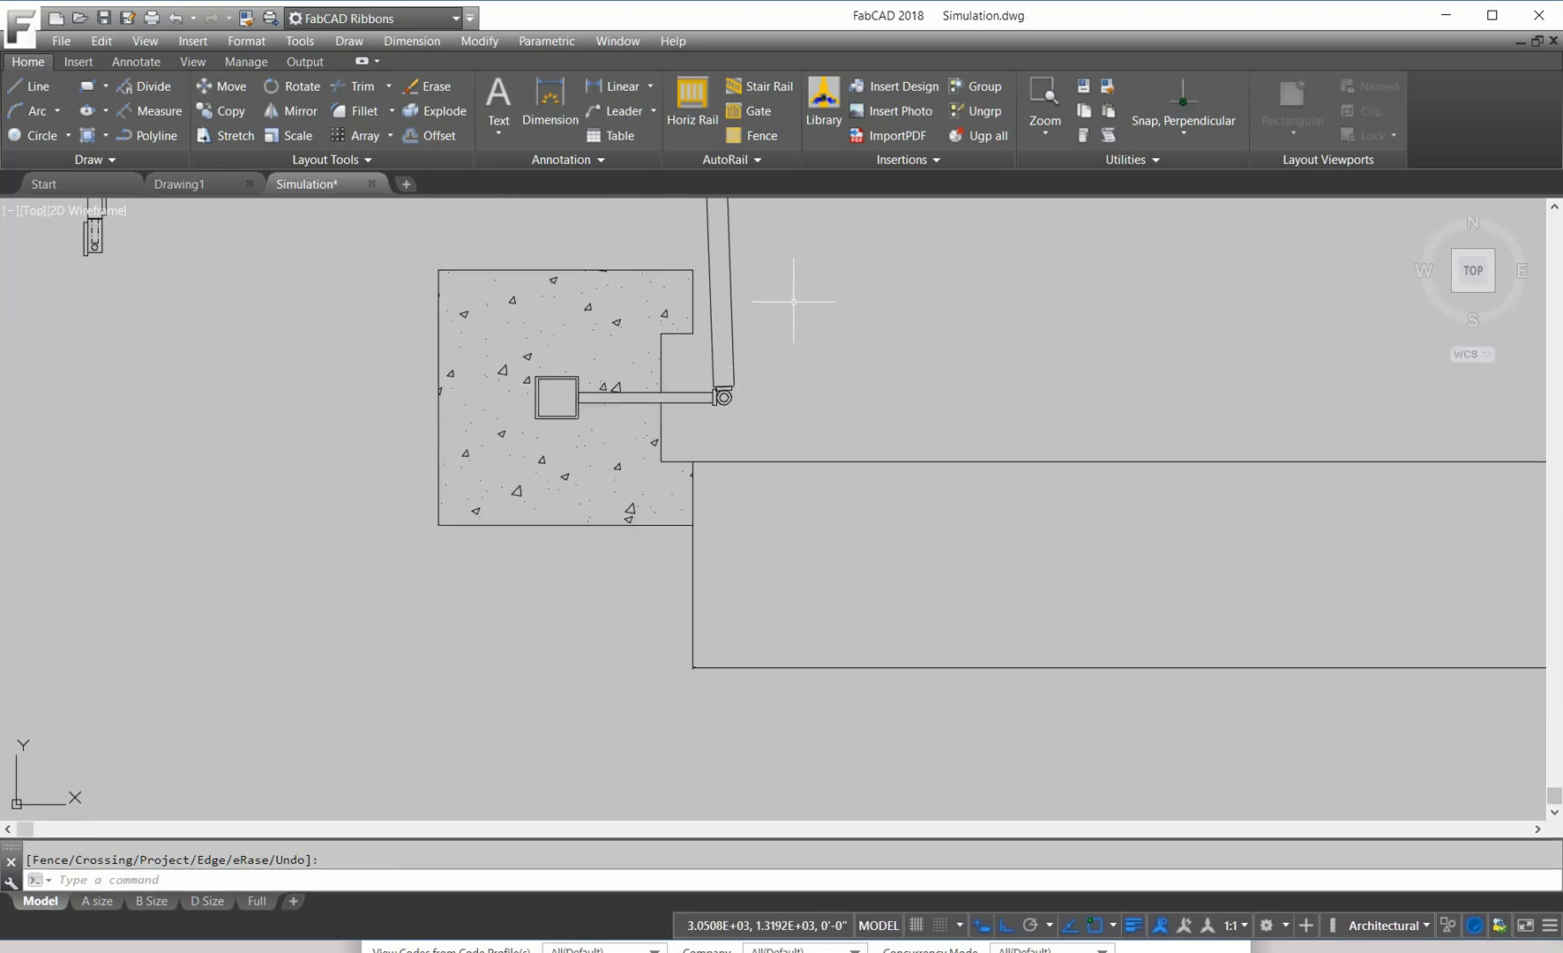
{"action": "left_click", "coordinate": [295, 88]}
{"action": "scroll", "coordinate": [769, 408], "scroll_direction": "up", "scroll_amount": 5}
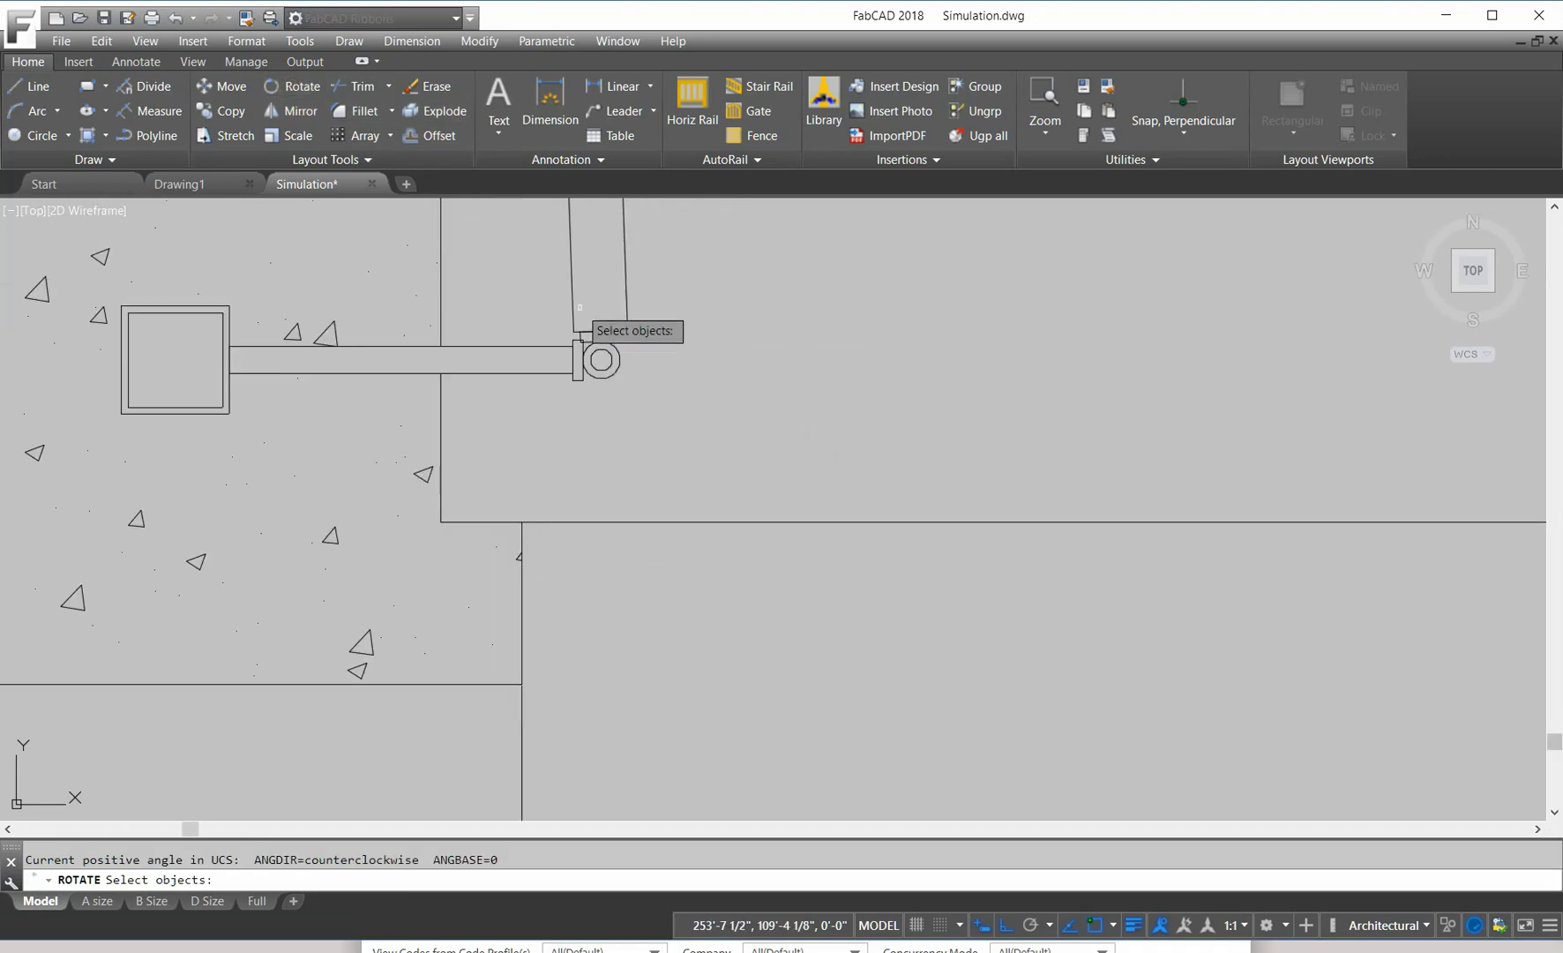
{"action": "left_click", "coordinate": [577, 300]}
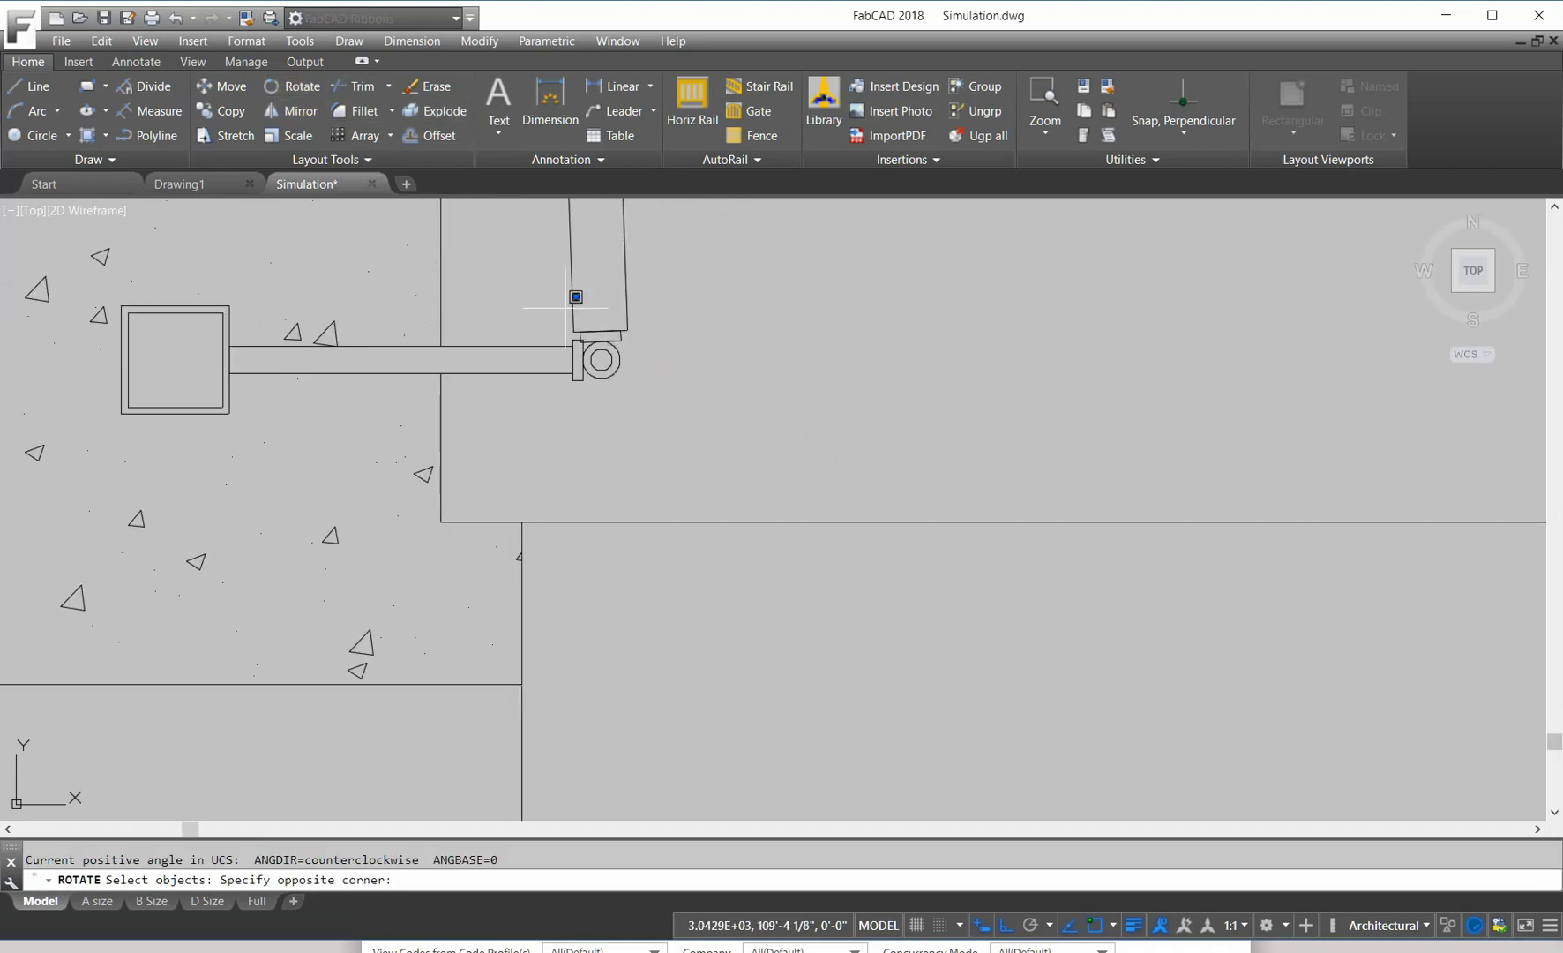
{"action": "left_click", "coordinate": [626, 344]}
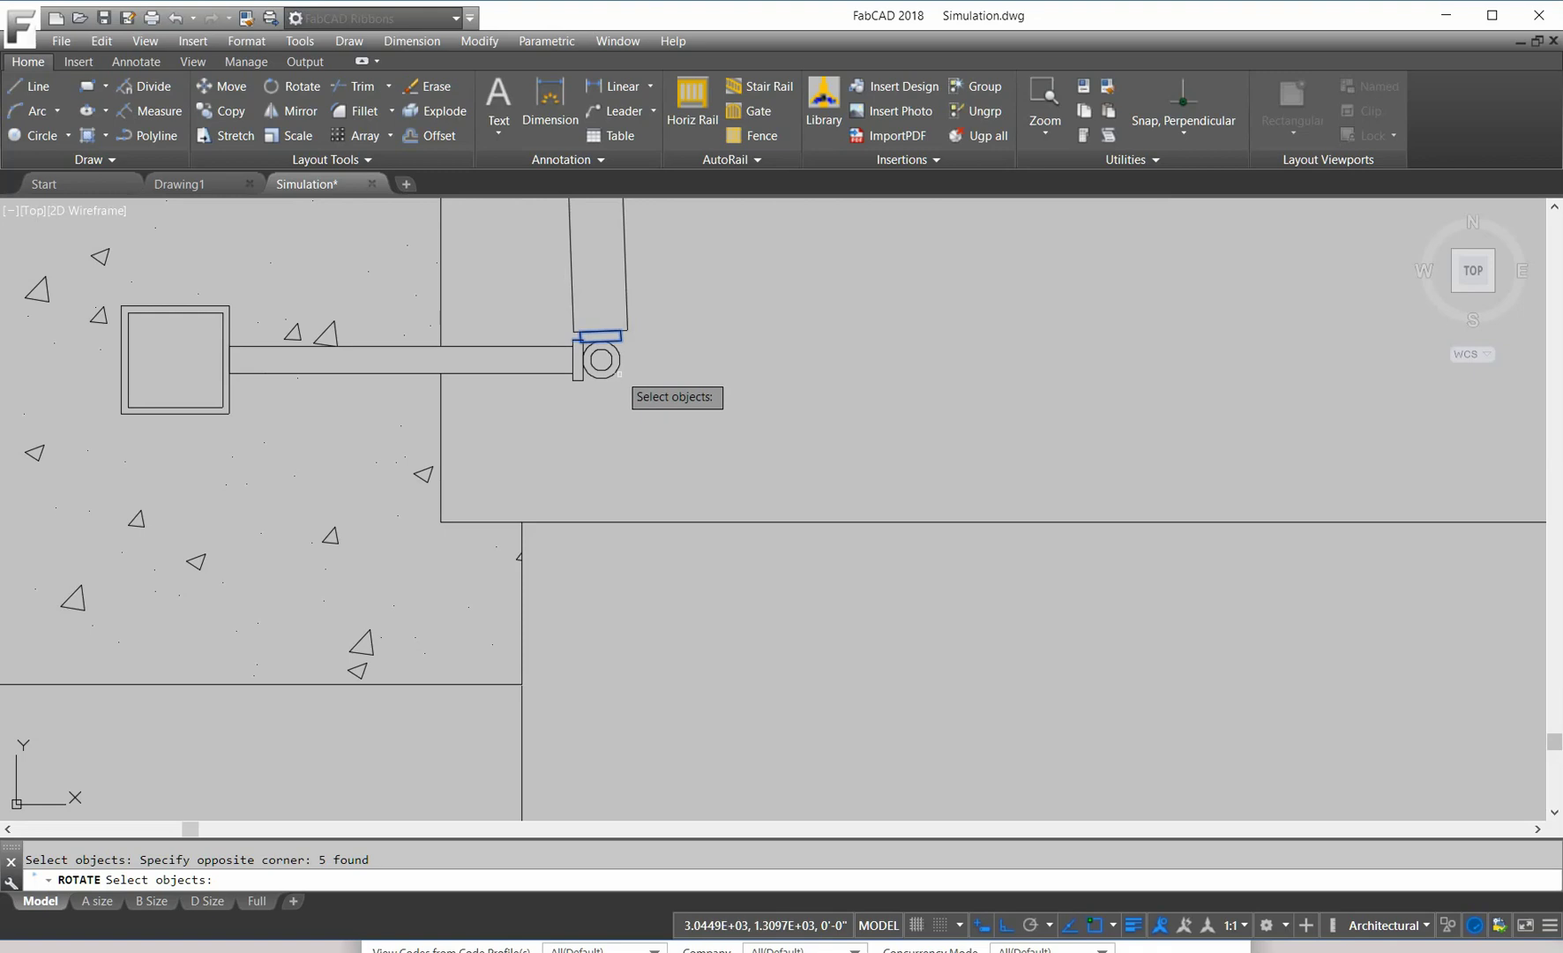
{"action": "left_click", "coordinate": [672, 305]}
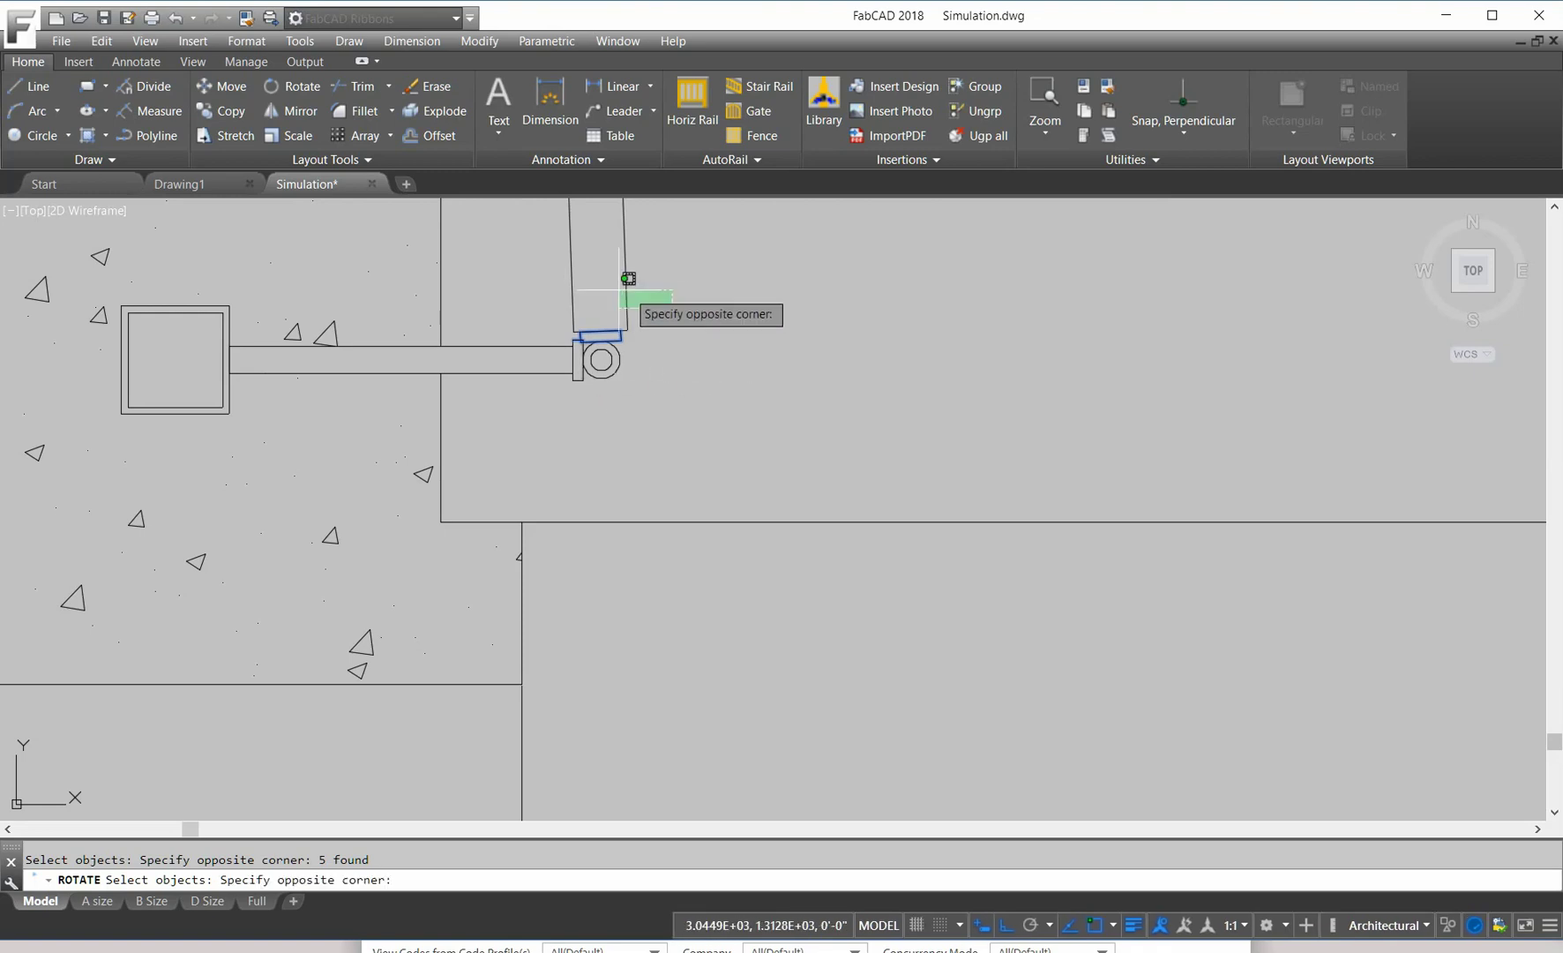
{"action": "left_click", "coordinate": [622, 290]}
Step: Remove the hinge plate from the rotation selection
{"action": "scroll", "coordinate": [635, 318], "scroll_direction": "up", "scroll_amount": 5}
{"action": "middle_click_drag", "start_coordinate": [644, 338], "coordinate": [972, 426]}
{"action": "scroll", "coordinate": [697, 454], "scroll_direction": "up", "scroll_amount": 4}
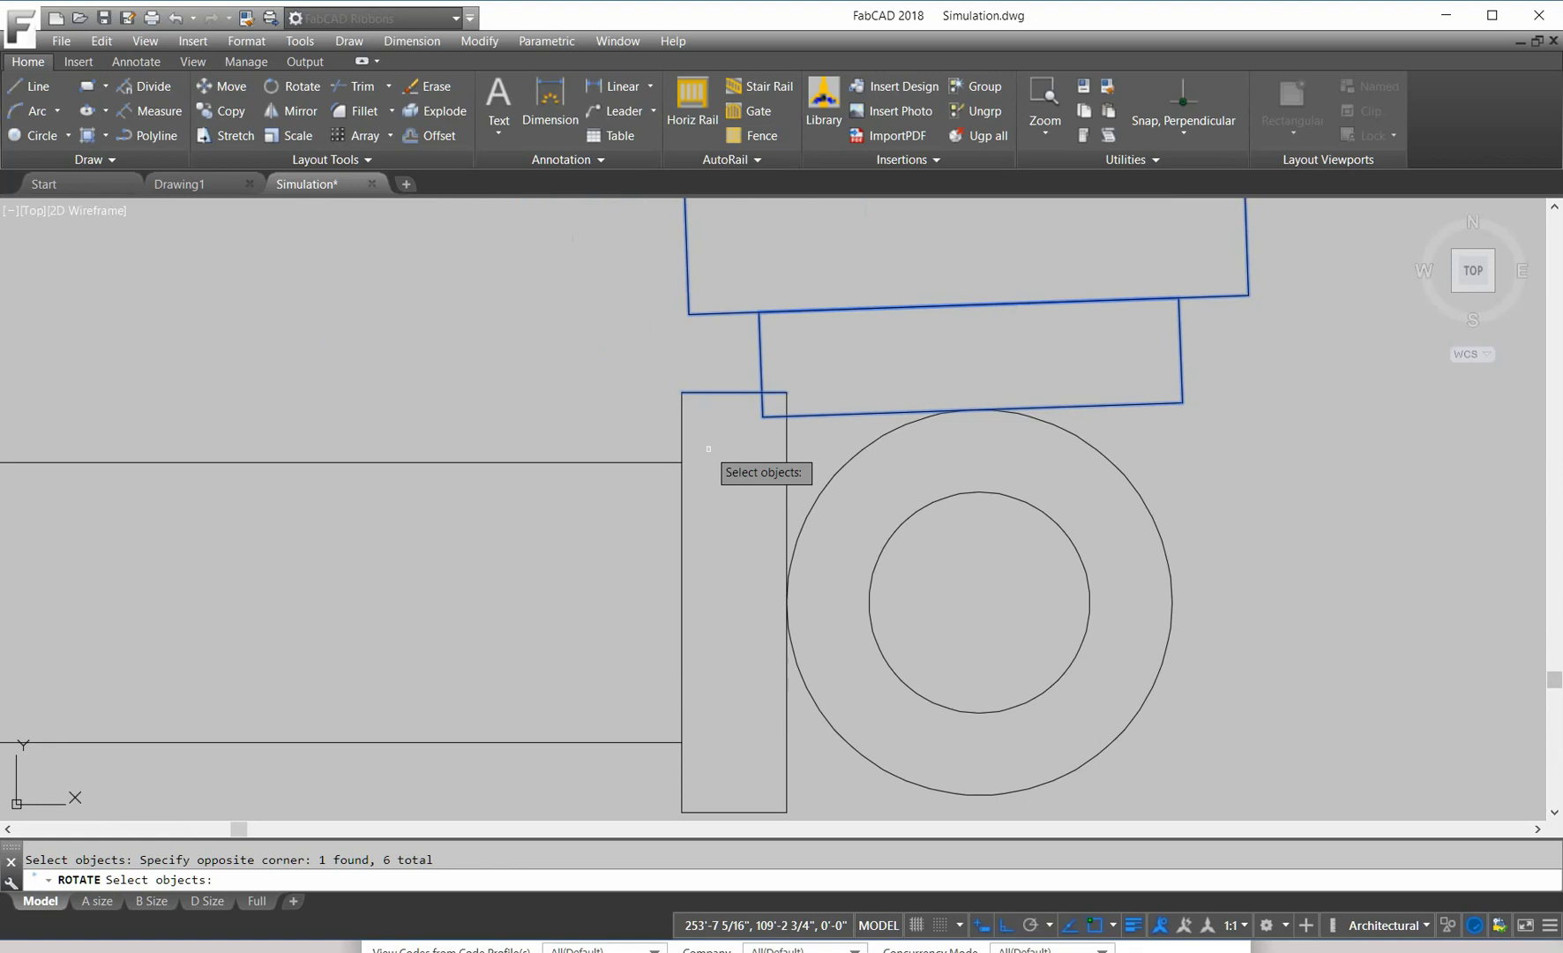
{"action": "key", "text": "Return"}
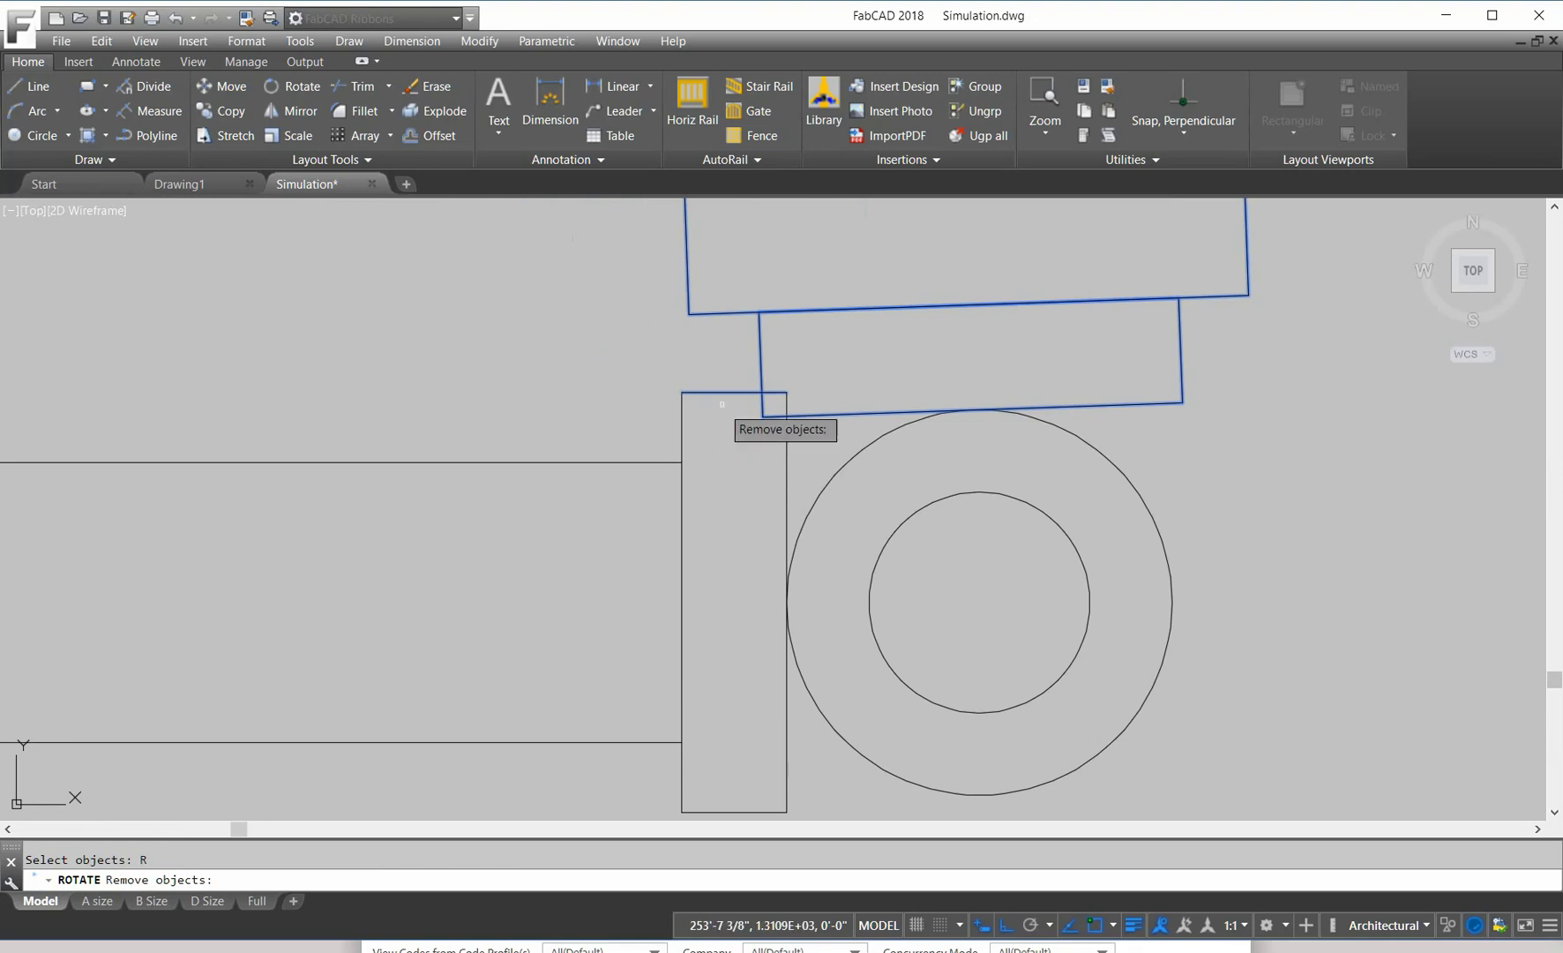
{"action": "left_click", "coordinate": [719, 392]}
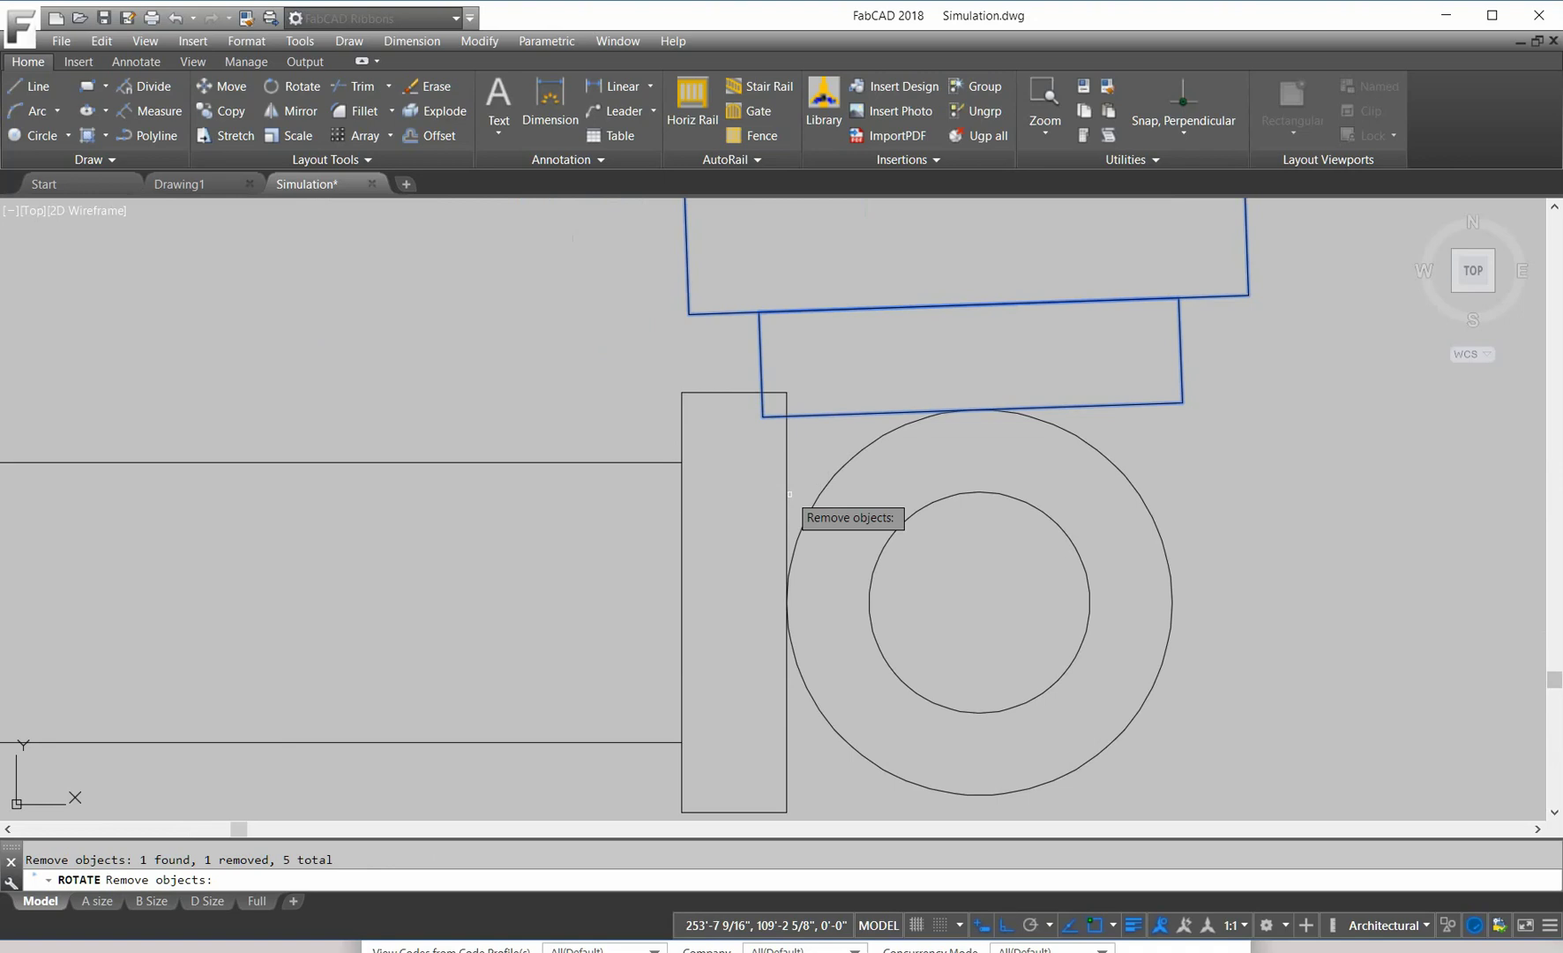
Step: Zoom out to the whole gate layout, then frame the left column, leaf and 18'6" opening dimension
{"action": "scroll", "coordinate": [644, 464], "scroll_direction": "down", "scroll_amount": 8}
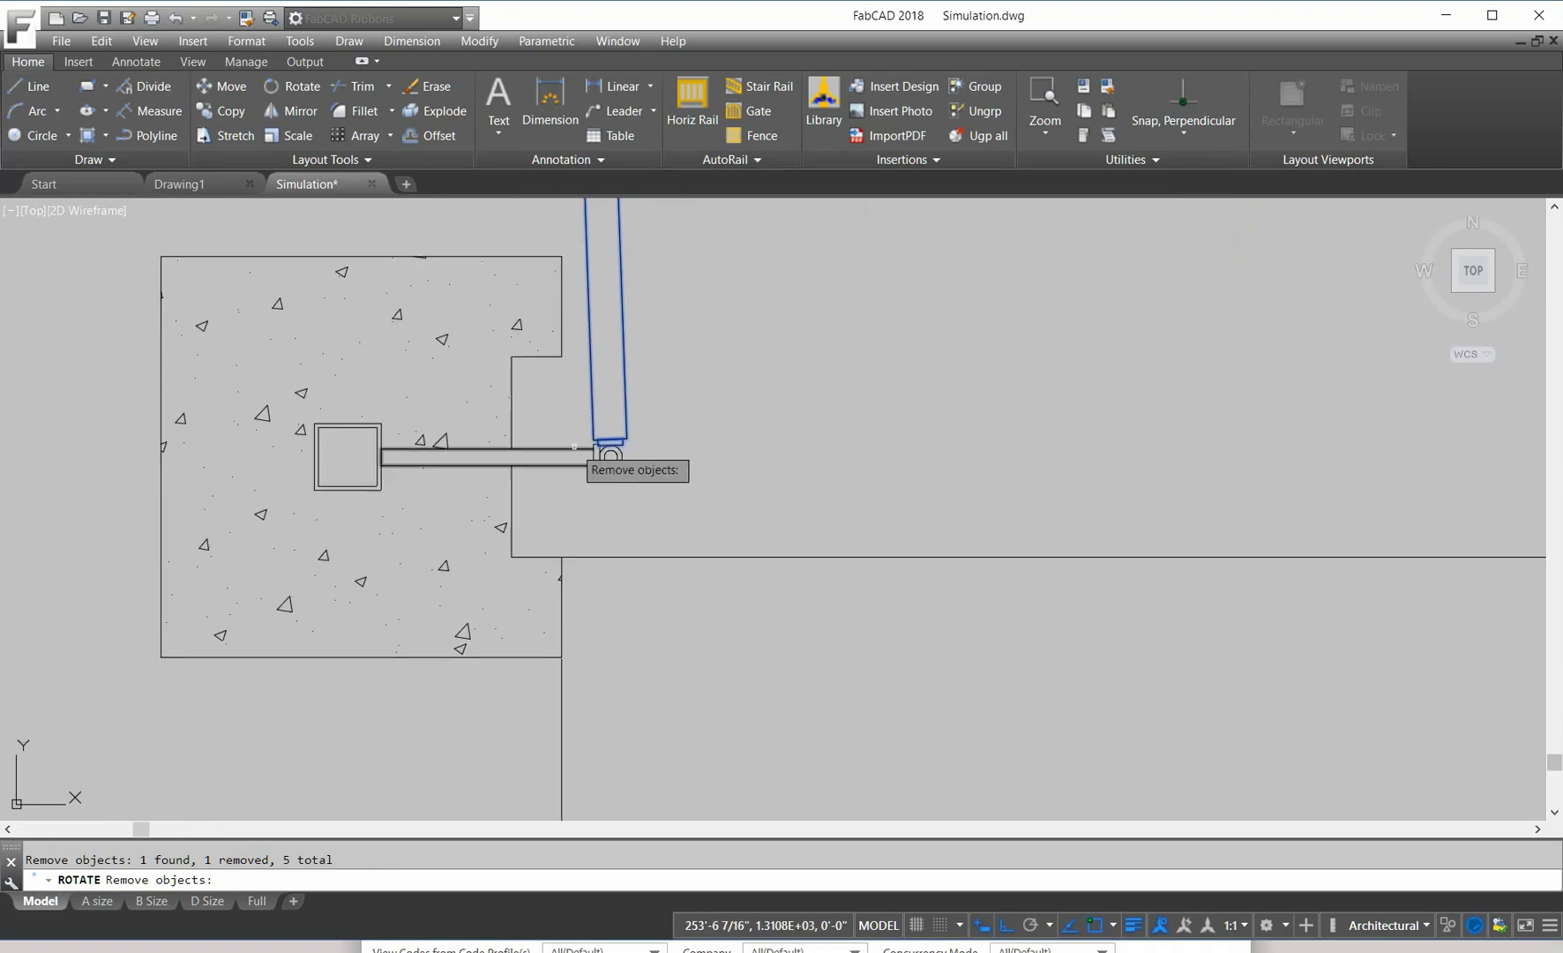
{"action": "mouse_move", "coordinate": [182, 450]}
{"action": "middle_mouse_down"}
{"action": "mouse_move", "coordinate": [803, 546]}
{"action": "mouse_move", "coordinate": [1144, 553]}
{"action": "middle_mouse_up"}
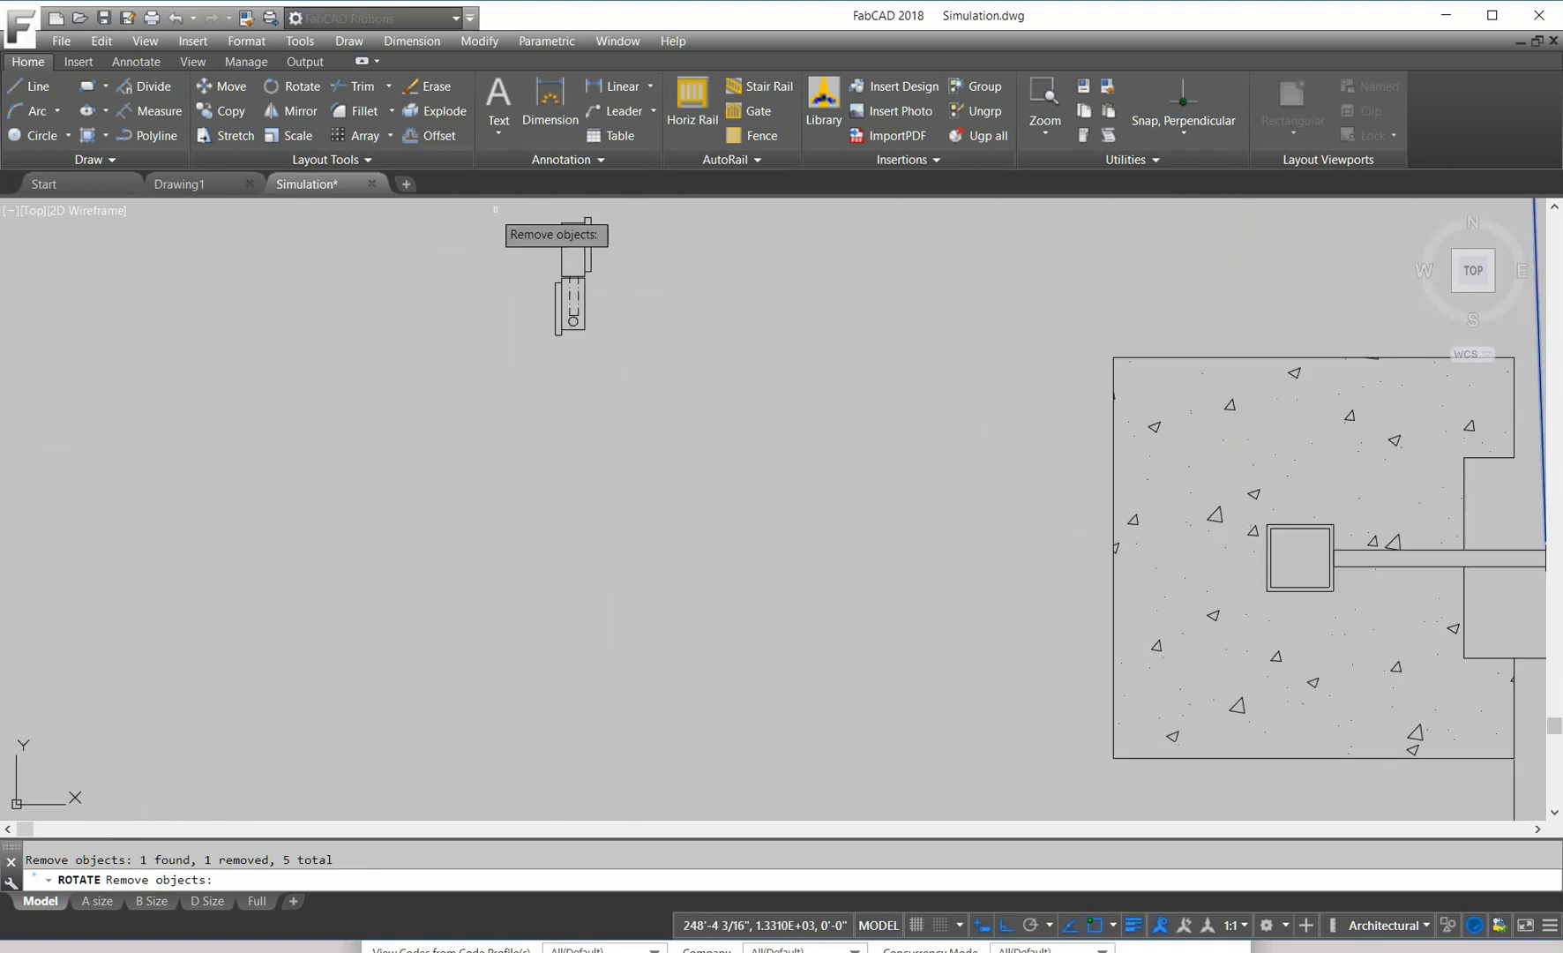
{"action": "middle_click", "coordinate": [1435, 521]}
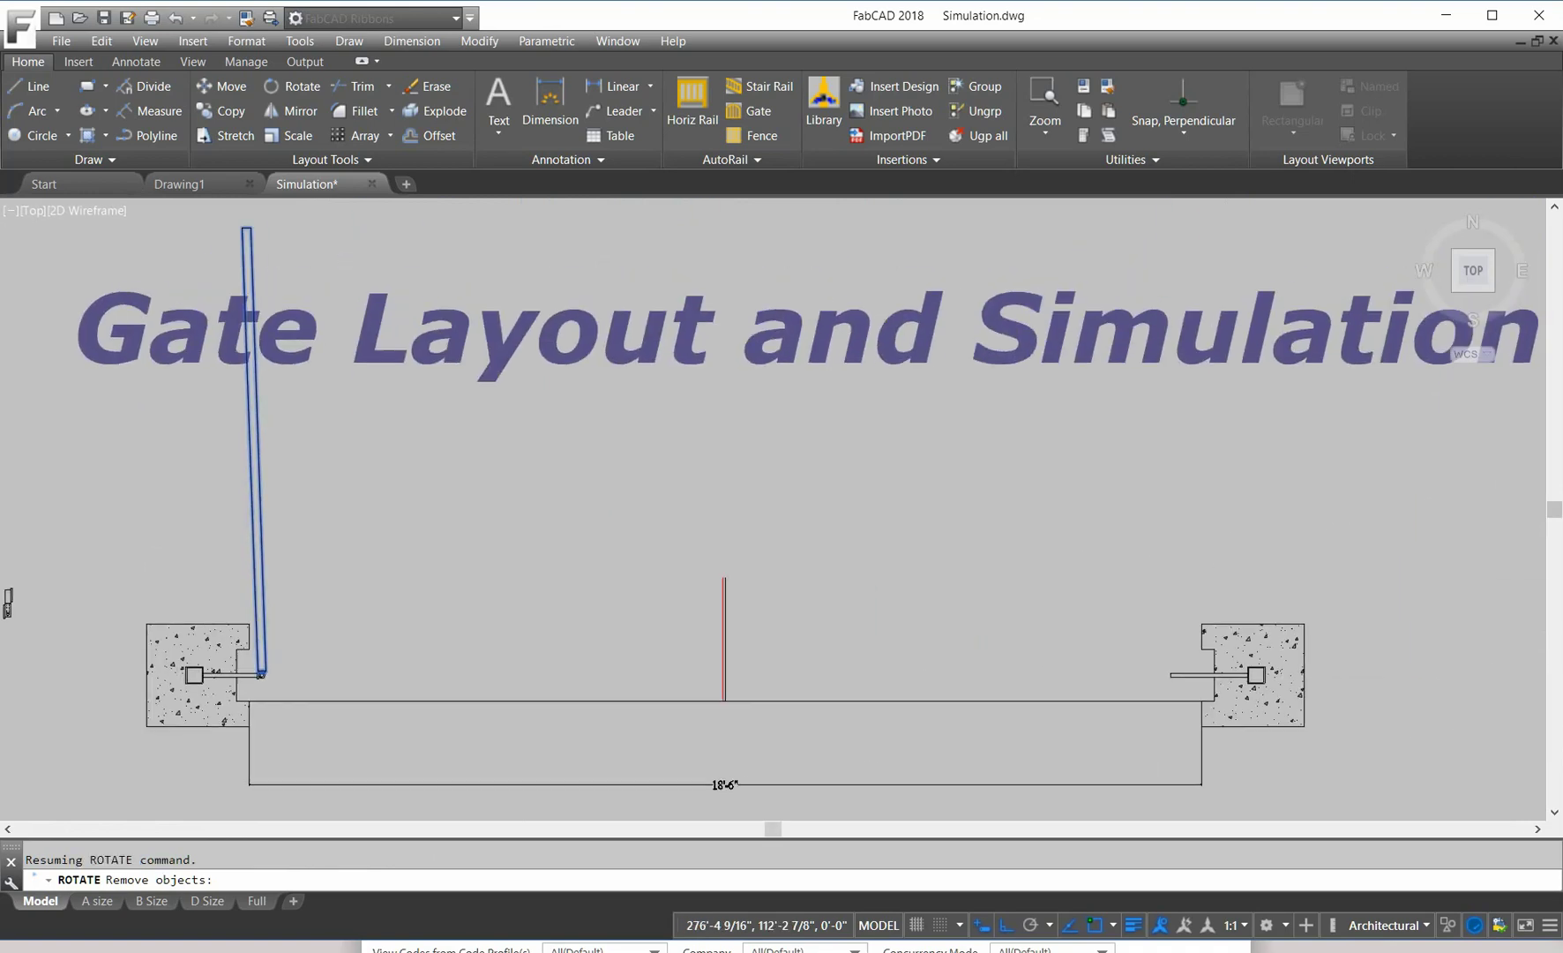
{"action": "scroll", "coordinate": [890, 496], "scroll_direction": "up", "scroll_amount": 2}
{"action": "middle_click_drag", "start_coordinate": [632, 456], "coordinate": [1406, 401]}
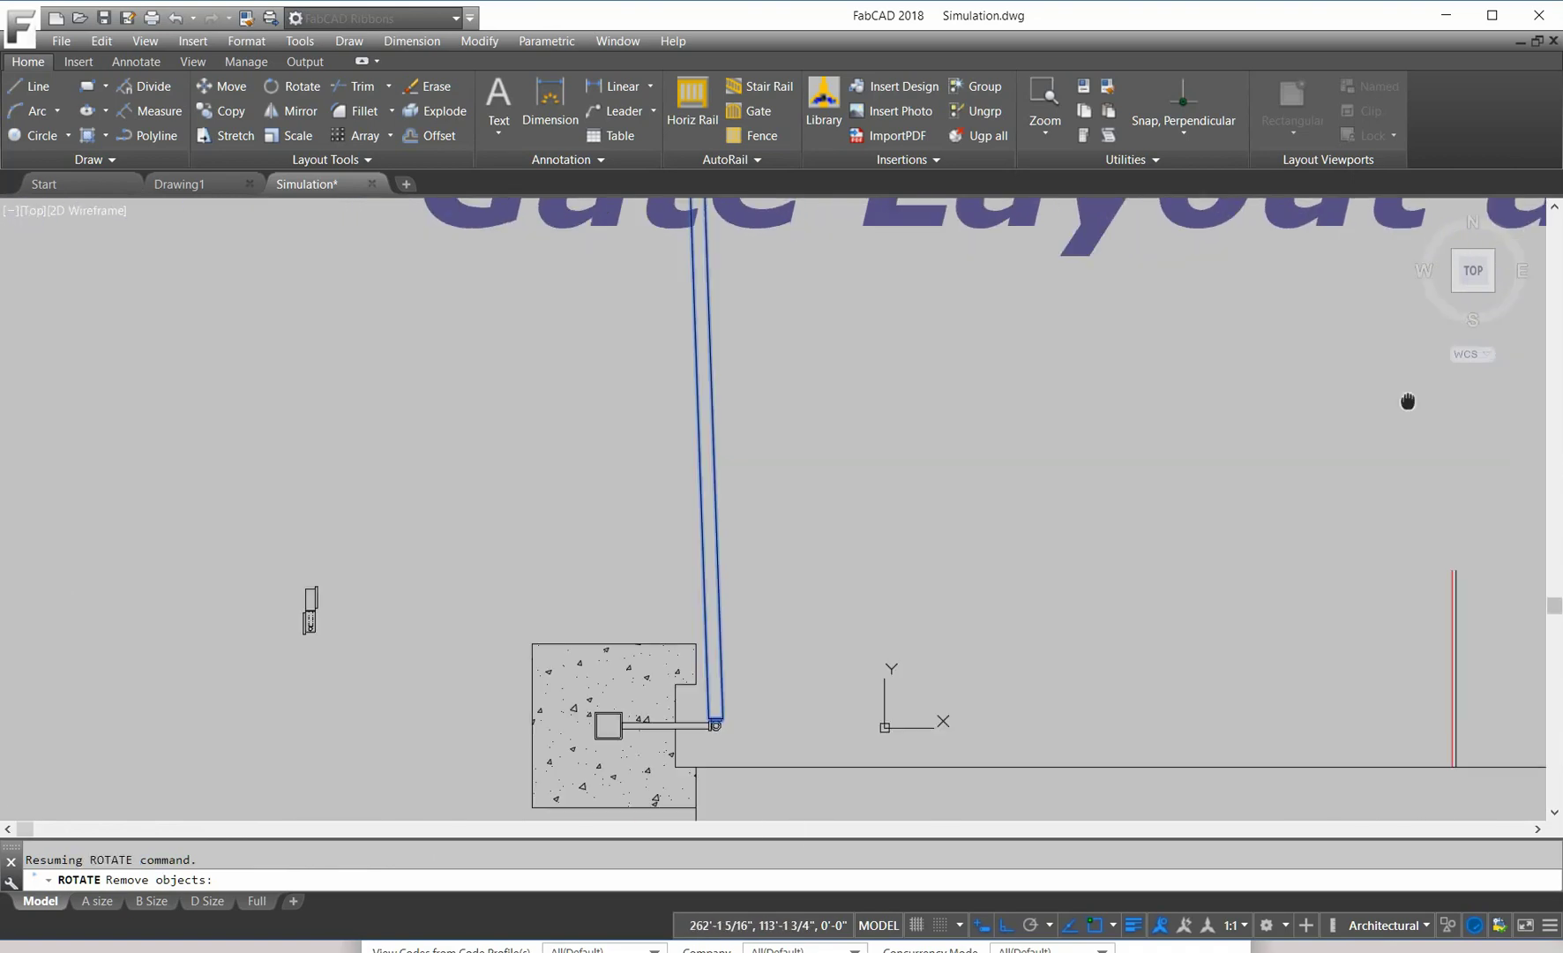
{"action": "middle_click_drag", "start_coordinate": [1030, 488], "coordinate": [1039, 384]}
{"action": "scroll", "coordinate": [1039, 384], "scroll_direction": "down", "scroll_amount": 2}
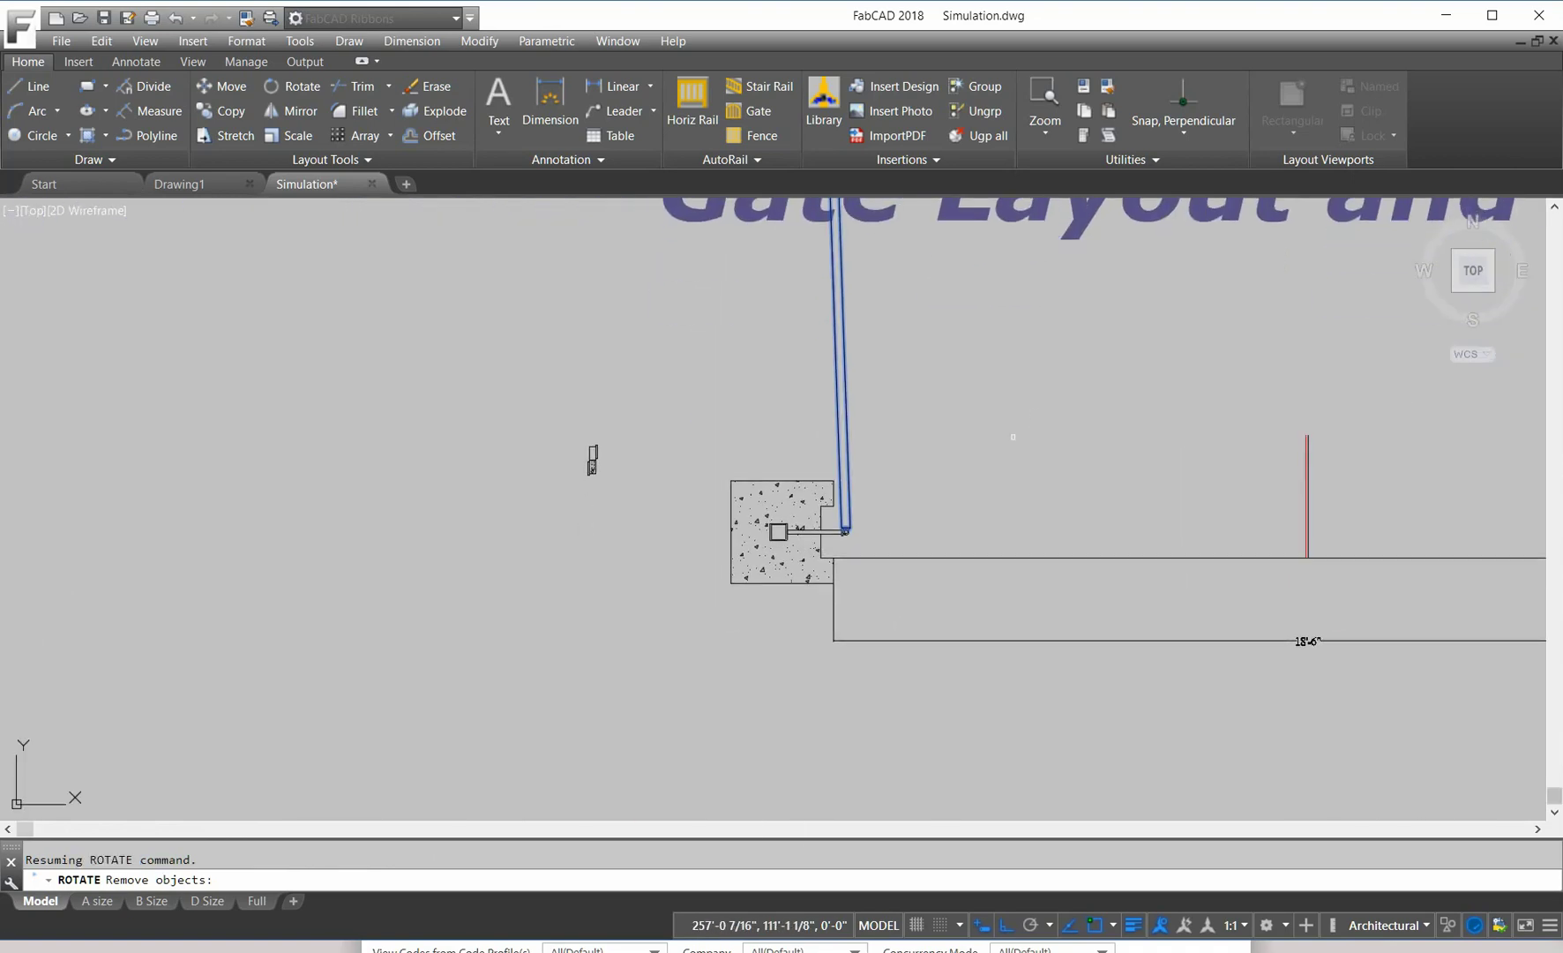
{"action": "scroll", "coordinate": [887, 514], "scroll_direction": "up", "scroll_amount": 2}
{"action": "scroll", "coordinate": [841, 510], "scroll_direction": "up", "scroll_amount": 5}
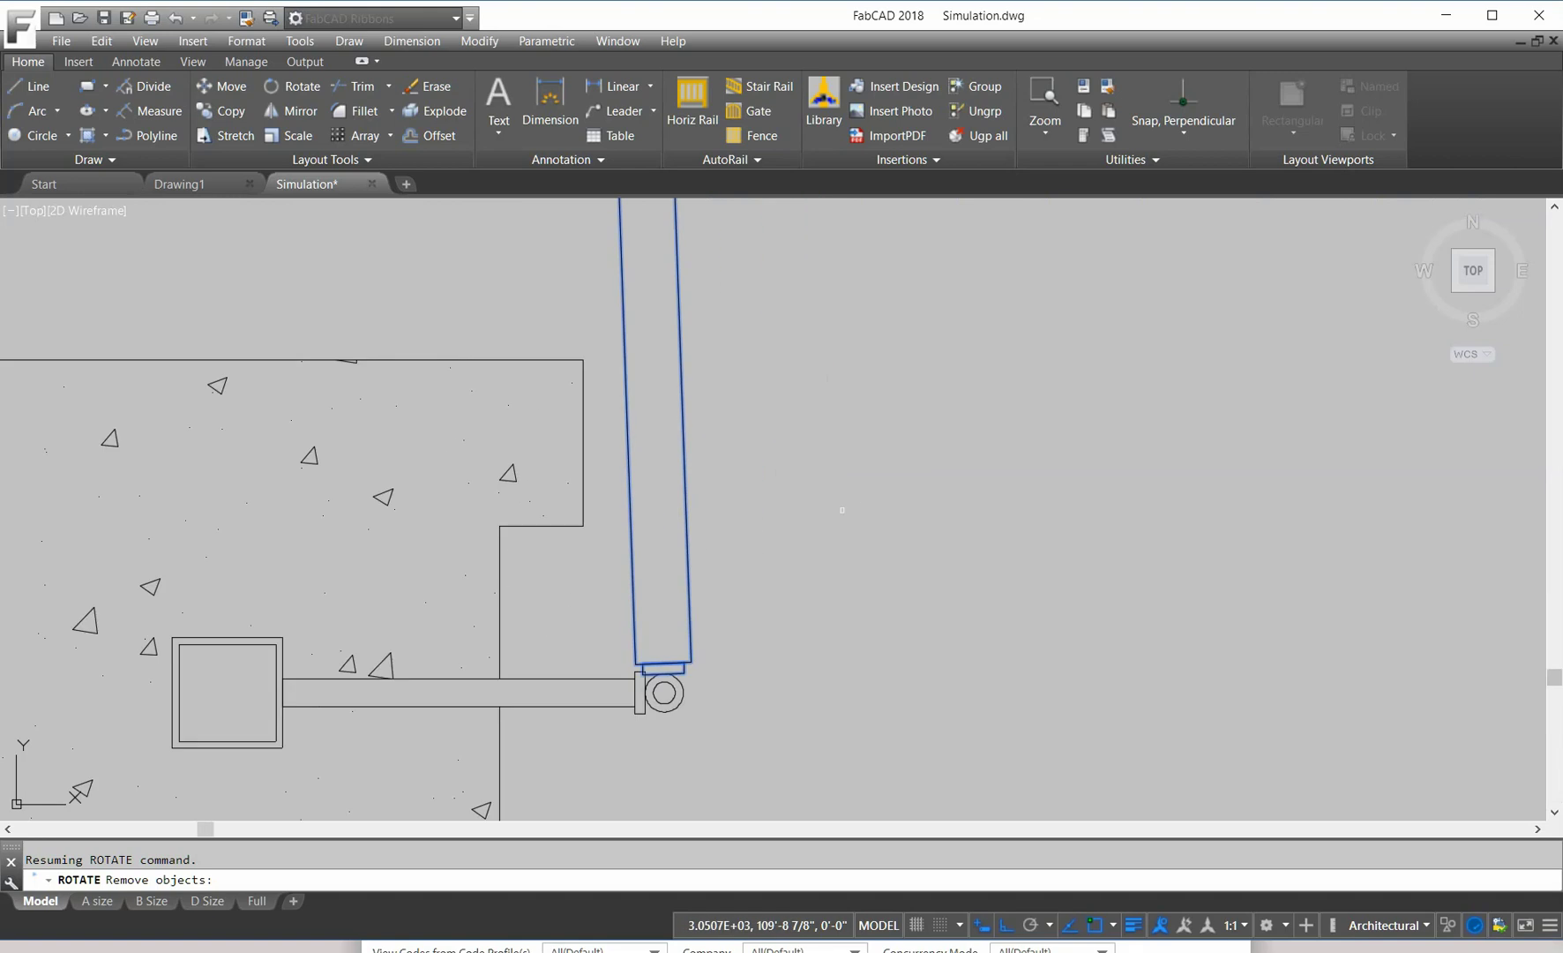
Step: Rotate the leaf about the hinge centre with reference angle 92° and new angle 0°
{"action": "key", "text": "Return"}
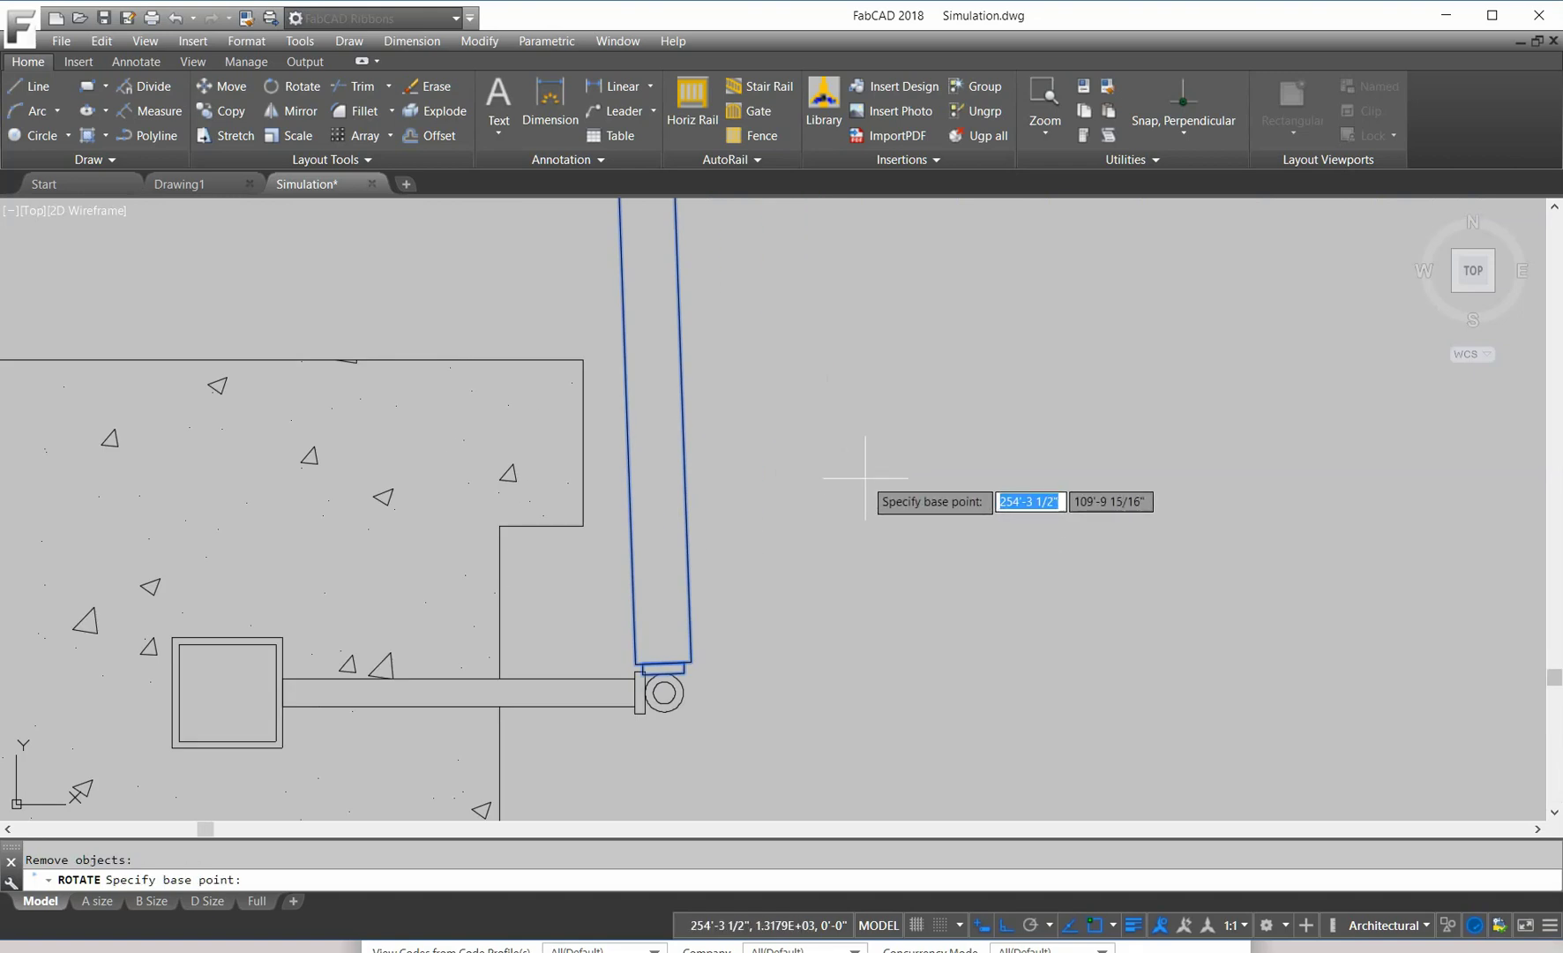
{"action": "left_click", "coordinate": [664, 692]}
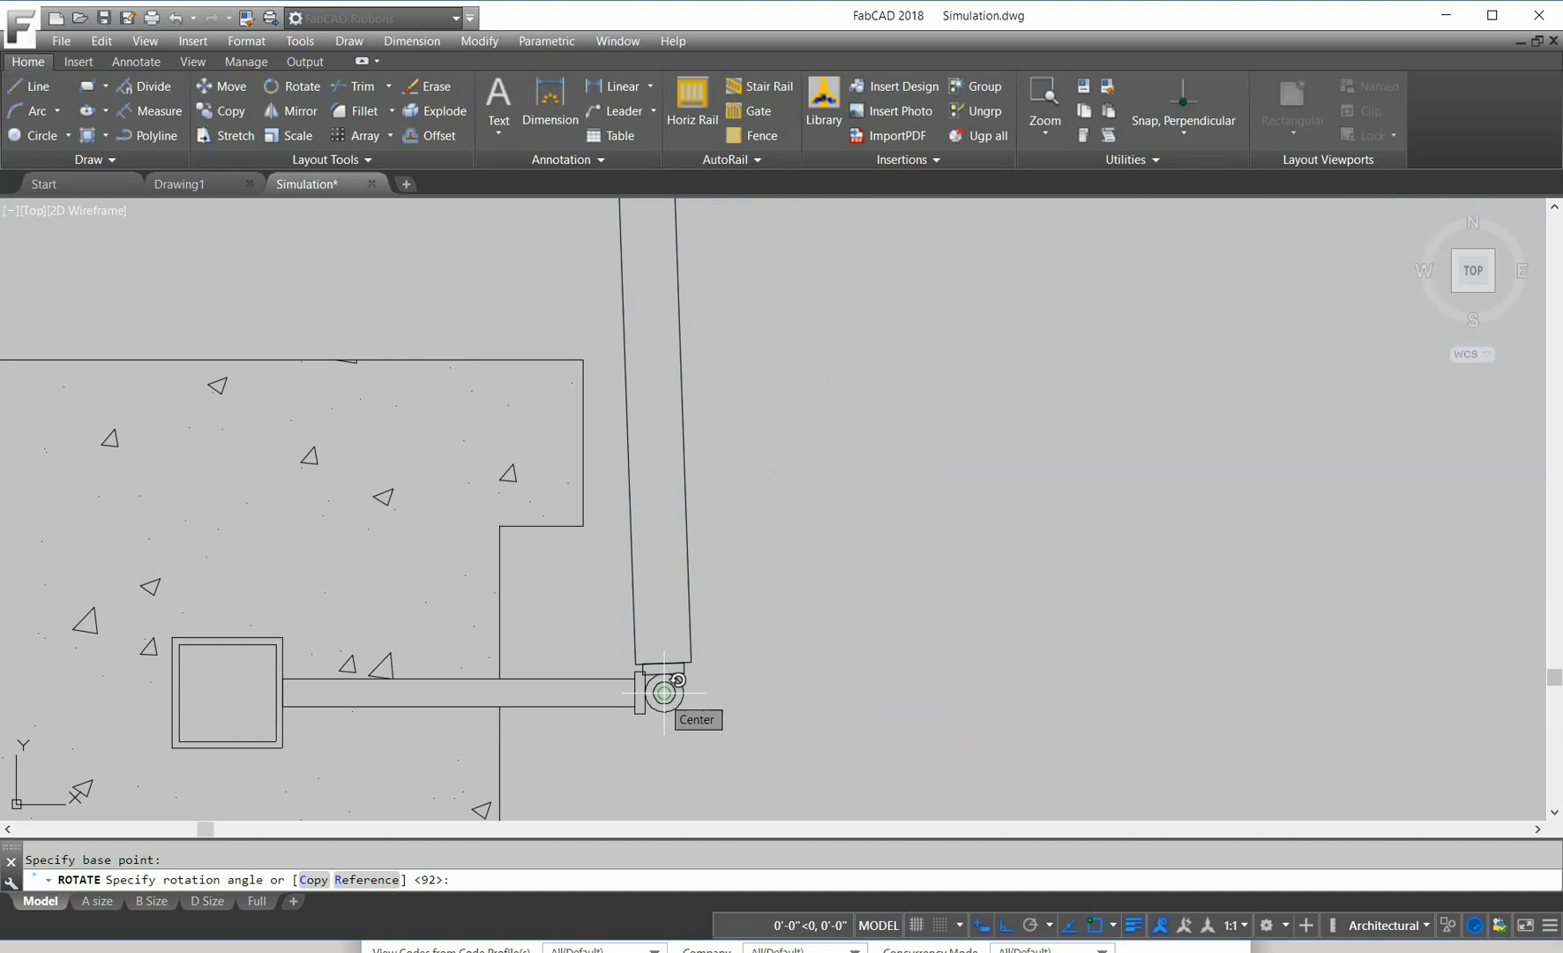
{"action": "left_click", "coordinate": [366, 879]}
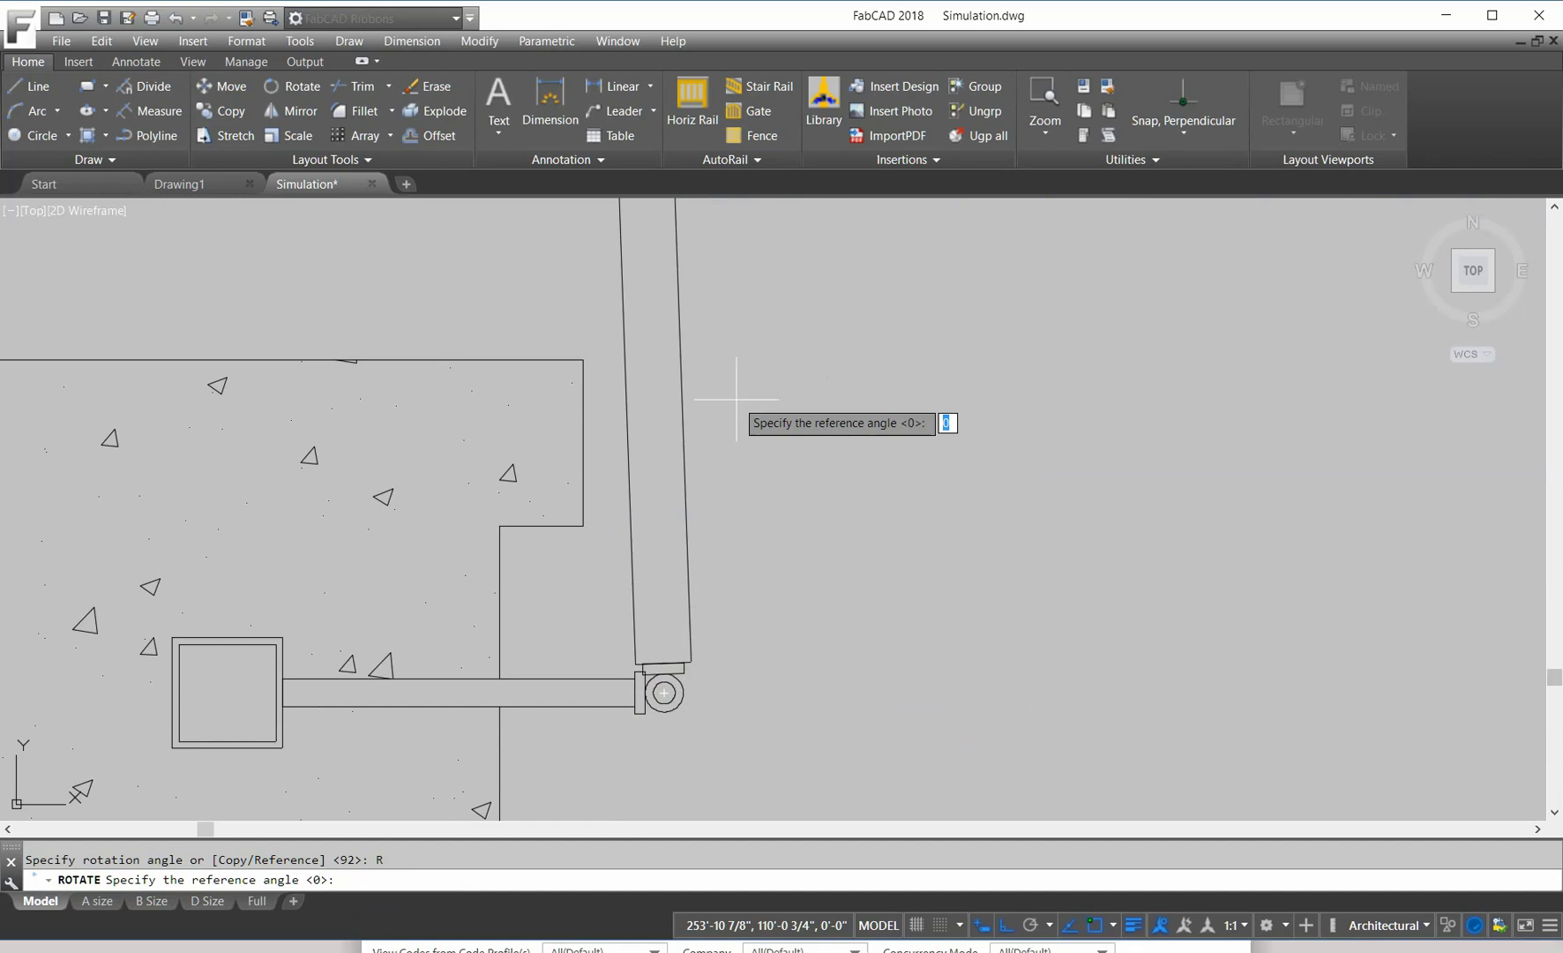
{"action": "type", "text": "92"}
{"action": "key", "text": "Return"}
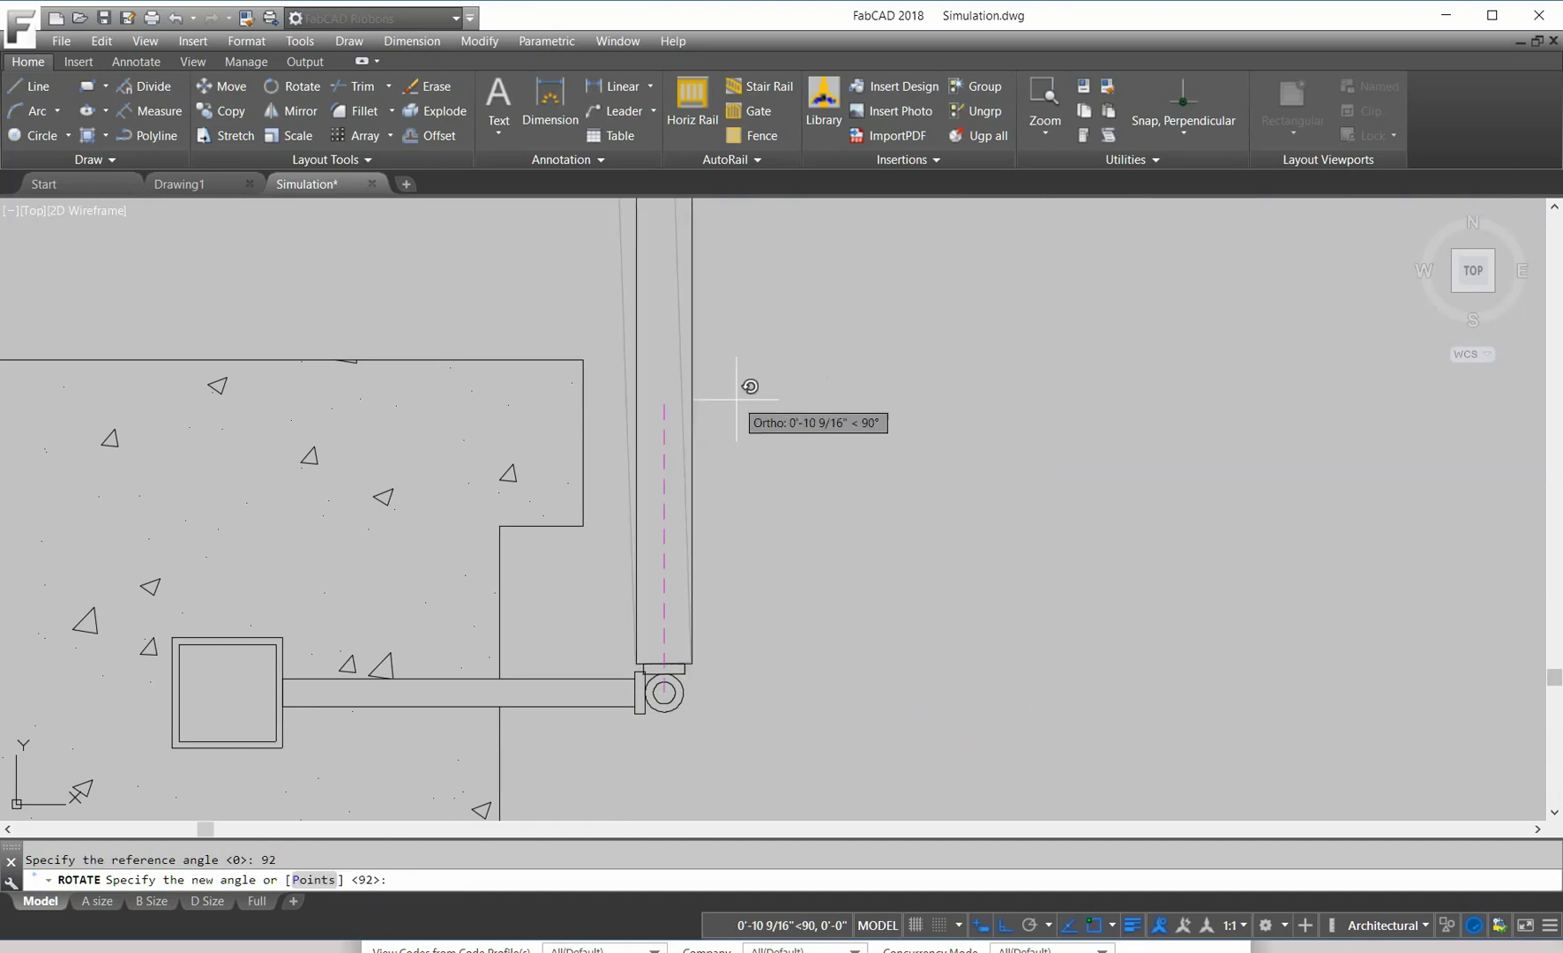
{"action": "type", "text": "0"}
{"action": "key", "text": "Return"}
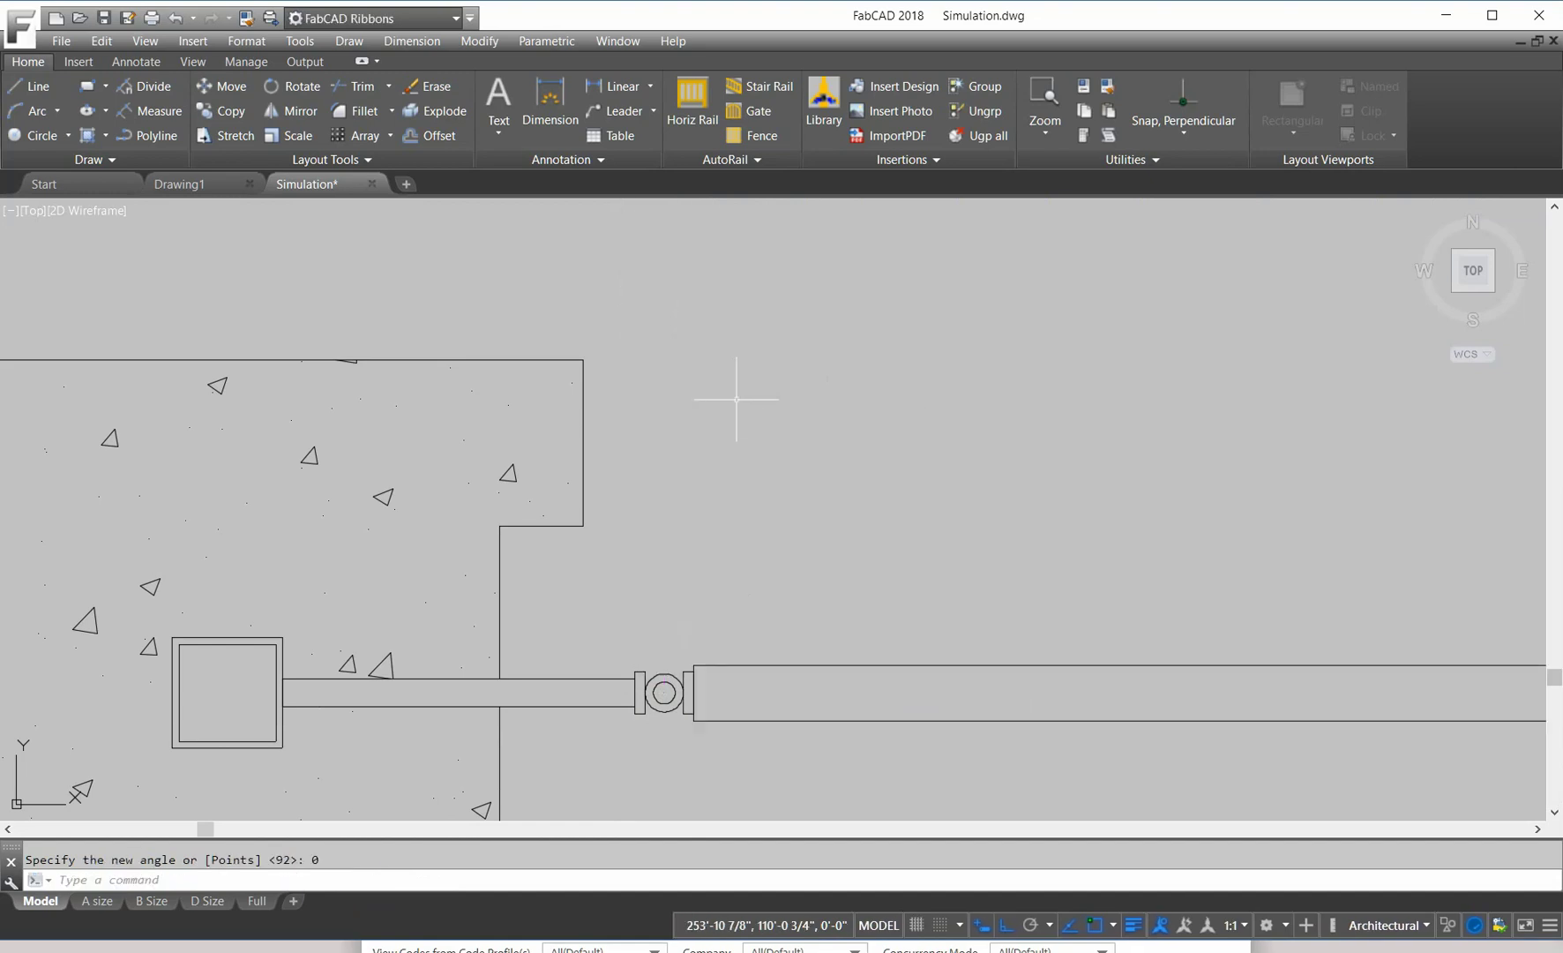
Step: Stretch the leaf's right end from its top-right corner perpendicular to the red centerline
{"action": "scroll", "coordinate": [1109, 468], "scroll_direction": "down", "scroll_amount": 5}
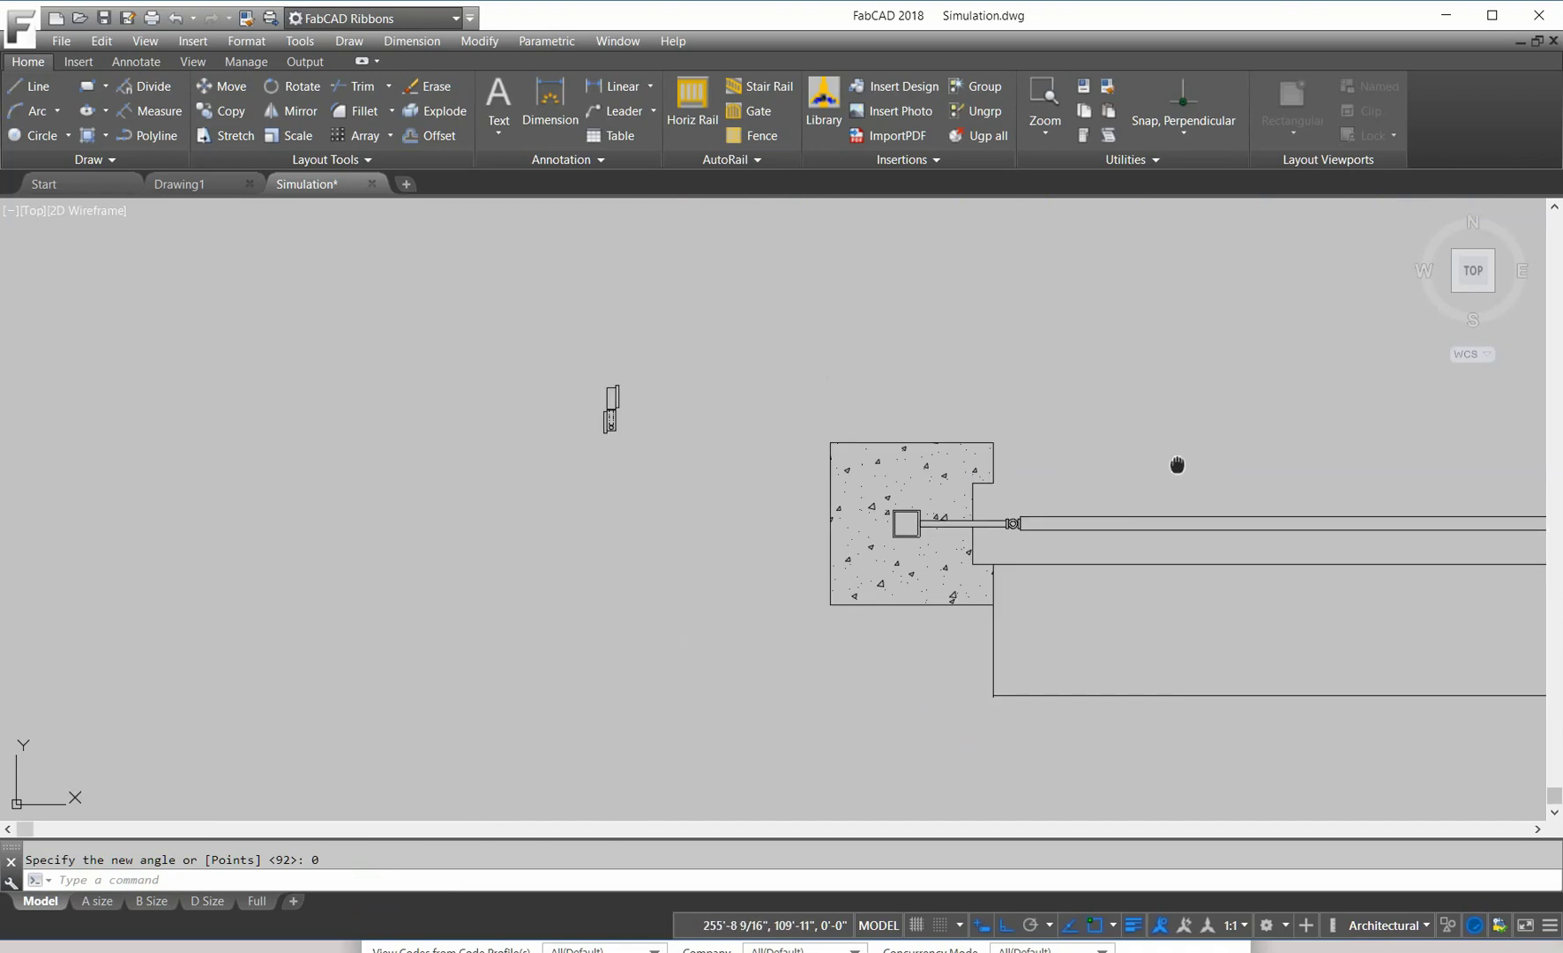
{"action": "middle_click_drag", "start_coordinate": [1176, 464], "coordinate": [724, 418]}
{"action": "scroll", "coordinate": [1187, 492], "scroll_direction": "up", "scroll_amount": 6}
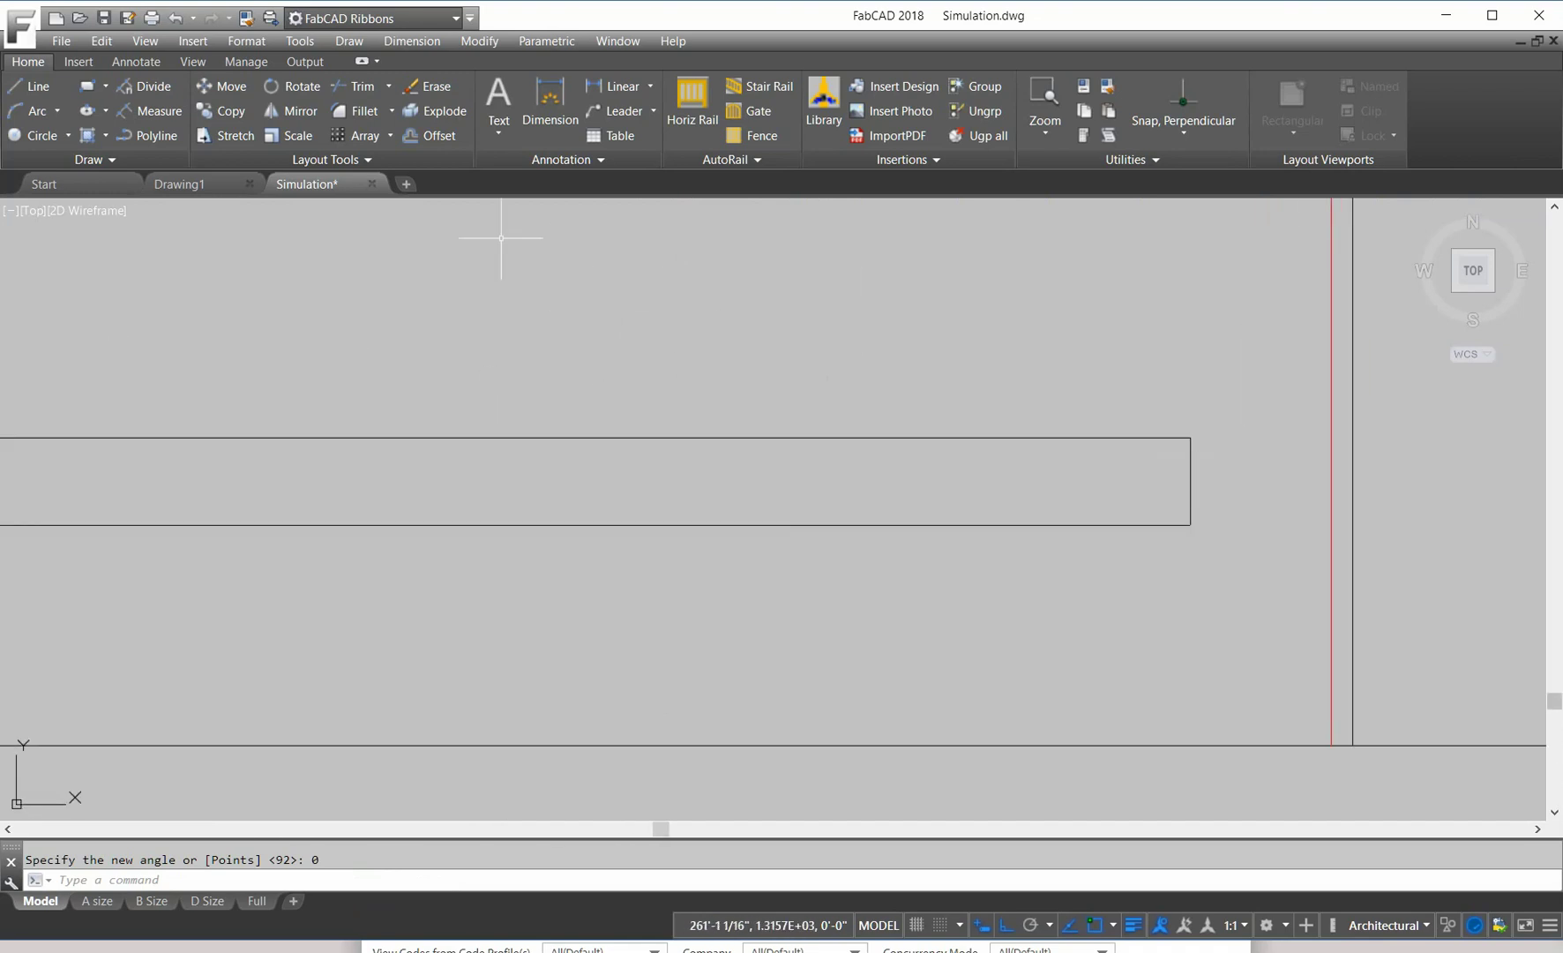
{"action": "left_click", "coordinate": [226, 135]}
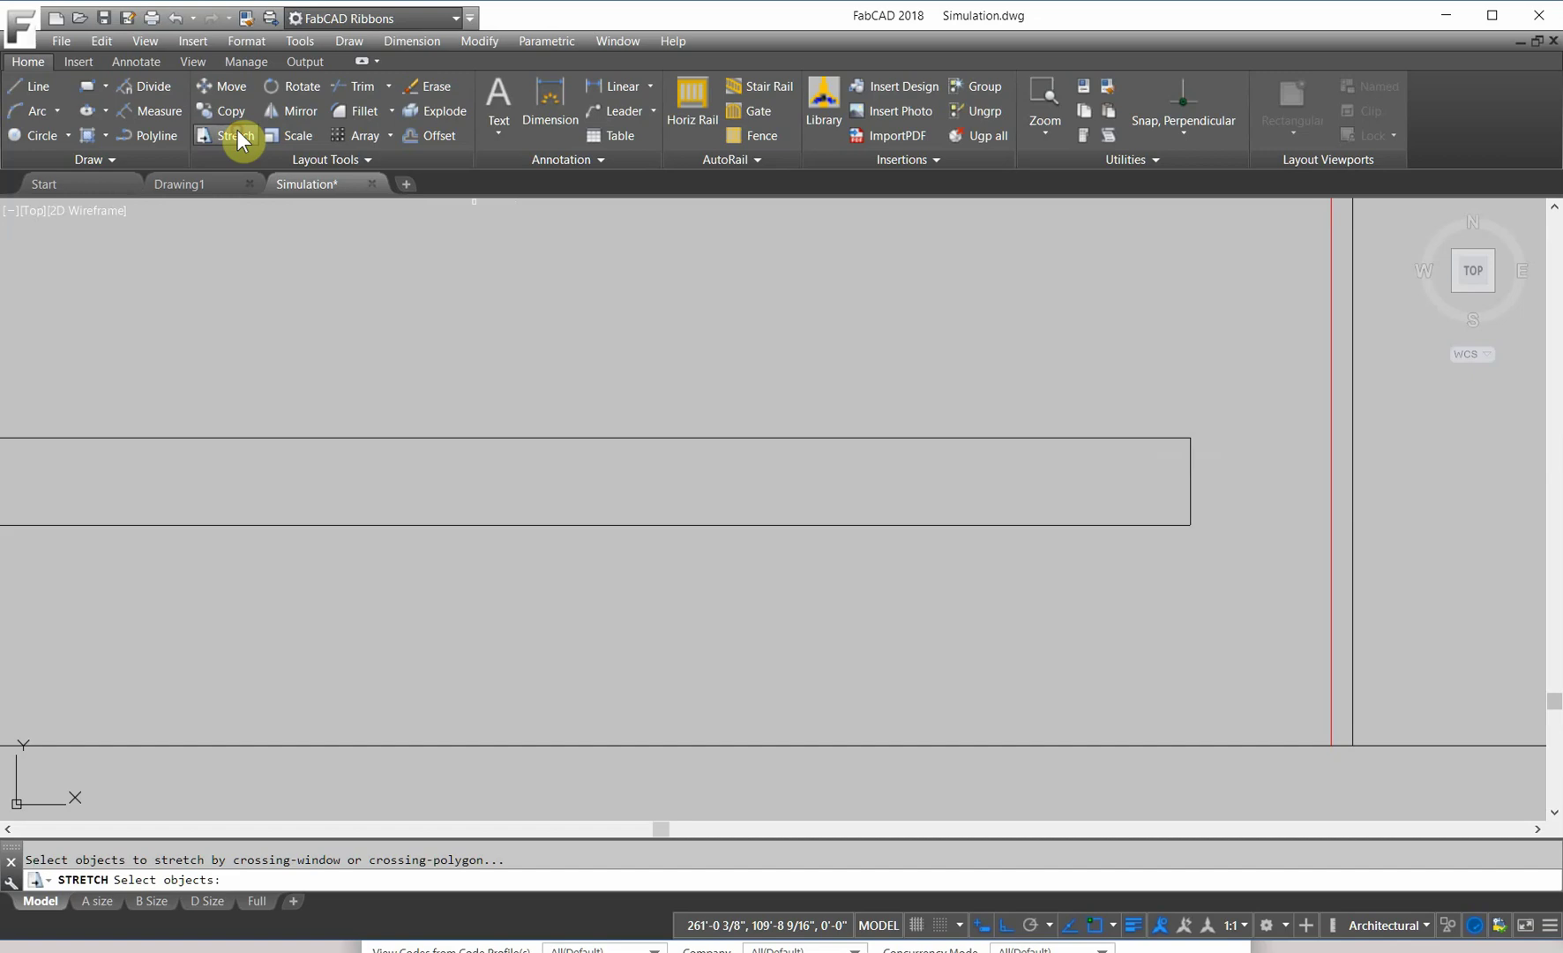
{"action": "left_click", "coordinate": [1197, 569]}
{"action": "left_click", "coordinate": [1180, 395]}
{"action": "key", "text": "Return"}
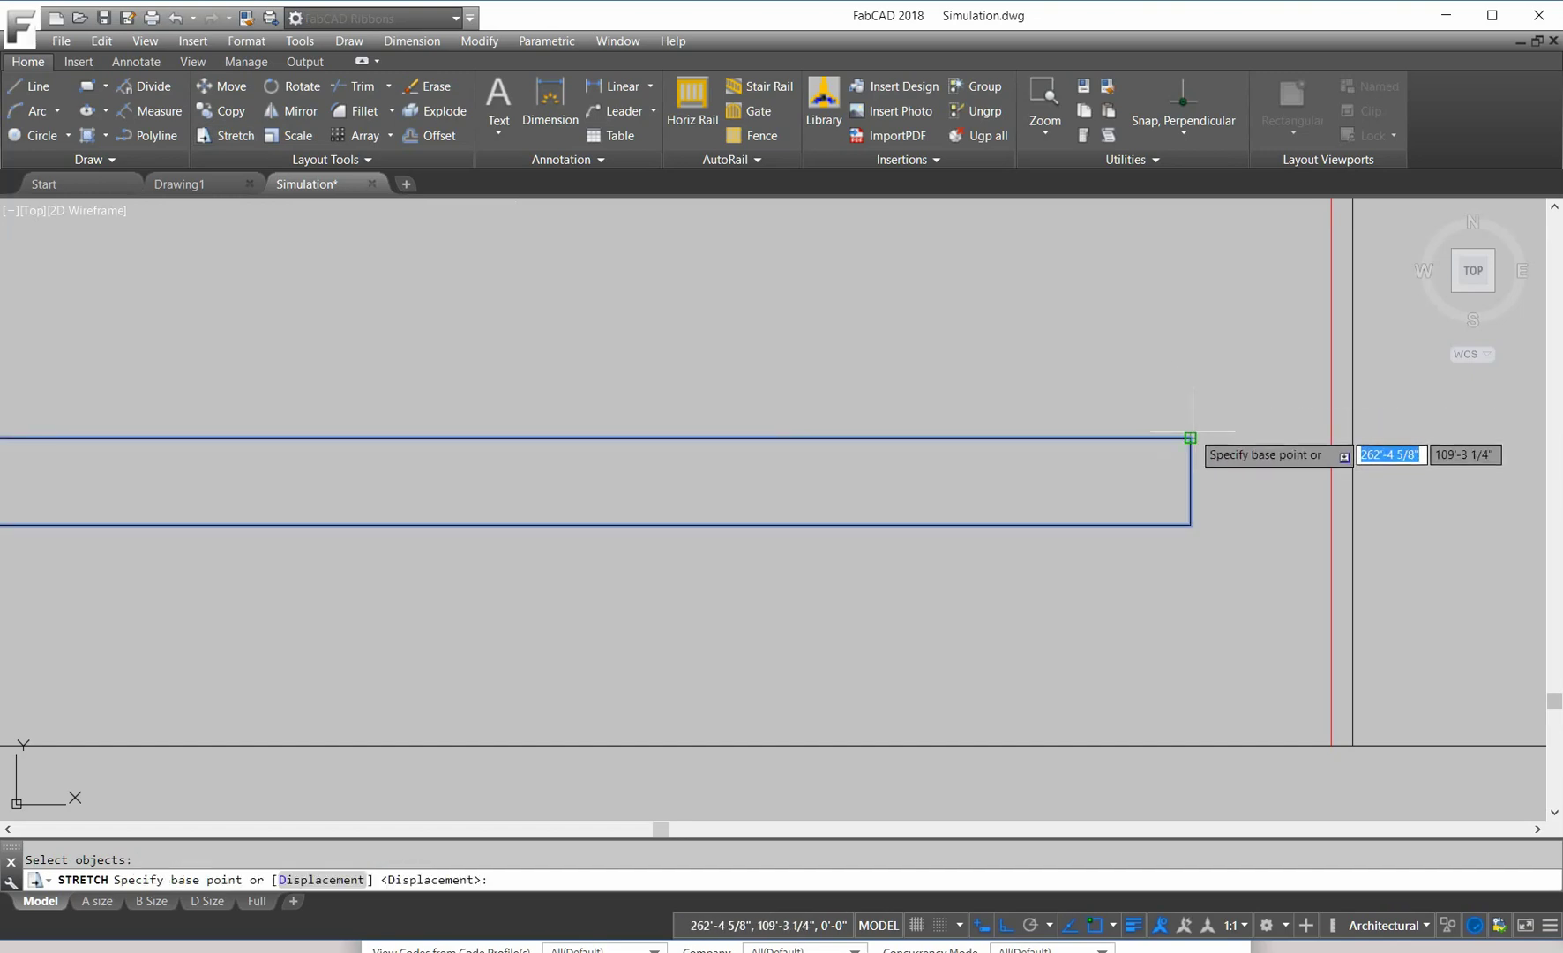
{"action": "left_click", "coordinate": [1189, 437]}
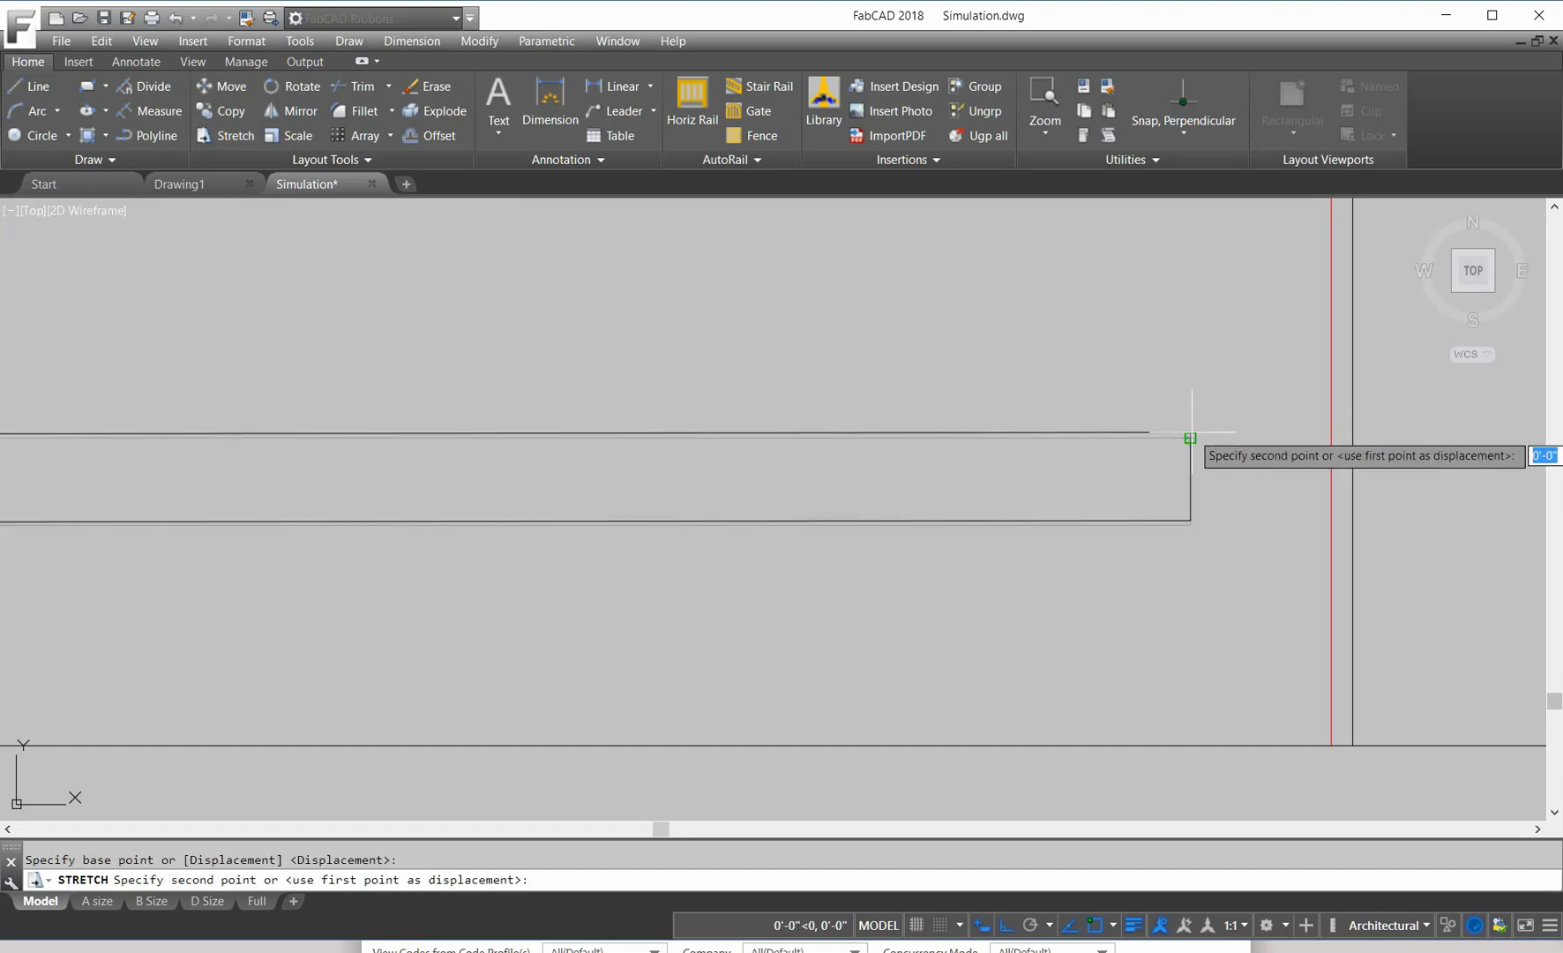
{"action": "left_click", "coordinate": [1188, 104]}
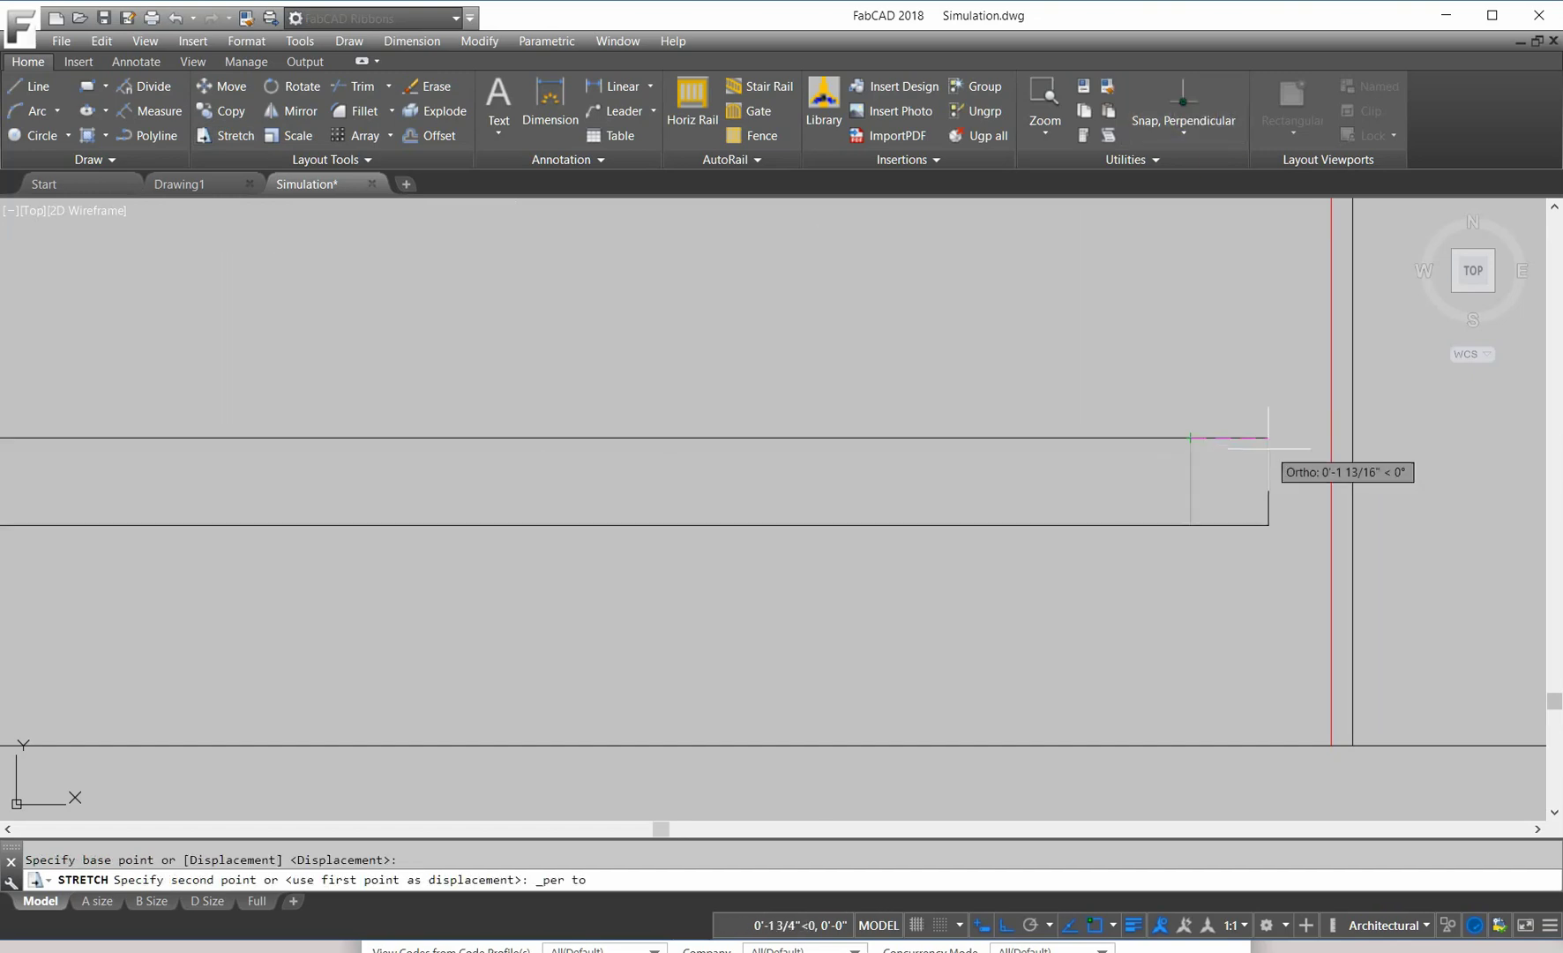
{"action": "left_click", "coordinate": [1328, 437]}
{"action": "scroll", "coordinate": [1049, 529], "scroll_direction": "down", "scroll_amount": 8}
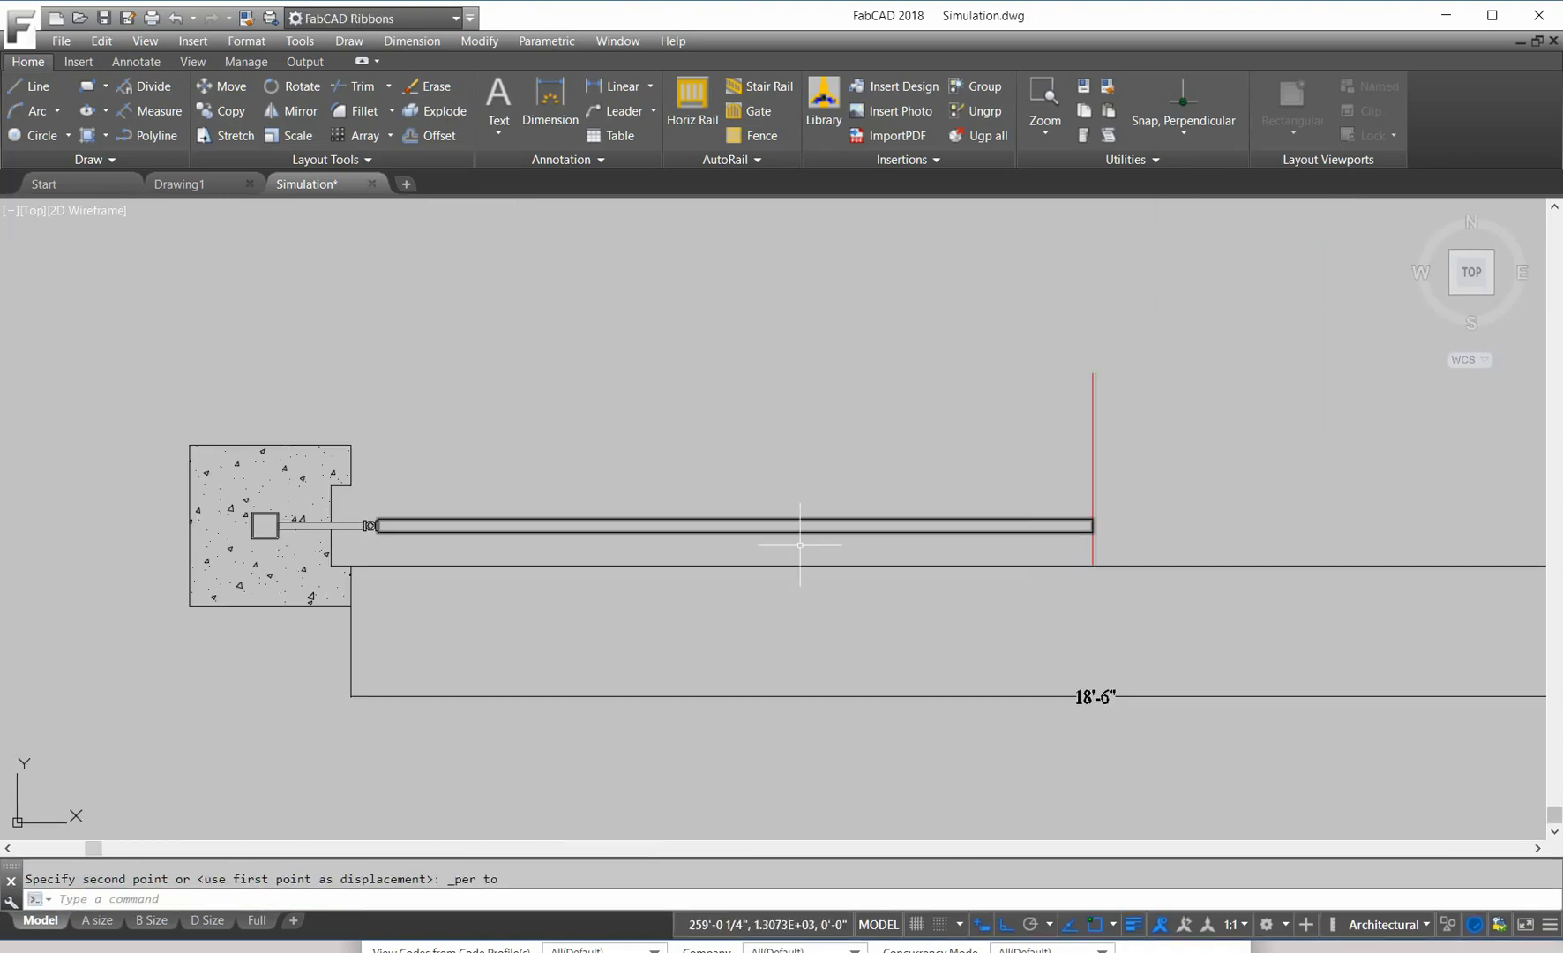
{"action": "scroll", "coordinate": [800, 544], "scroll_direction": "up", "scroll_amount": 5}
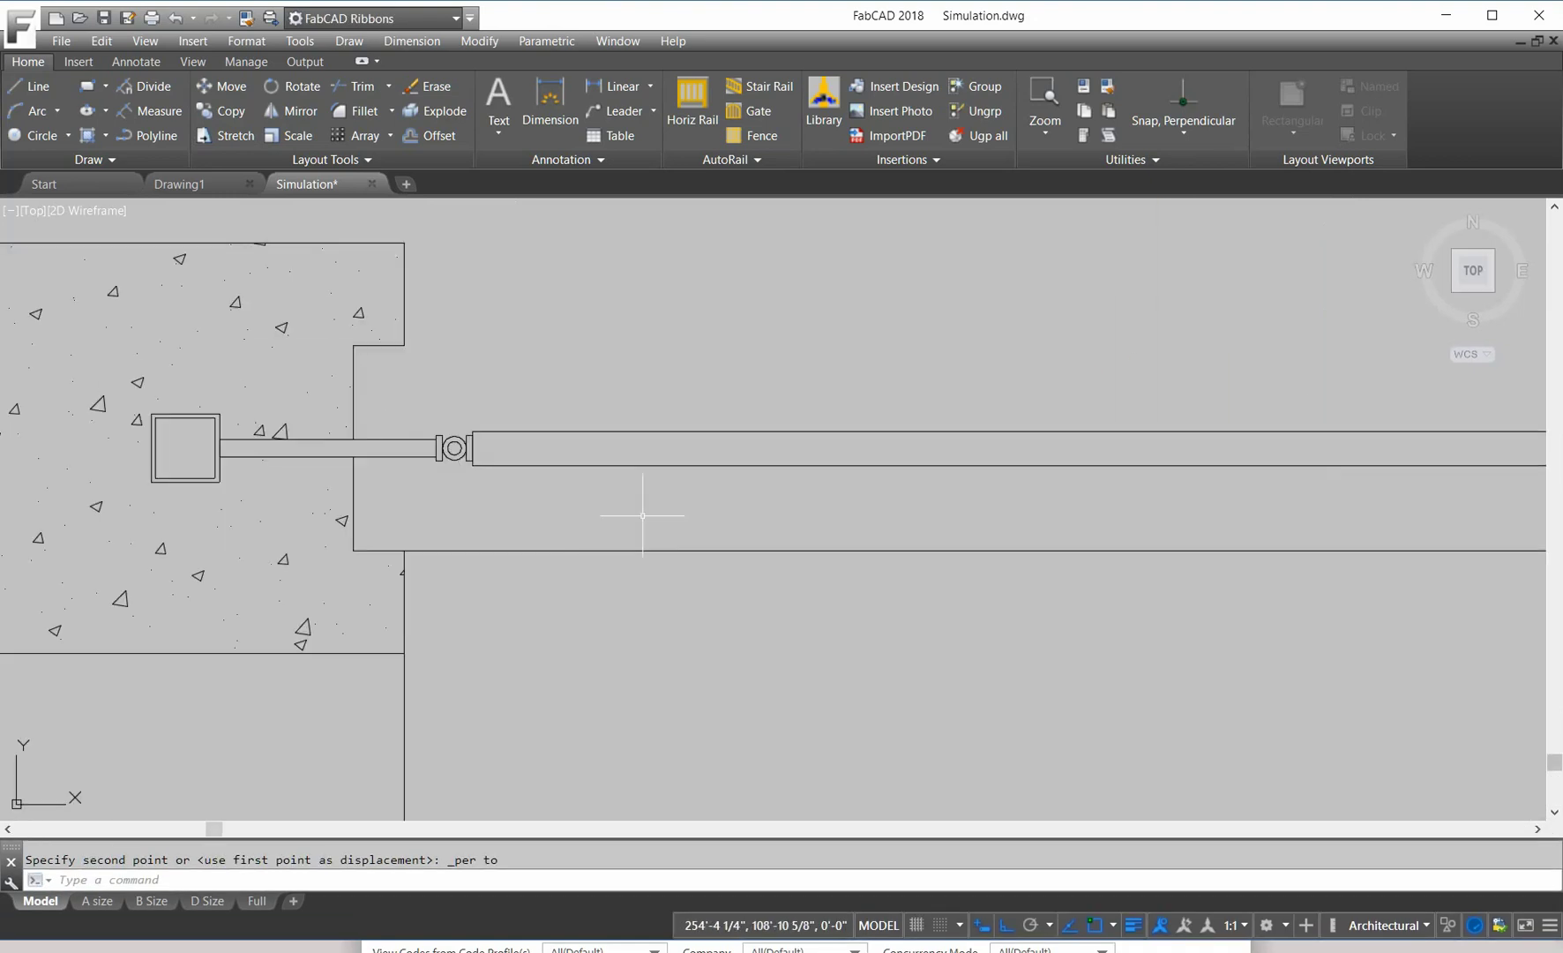
Step: Add an 8'-10 1/2" linear dimension above the closed gate leaf
{"action": "scroll", "coordinate": [816, 331], "scroll_direction": "down", "scroll_amount": 5}
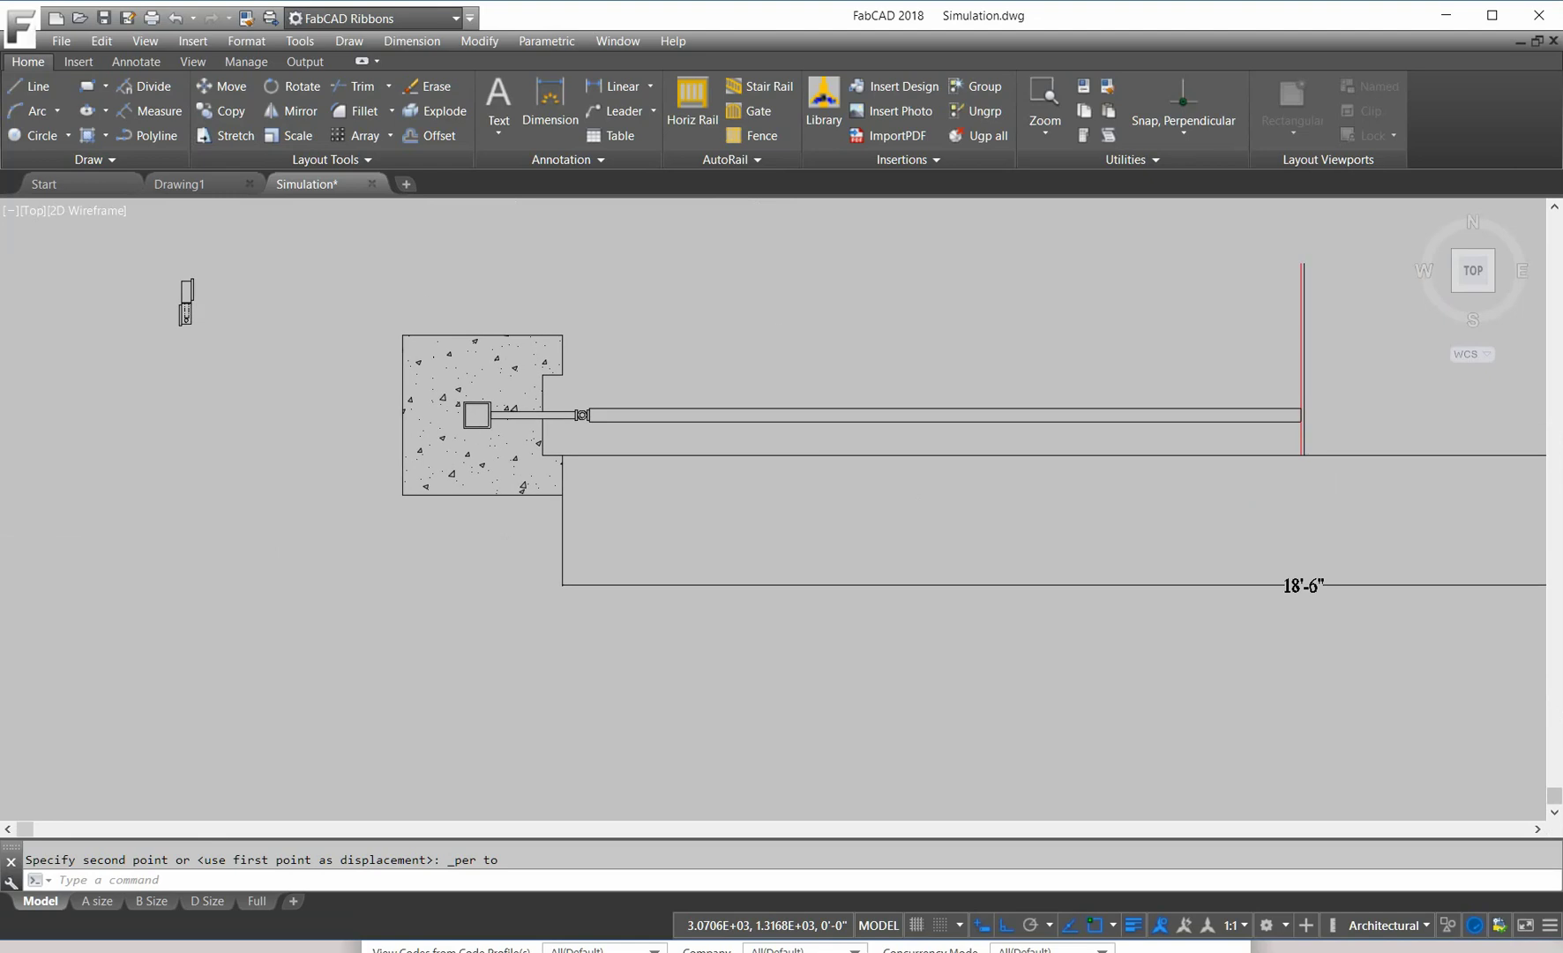
{"action": "left_click", "coordinate": [621, 99]}
{"action": "key", "text": "Return"}
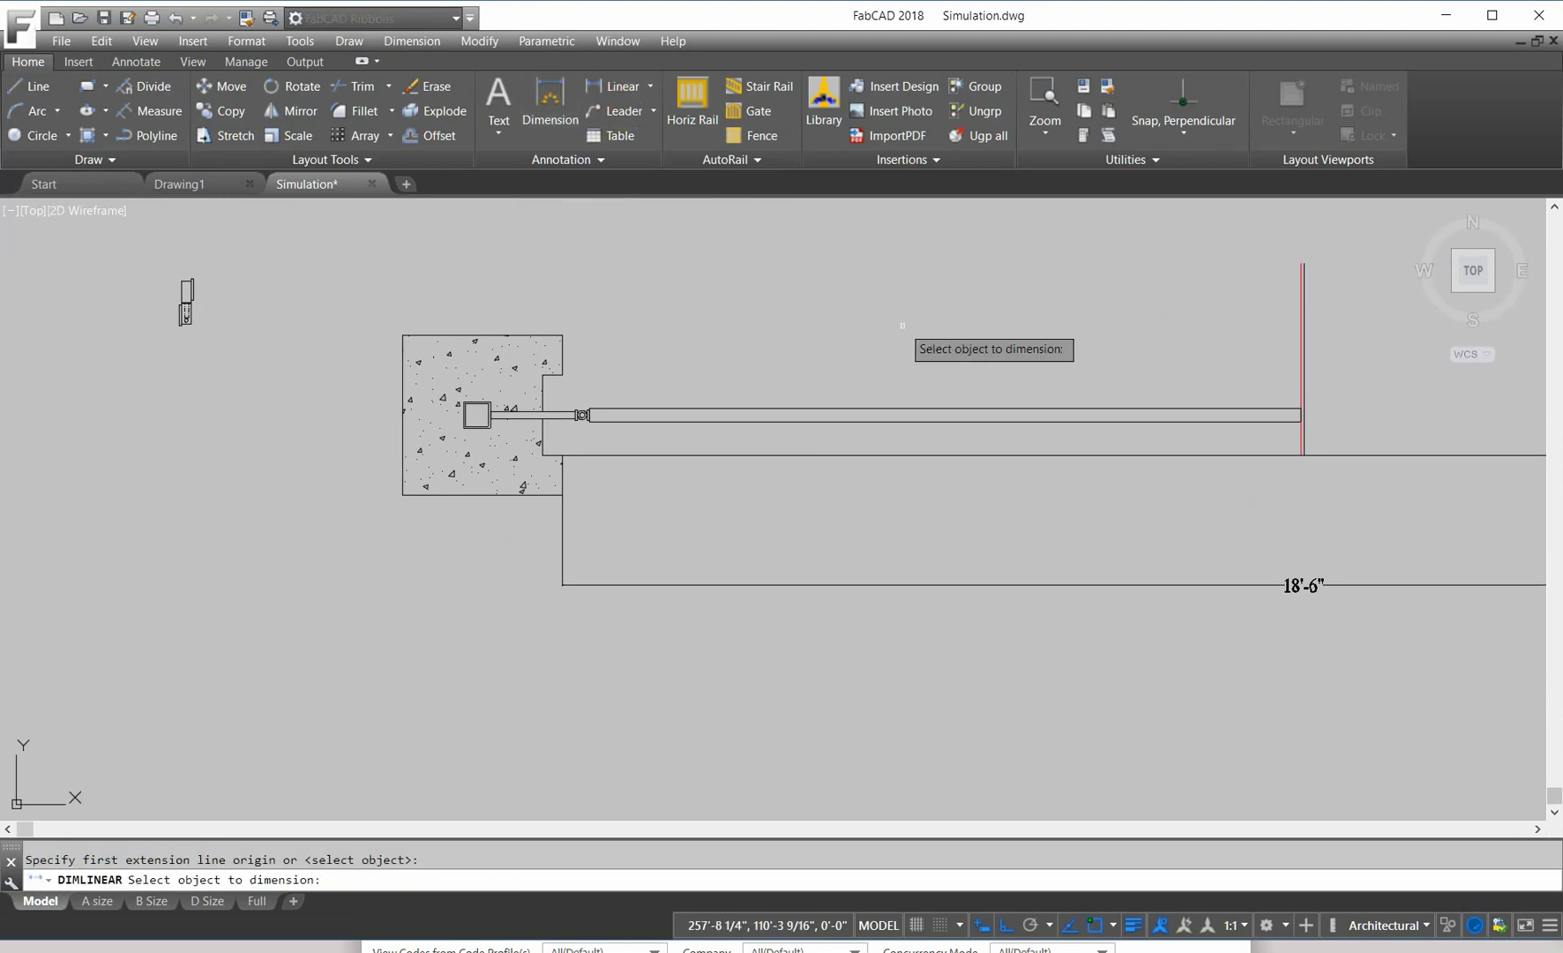
{"action": "left_click", "coordinate": [909, 407]}
{"action": "left_click", "coordinate": [882, 379]}
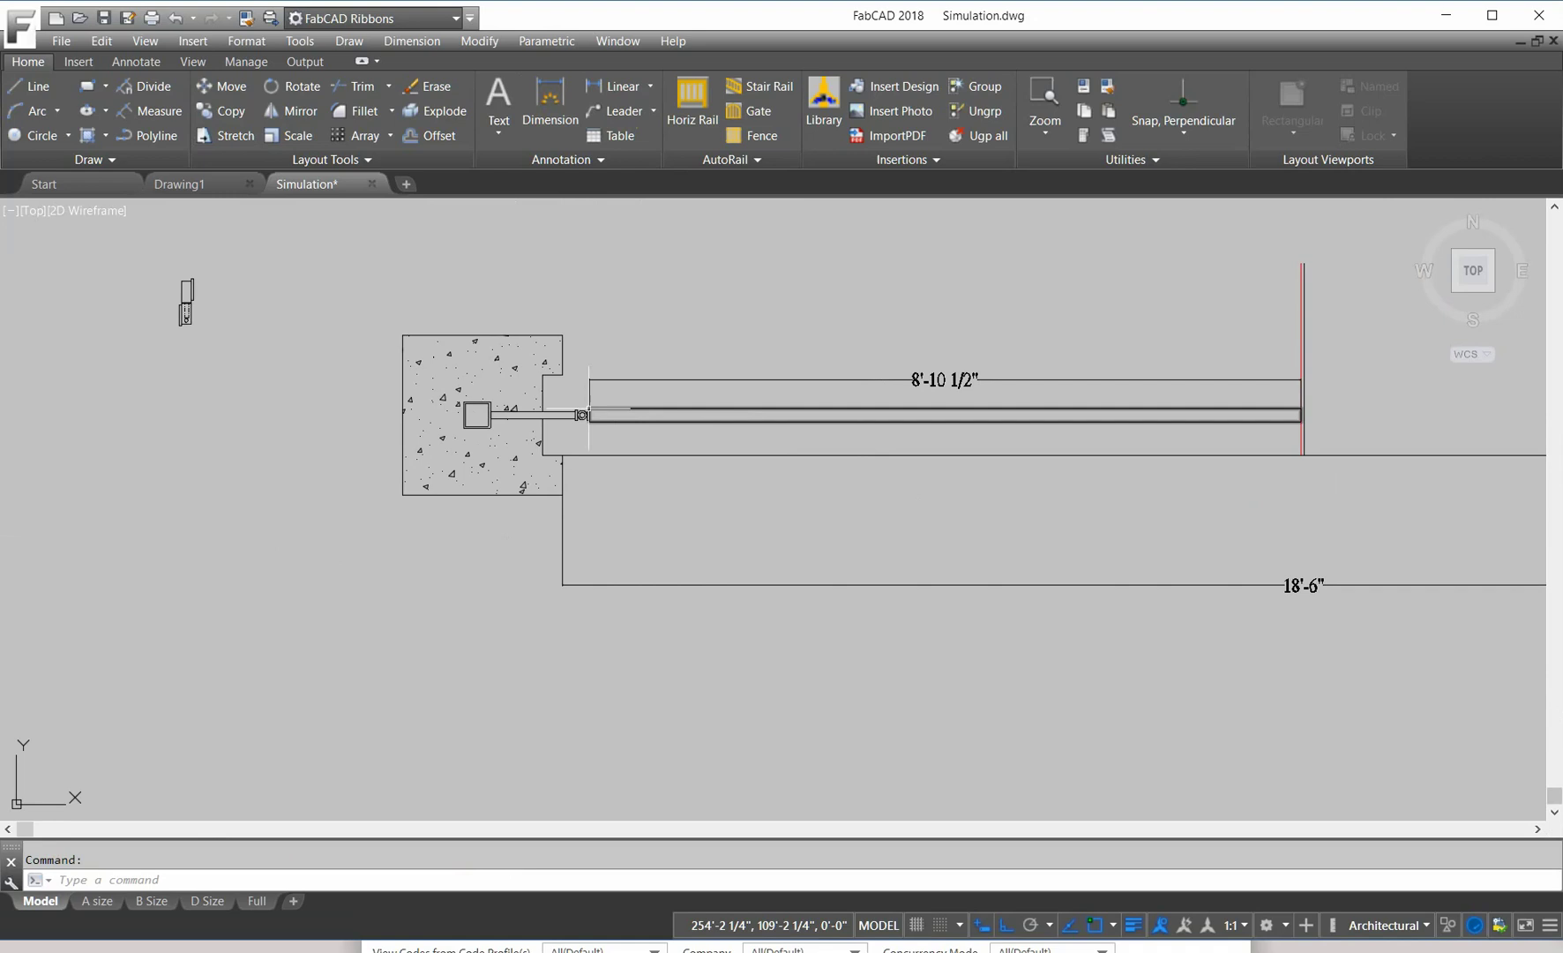
{"action": "scroll", "coordinate": [568, 415], "scroll_direction": "up", "scroll_amount": 5}
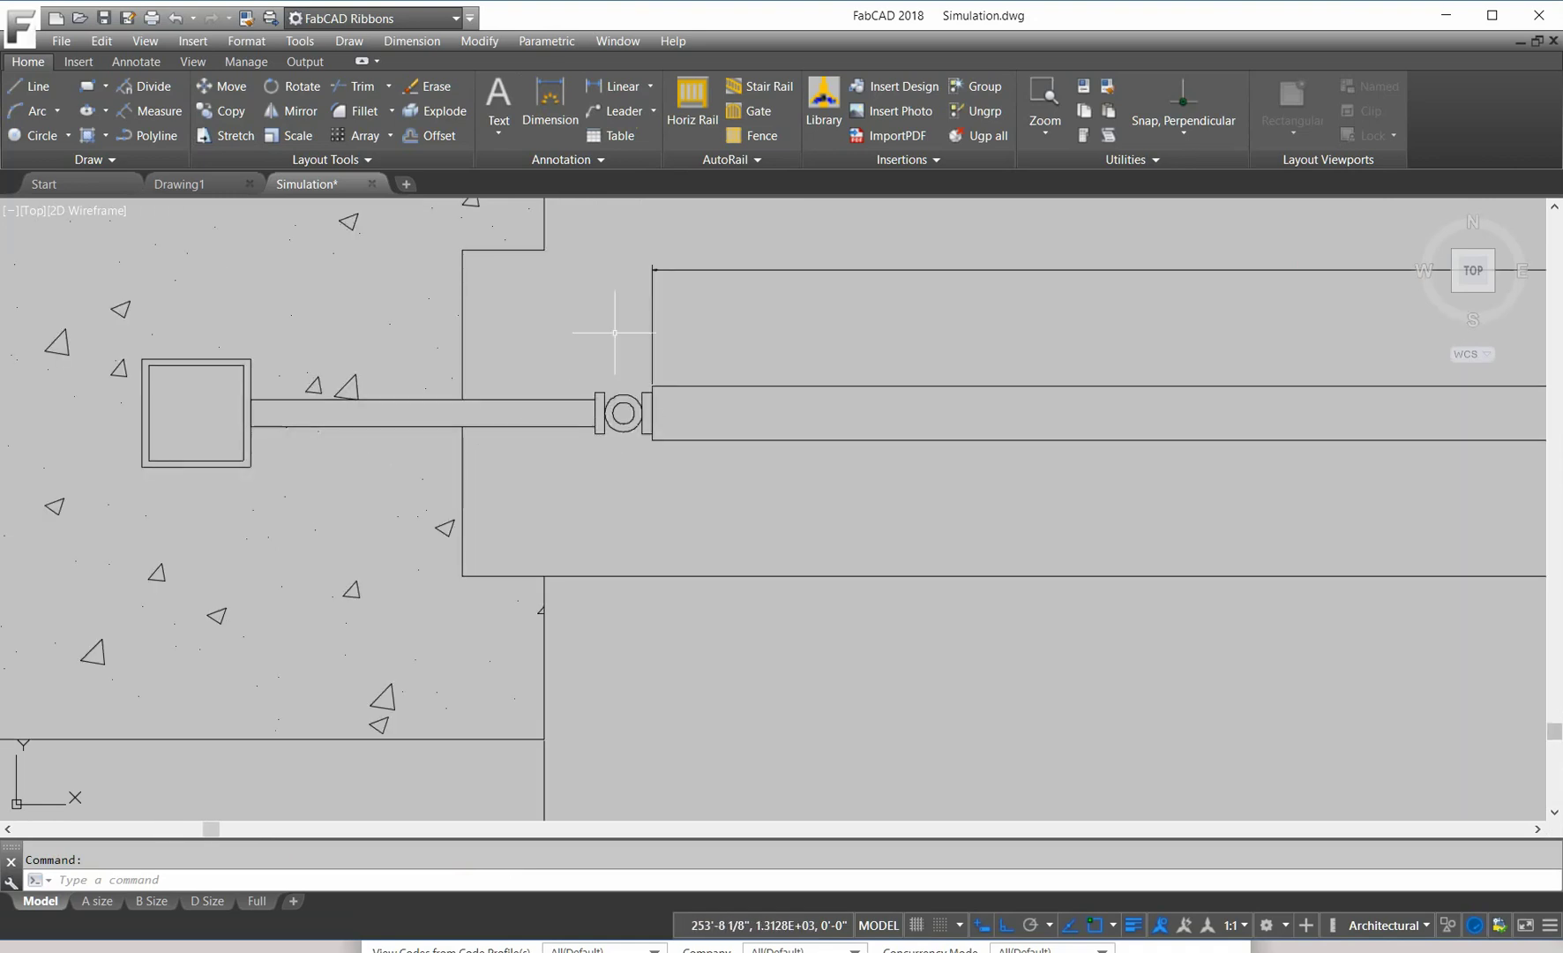
Step: Dimension the 4 7/8" embed cut from the rail corner to the rail end
{"action": "left_click", "coordinate": [618, 85]}
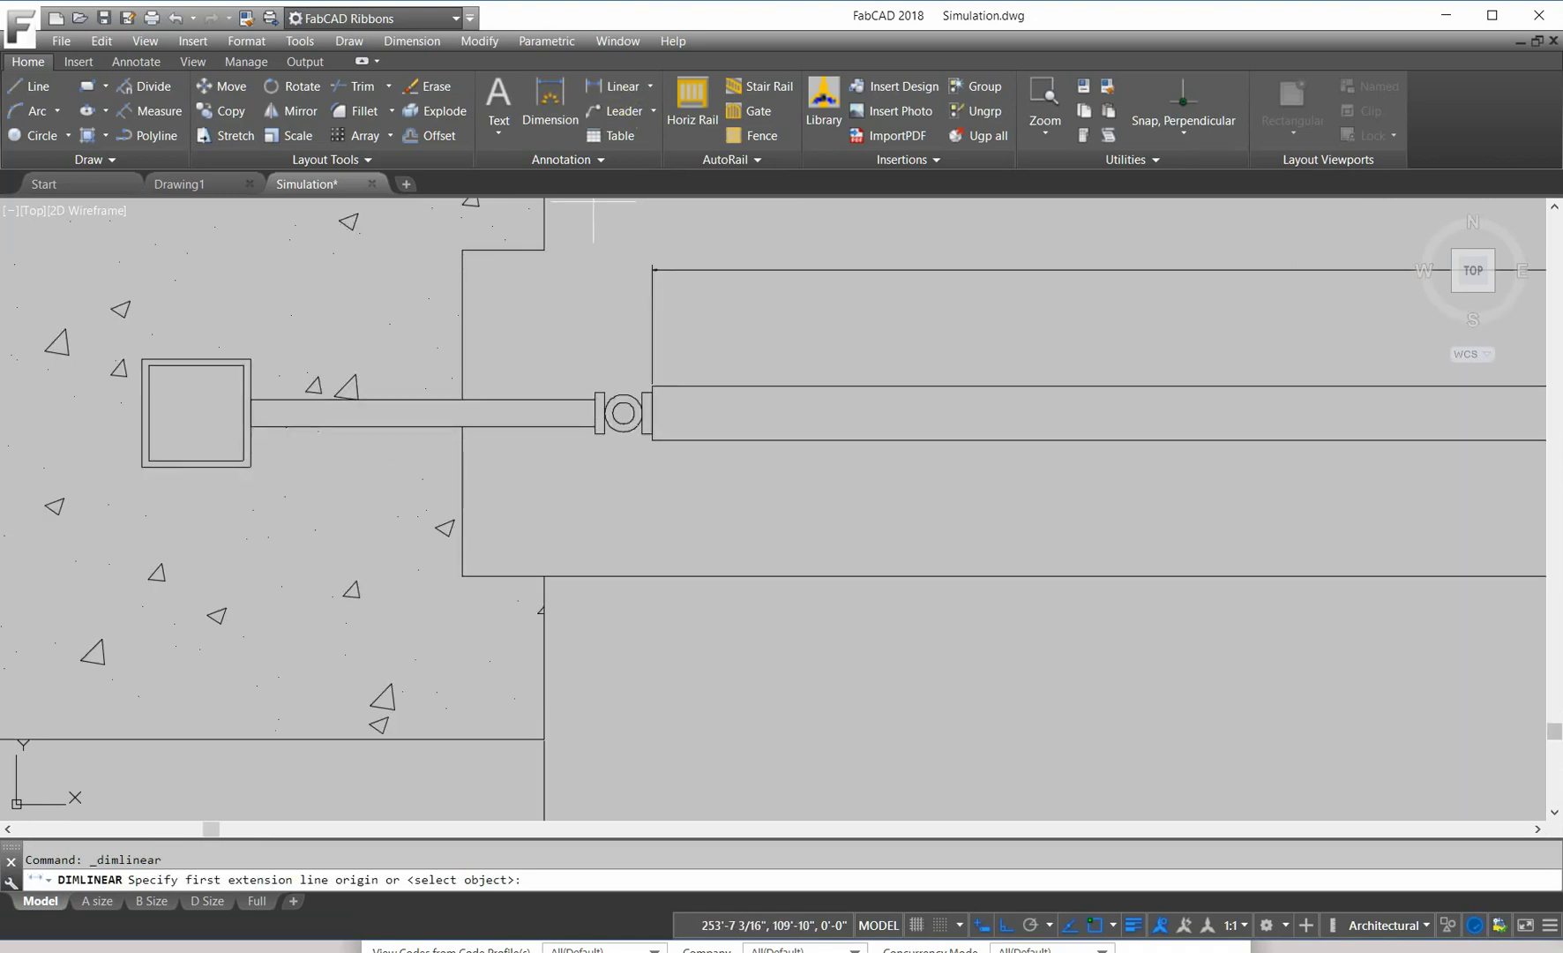
{"action": "left_click", "coordinate": [462, 426]}
{"action": "left_click", "coordinate": [595, 432]}
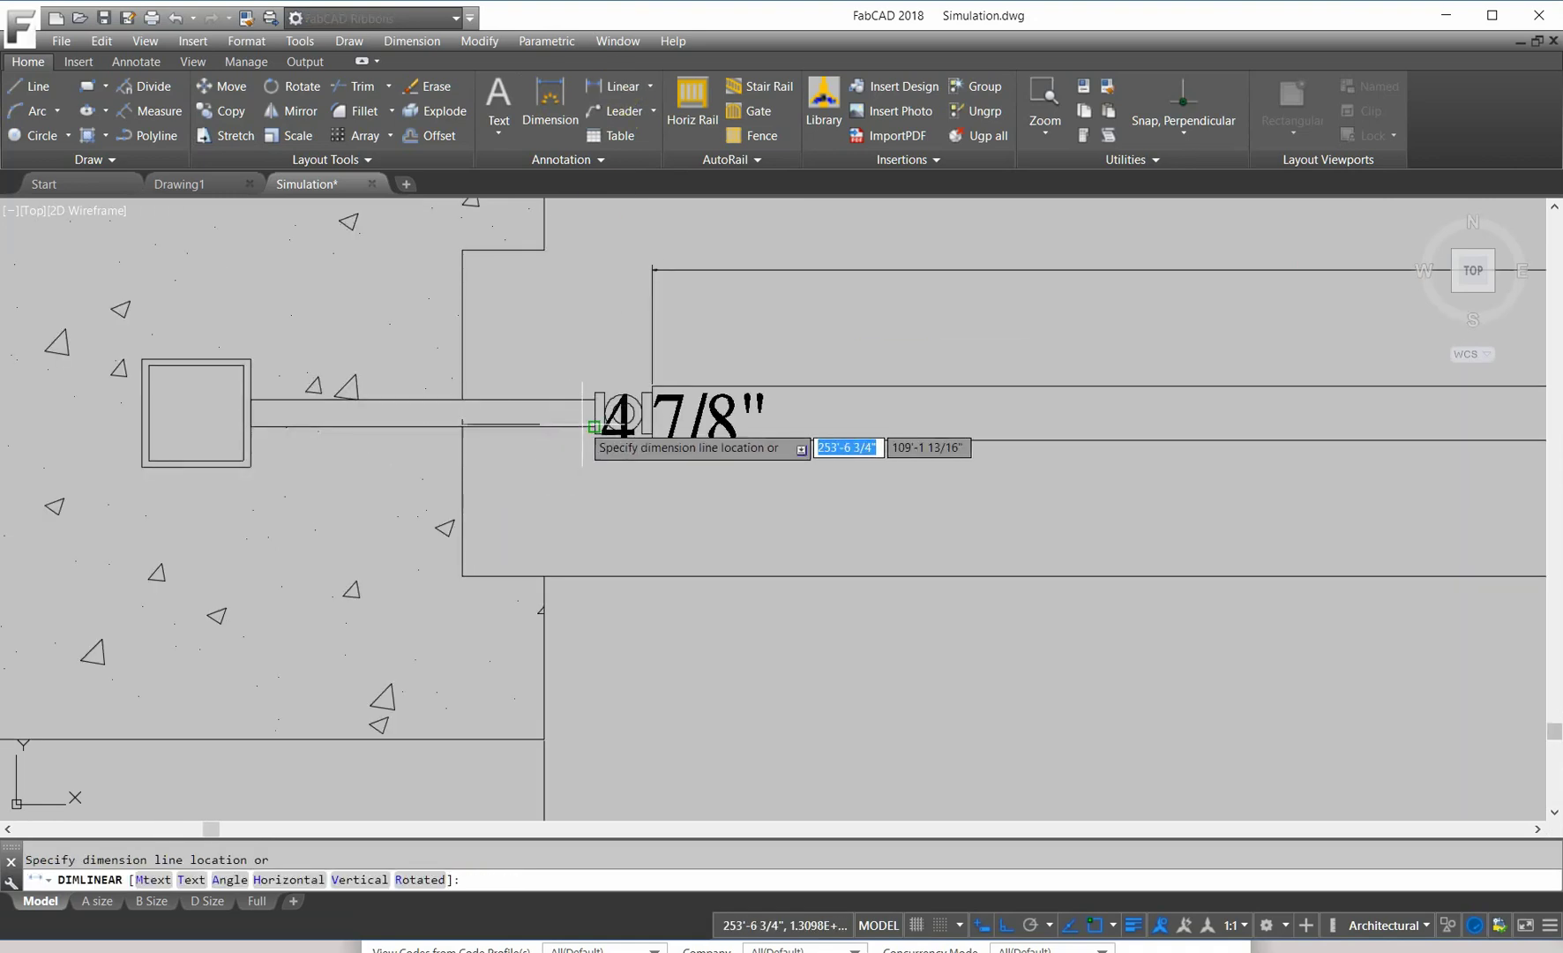
{"action": "left_click", "coordinate": [565, 522]}
{"action": "scroll", "coordinate": [913, 516], "scroll_direction": "down", "scroll_amount": 6}
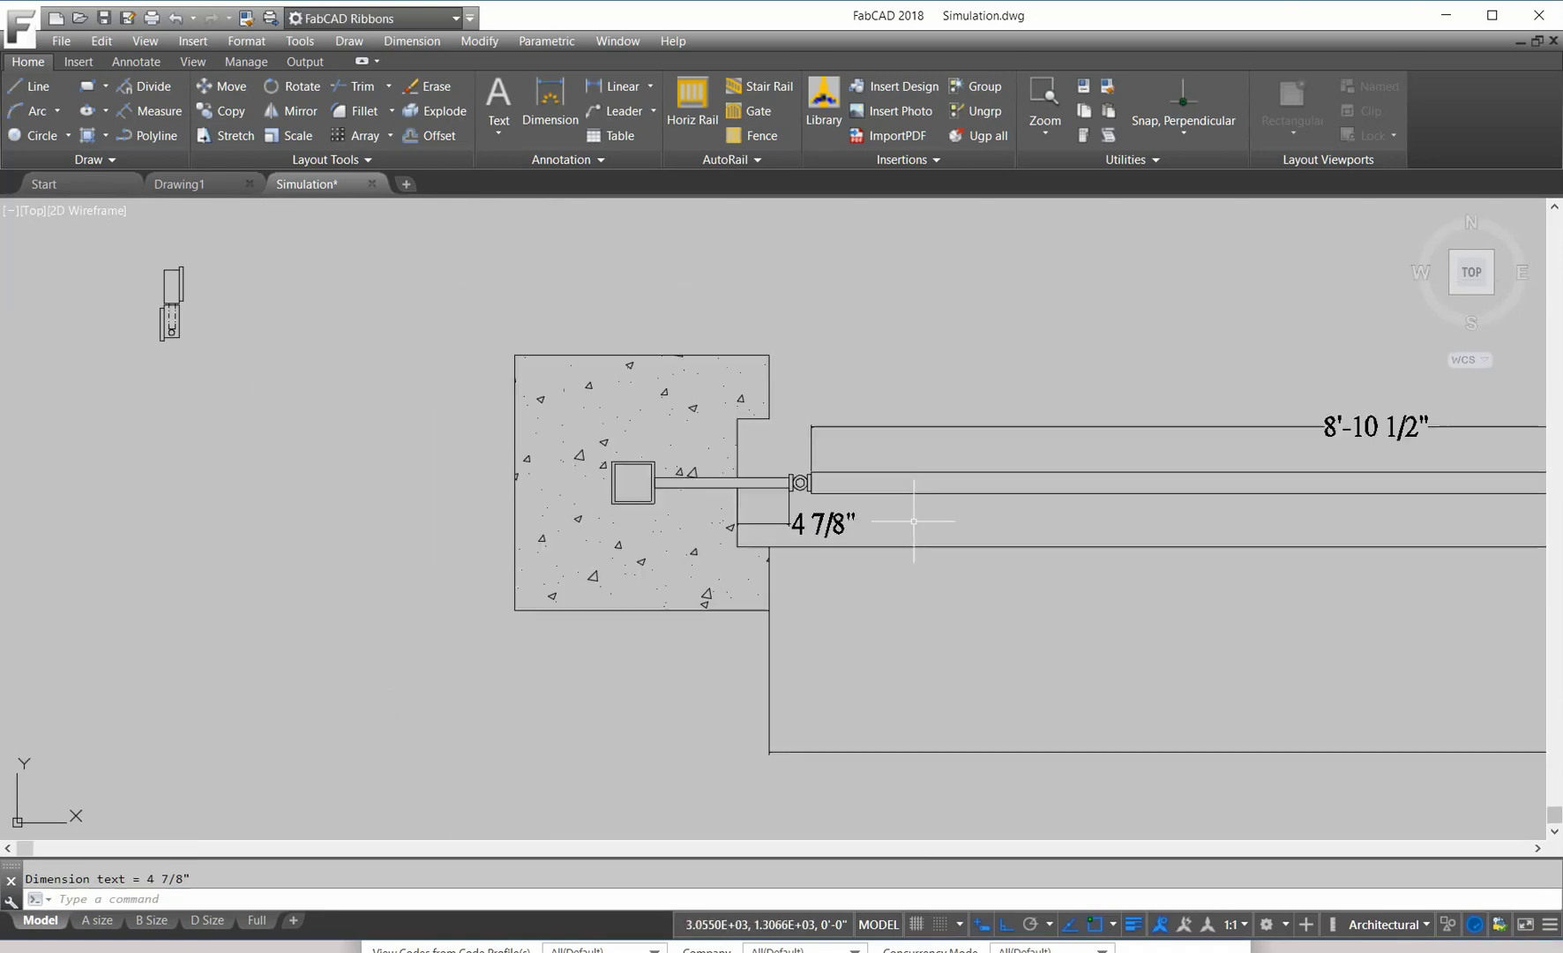
{"action": "mouse_move", "coordinate": [929, 520]}
{"action": "middle_mouse_down"}
{"action": "mouse_move", "coordinate": [963, 523]}
{"action": "mouse_move", "coordinate": [806, 503]}
{"action": "mouse_move", "coordinate": [808, 489]}
{"action": "middle_mouse_up"}
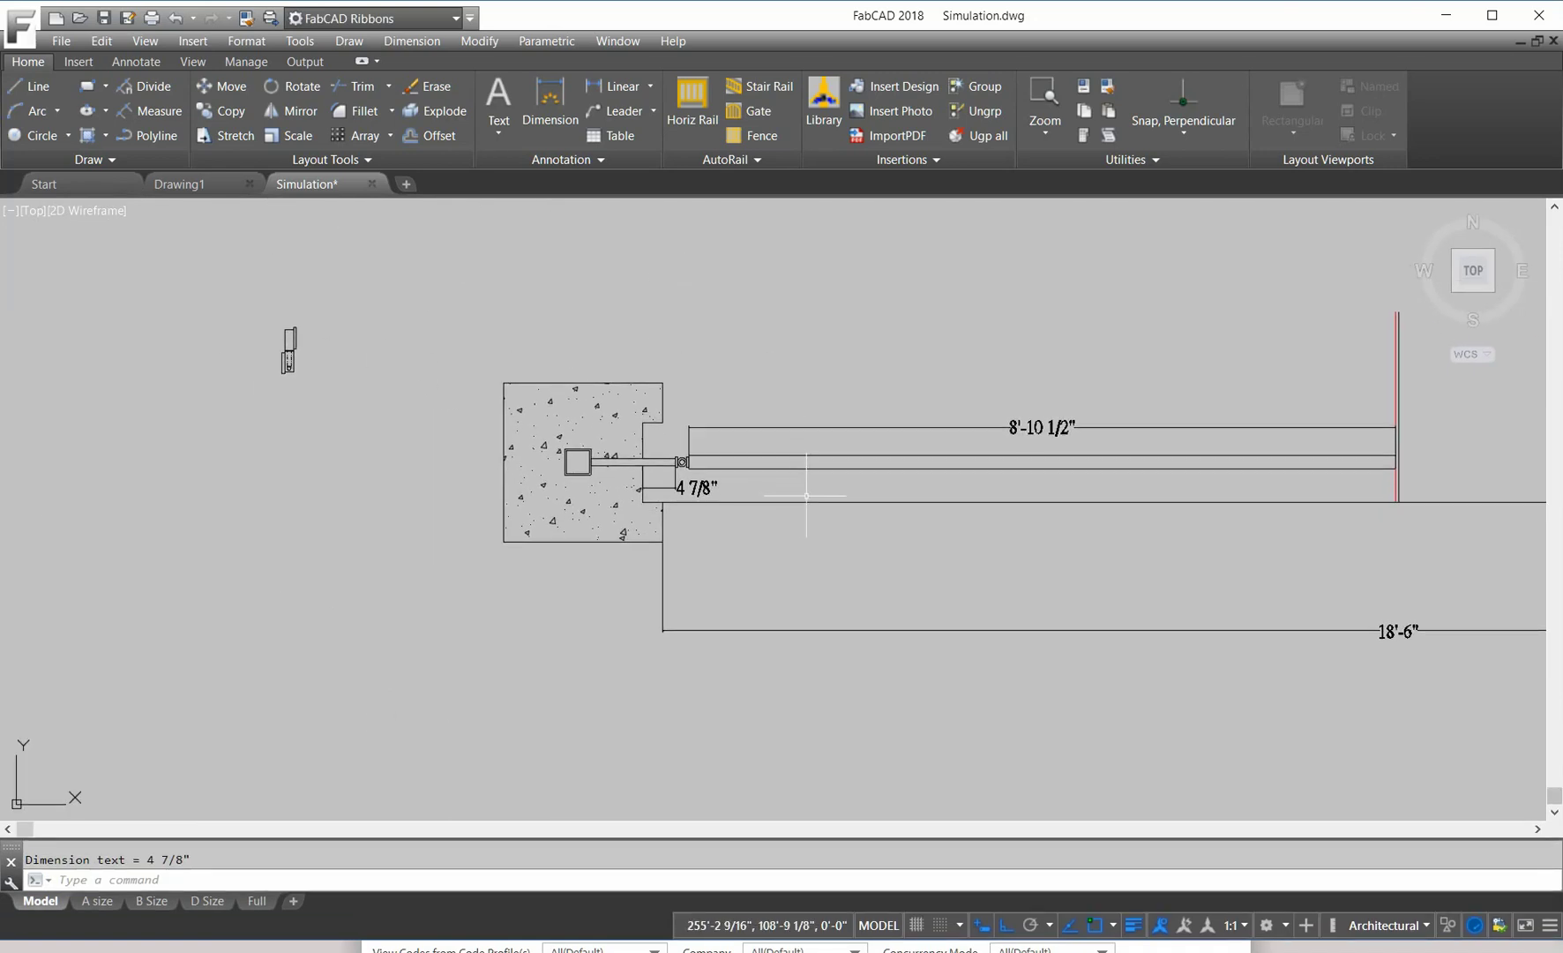
{"action": "scroll", "coordinate": [670, 499], "scroll_direction": "up", "scroll_amount": 4}
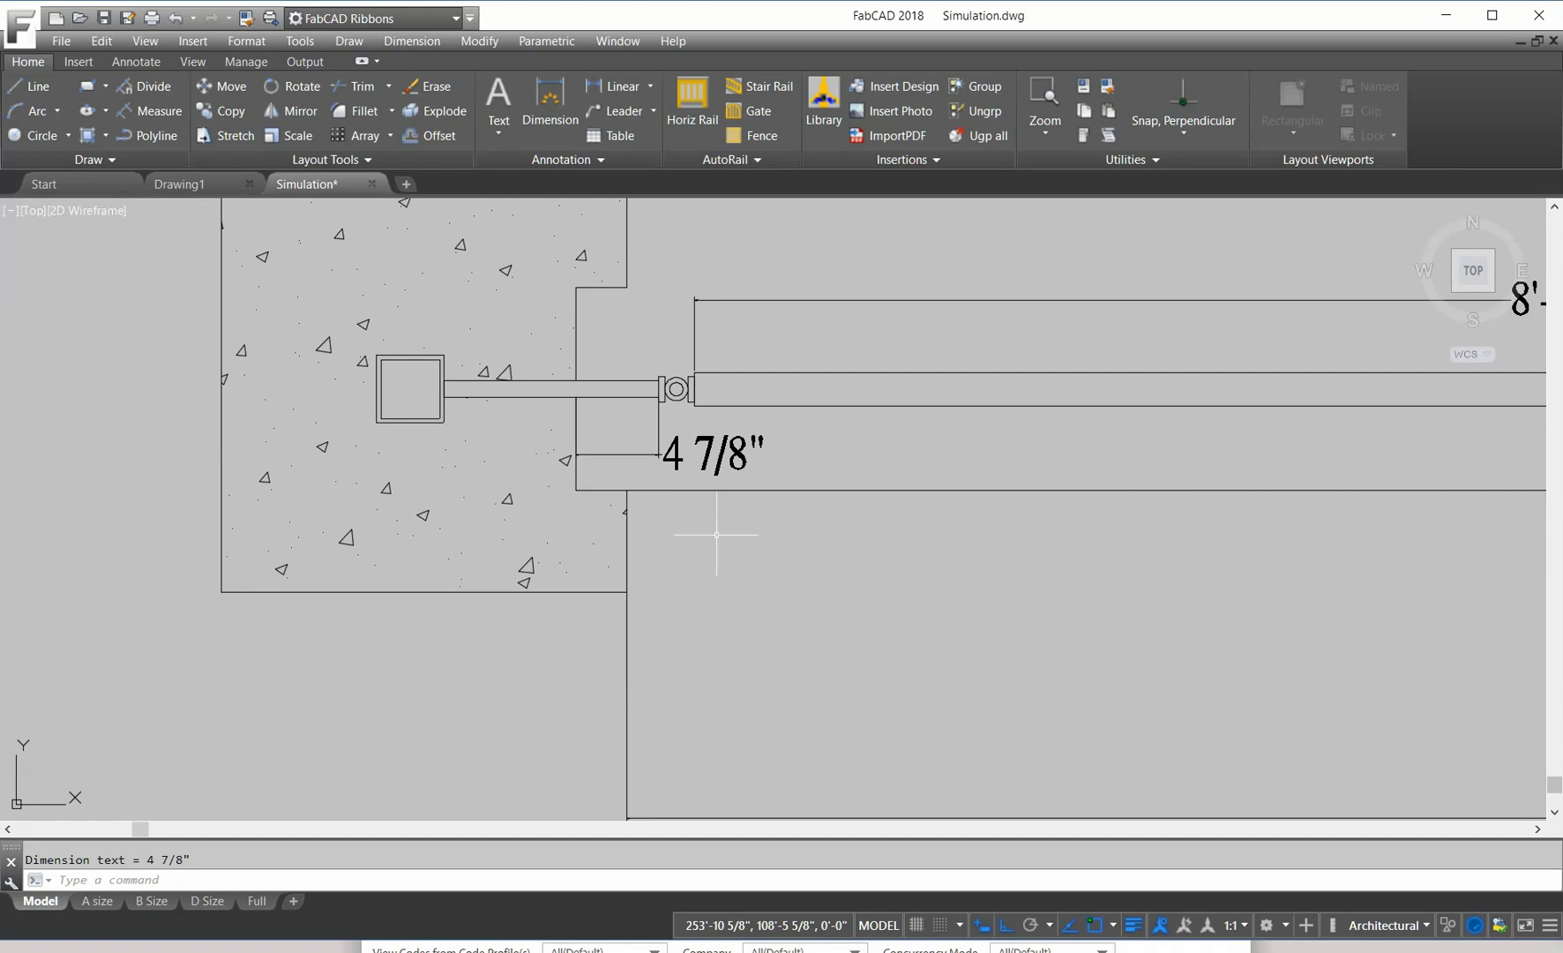
{"action": "scroll", "coordinate": [1018, 424], "scroll_direction": "down", "scroll_amount": 6}
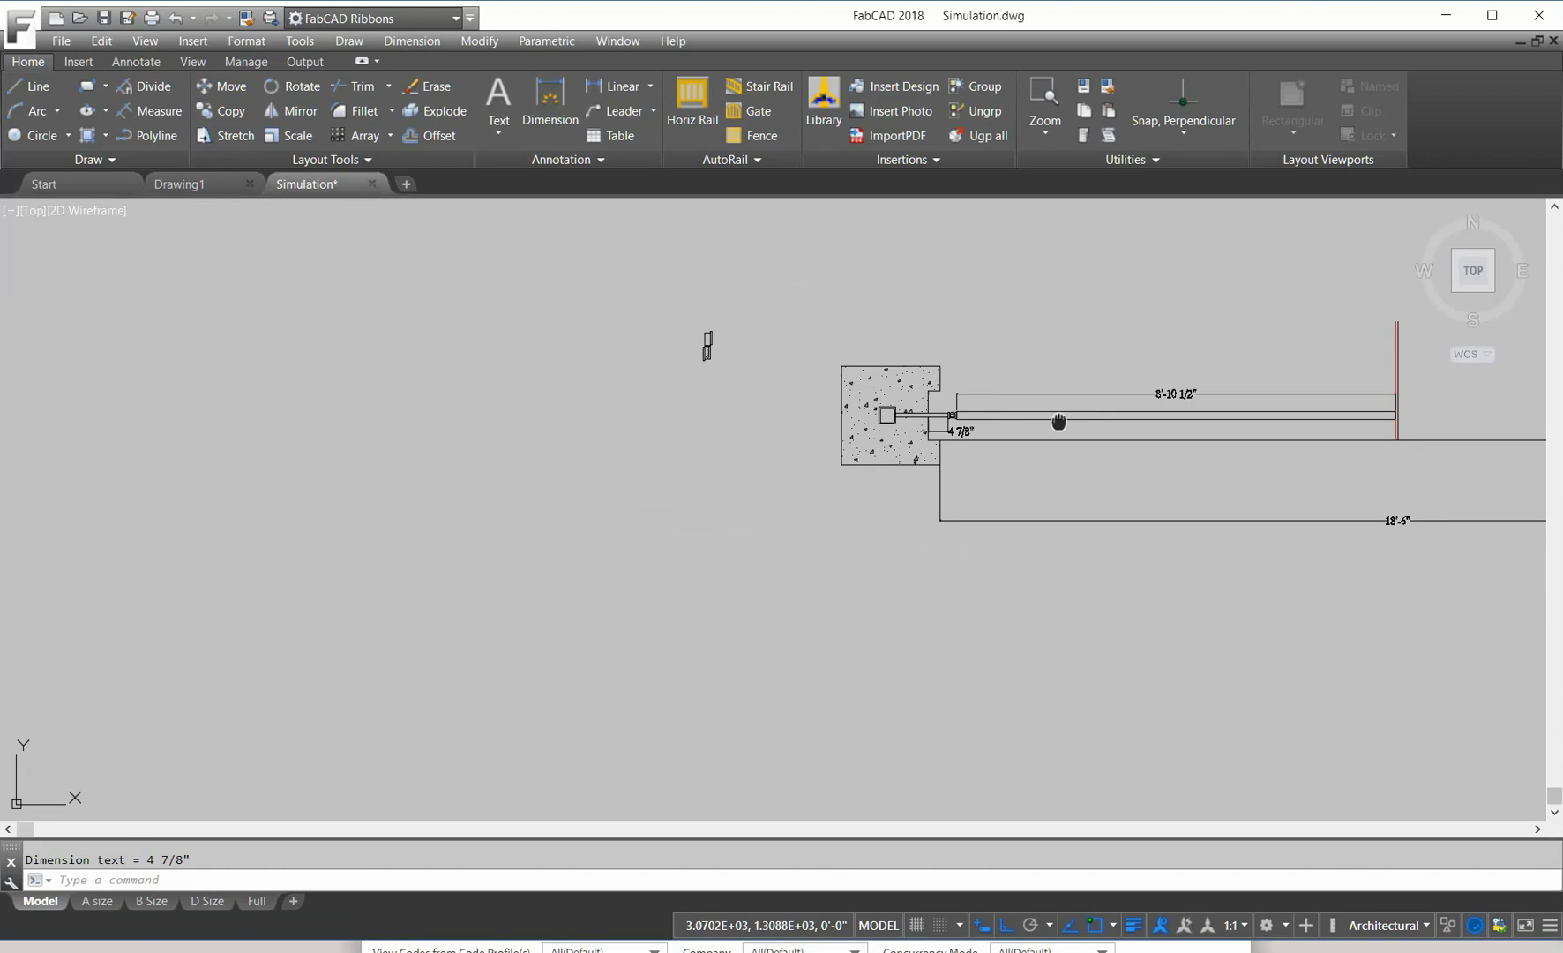
{"action": "middle_click_drag", "start_coordinate": [1057, 422], "coordinate": [825, 409]}
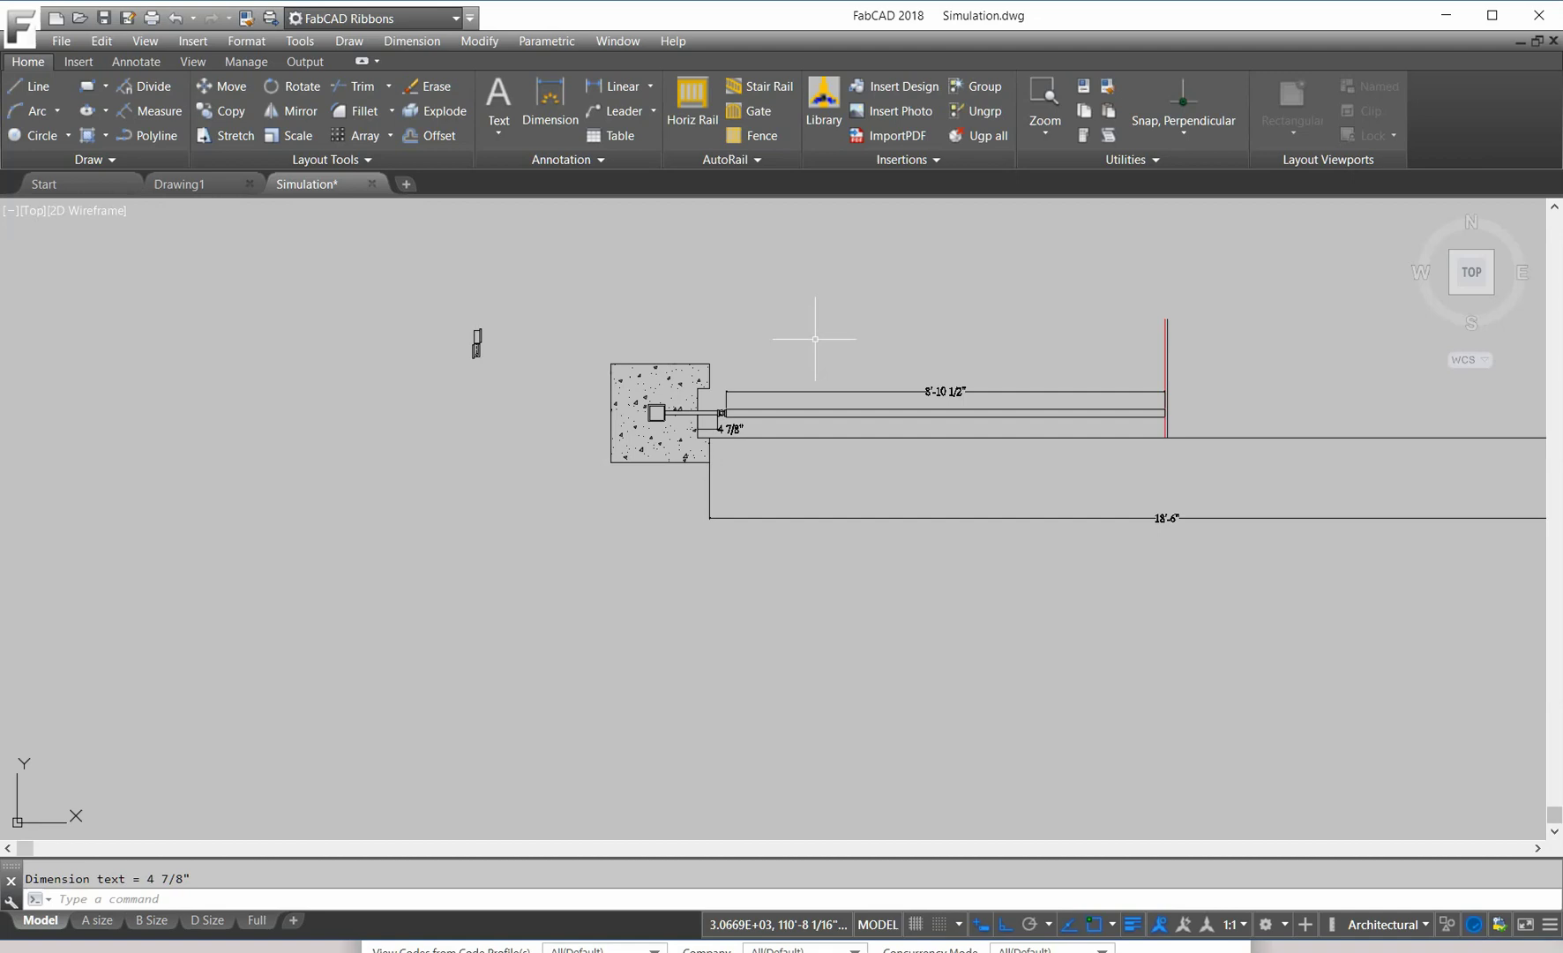
{"action": "scroll", "coordinate": [761, 428], "scroll_direction": "up", "scroll_amount": 3}
{"action": "scroll", "coordinate": [729, 404], "scroll_direction": "up", "scroll_amount": 4}
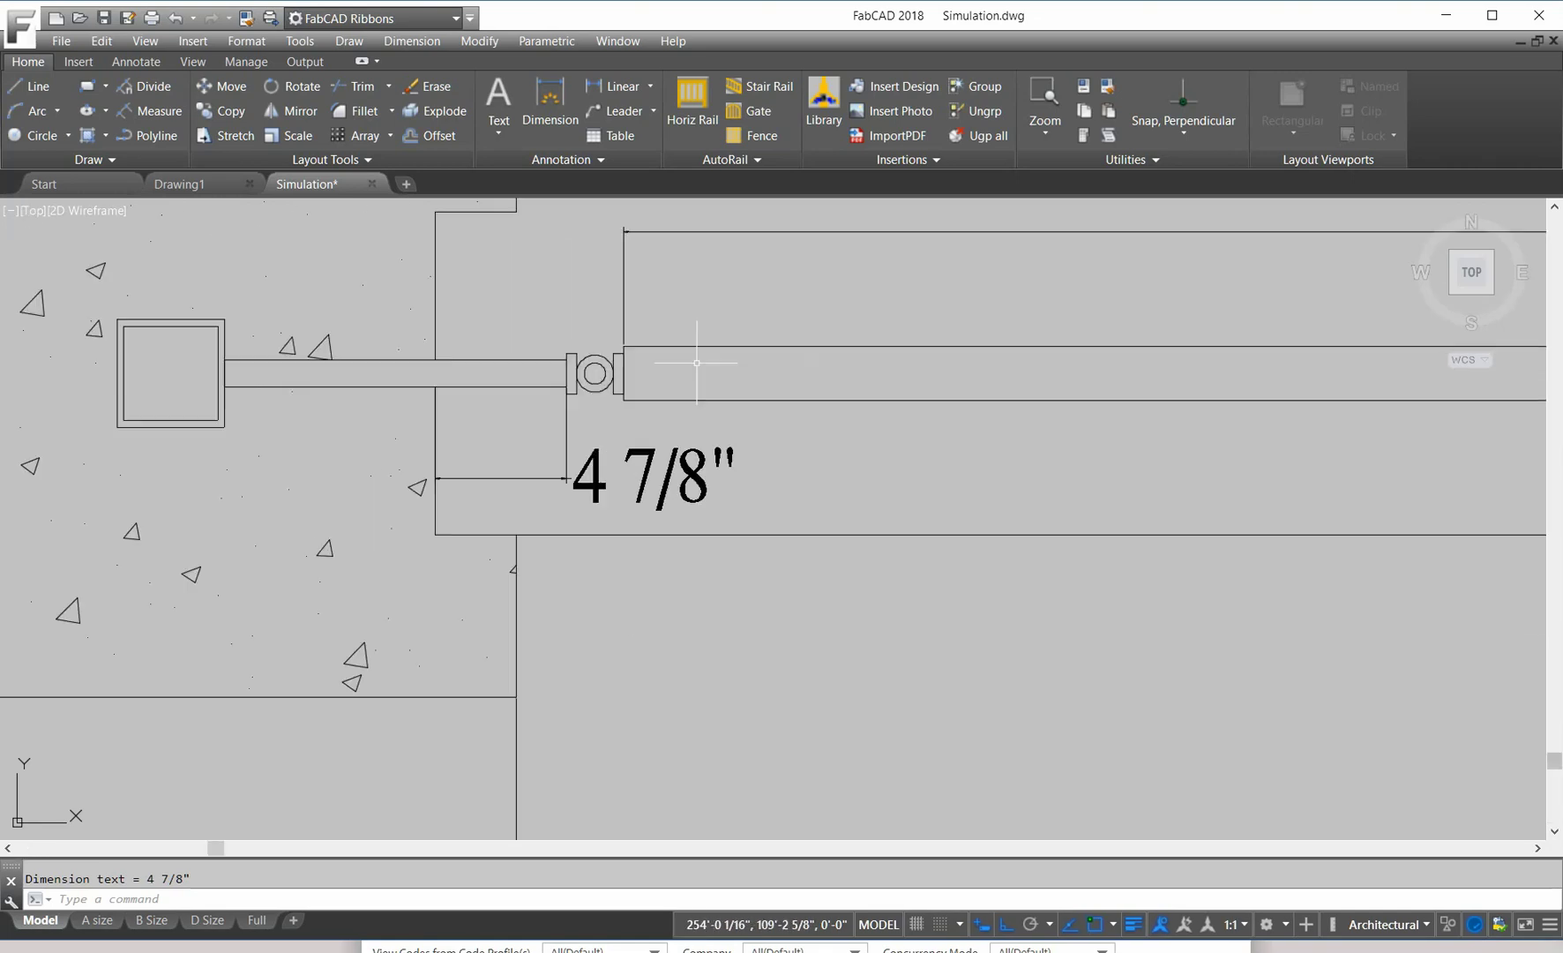
{"action": "scroll", "coordinate": [1012, 460], "scroll_direction": "down", "scroll_amount": 4}
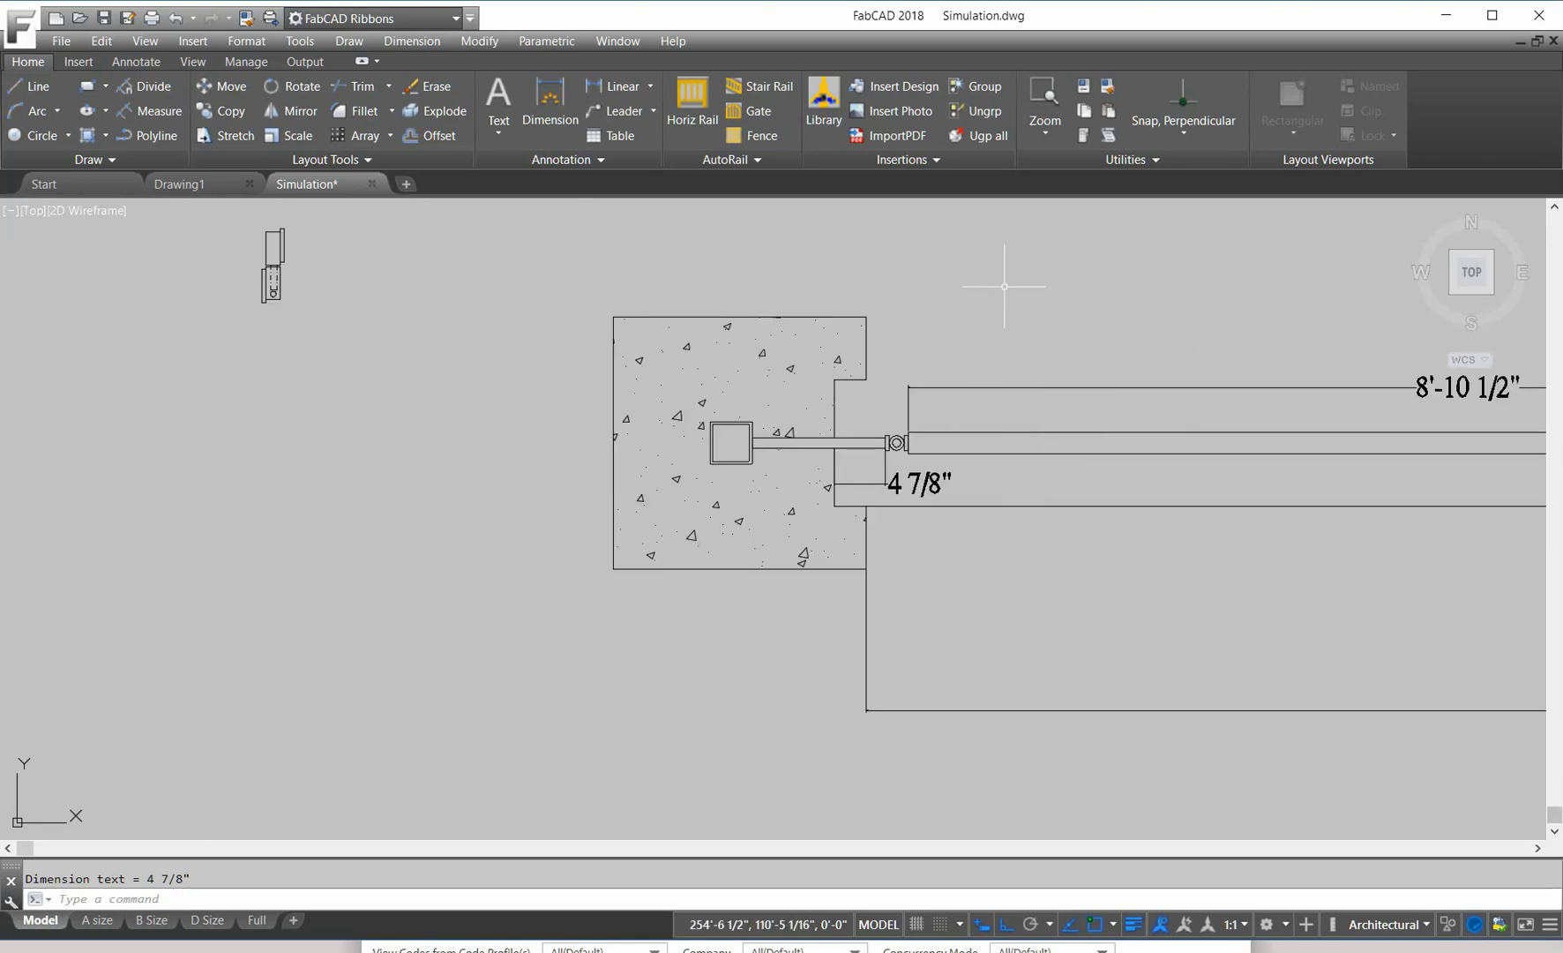
{"action": "scroll", "coordinate": [949, 350], "scroll_direction": "down", "scroll_amount": 2}
{"action": "middle_click_drag", "start_coordinate": [960, 313], "coordinate": [849, 345]}
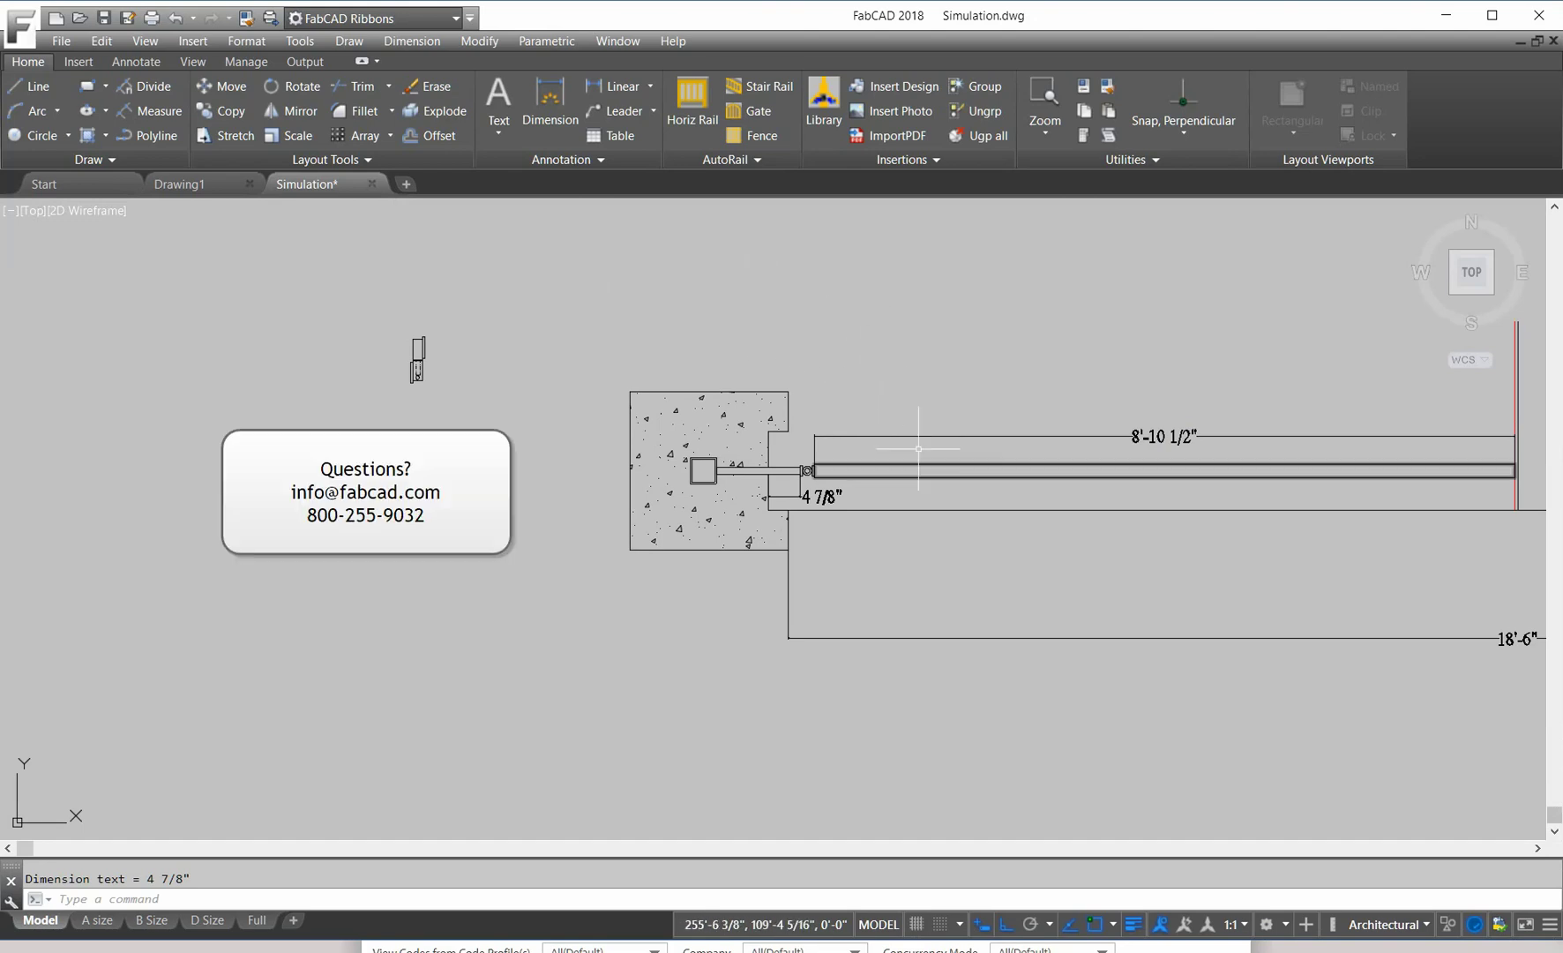
{"action": "scroll", "coordinate": [890, 405], "scroll_direction": "up", "scroll_amount": 2}
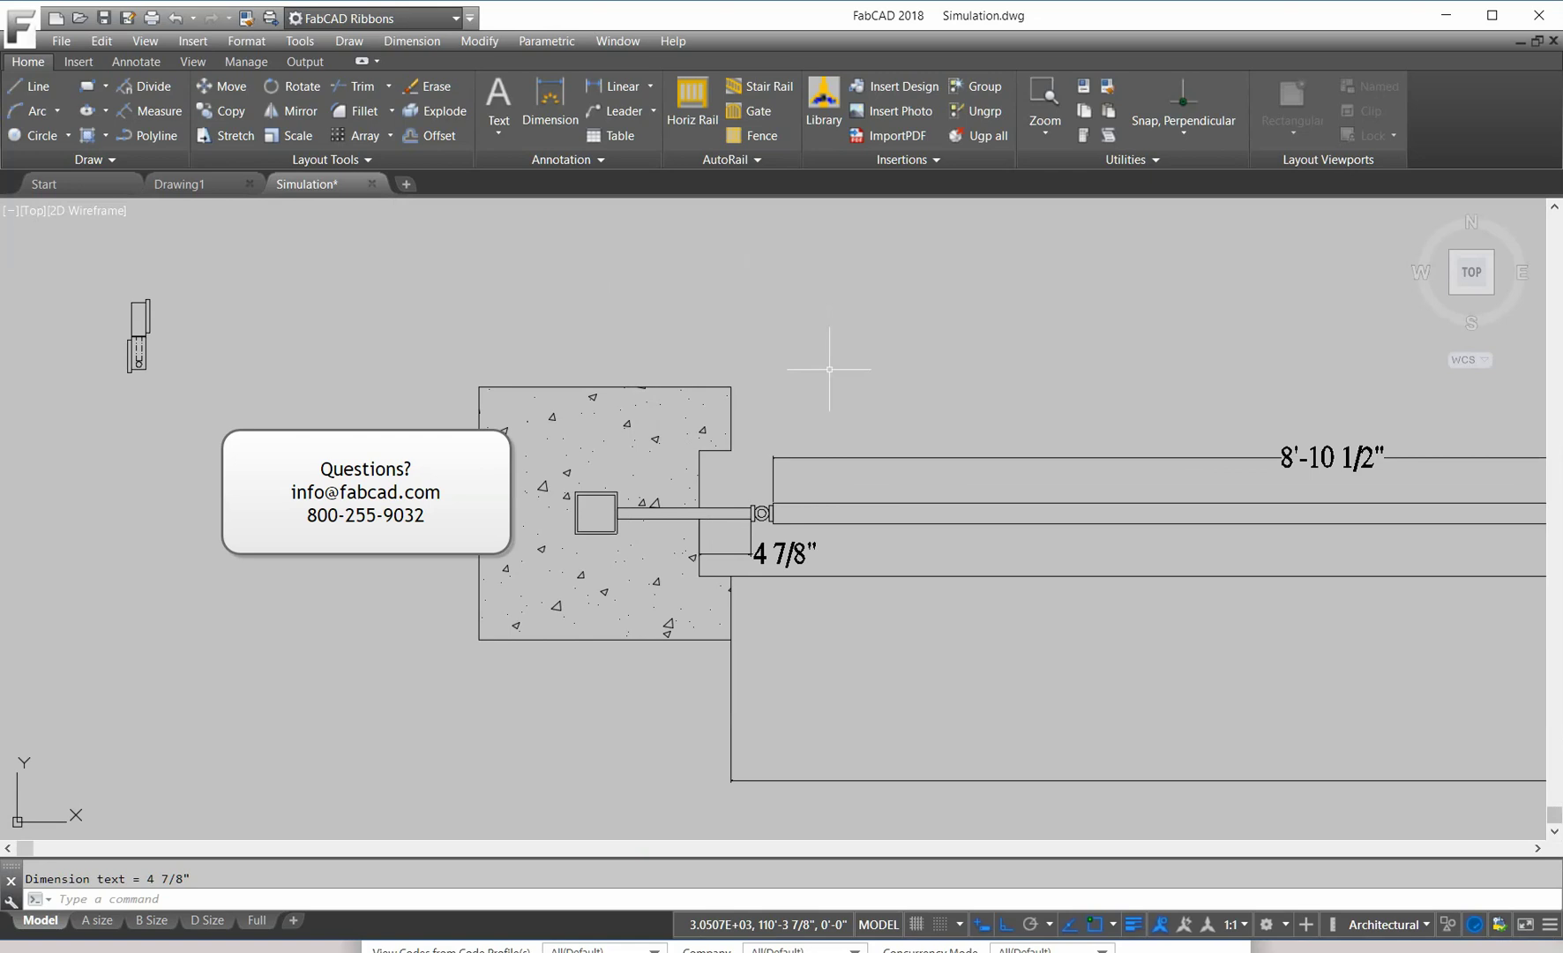
{"action": "scroll", "coordinate": [819, 338], "scroll_direction": "up", "scroll_amount": 2}
{"action": "scroll", "coordinate": [882, 344], "scroll_direction": "down", "scroll_amount": 2}
{"action": "scroll", "coordinate": [966, 367], "scroll_direction": "down", "scroll_amount": 2}
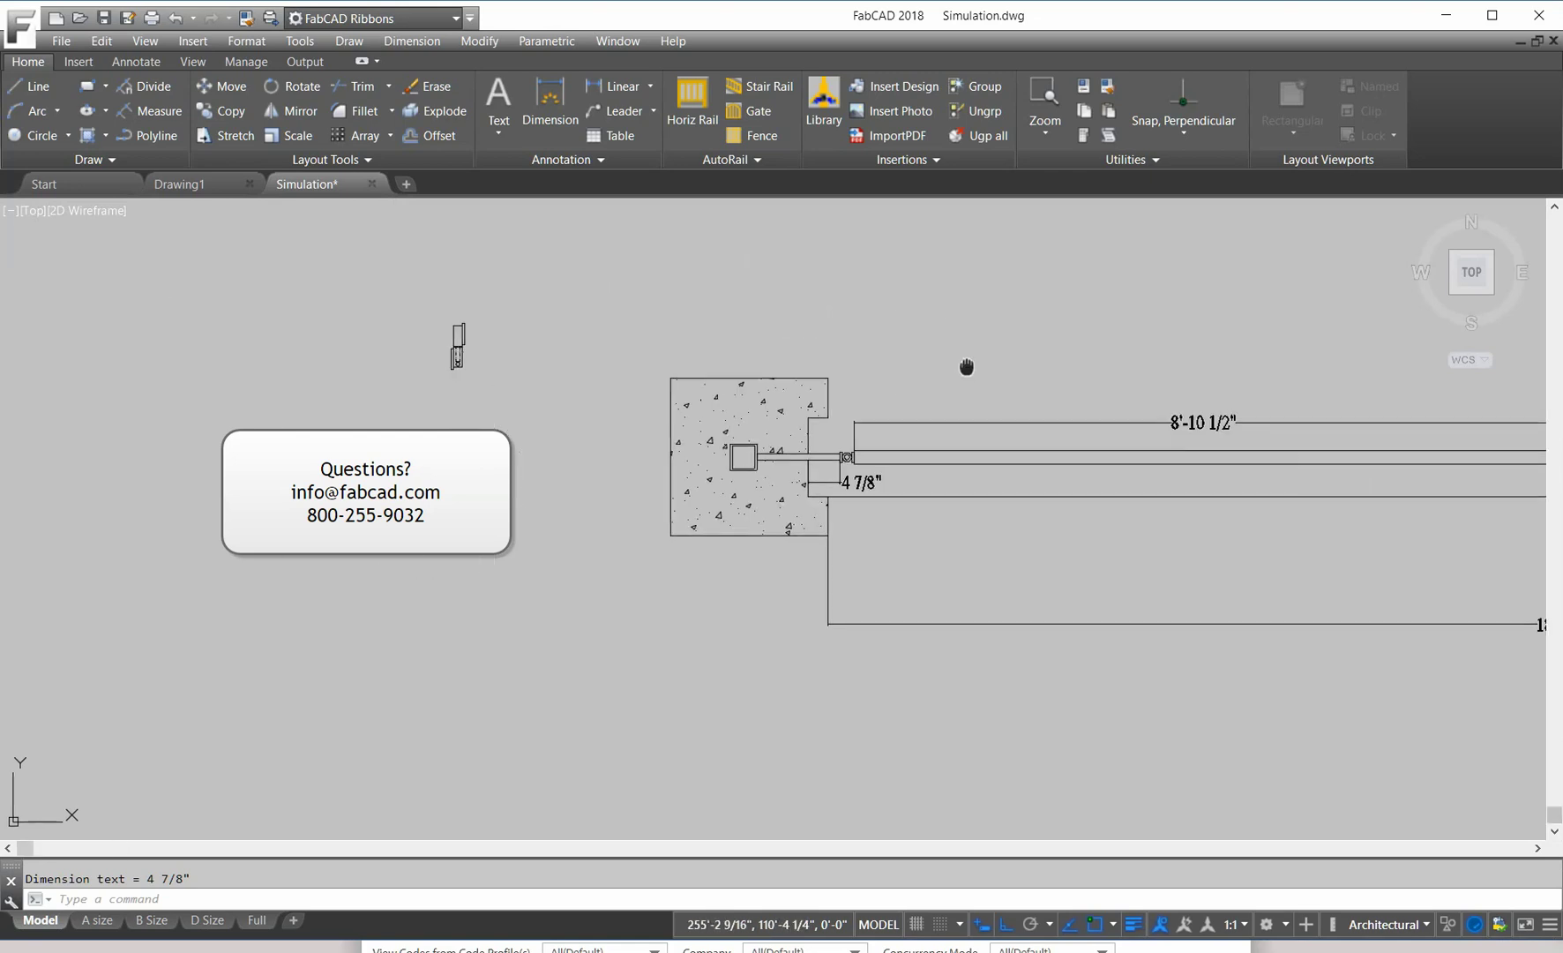
{"action": "middle_click_drag", "start_coordinate": [966, 367], "coordinate": [707, 350]}
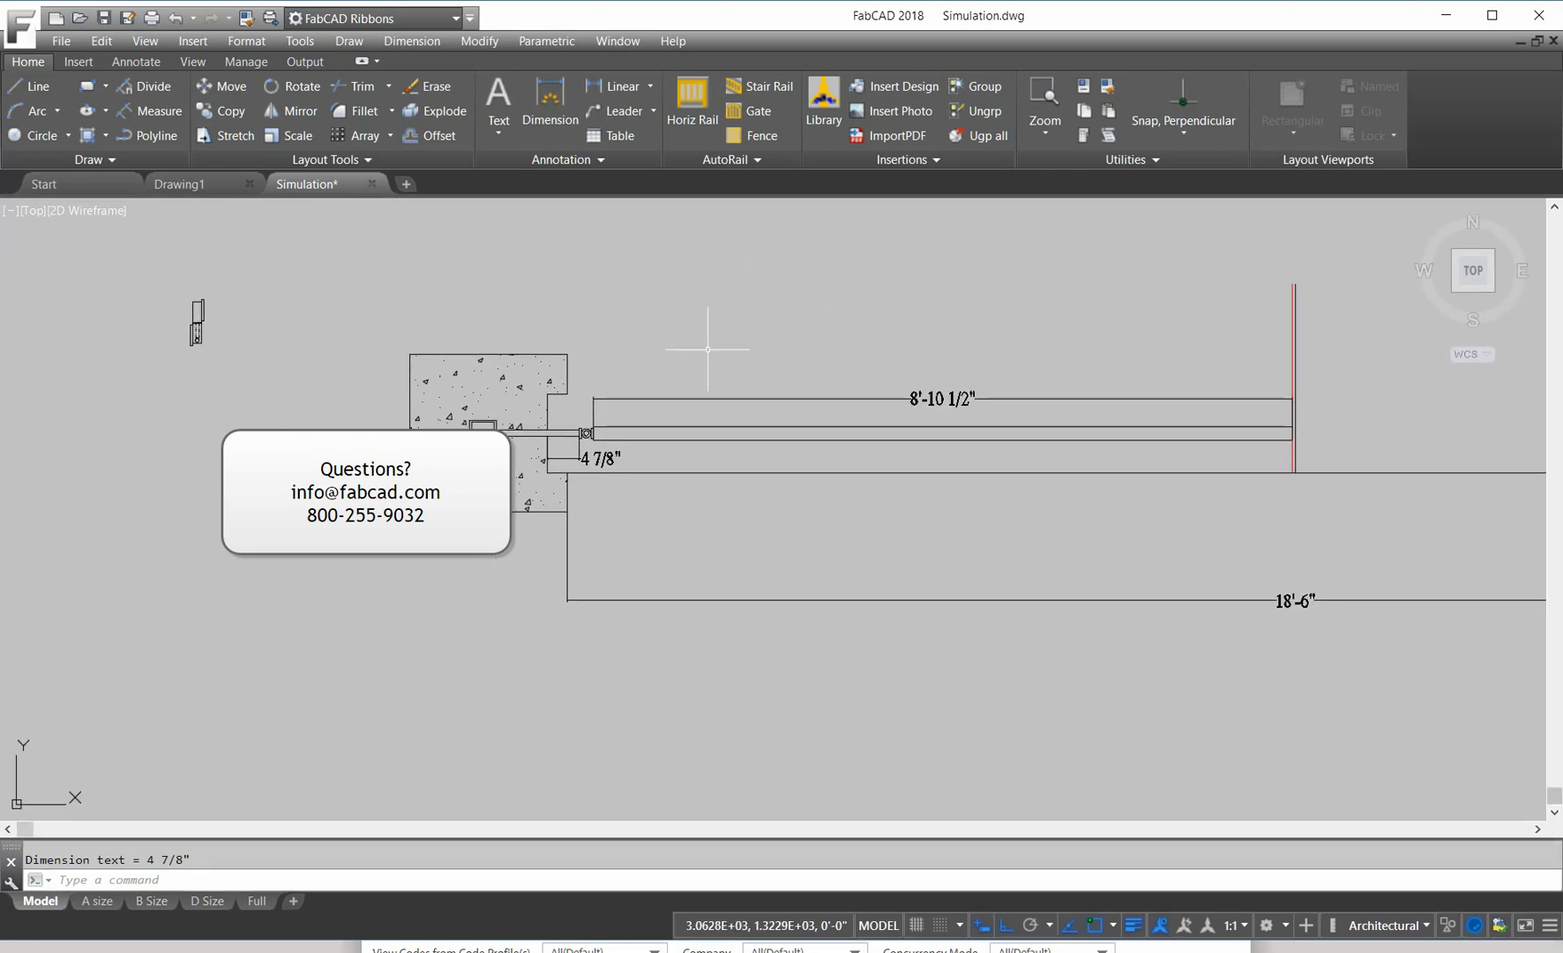